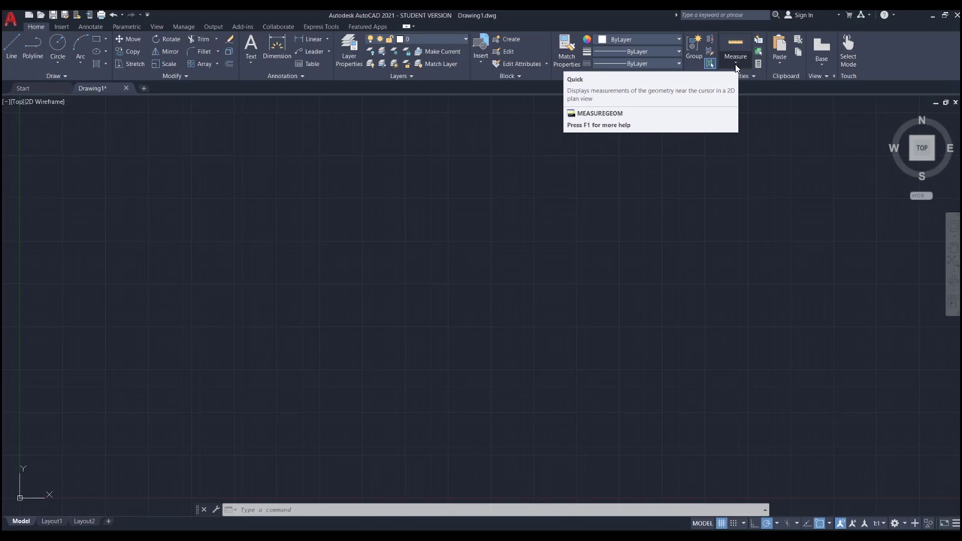
click(735, 62)
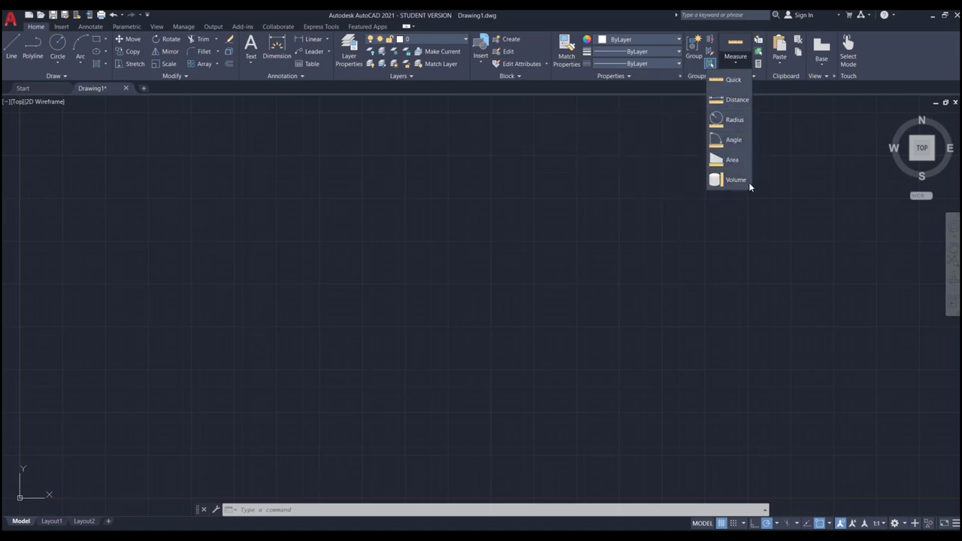
click(740, 100)
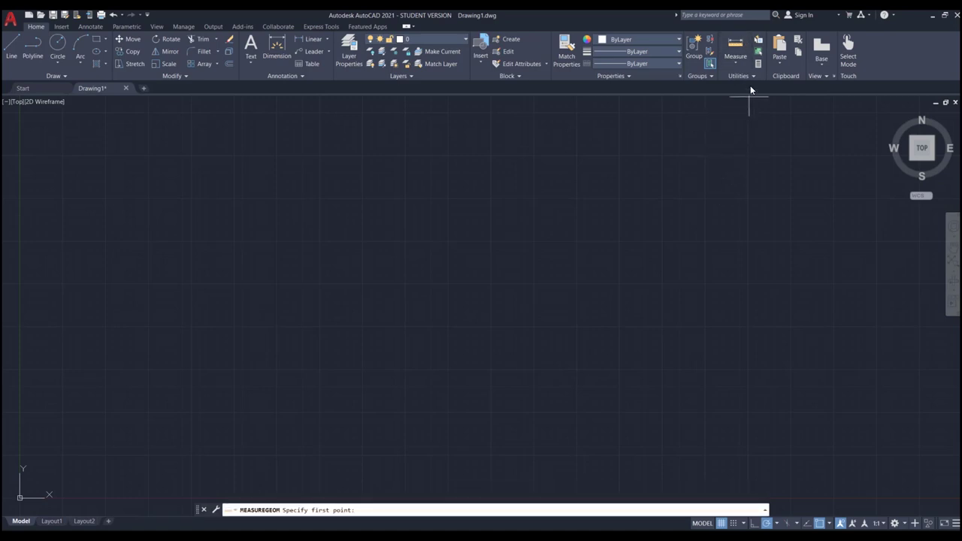
key(Escape)
click(741, 63)
click(739, 117)
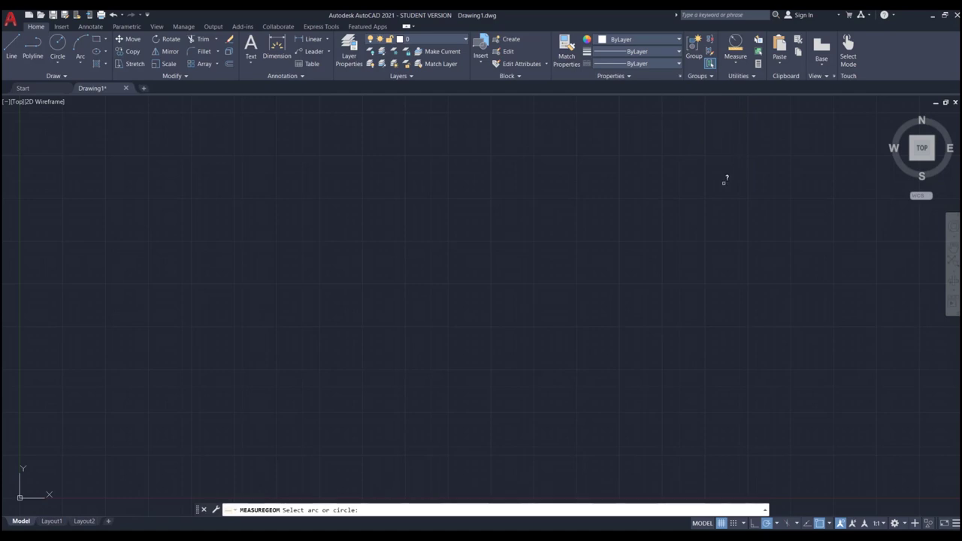
key(Escape)
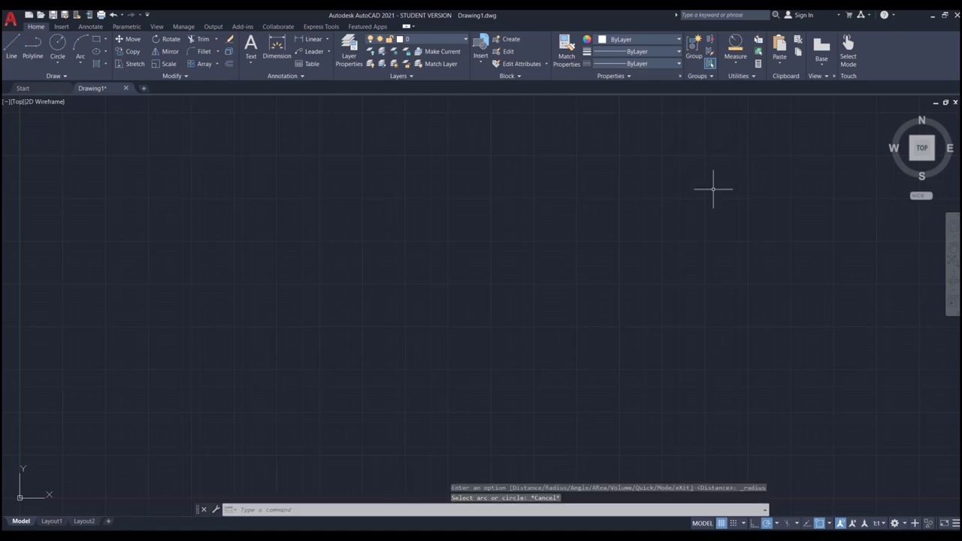
click(740, 64)
click(729, 118)
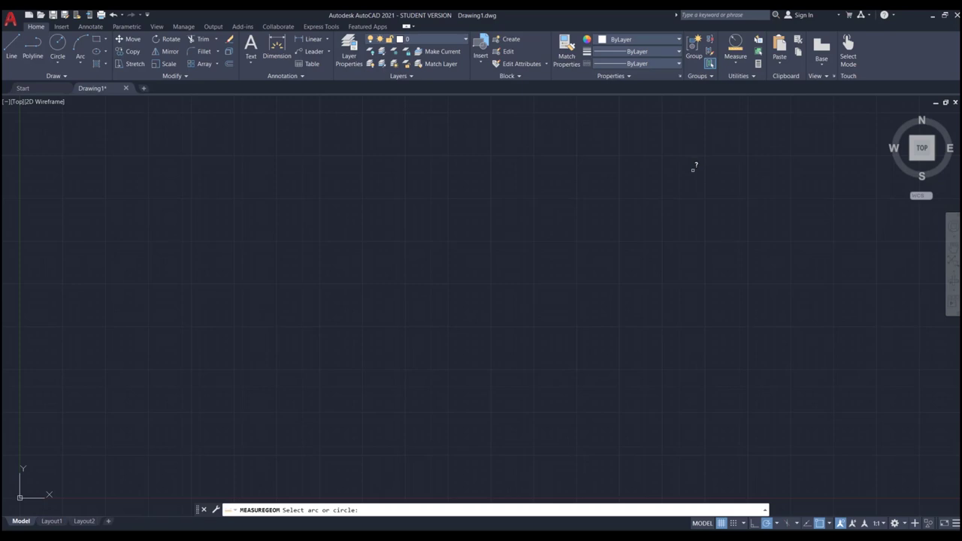
key(Escape)
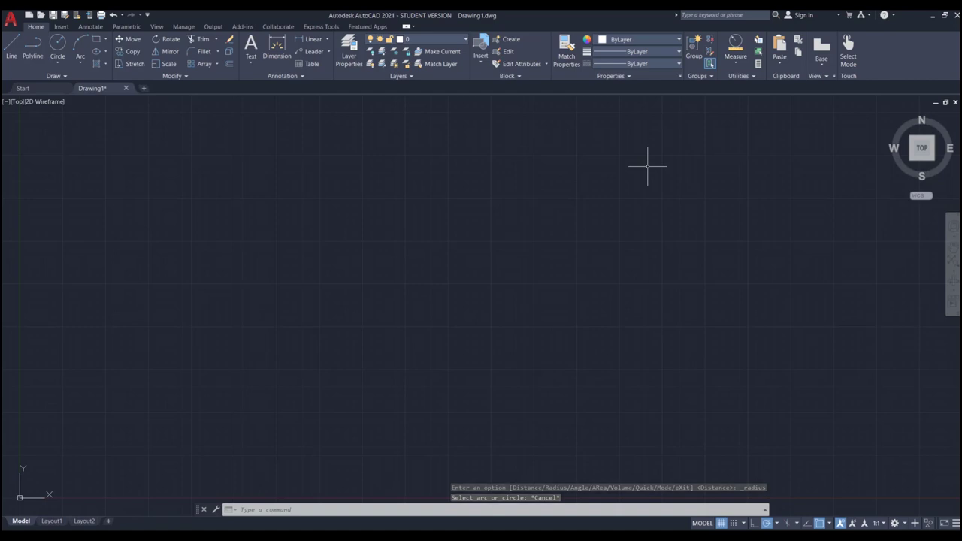
click(735, 60)
click(730, 79)
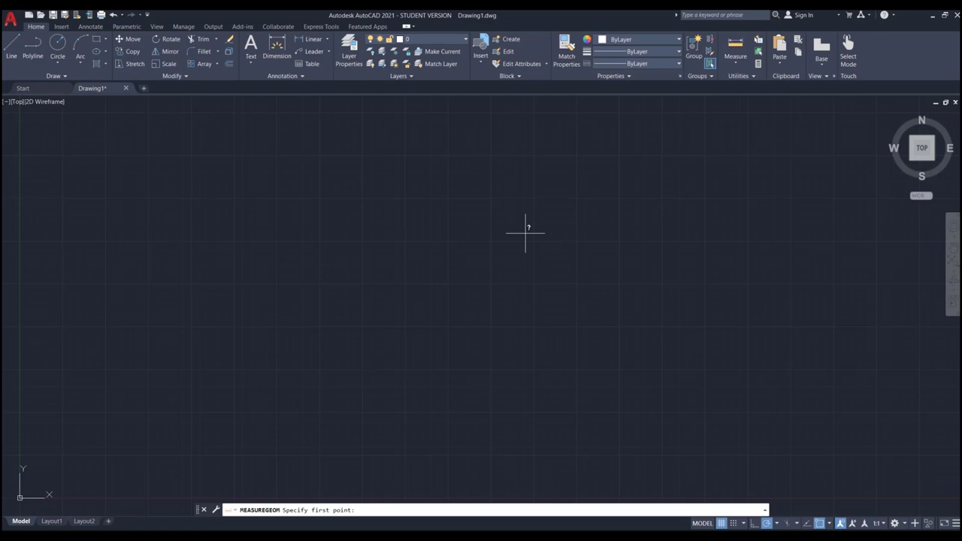
key(Escape)
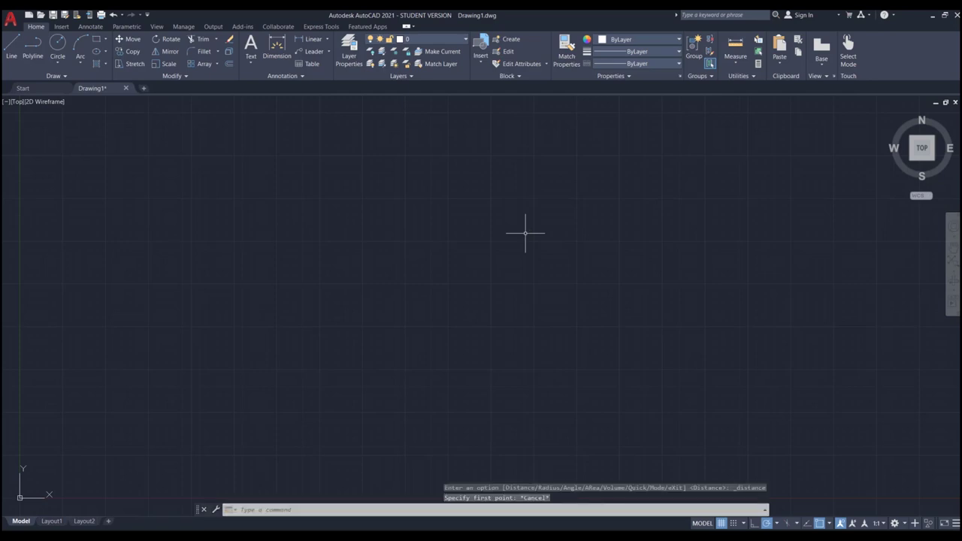
text(di)
key(Return)
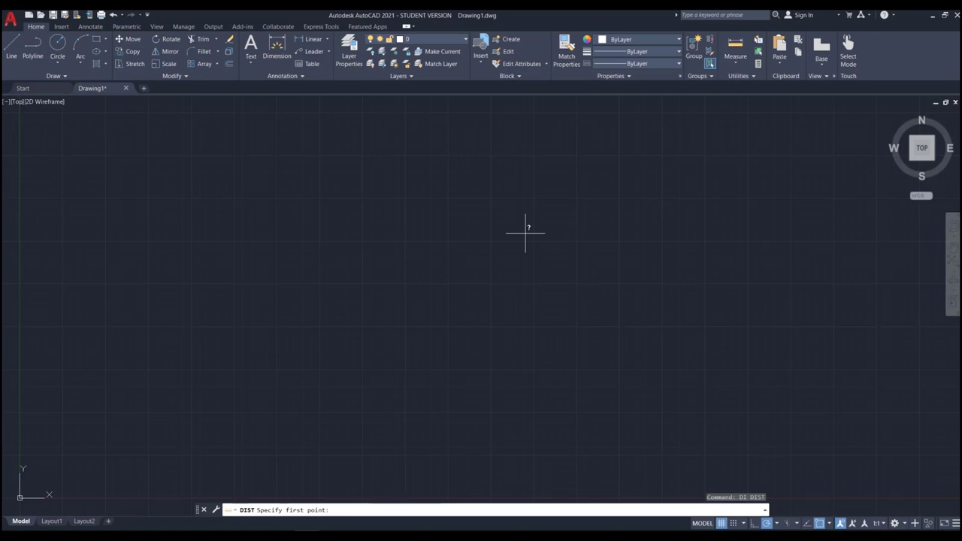
key(Escape)
Step: Draw a horizontally elongated rectangle near the middle of the drawing area
text(rec)
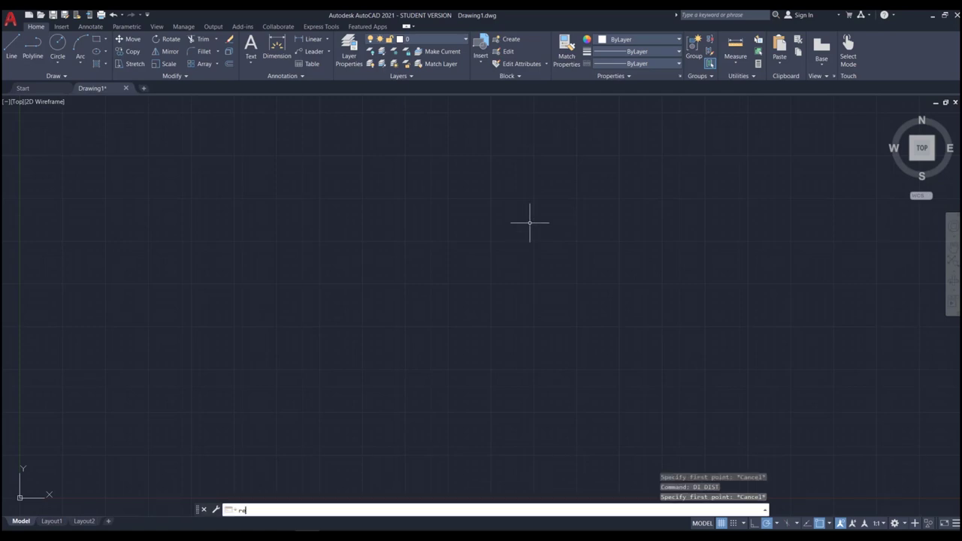
key(Return)
click(586, 210)
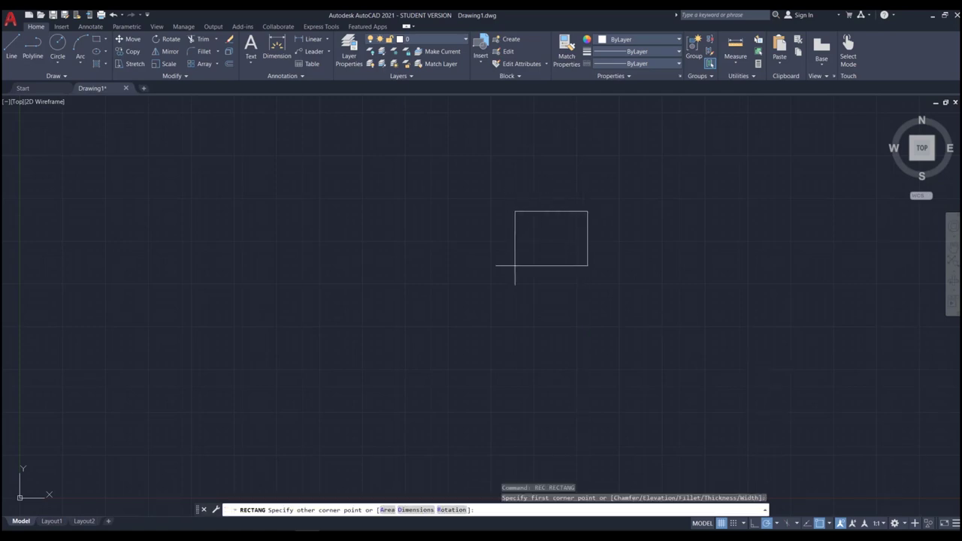
click(417, 301)
key(Escape)
Step: Draw a horizontal line about 9 1/8" long below the rectangle, starting roughly under its lower-left corner
text(l)
key(Return)
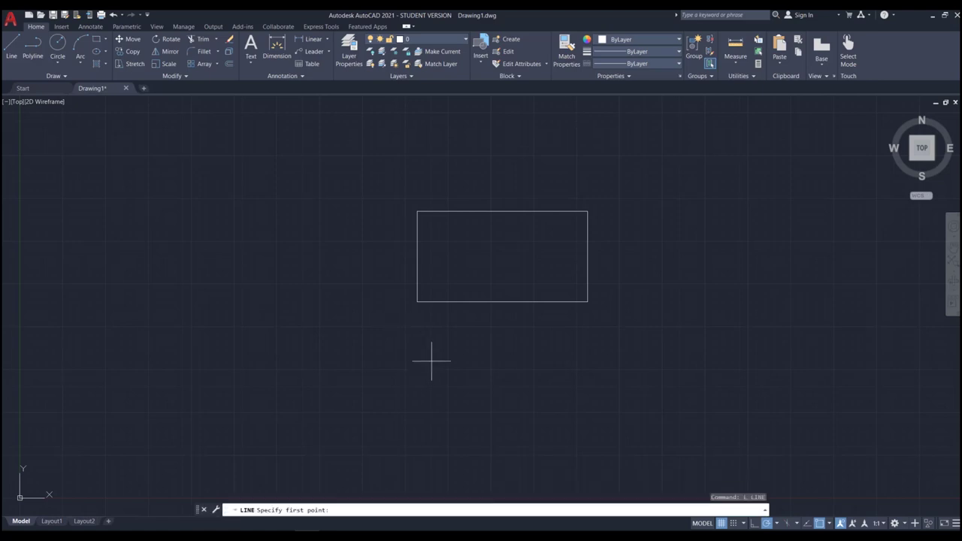
click(416, 367)
click(572, 368)
key(Return)
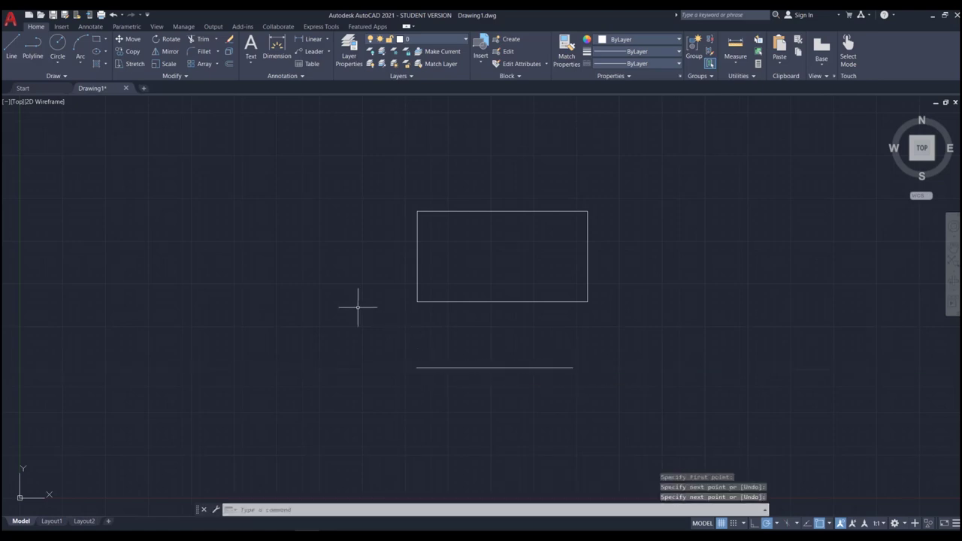
Step: Draw a line about 7 3/8" long to the left of the rectangle, rising to the right with an angle override of 45°
text(l)
key(Return)
click(231, 317)
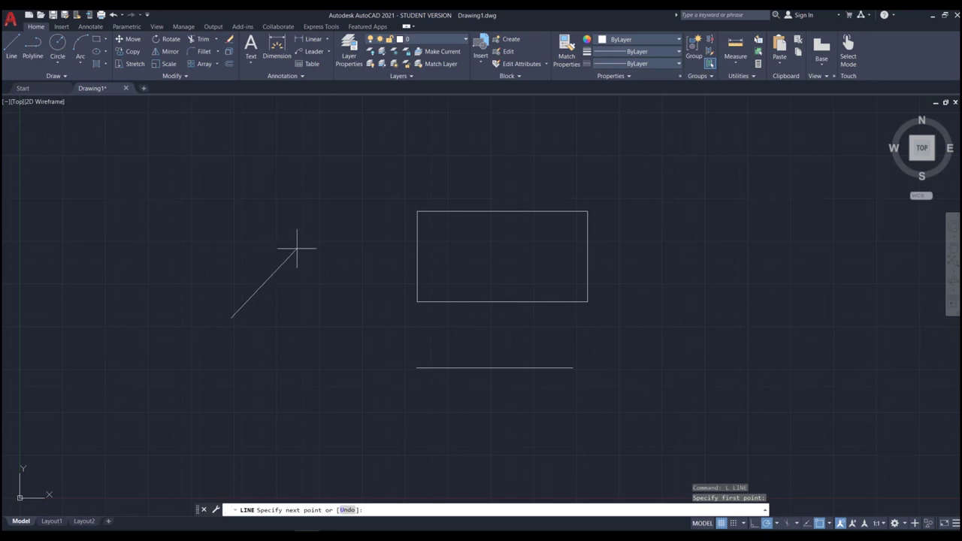
text(<45)
key(Return)
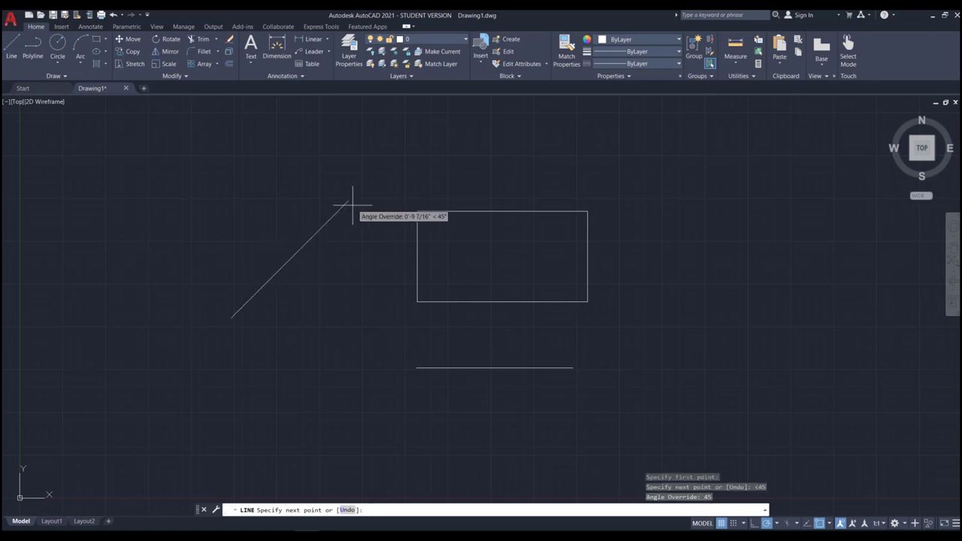
click(322, 229)
key(Escape)
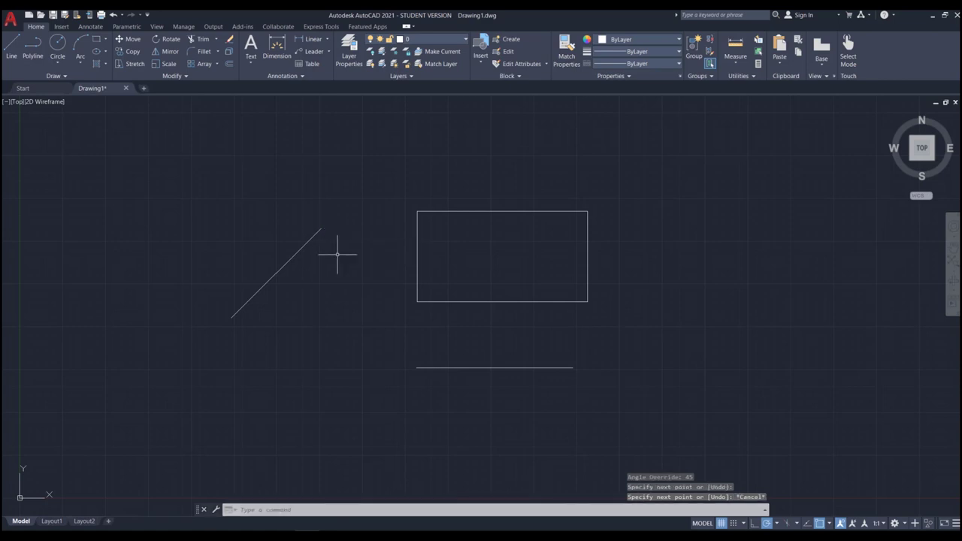
Step: Measure the length of the rectangle's bottom edge from its lower-left to its lower-right corner
text(di)
key(Return)
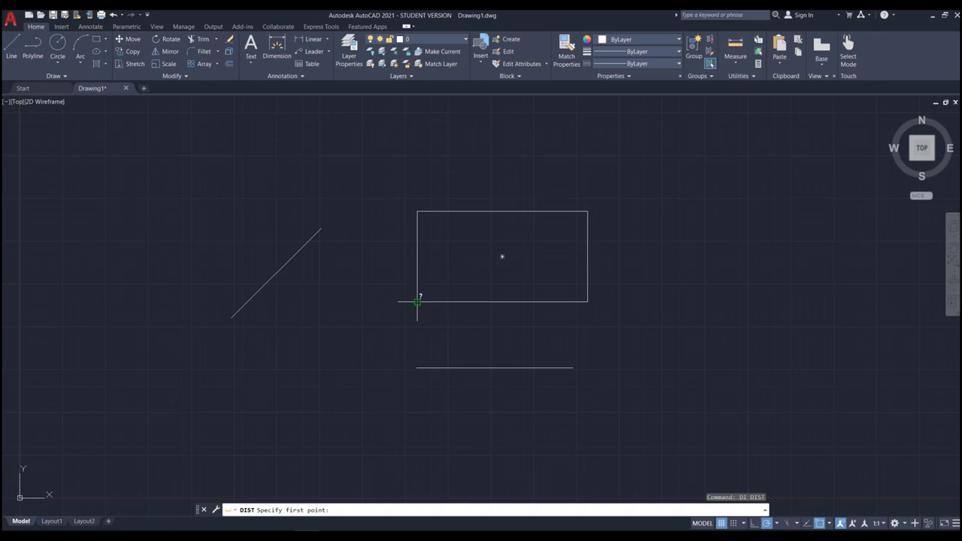
click(420, 296)
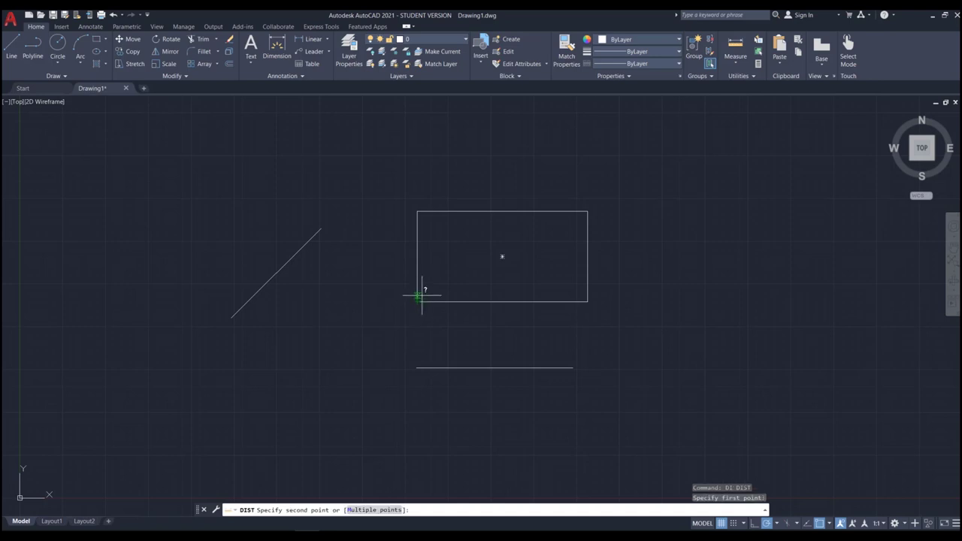
click(587, 301)
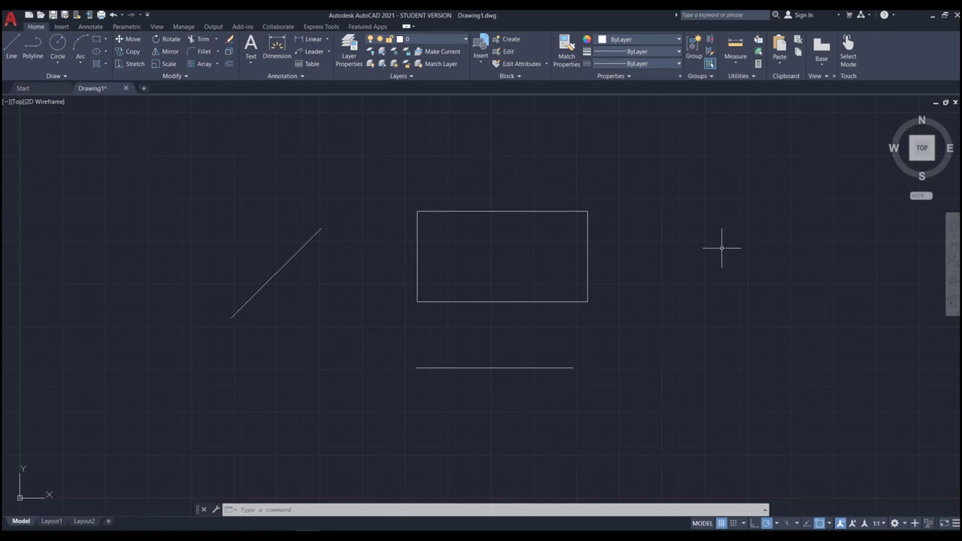
Step: Measure the diagonal line from its lower endpoint to its upper endpoint
click(735, 47)
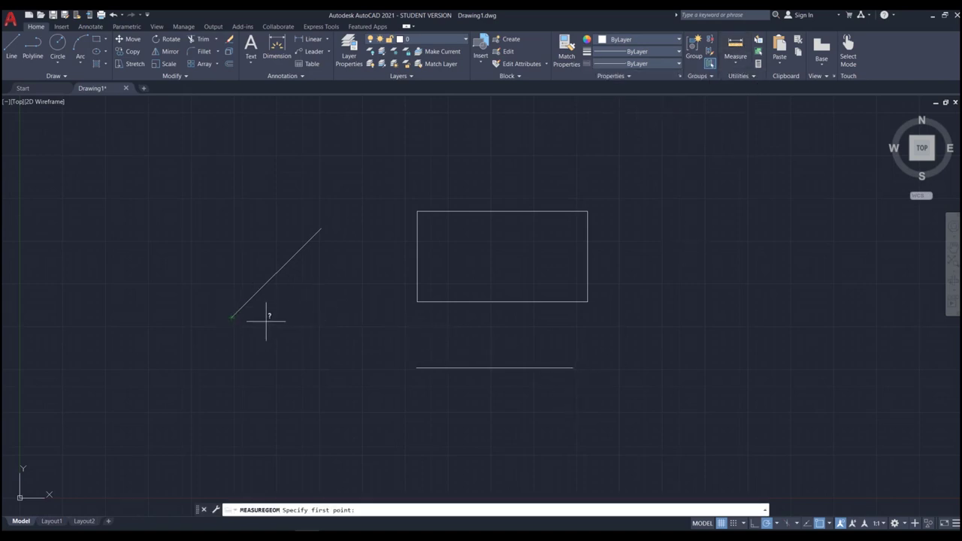
click(231, 316)
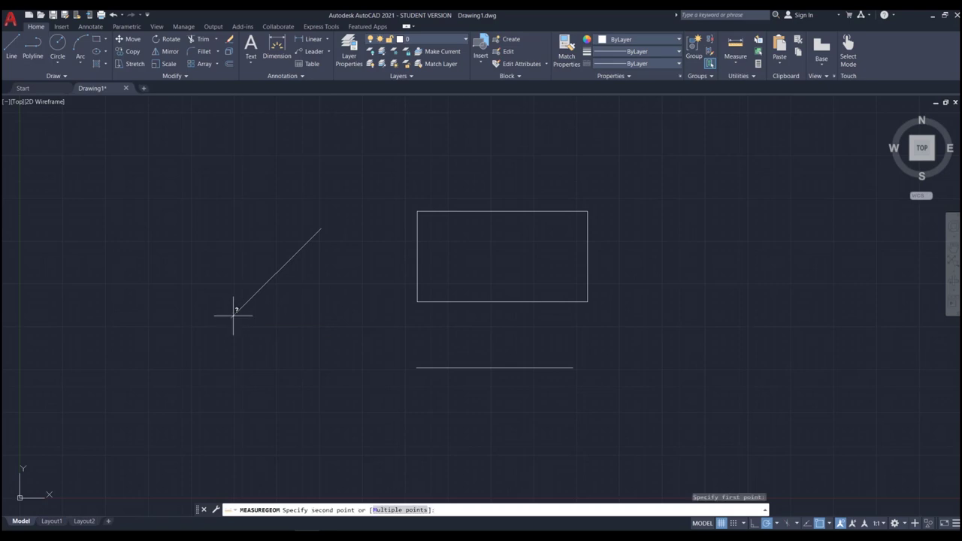
click(321, 227)
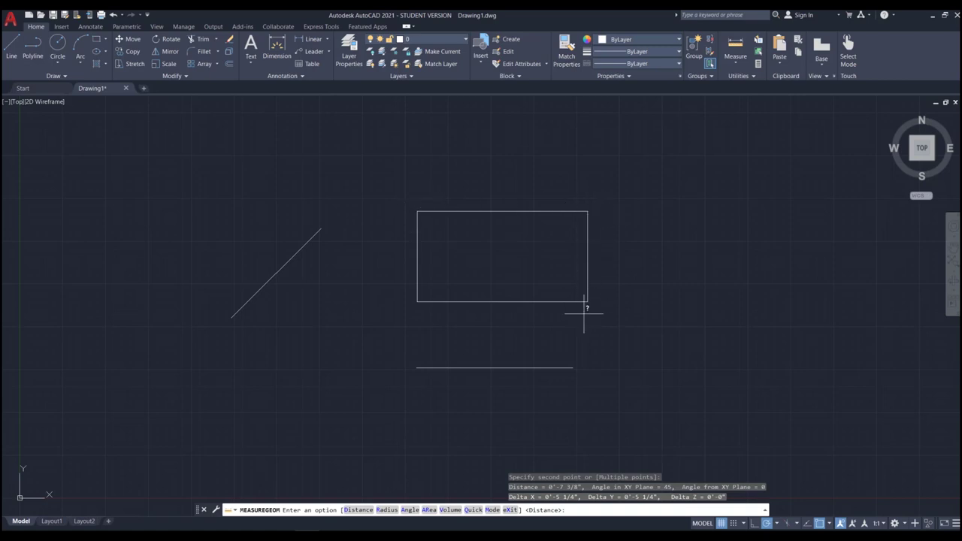
Step: Measure the horizontal line below the rectangle from its left to its right endpoint and end the measuring command
key(Return)
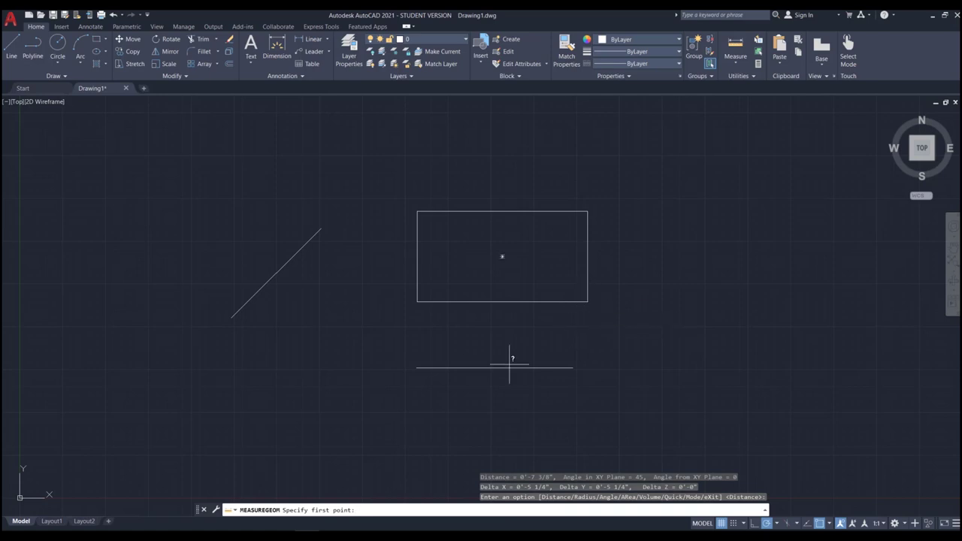
click(417, 367)
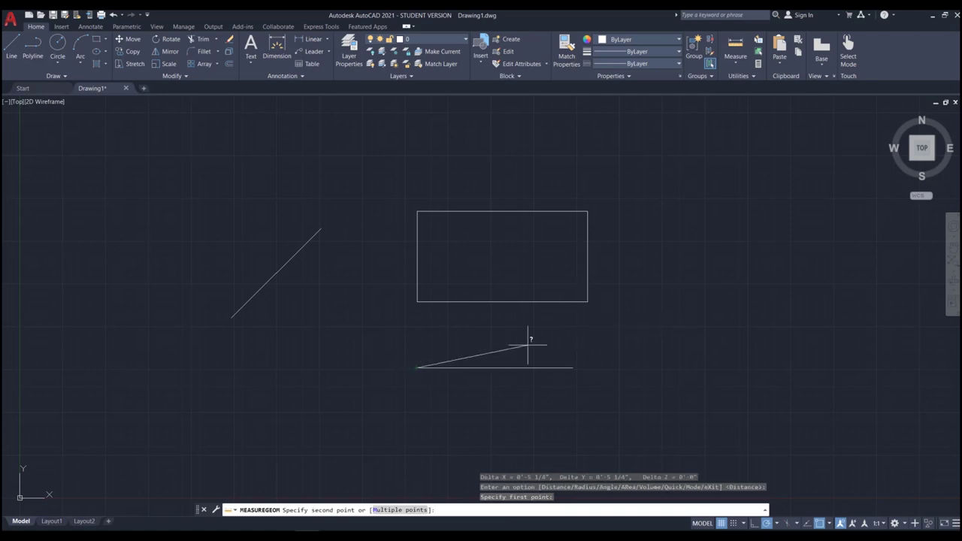
click(572, 367)
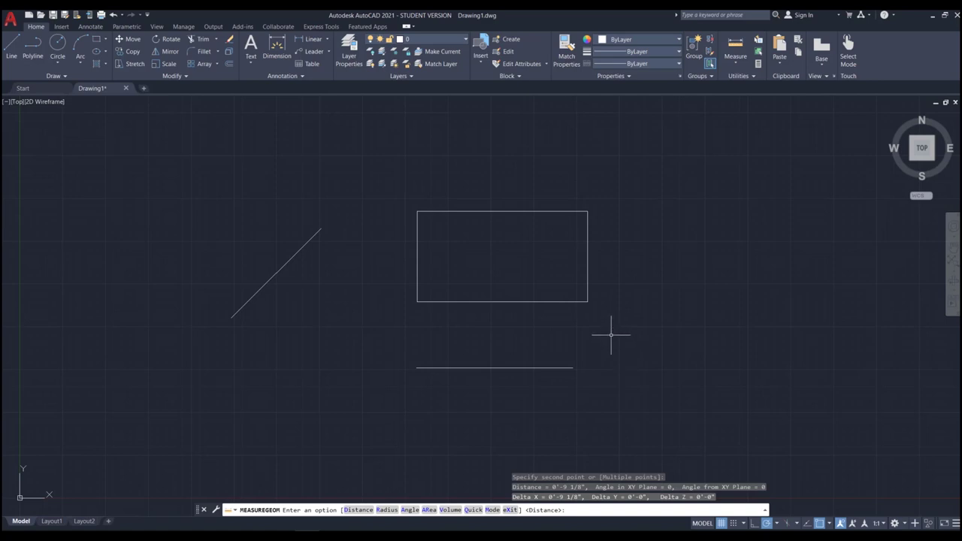
key(Escape)
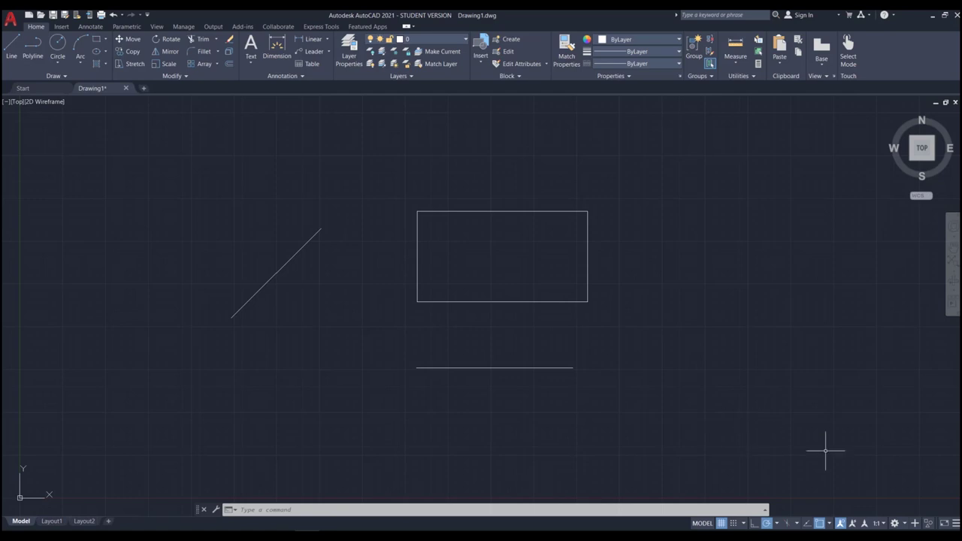
Step: Add the Dynamic Input toggle to the status bar and switch dynamic input on
click(956, 527)
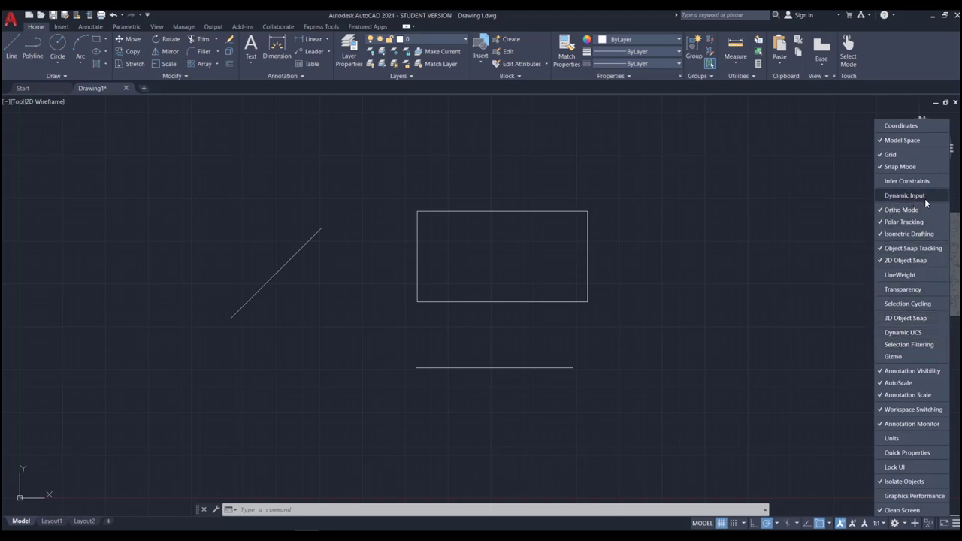
click(881, 197)
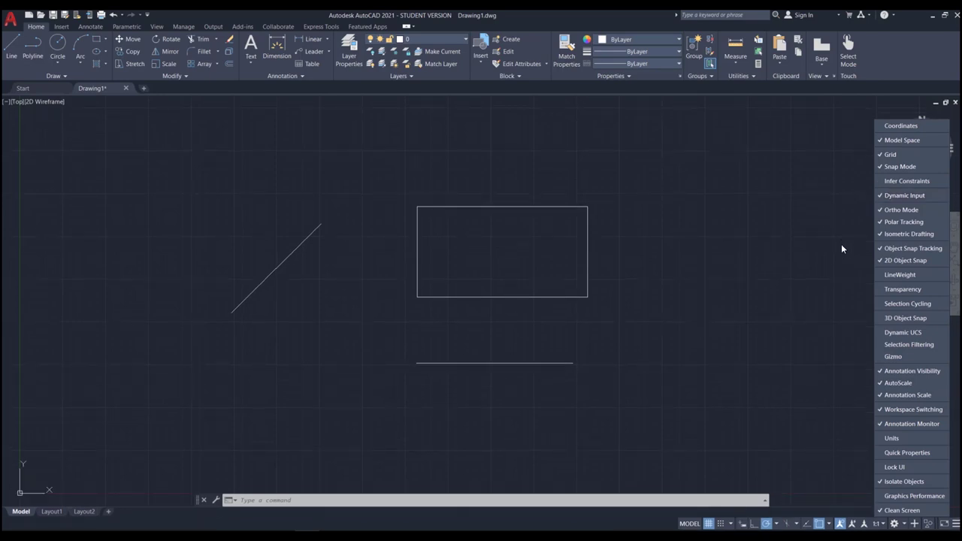
click(828, 275)
click(819, 319)
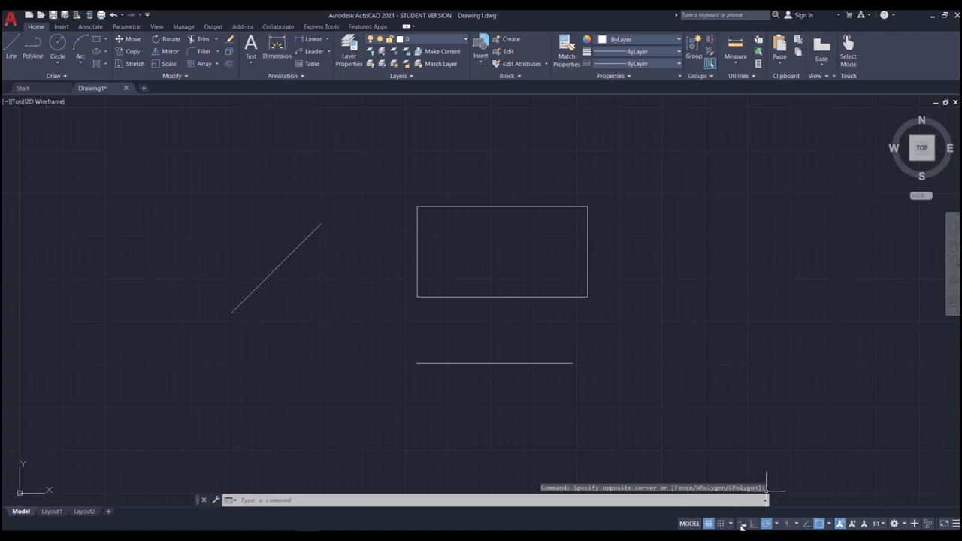
click(741, 524)
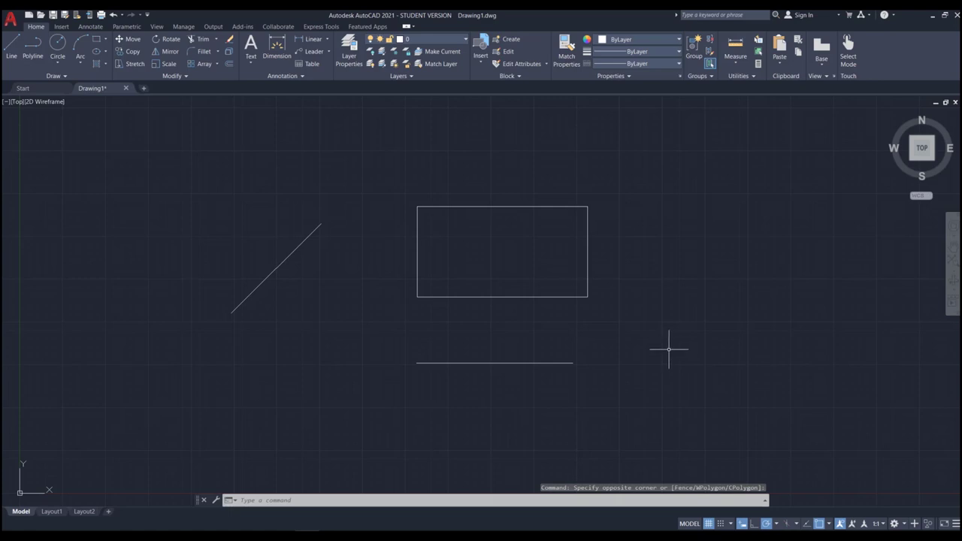
Step: Measure the diagonal line between its endpoints with the DIST command while dynamic input is on
text(di)
key(Return)
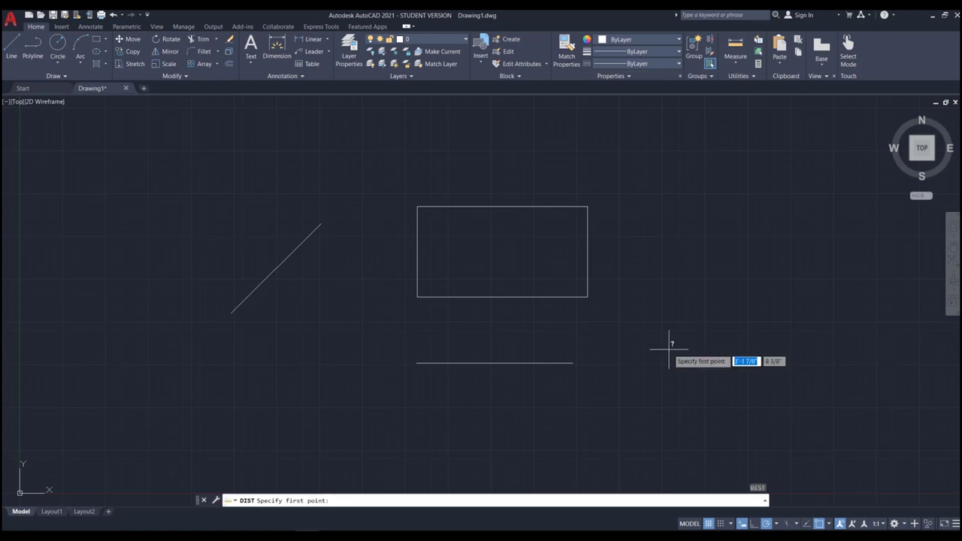
click(232, 312)
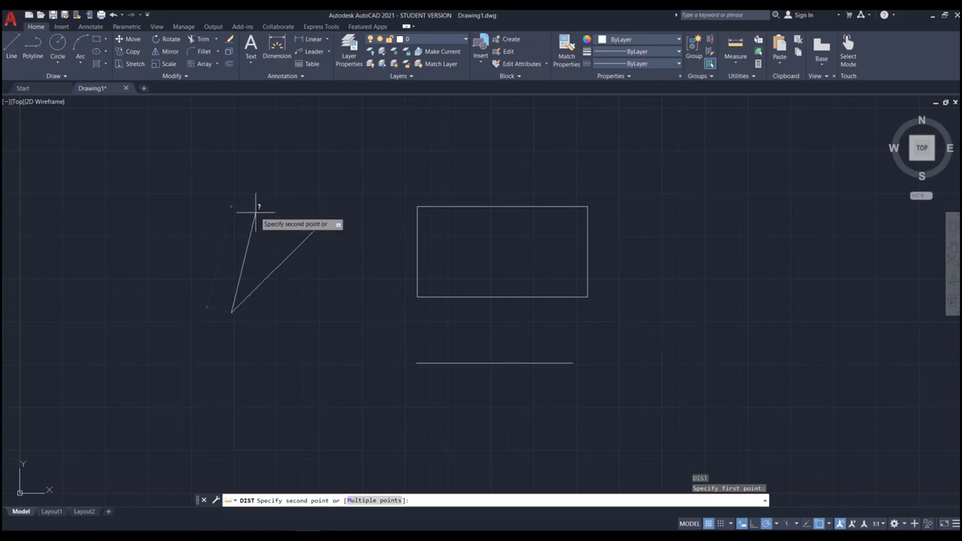
click(321, 223)
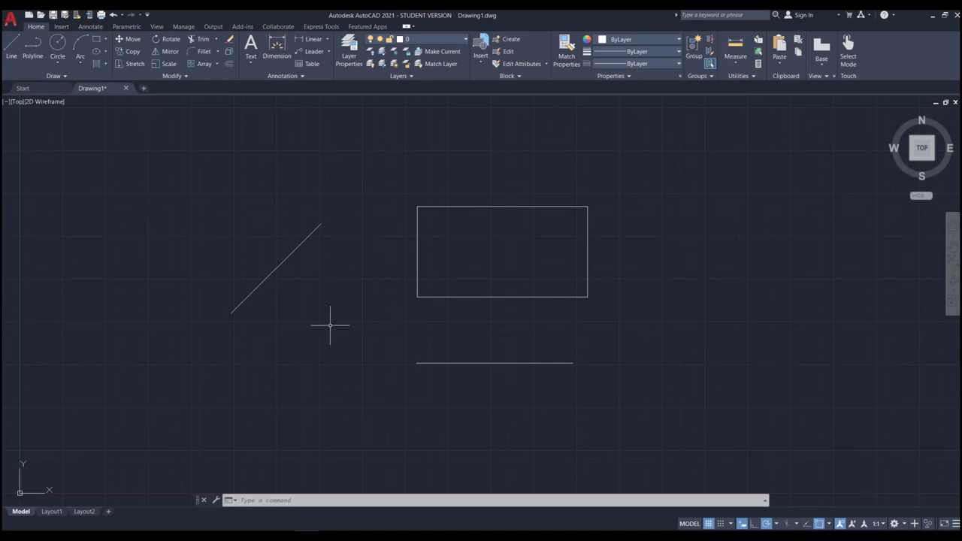
Step: Repeat the DIST measurement of the diagonal line from its lower endpoint to its upper endpoint
text(di)
key(Return)
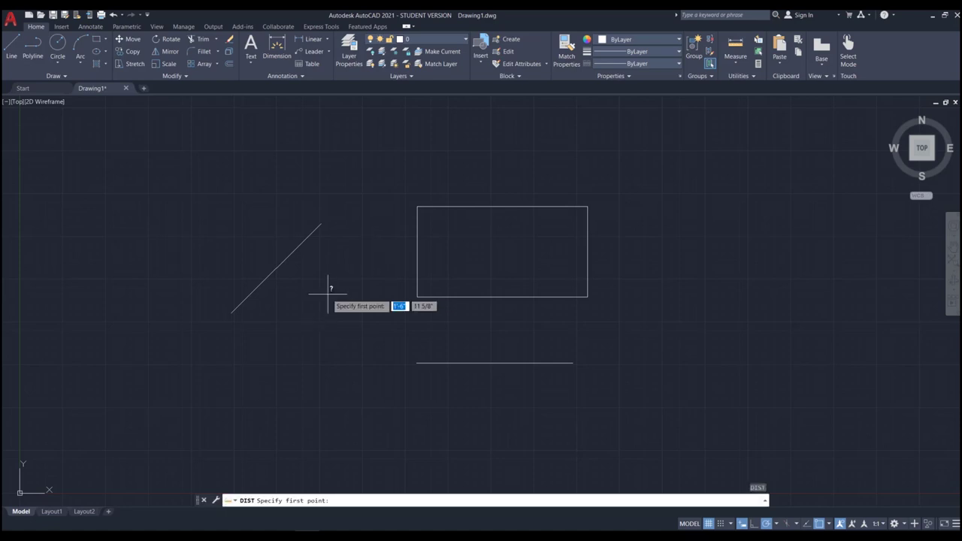
click(232, 312)
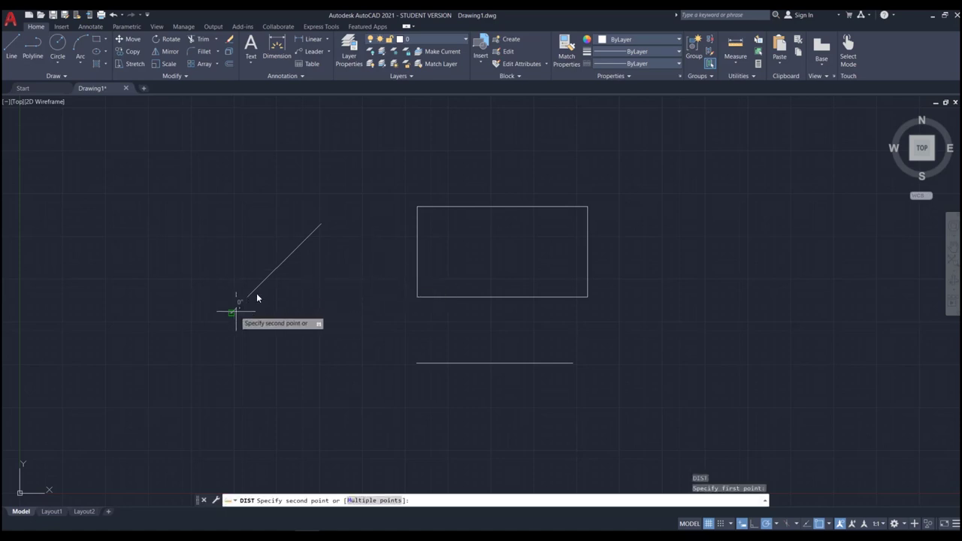
click(322, 222)
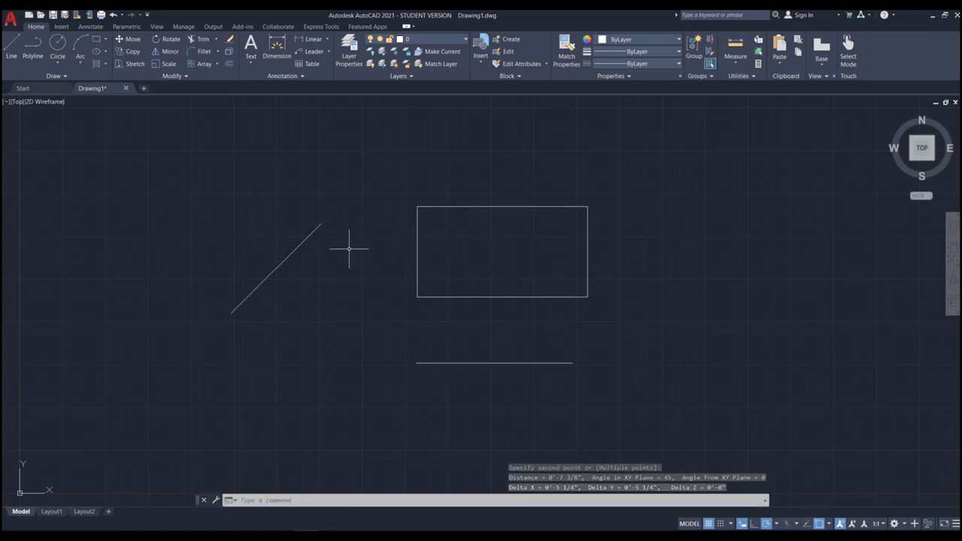
Step: Measure the diagonal line from its lower to its upper endpoint with the Measure Distance tool and end the command
click(735, 51)
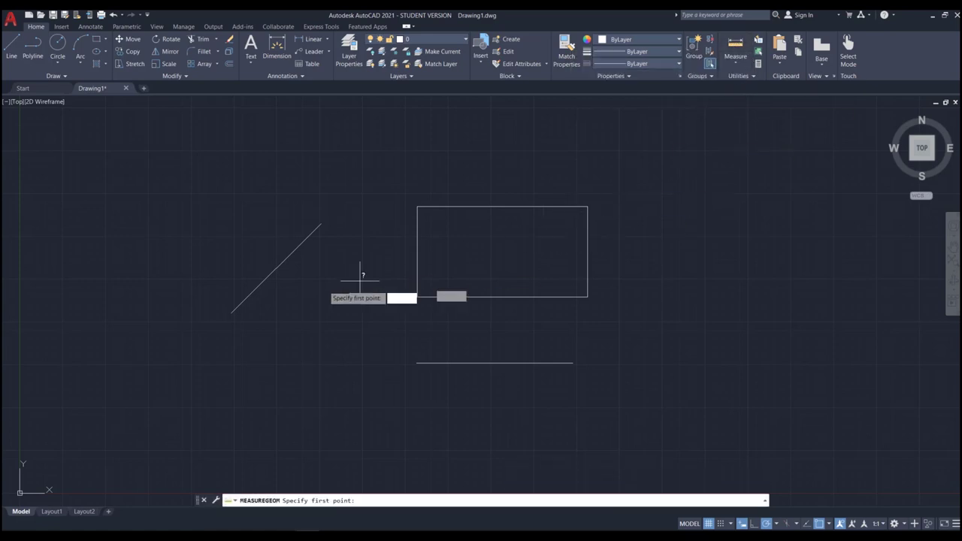
click(232, 312)
click(321, 222)
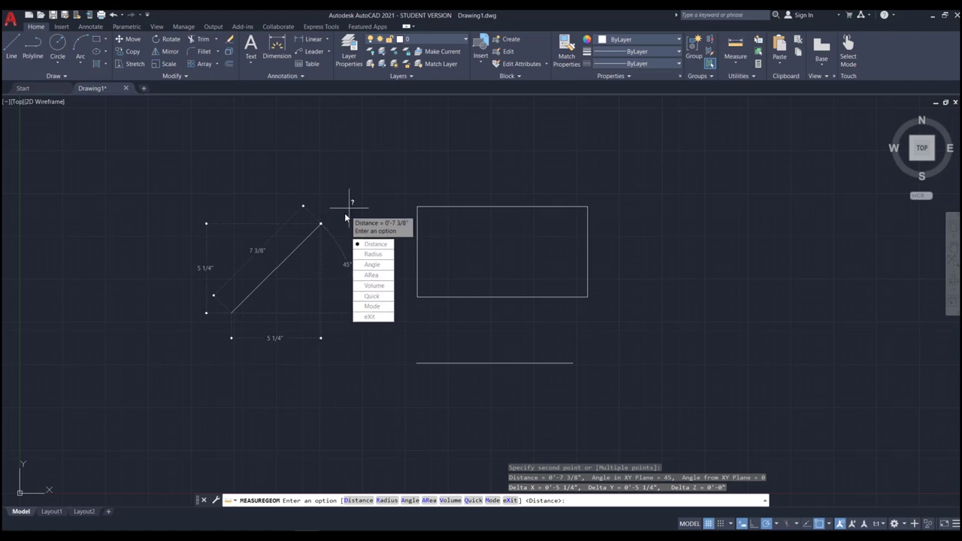
key(Escape)
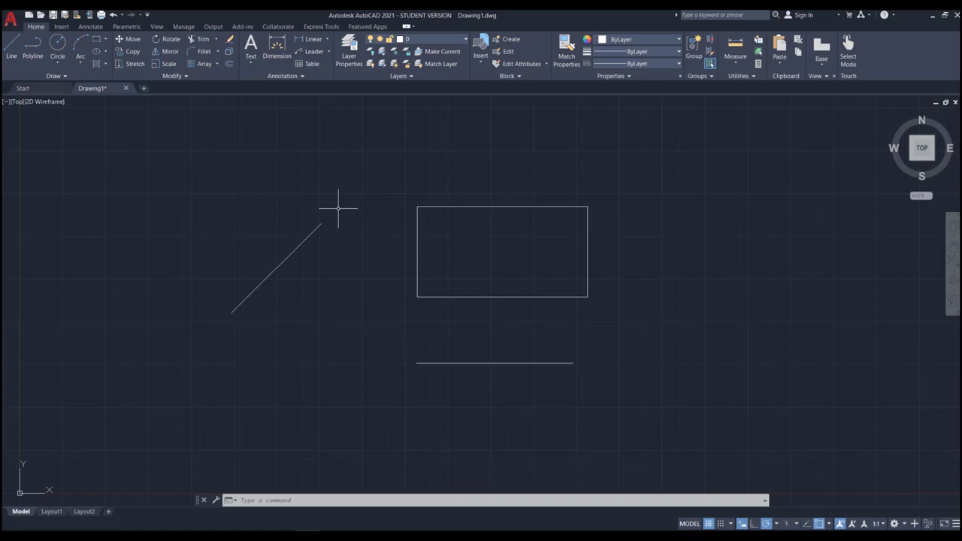
Step: Measure the diagonal line two more times with DIST, going from its lower endpoint to its upper endpoint
text(di)
key(BackSpace)
text(di)
key(Return)
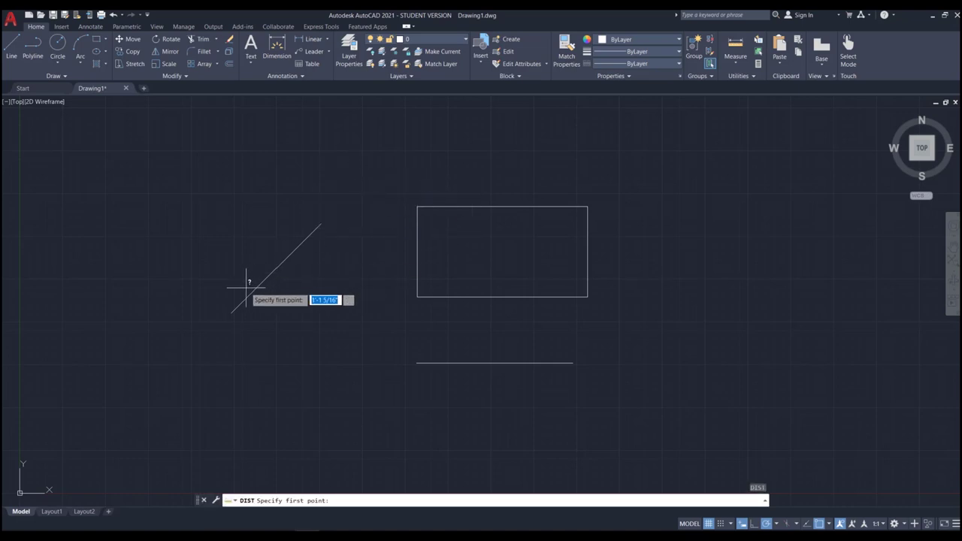
click(230, 310)
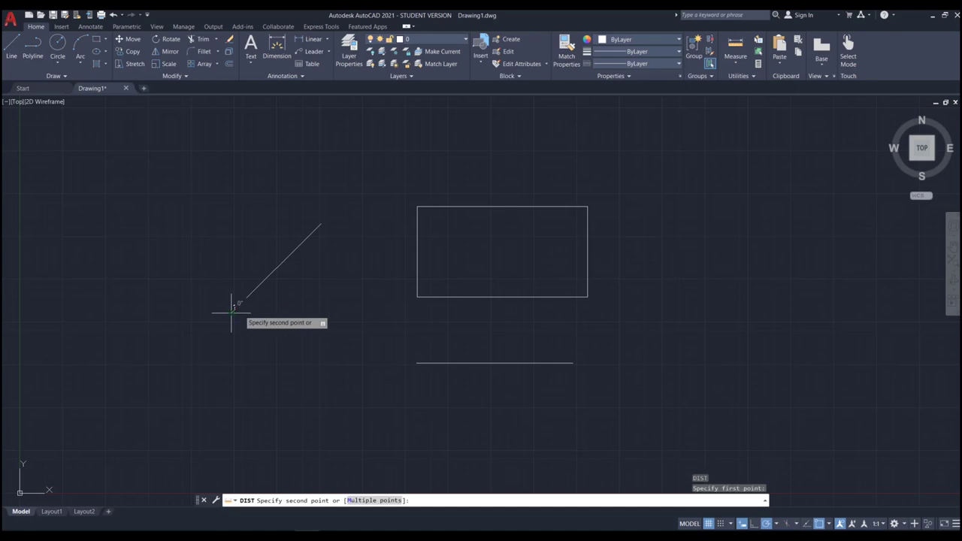
click(321, 223)
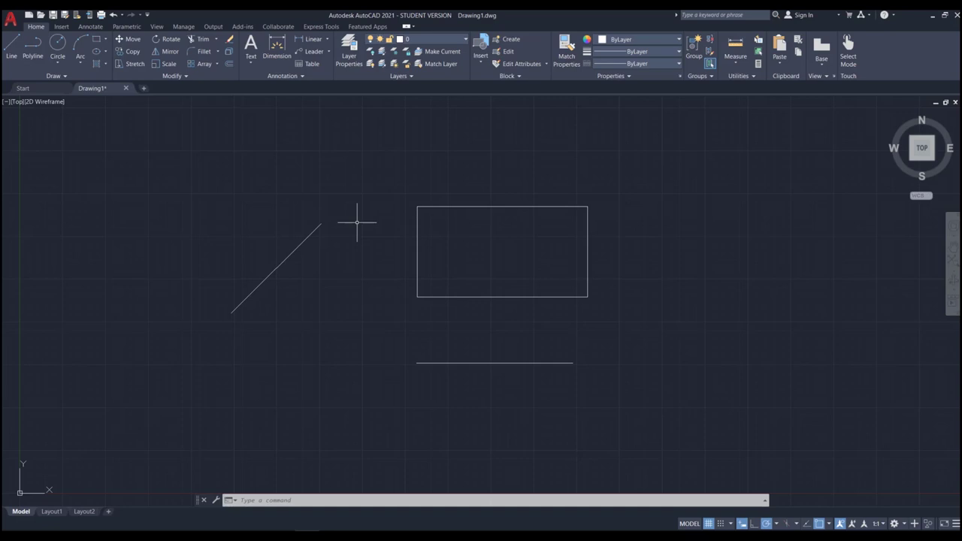
text(di)
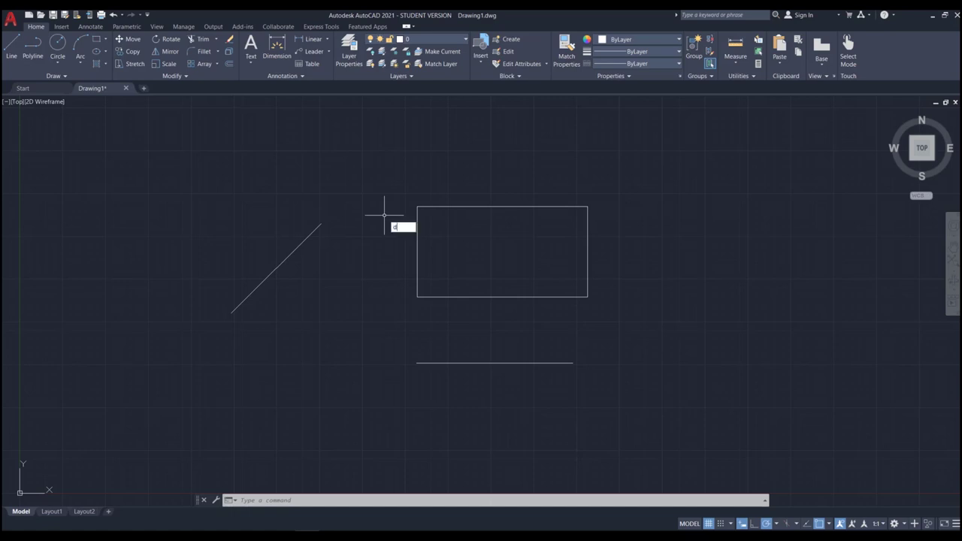
key(Return)
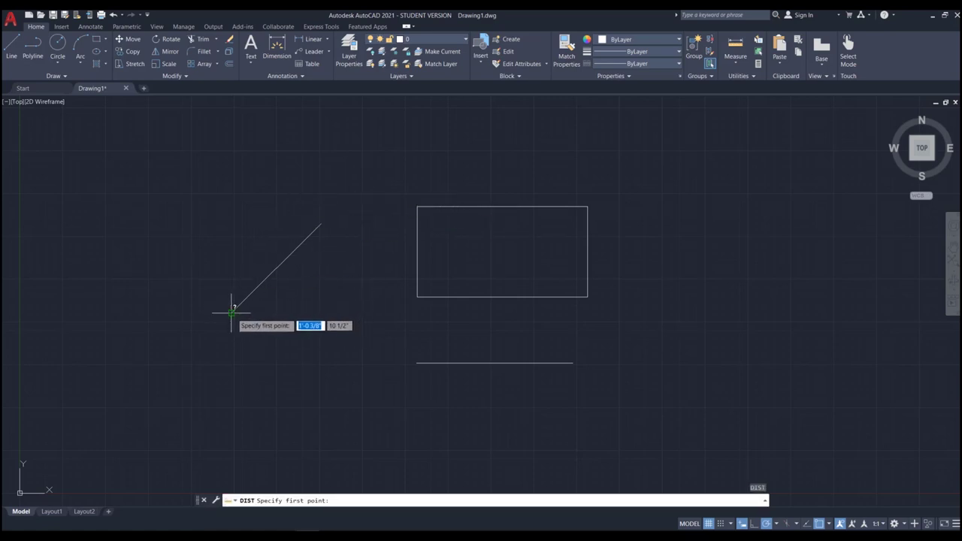
click(232, 312)
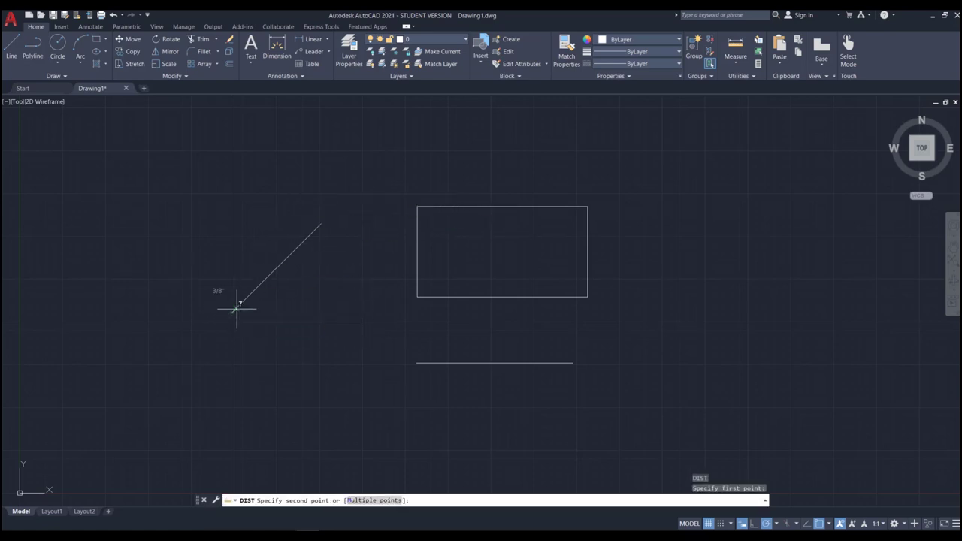
click(321, 223)
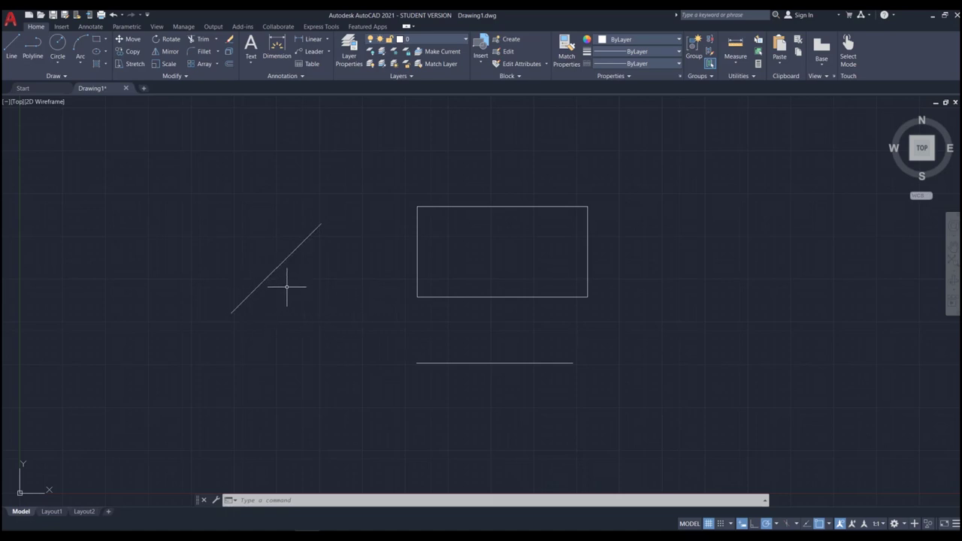
Step: Draw a horizontal reference line about 7 3/4" long to the right from the diagonal's lower endpoint and erase it again
key(l)
key(Return)
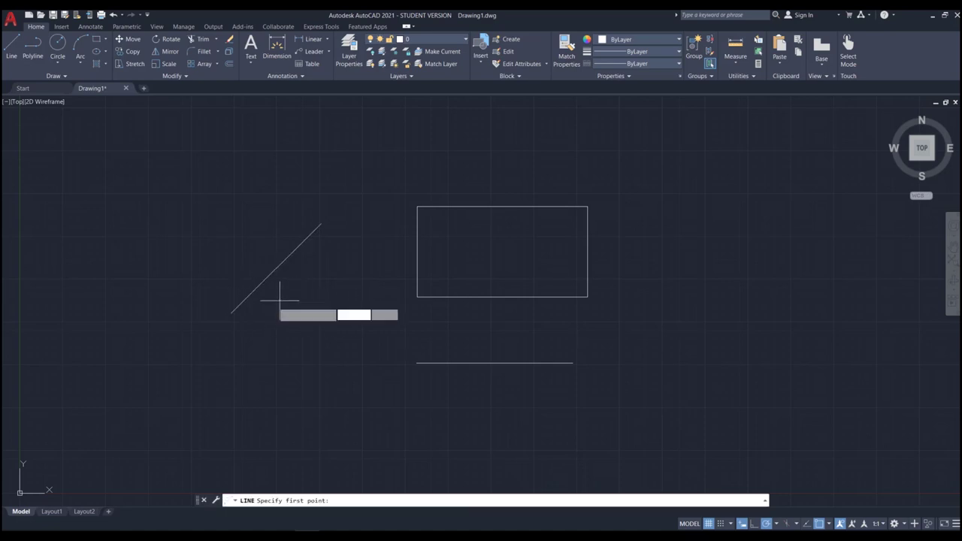
click(233, 312)
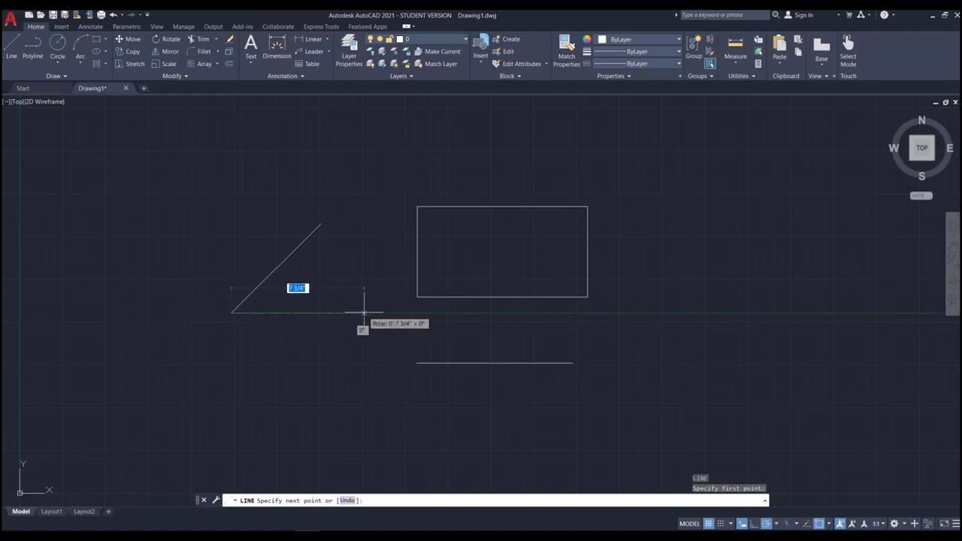
click(363, 310)
key(Return)
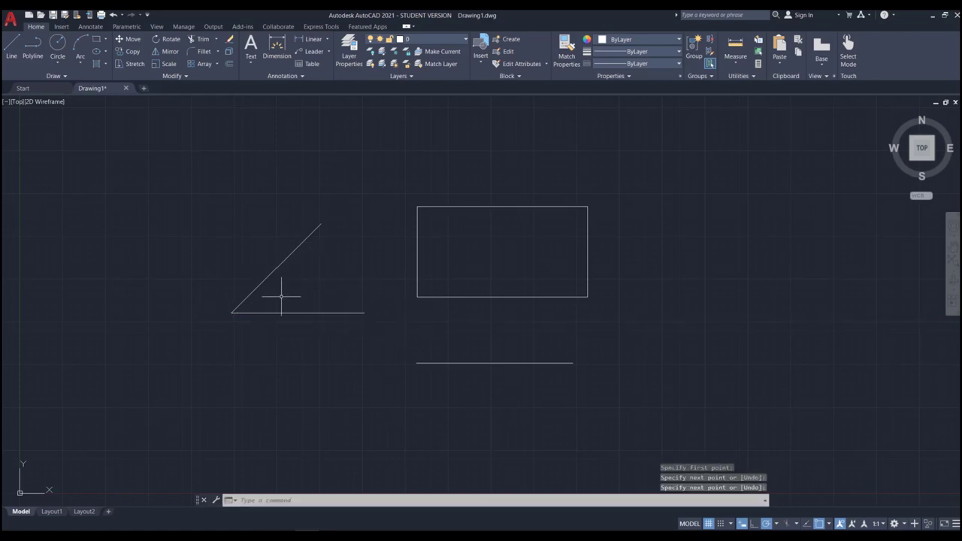
click(322, 303)
click(309, 324)
key(Delete)
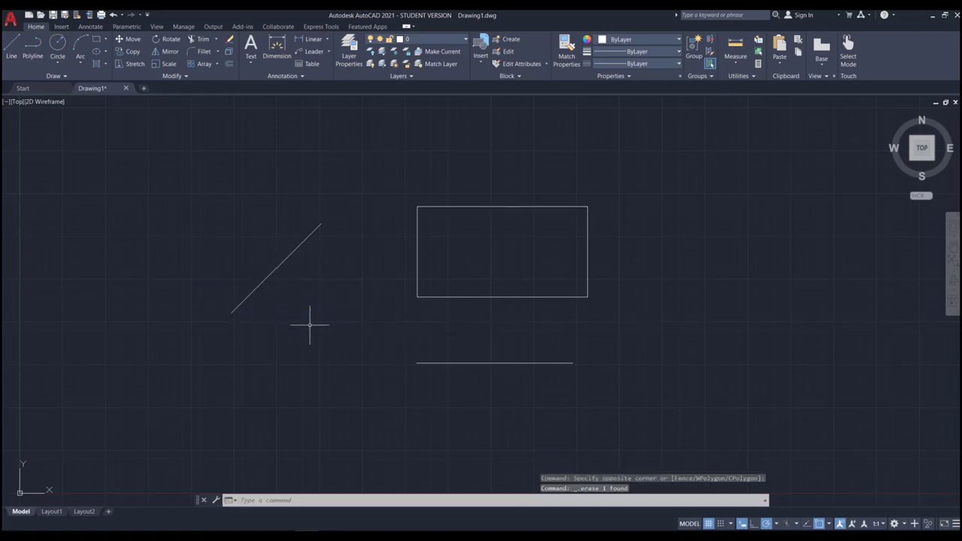
Step: Measure the diagonal line with DIST in the reverse direction, from its upper endpoint to its lower endpoint
text(di)
key(Return)
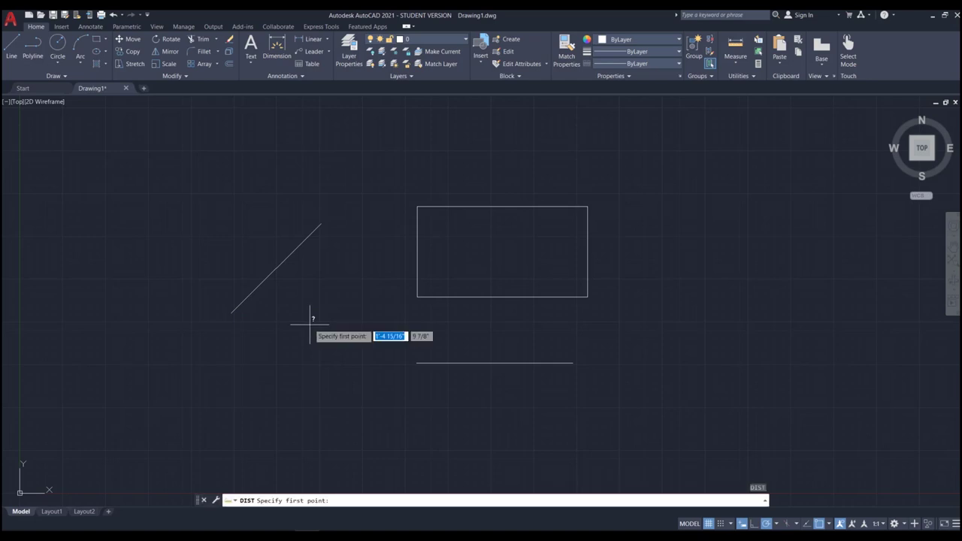
click(325, 224)
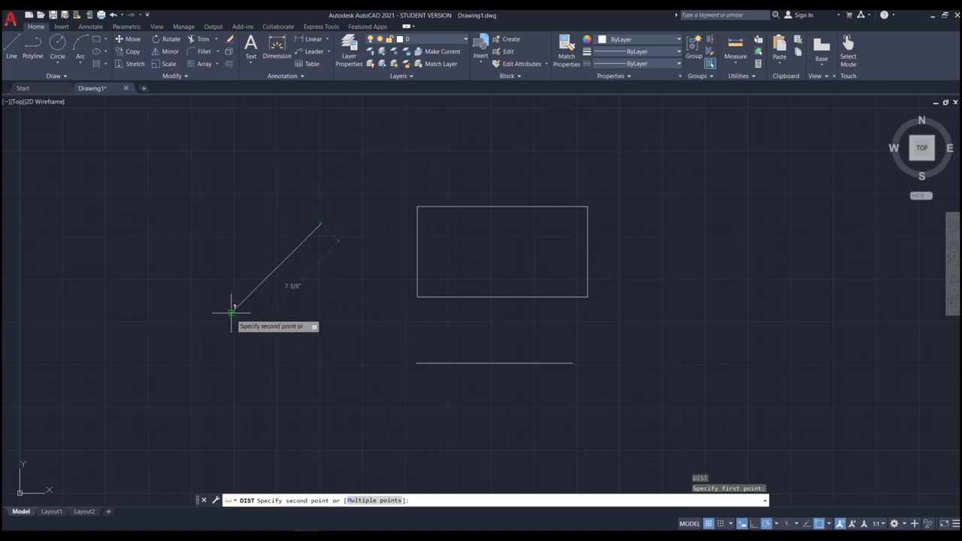
click(232, 313)
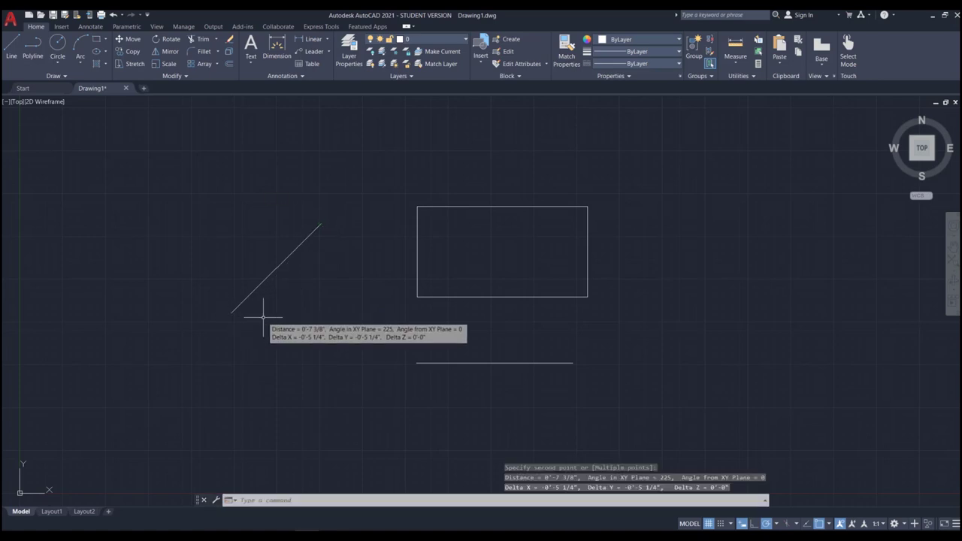
key(Escape)
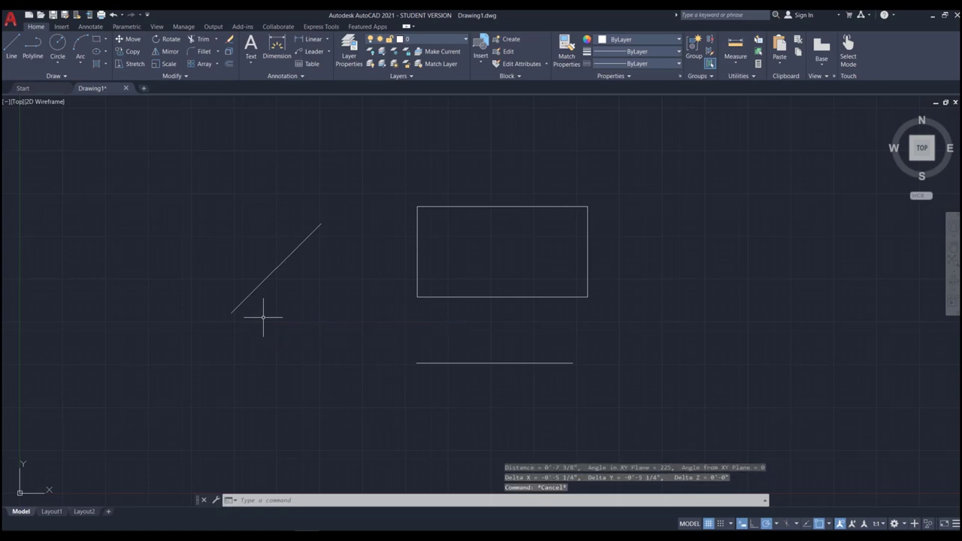
Step: Draw a short horizontal reference line to the right from the diagonal's upper endpoint and erase it again
text(l)
key(Return)
click(320, 223)
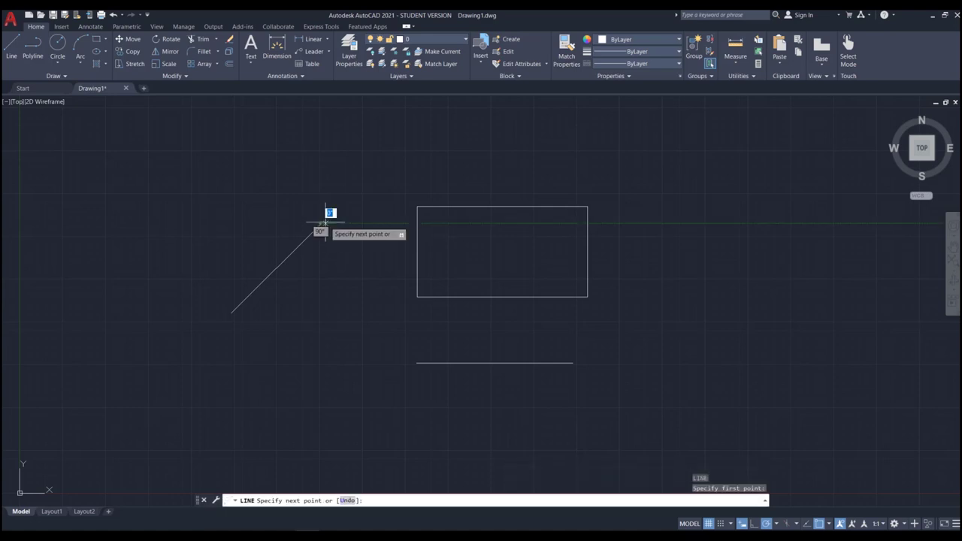
click(393, 224)
key(Return)
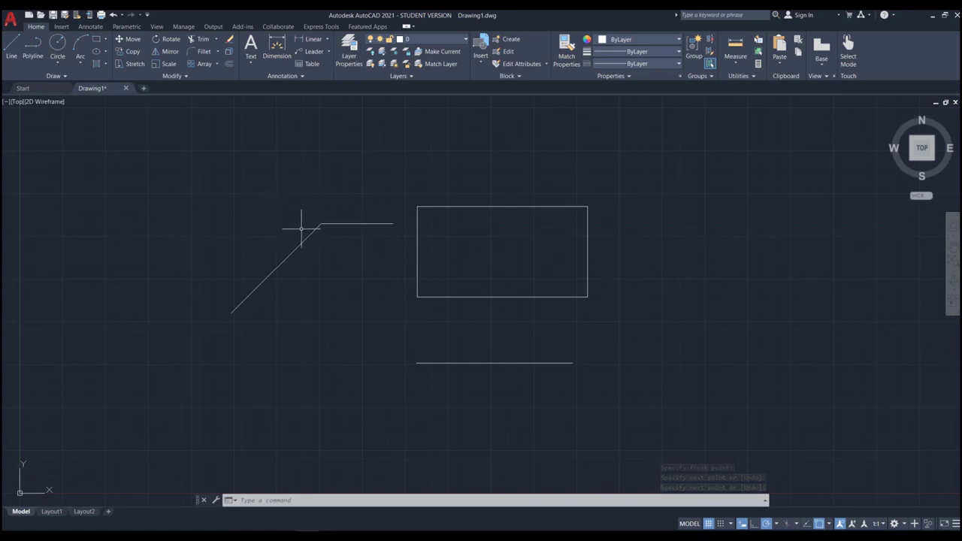
click(348, 223)
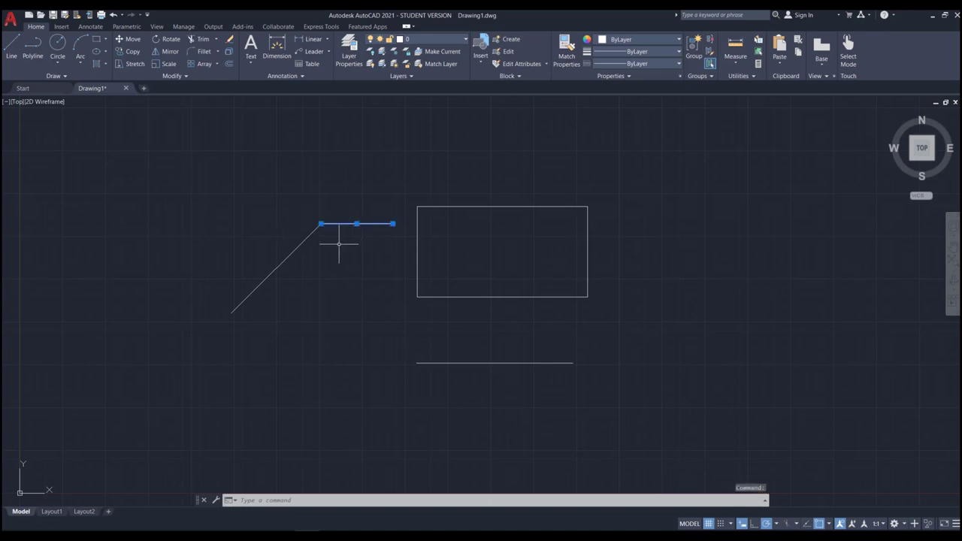
key(Delete)
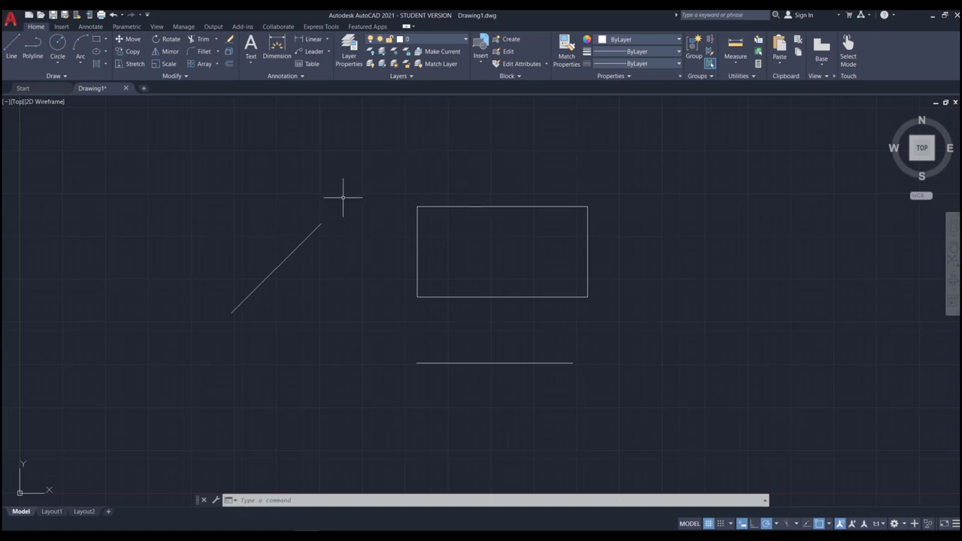
Step: Draw a circle with a radius of about 2 5/8" above and to the left of the diagonal line
text(c)
key(Return)
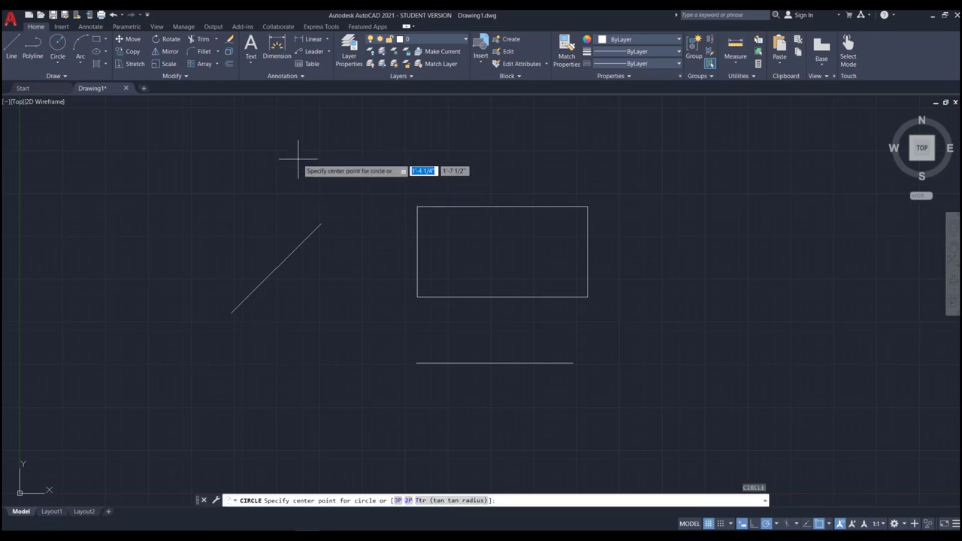
click(169, 192)
click(194, 226)
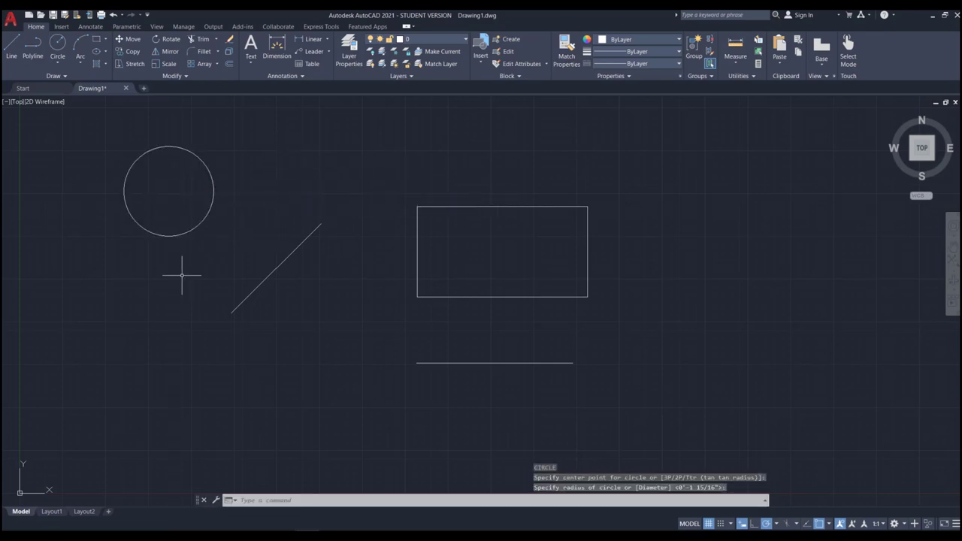
Step: Draw a three-point arc with a radius of about 5 3/16" below the diagonal line, bulging upward
text(a)
key(Return)
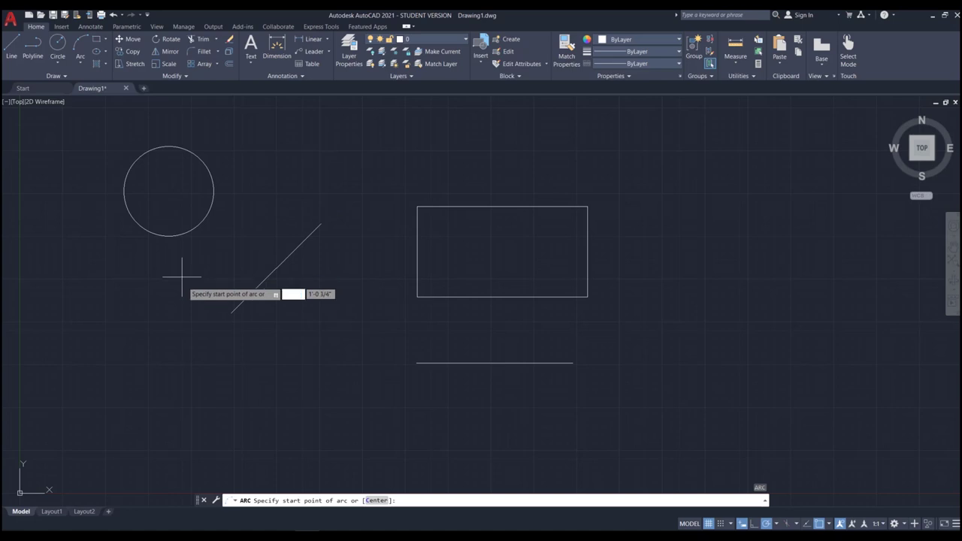
click(170, 374)
click(263, 348)
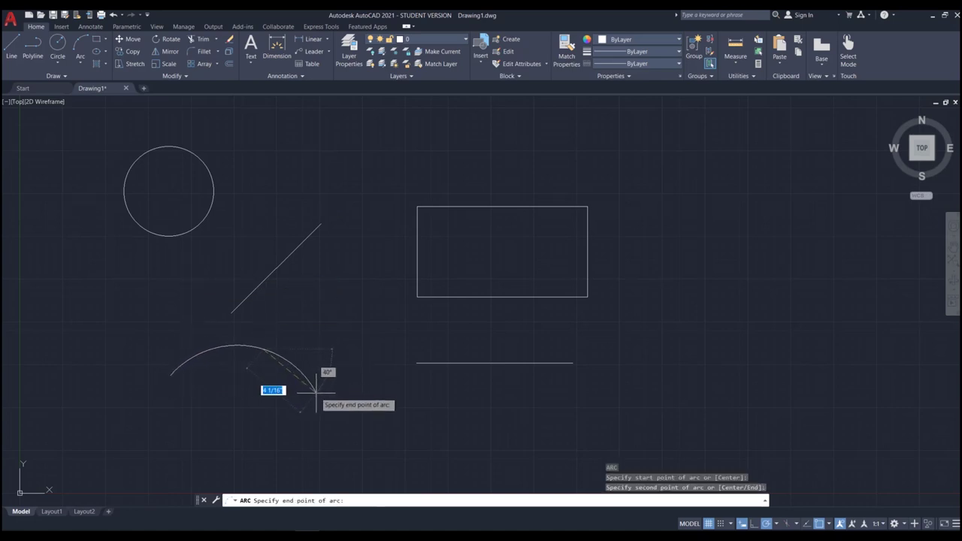
click(317, 392)
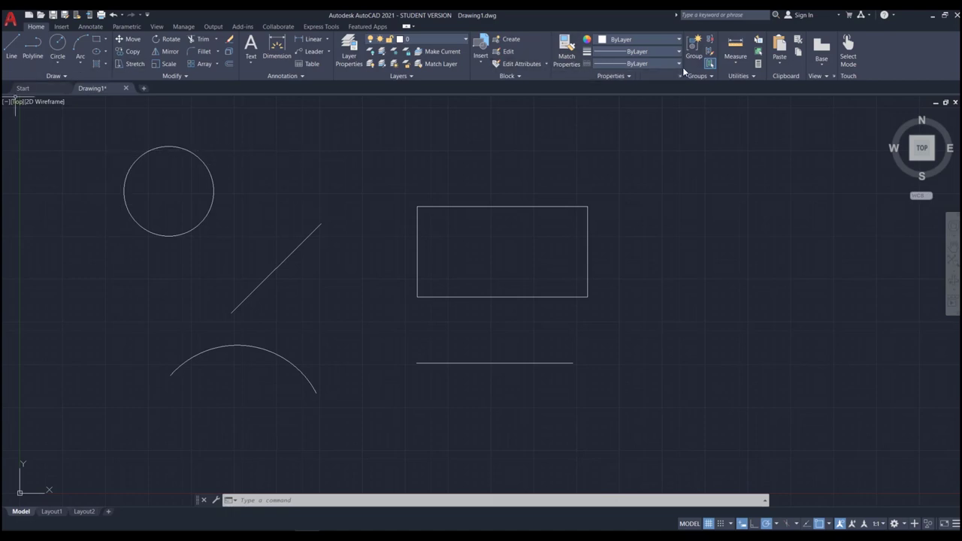
Step: Measure the radius of the arc below the diagonal line and end the measuring command
click(735, 65)
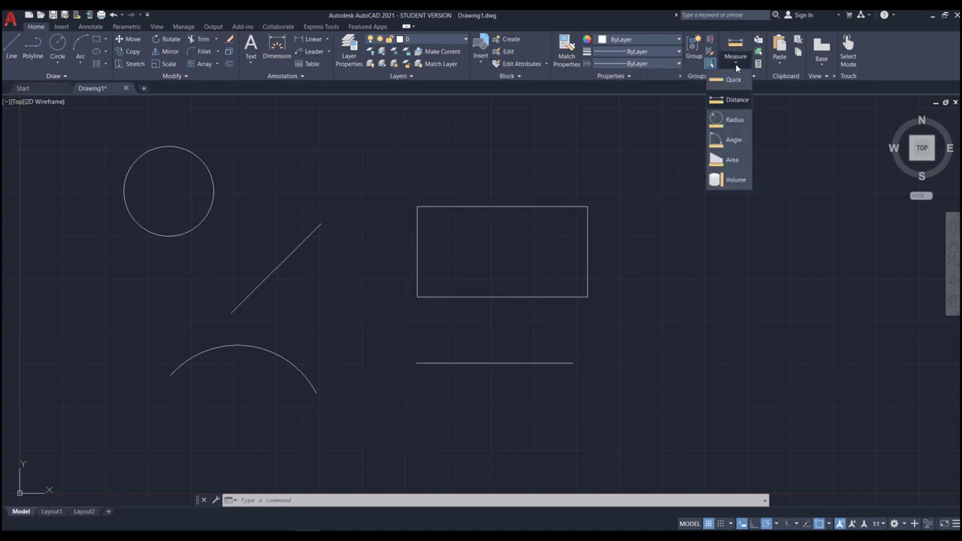
click(733, 122)
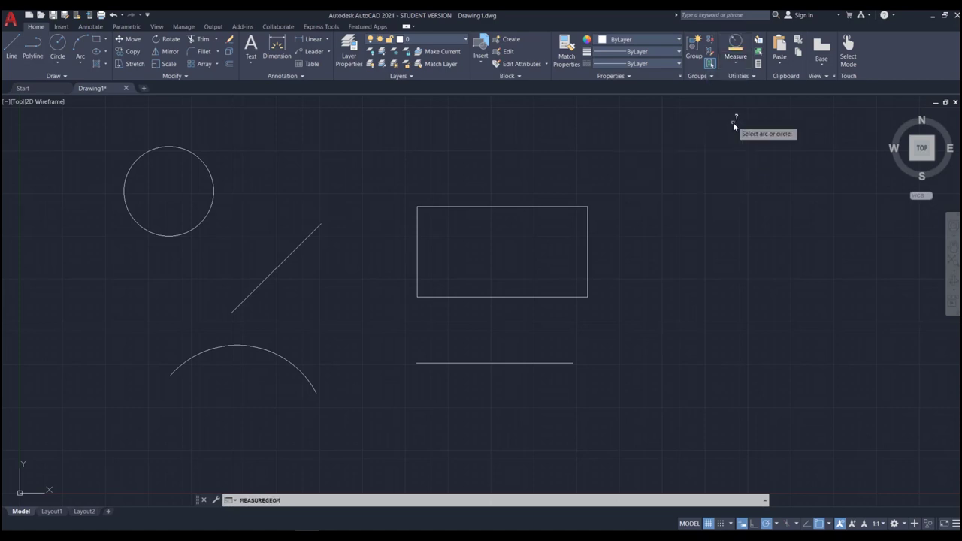
click(254, 347)
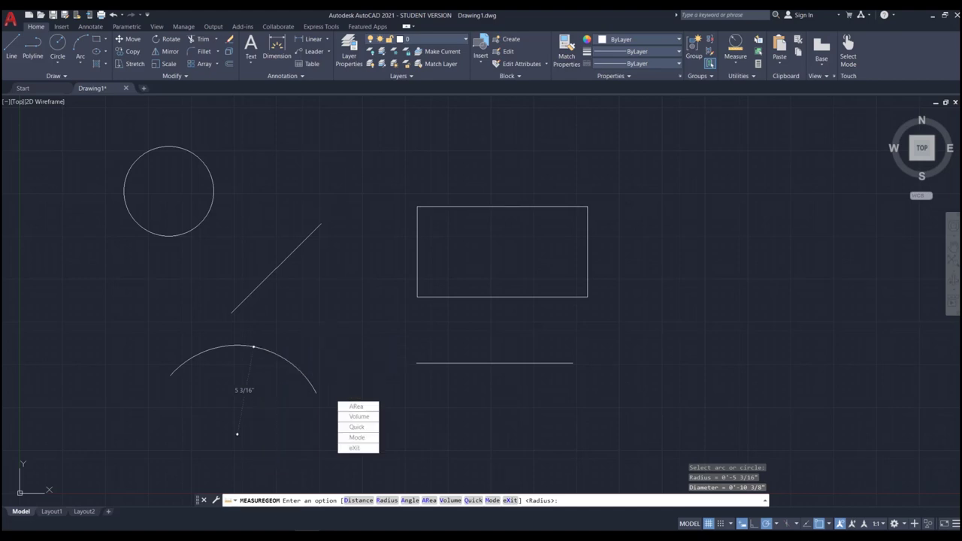
key(Escape)
Step: Measure the radius of the circle above the diagonal line, repeat the radius measurement on it, and end the measuring command
key(Return)
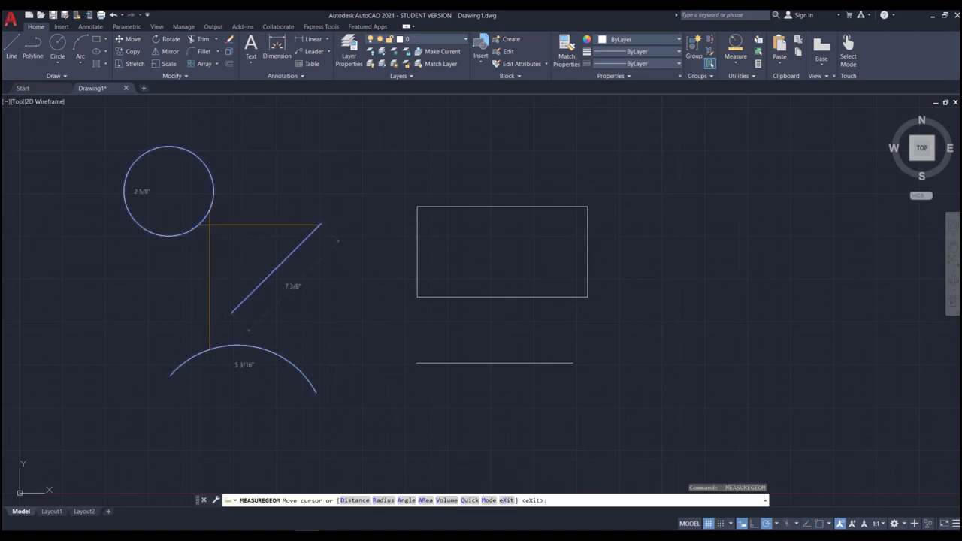
key(Escape)
click(736, 45)
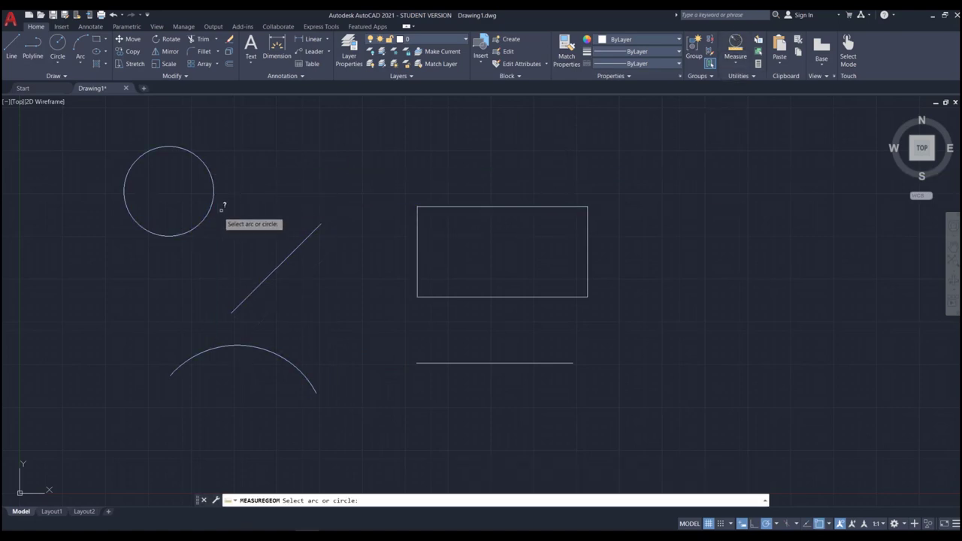
click(208, 214)
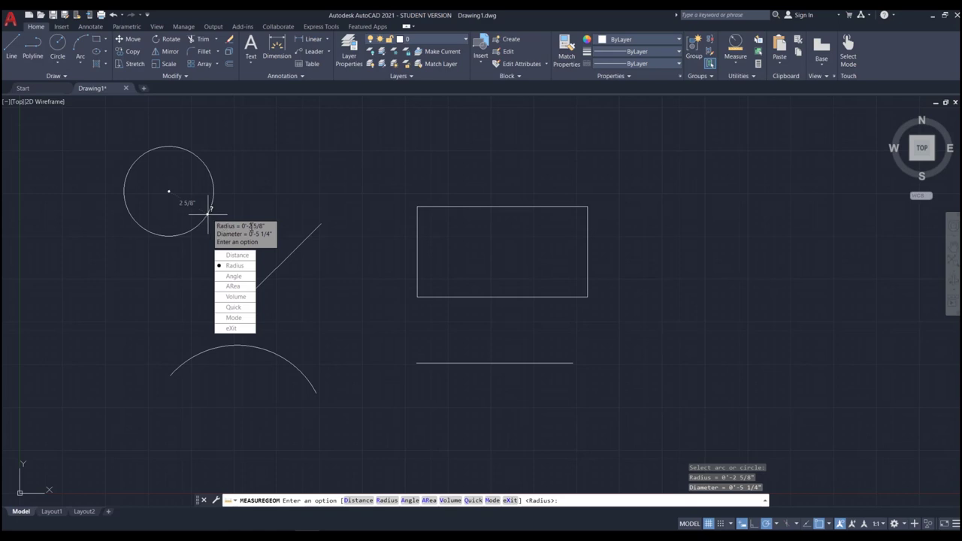
key(Escape)
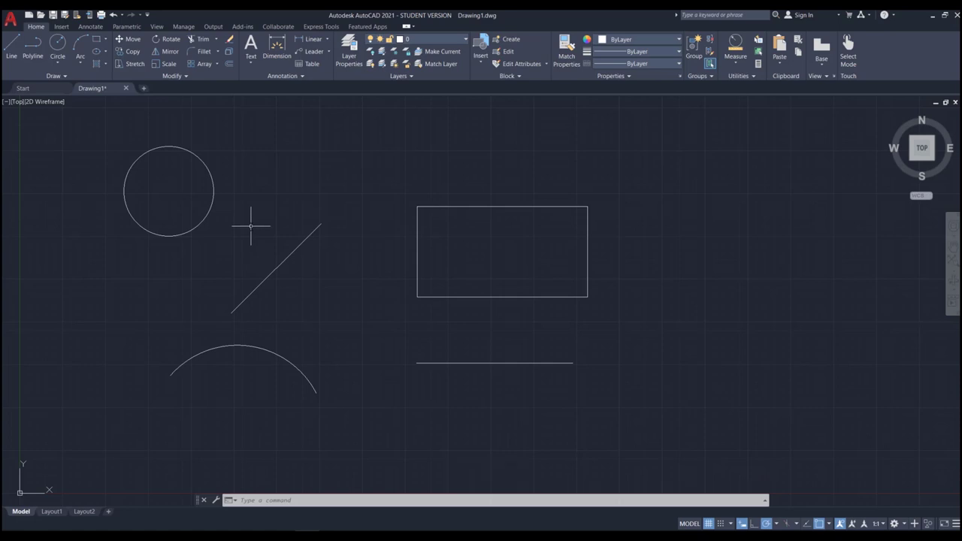
click(735, 45)
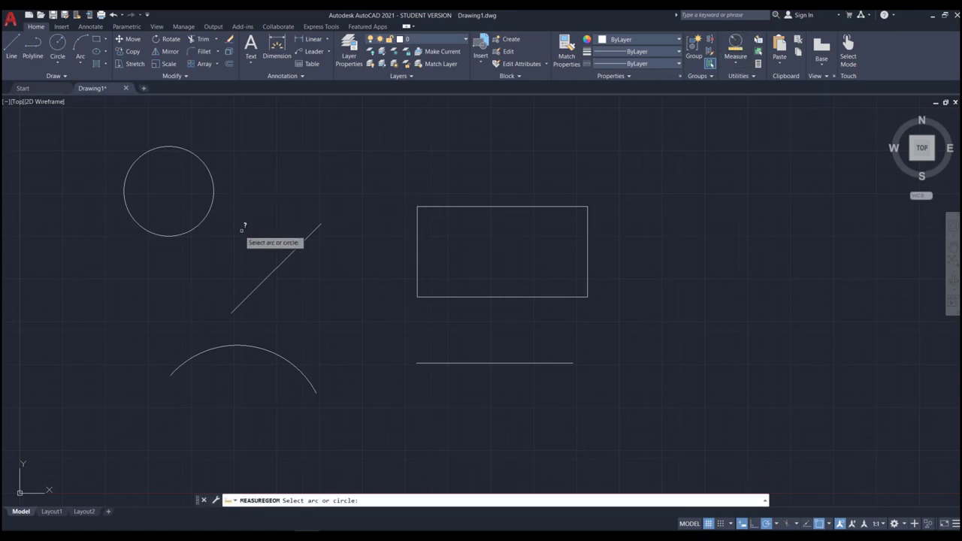
click(214, 199)
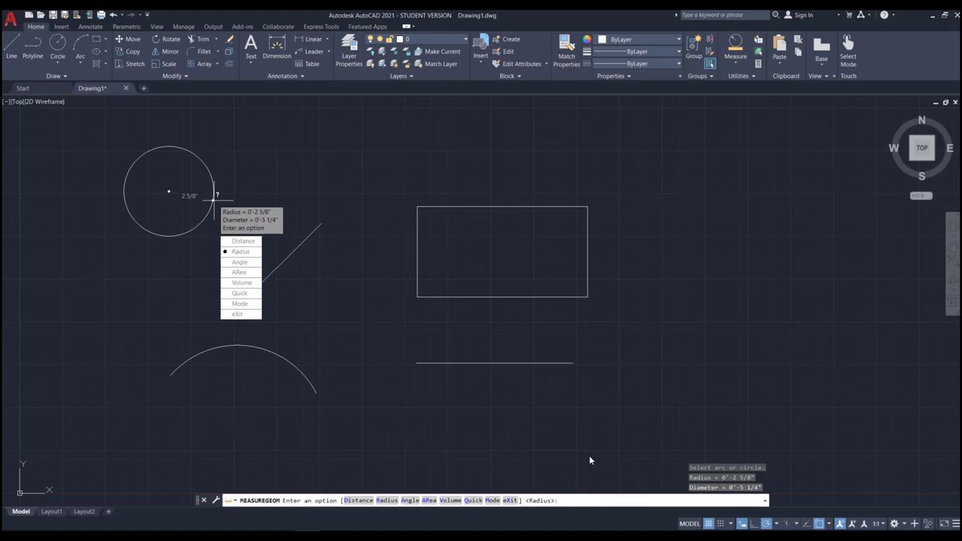
key(Escape)
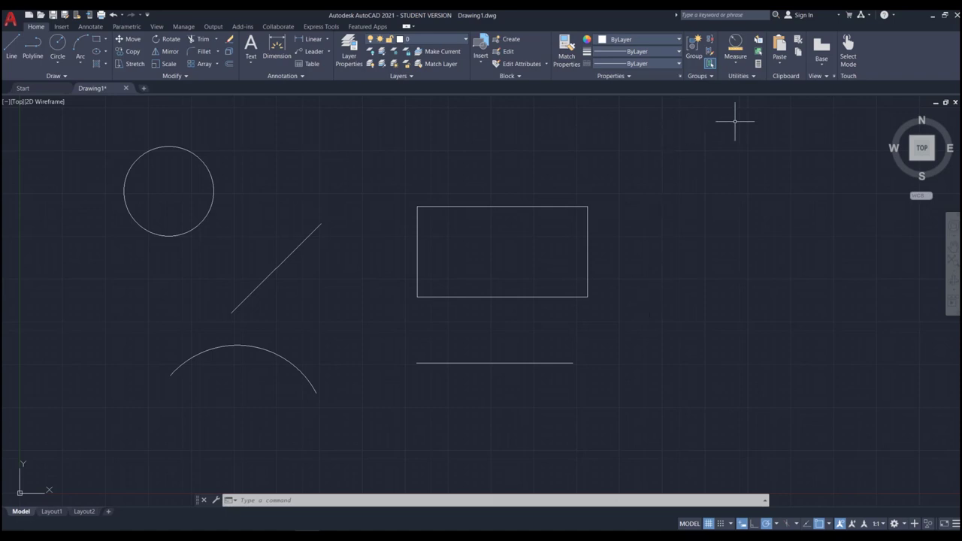
Step: Draw a horizontal line in the empty area to the right of the rectangle, about as long as the rectangle is wide
click(734, 63)
text(l)
key(Return)
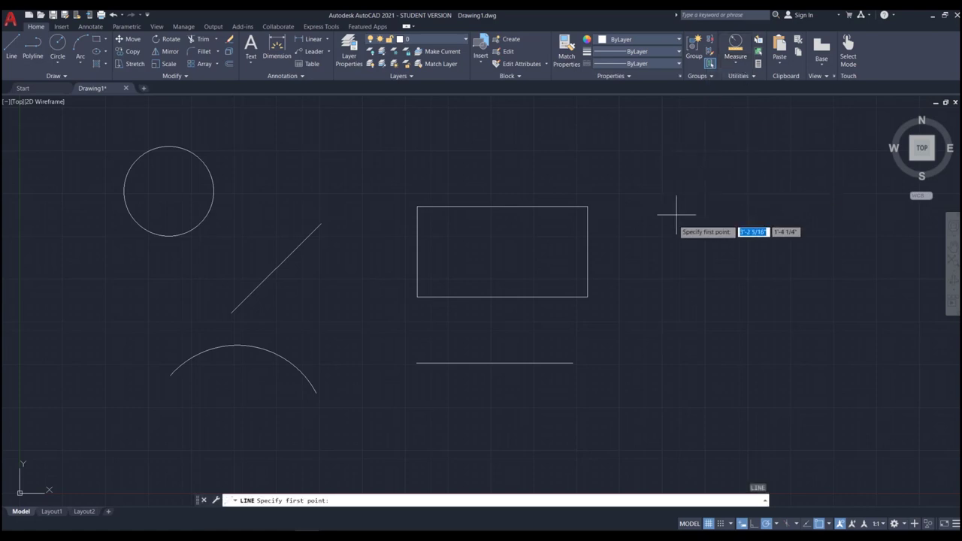
click(653, 269)
click(827, 270)
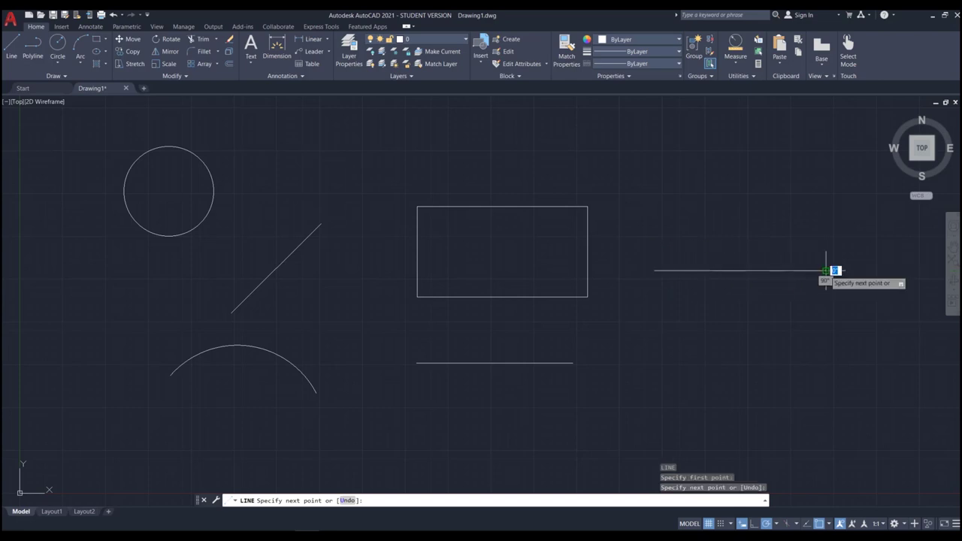
key(Escape)
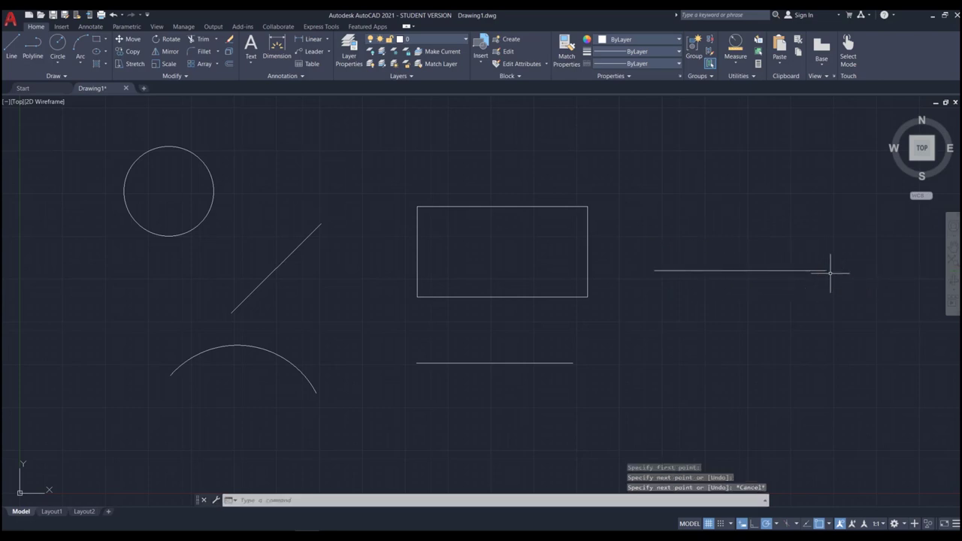
Step: Draw a diagonal line rising to the upper right from just below the new horizontal line, crossing it near its left end
key(Return)
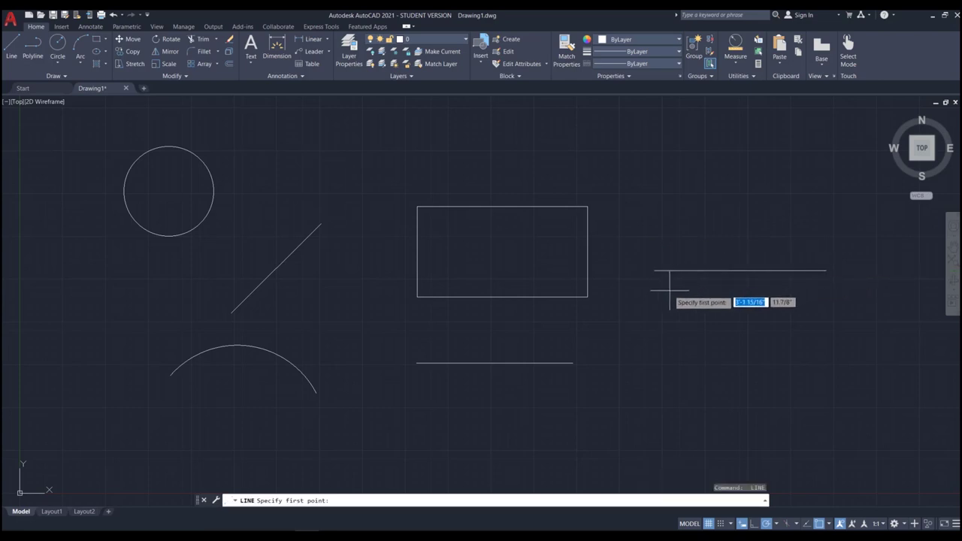
click(667, 295)
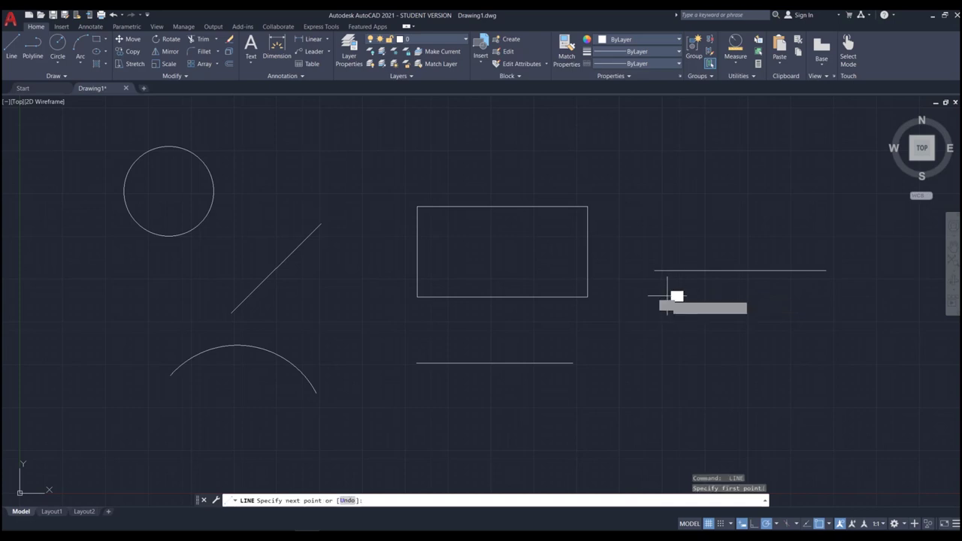
click(790, 189)
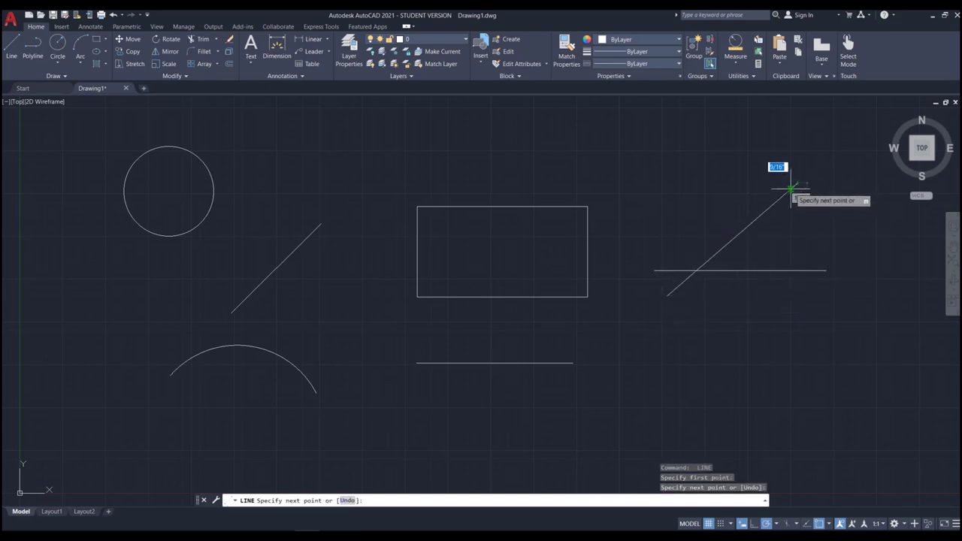
key(Escape)
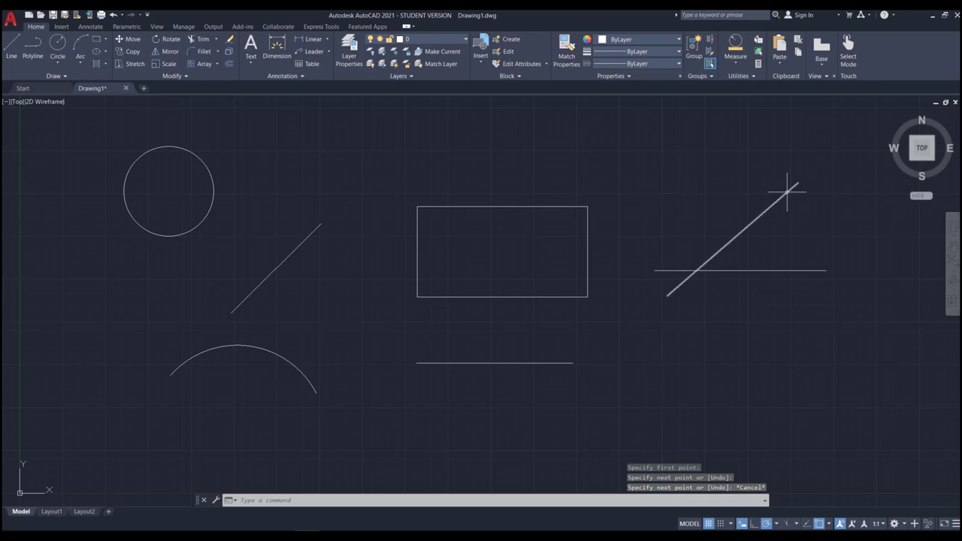
Step: Stretch the upper endpoint of the new diagonal line slightly inward by its grip and clear the selection
click(794, 185)
click(796, 184)
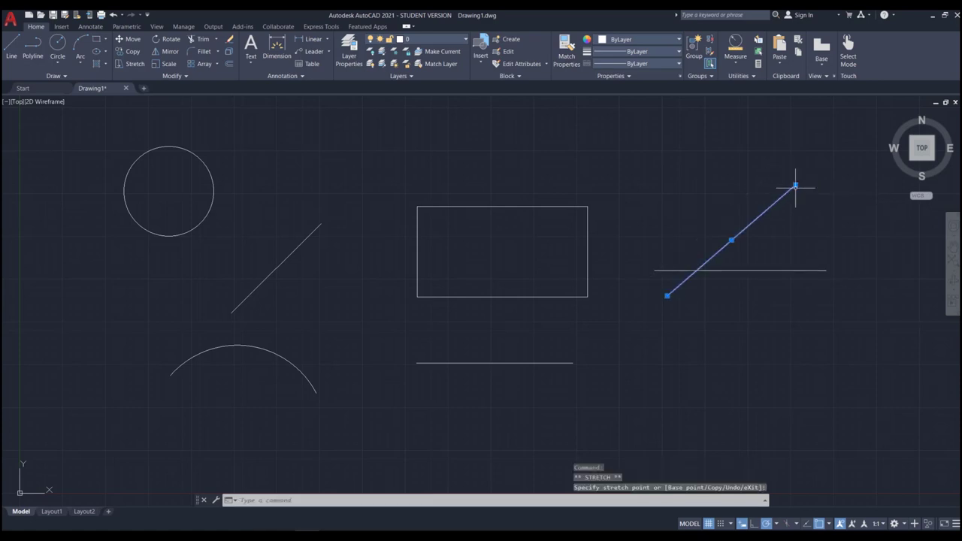
scroll(791, 181, up, 5)
scroll(793, 184, down, 8)
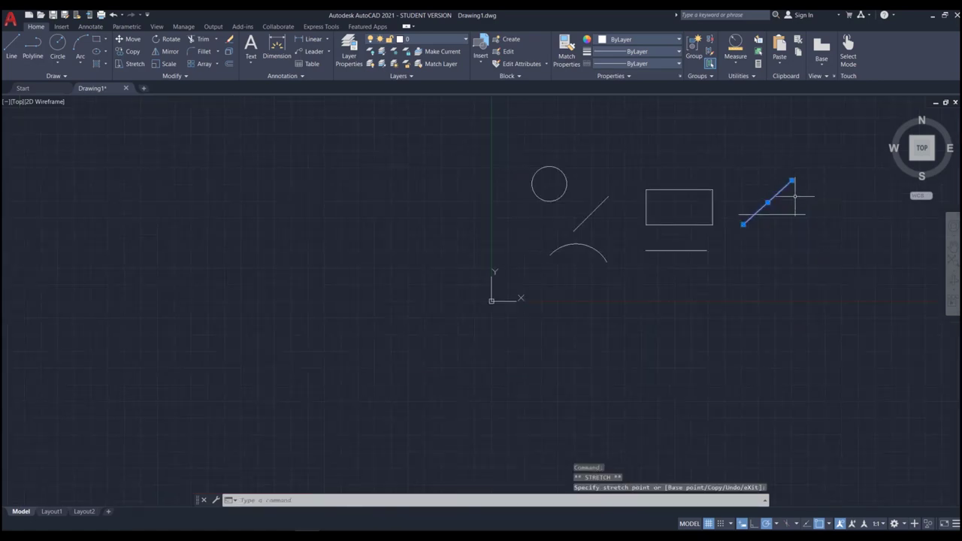
scroll(803, 169, up, 4)
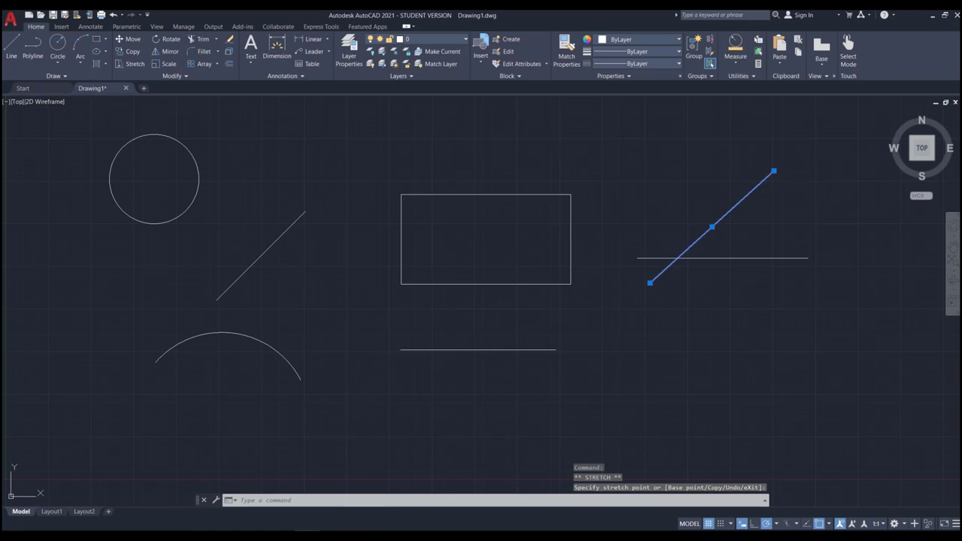
key(Escape)
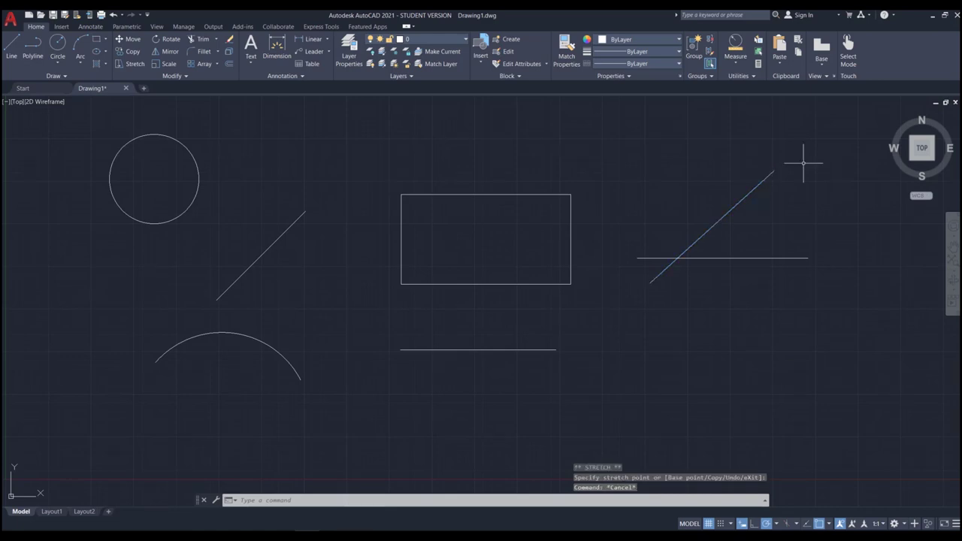
Step: Measure the angle between the crossing diagonal and horizontal lines by selecting both lines, and end the measuring command
click(733, 60)
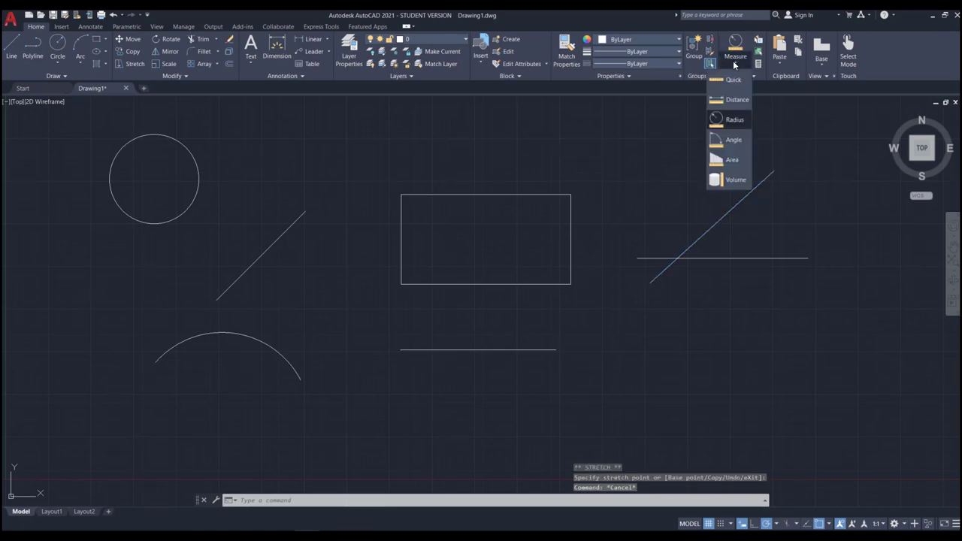
click(733, 141)
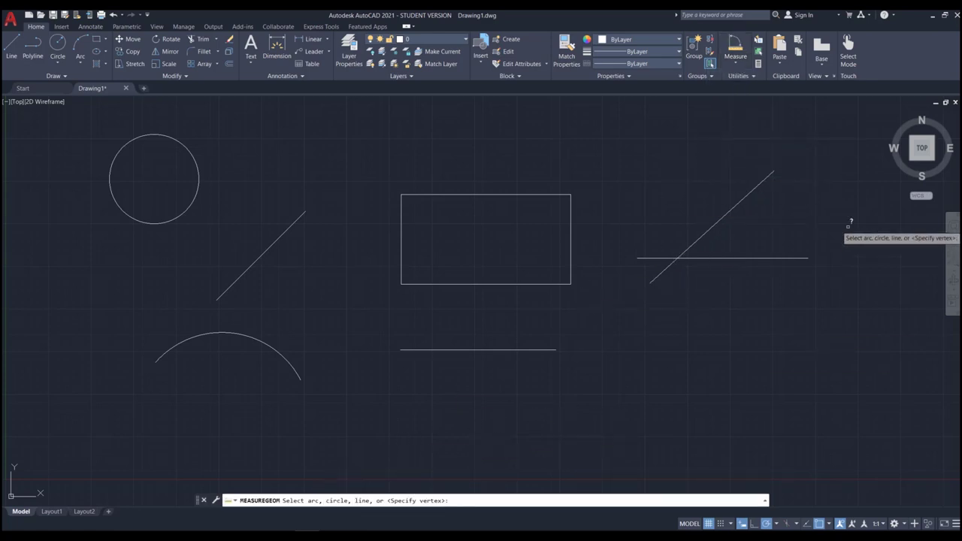
click(741, 200)
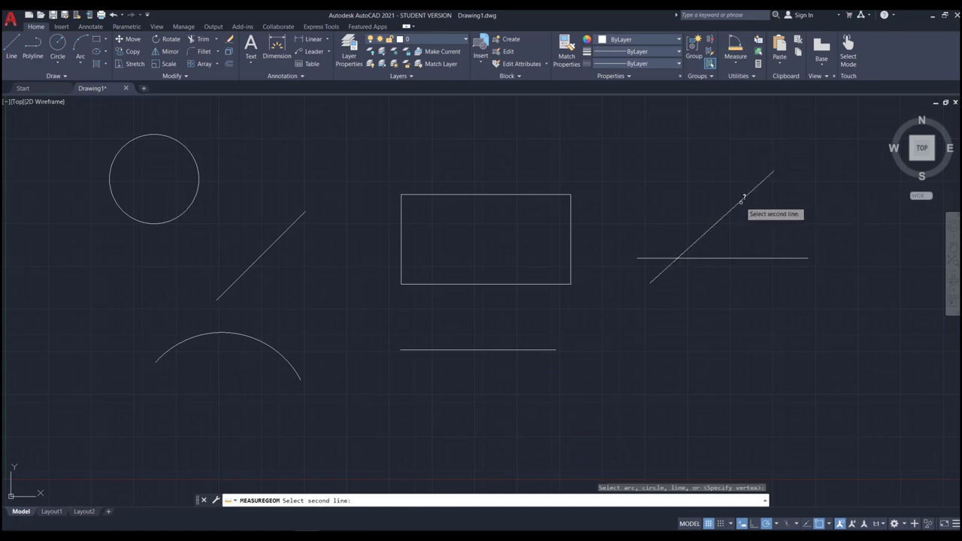
click(760, 257)
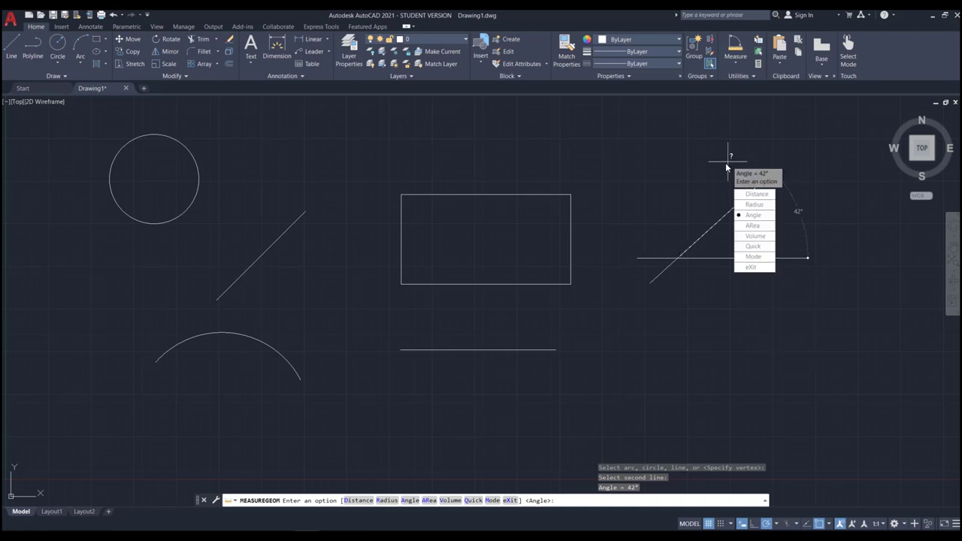
key(Escape)
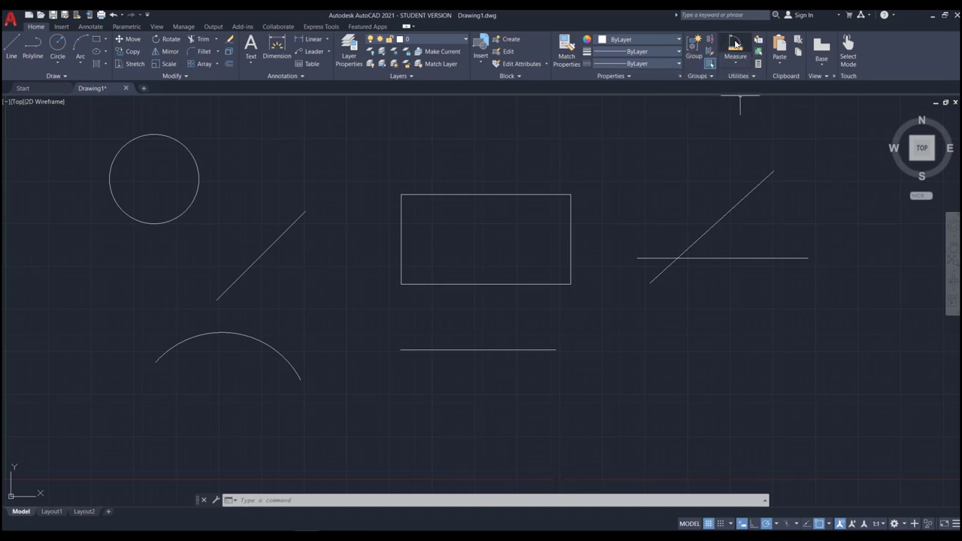
click(735, 65)
click(698, 89)
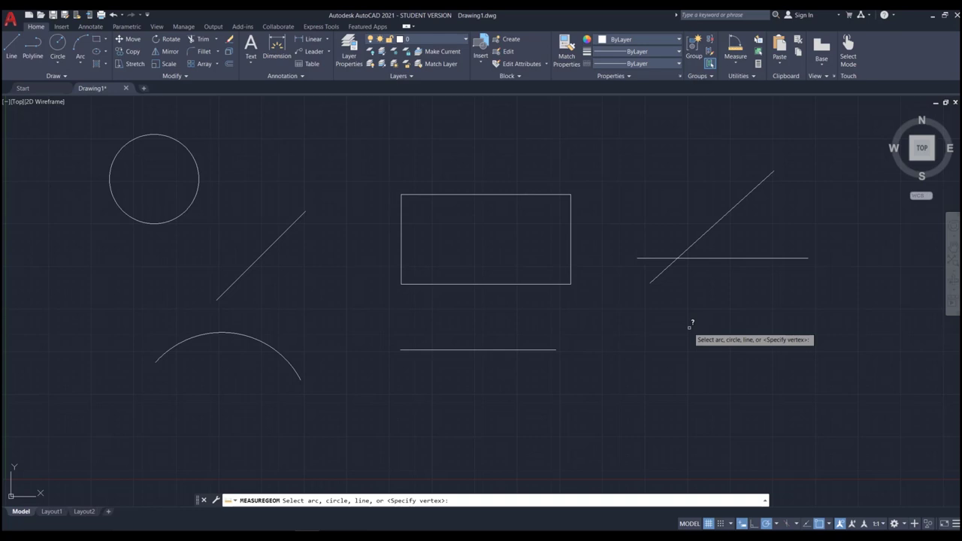
key(Return)
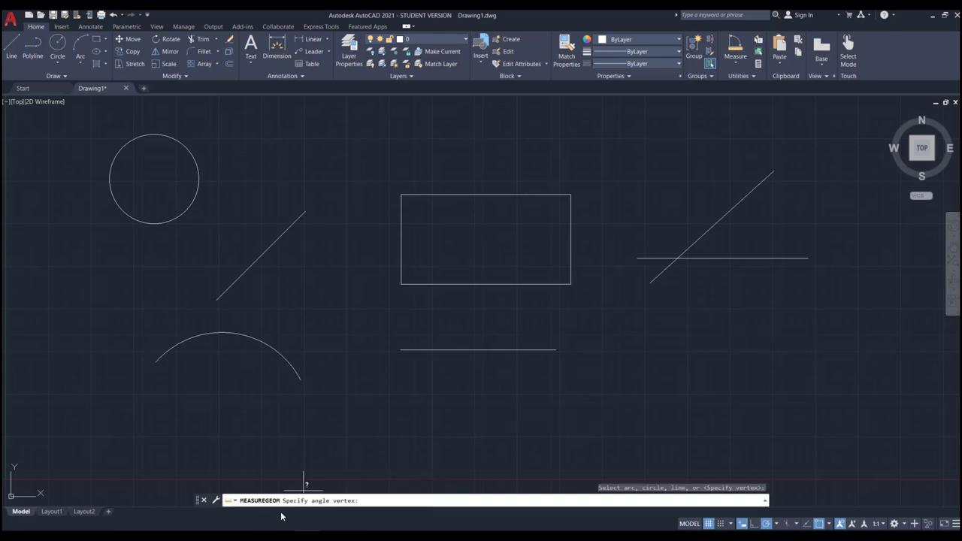
key(Escape)
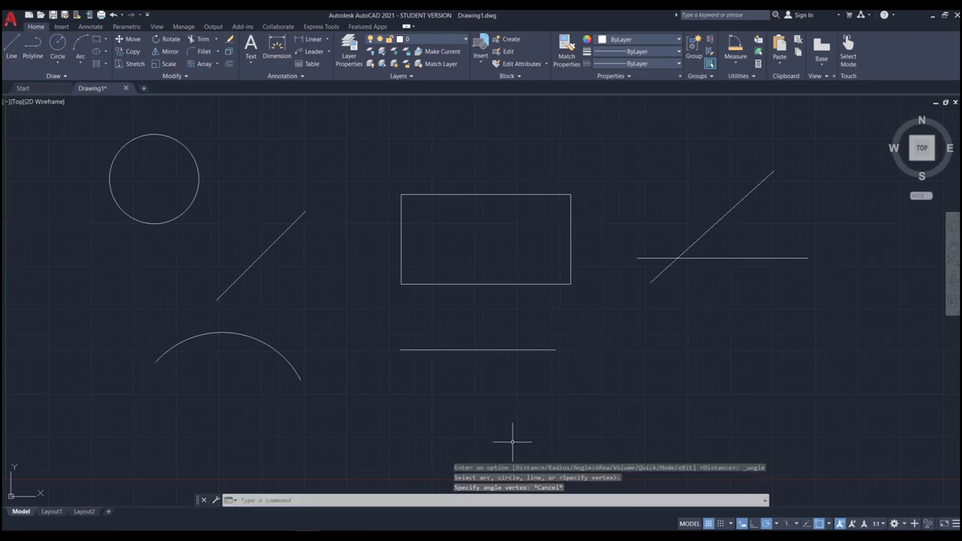
Step: Measure the obtuse angle with the vertex at the lines' intersection, from the diagonal's upper endpoint to the horizontal line's left end
click(735, 46)
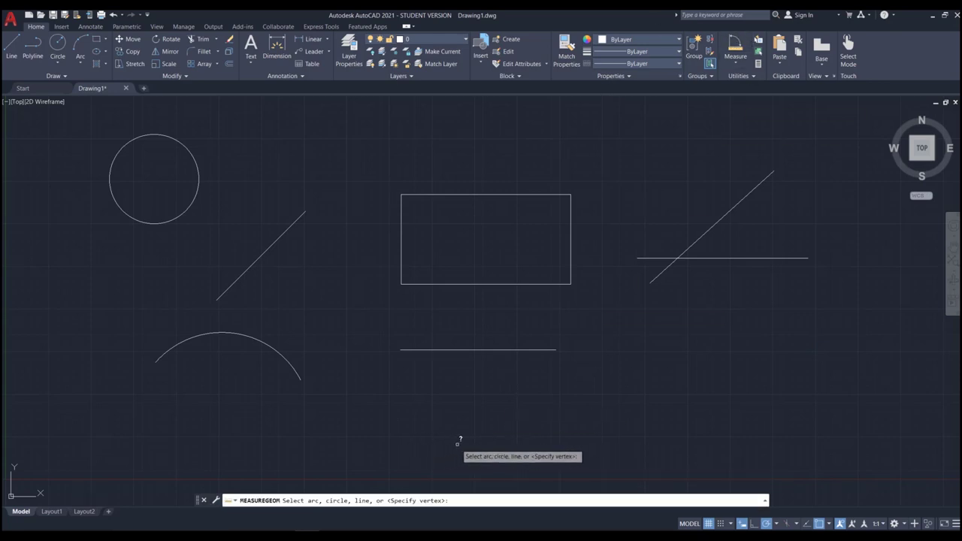
key(Return)
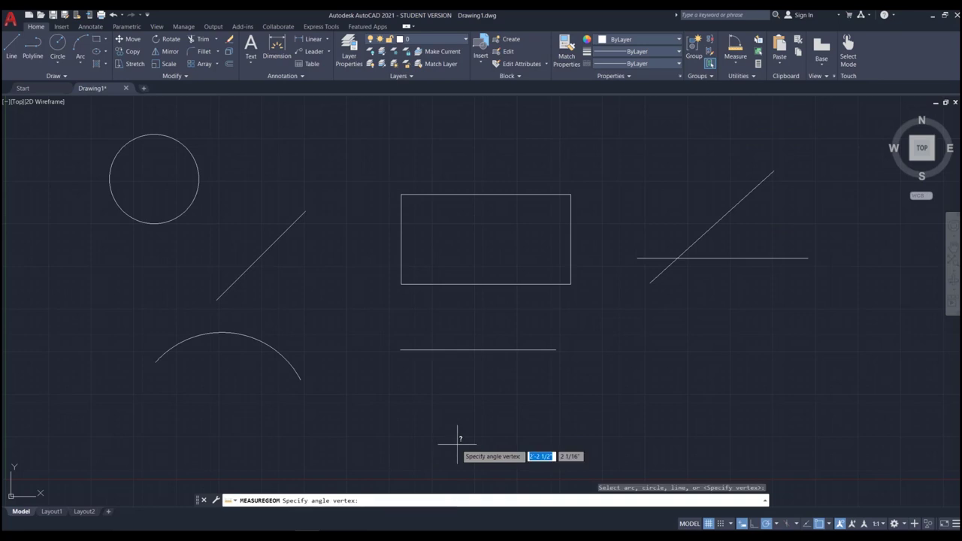
click(678, 258)
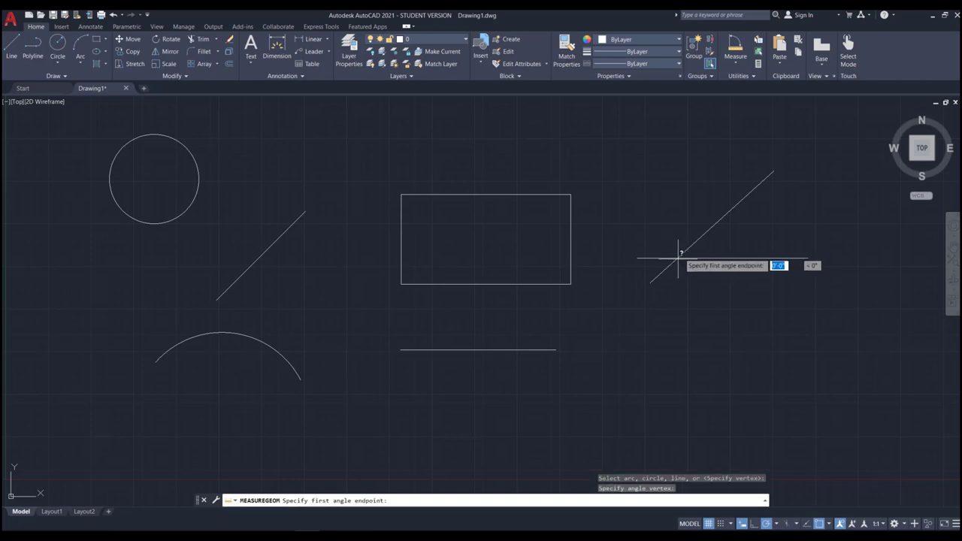
click(772, 170)
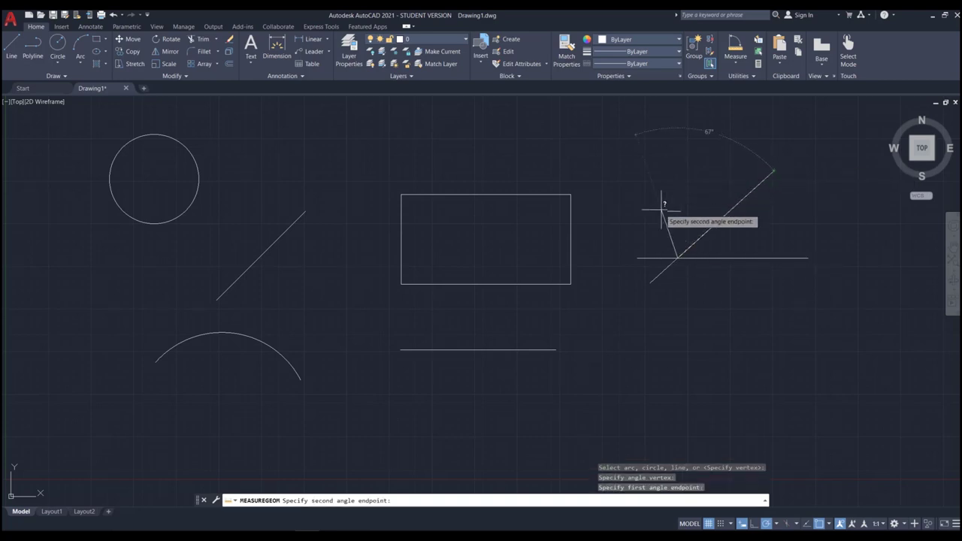
click(640, 254)
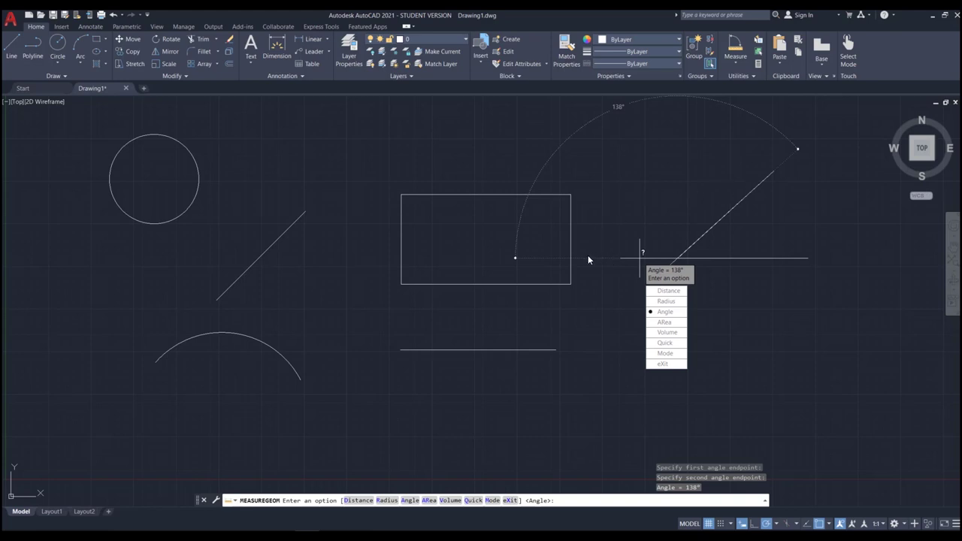
key(Escape)
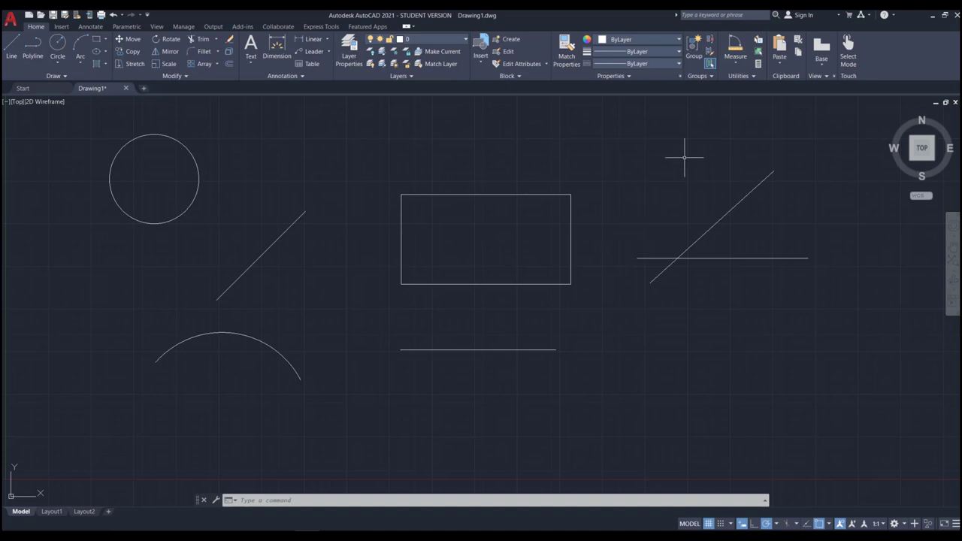
Step: Measure the included angle of the arc below the left diagonal line and end the measuring command
click(736, 47)
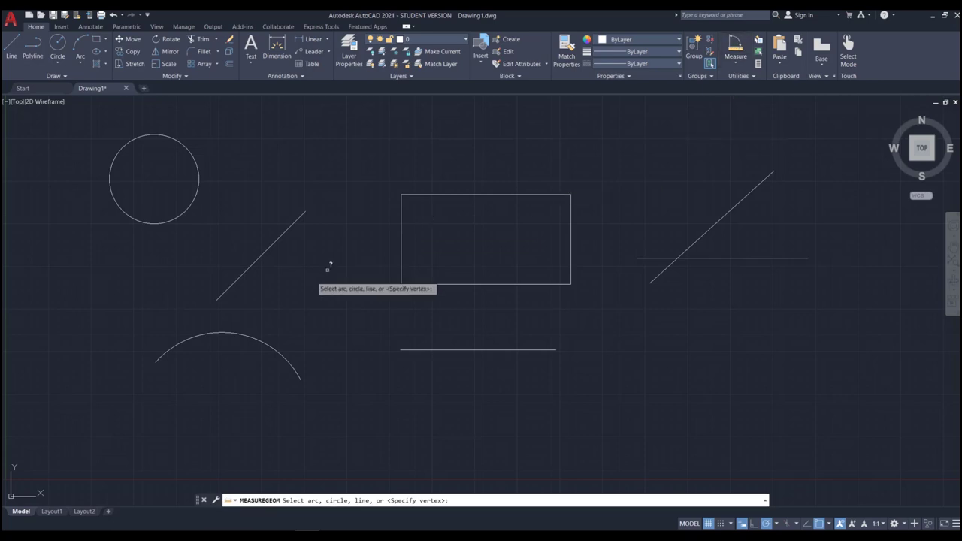
click(249, 335)
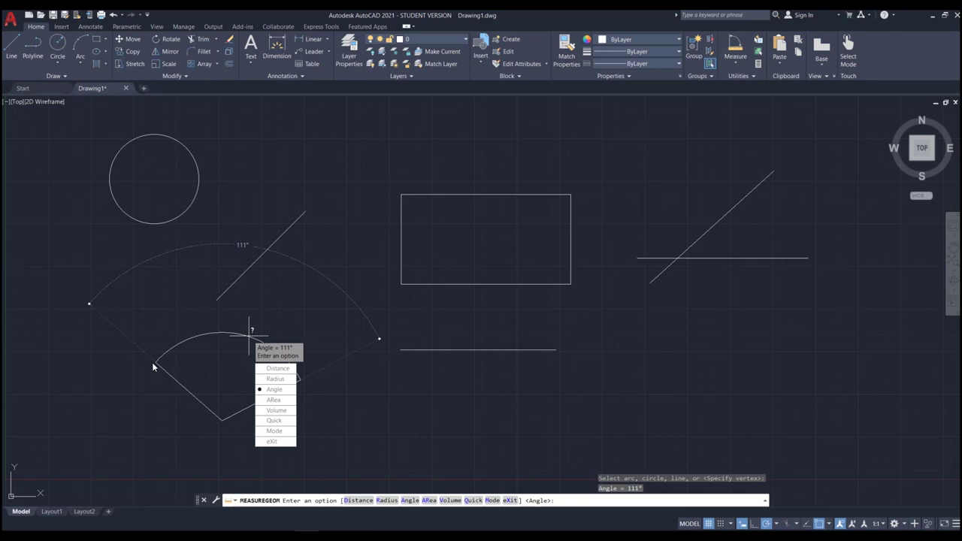
key(Escape)
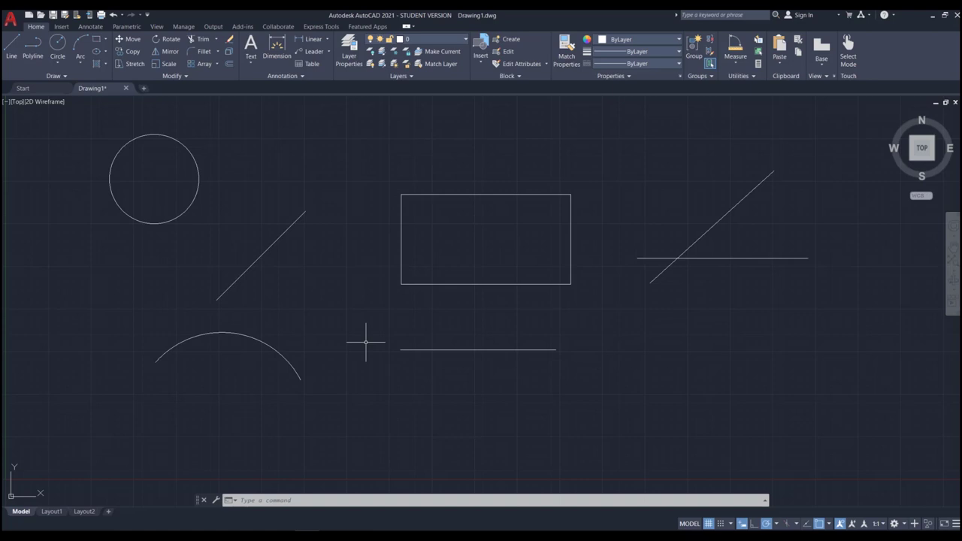
click(612, 75)
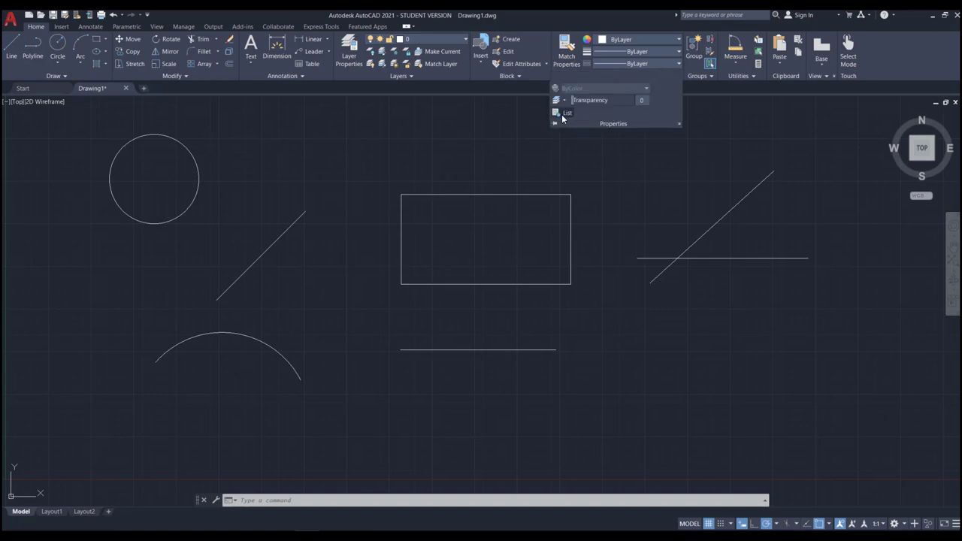
click(517, 113)
click(483, 136)
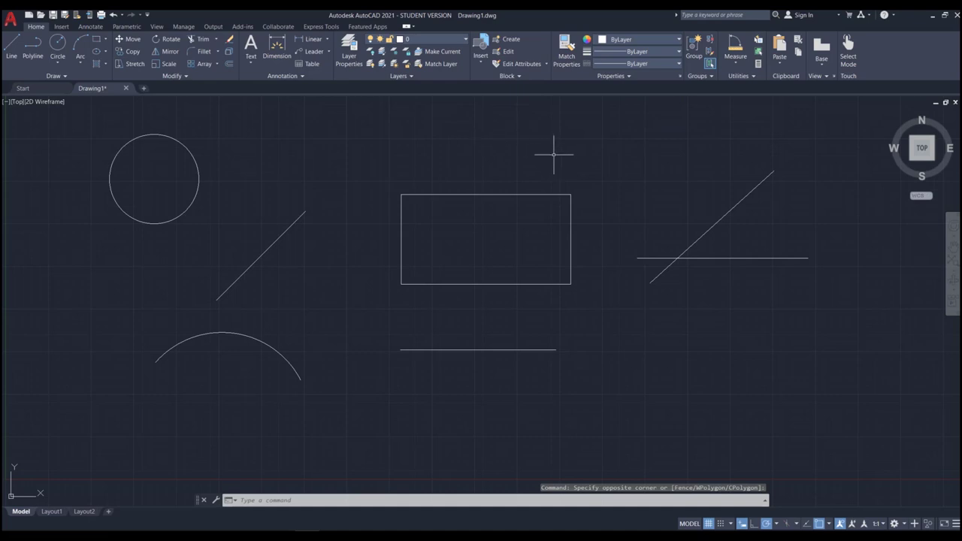
Step: List the object data of the left diagonal line and the arc below it with the LIST command
text(LIST)
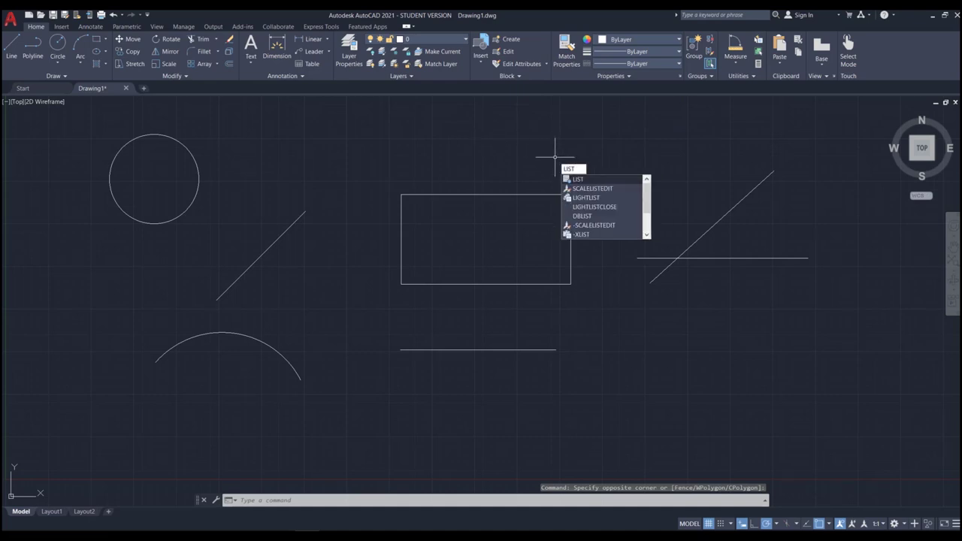
key(Return)
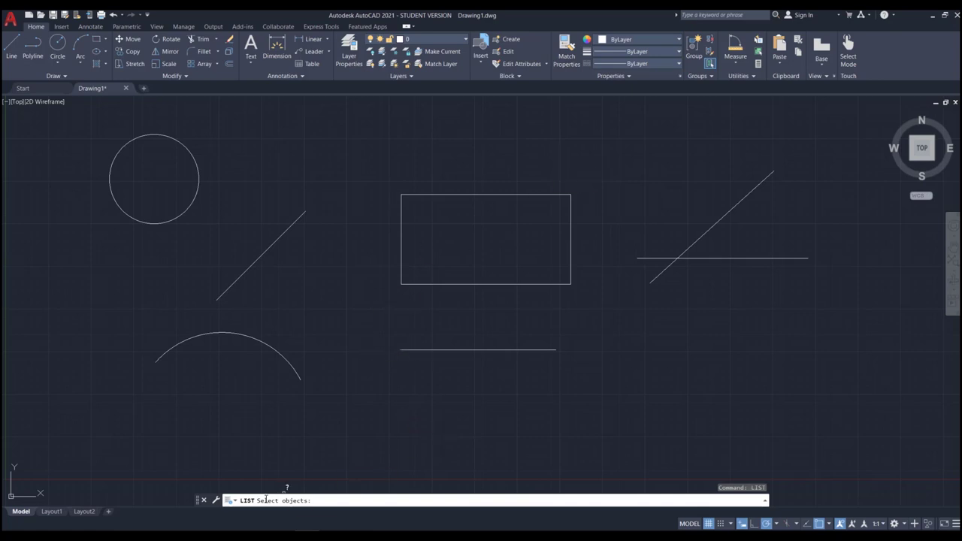
click(275, 239)
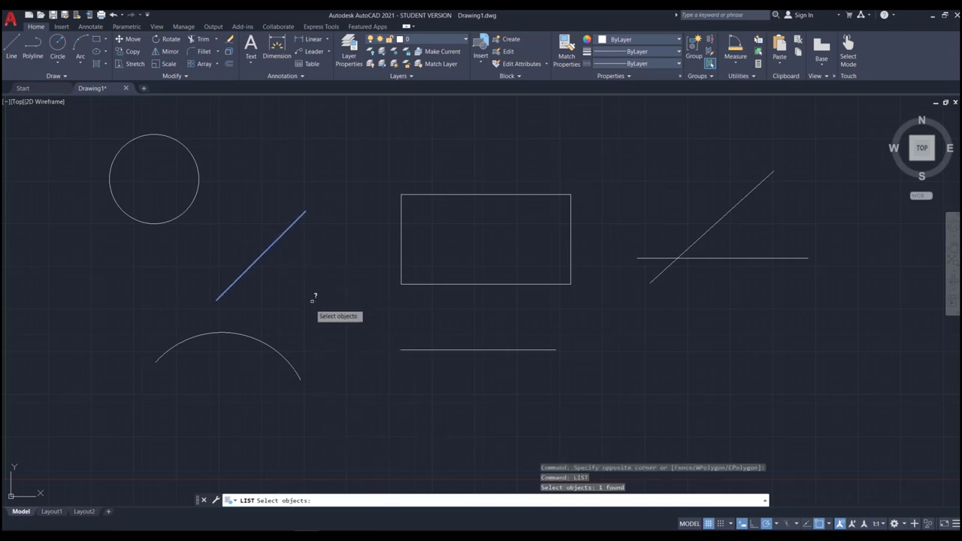
click(268, 338)
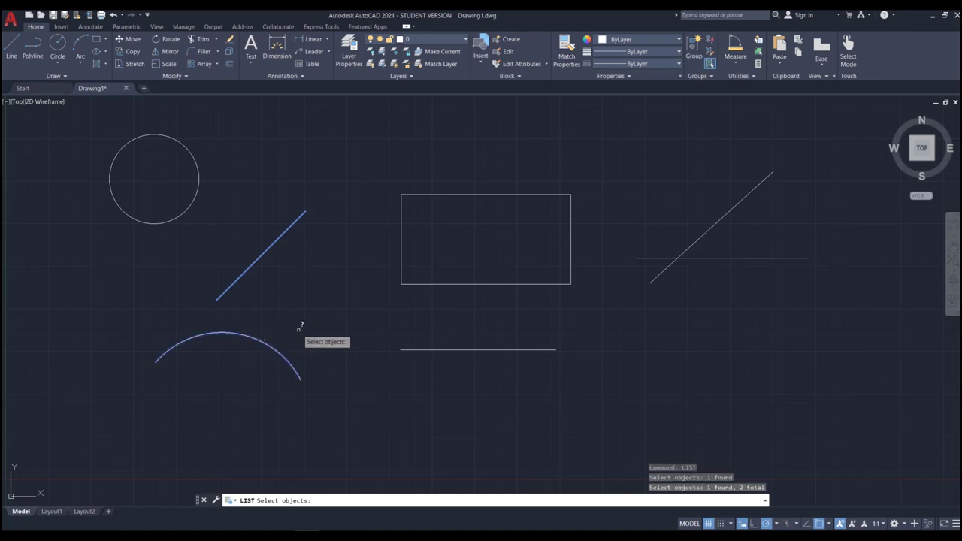
key(Return)
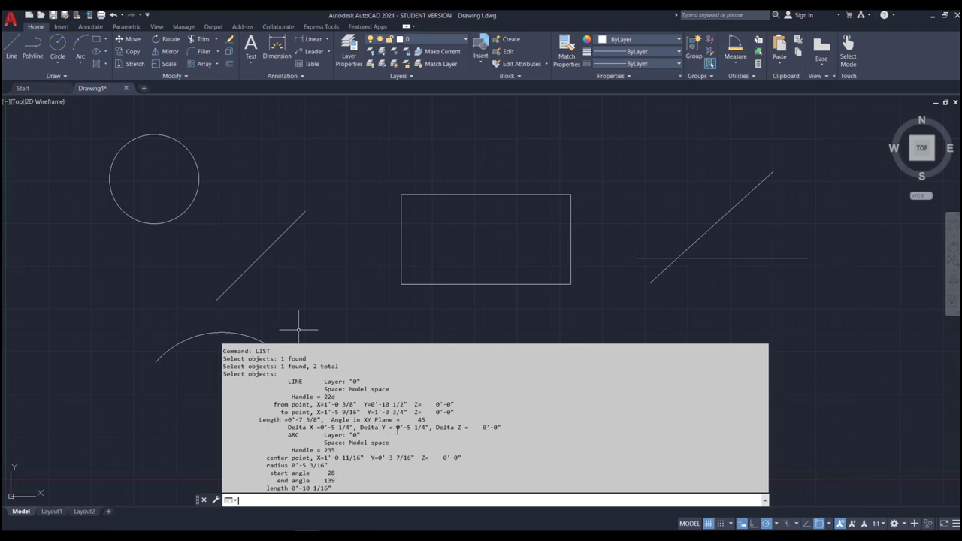
Step: Collapse and expand the command history to review the listed data, leaving it collapsed
key(F2)
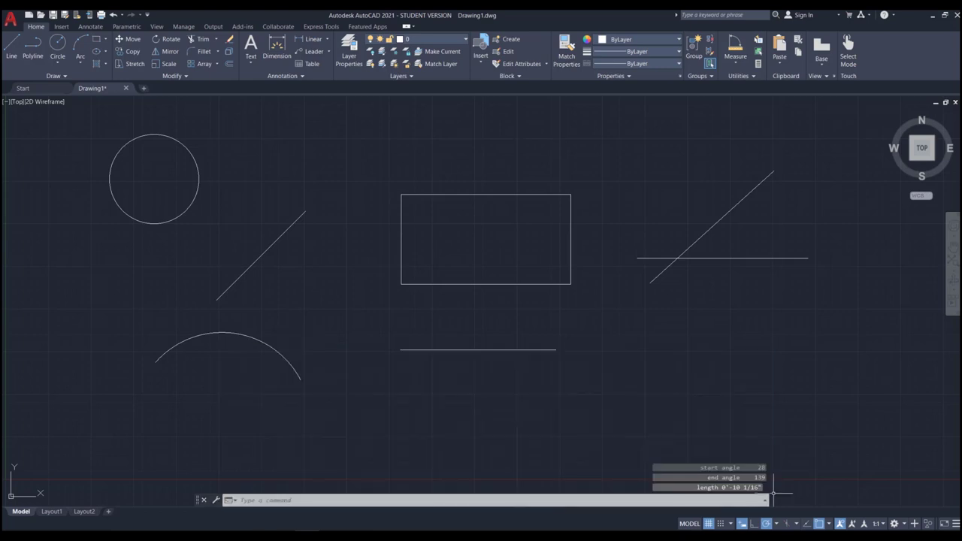
key(F2)
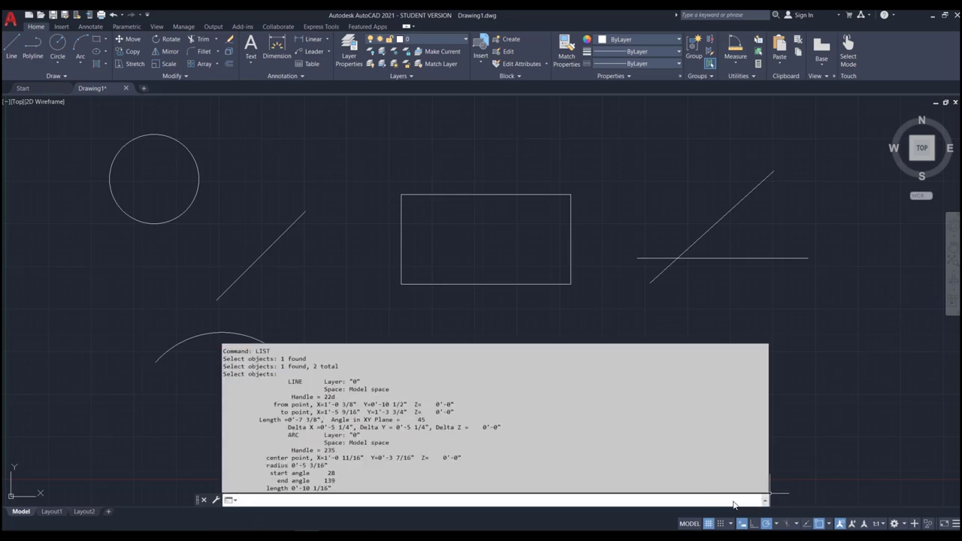
key(F2)
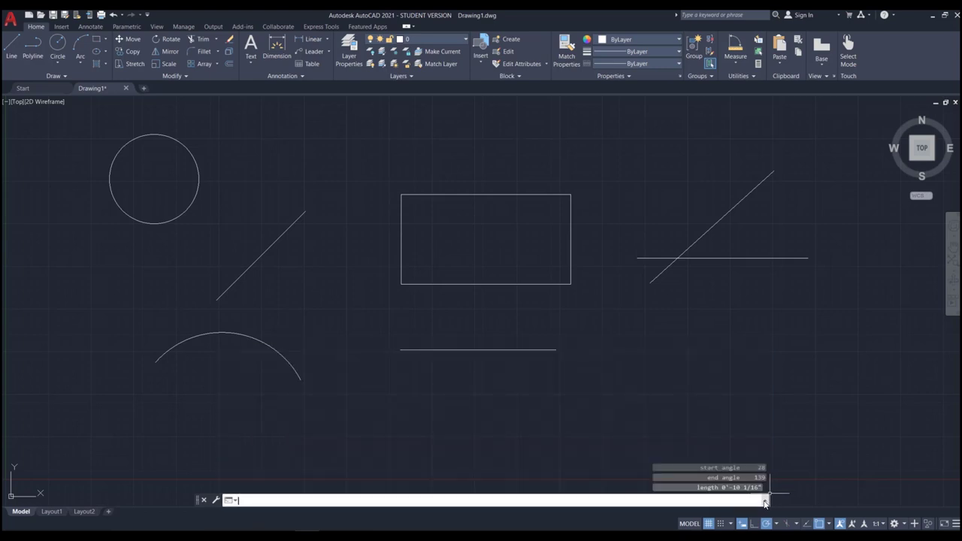
key(F2)
key(F2)
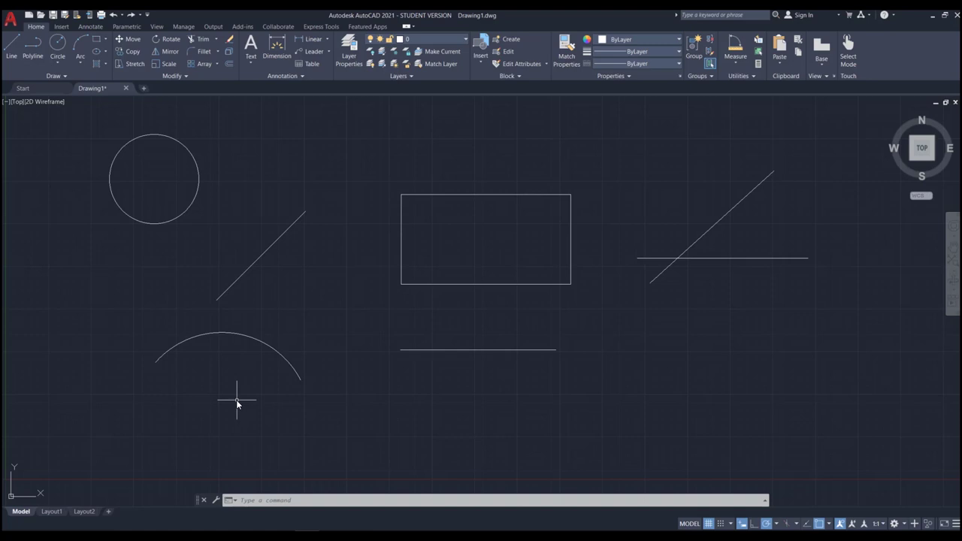
Step: Erase all of the measured shapes from the drawing
scroll(524, 374, down, 4)
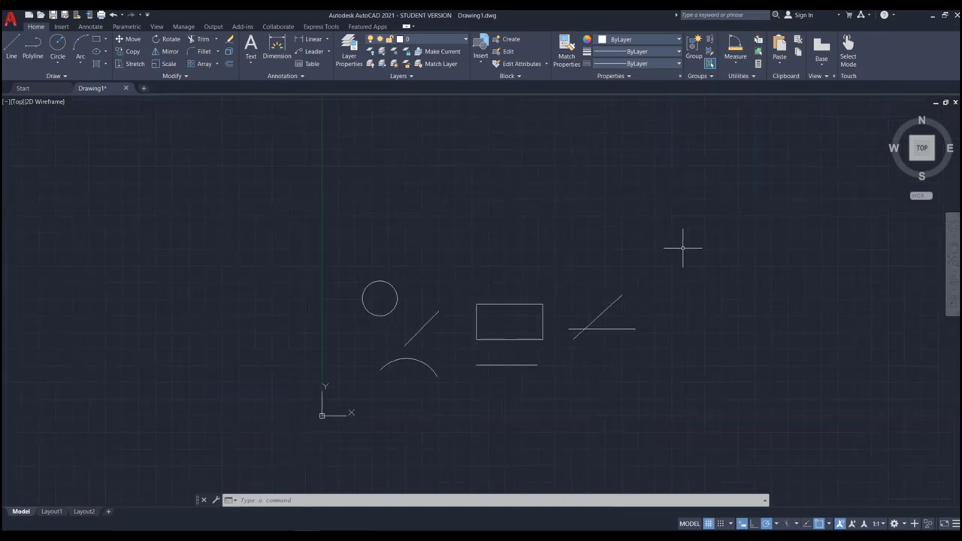
scroll(643, 299, up, 2)
click(685, 247)
click(171, 466)
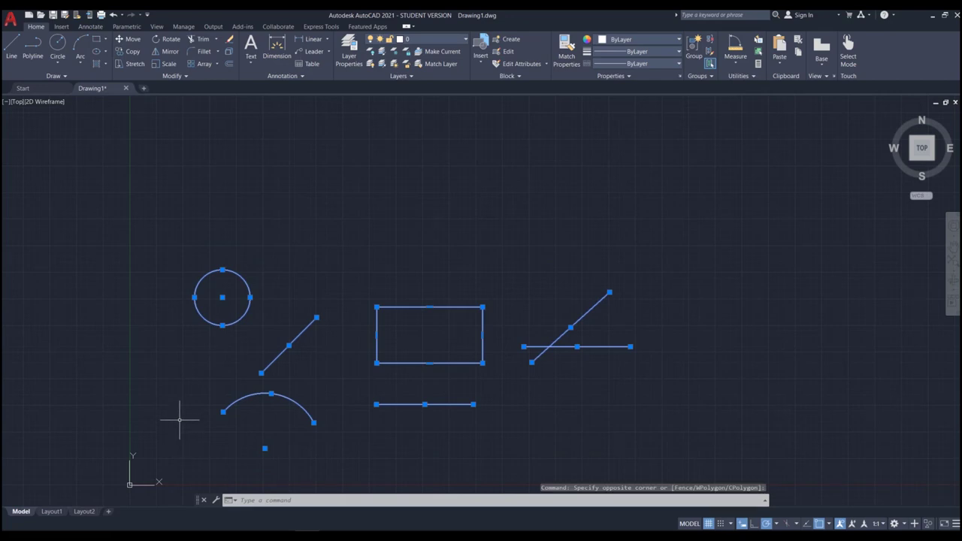
key(Delete)
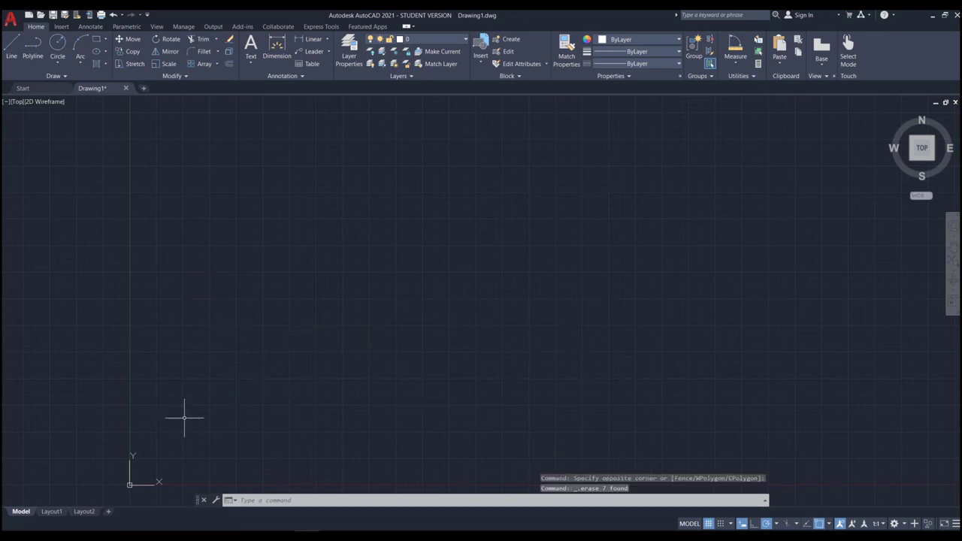
Step: Draw a horizontal line about 4 9/16" long in the left half of the empty drawing area
text(l)
key(Return)
click(284, 273)
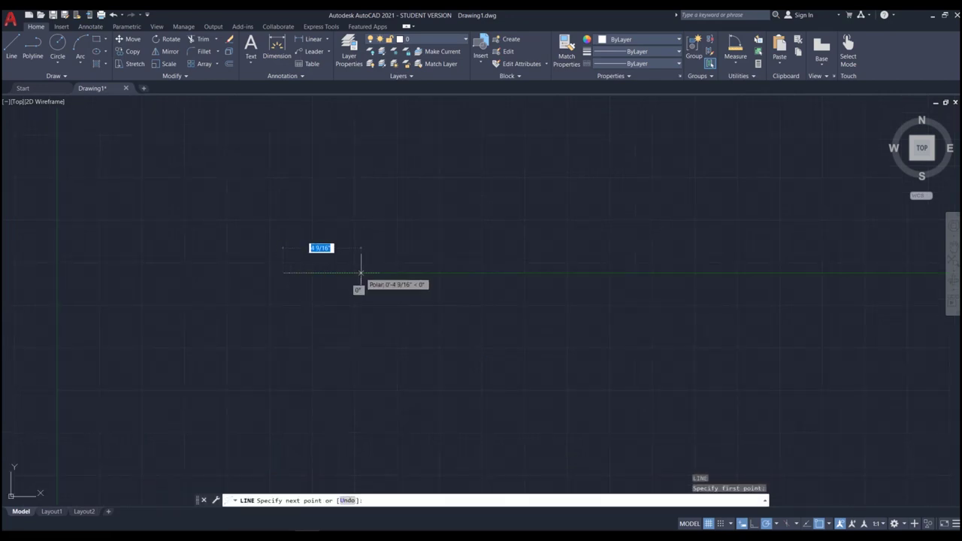
click(361, 273)
key(Return)
Step: Draw a shorter vertical line just below and beyond the horizontal line's right end, leaving a gap between them
key(Return)
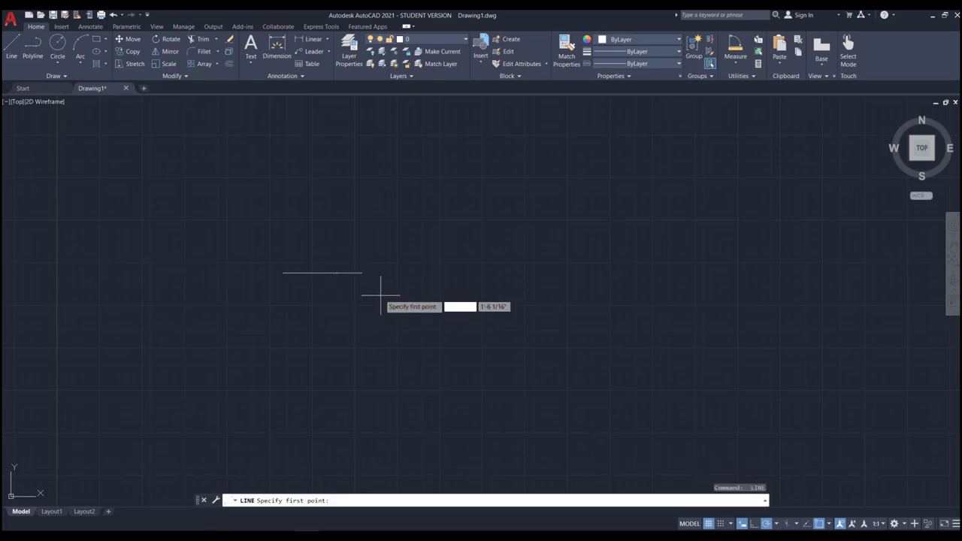
click(384, 298)
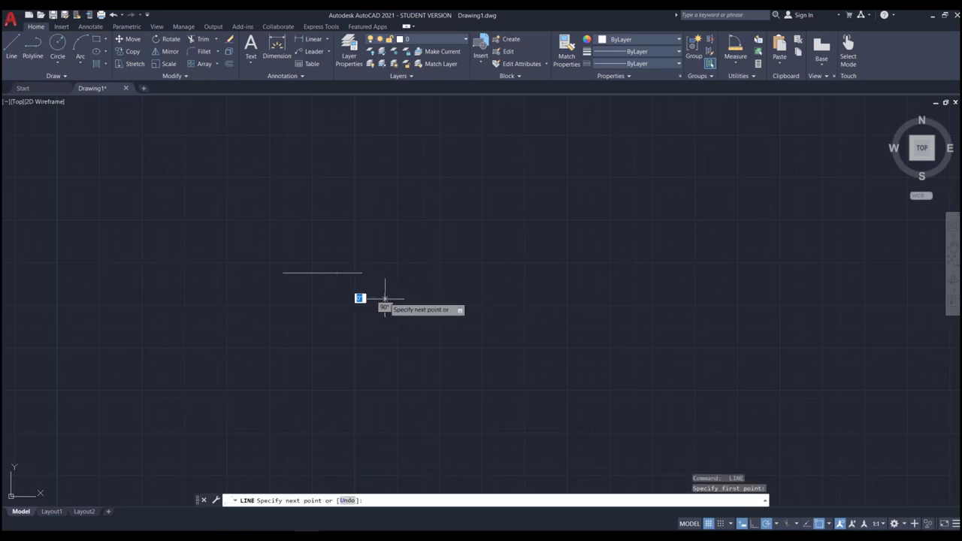
click(385, 350)
key(Return)
key(Return)
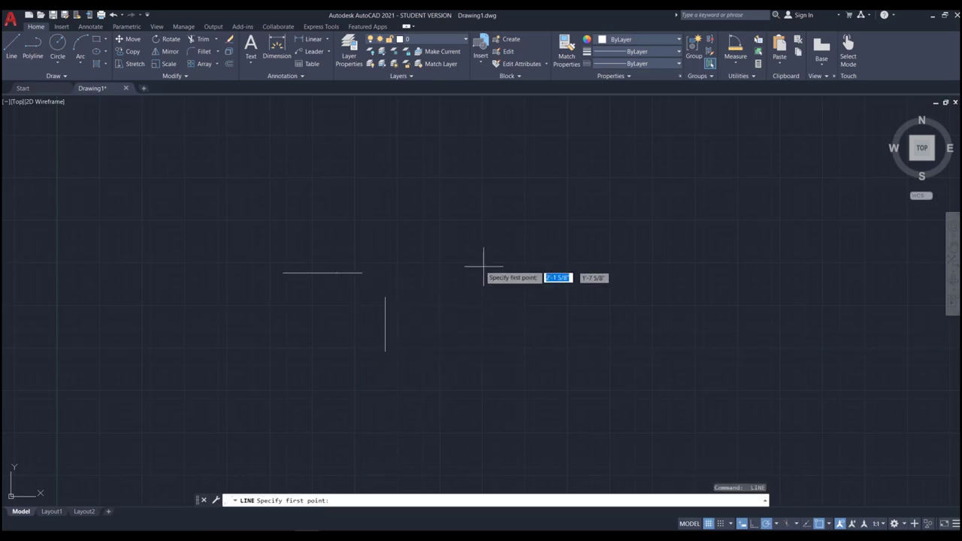
key(Escape)
Step: Copy the horizontal and vertical line pair twice, straight to the right, so three evenly spaced pairs exist
click(438, 245)
click(327, 365)
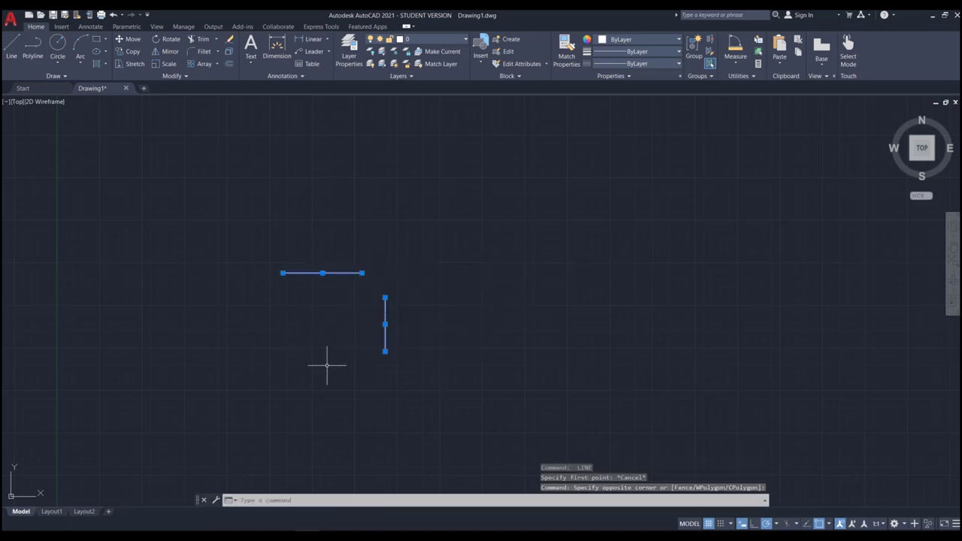
text(co)
key(Return)
click(414, 365)
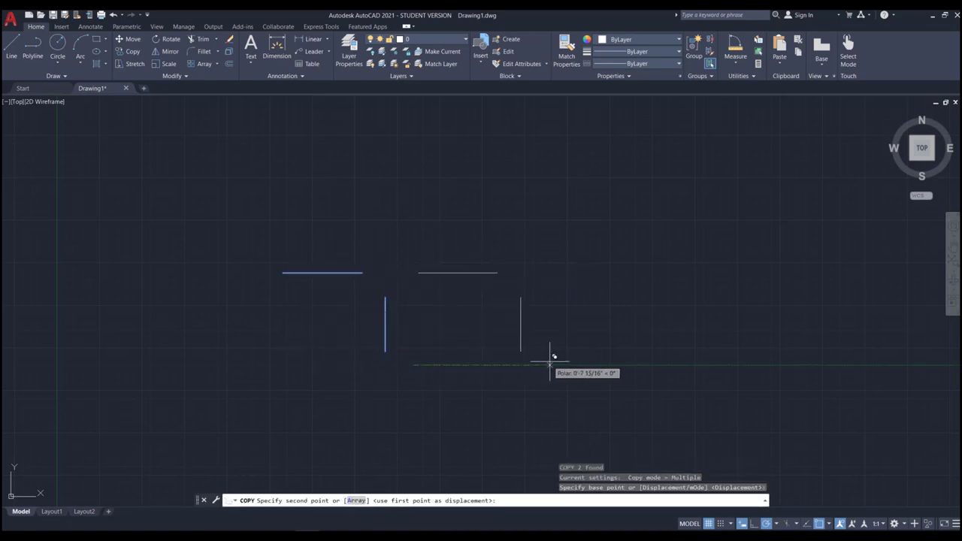
click(588, 365)
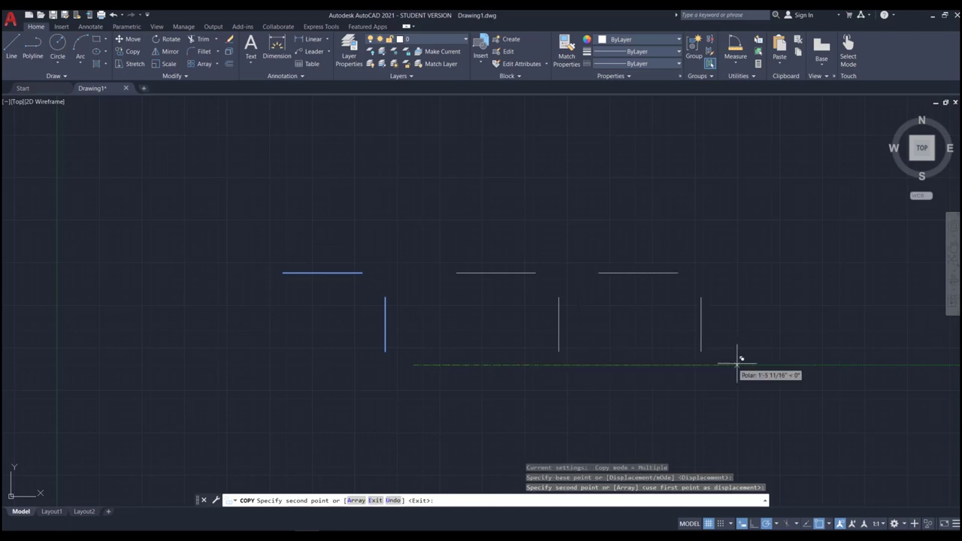
click(762, 360)
key(Escape)
Step: Shorten the middle pair's horizontal line from its right end to about 4 1/8" and clear the selection
click(530, 275)
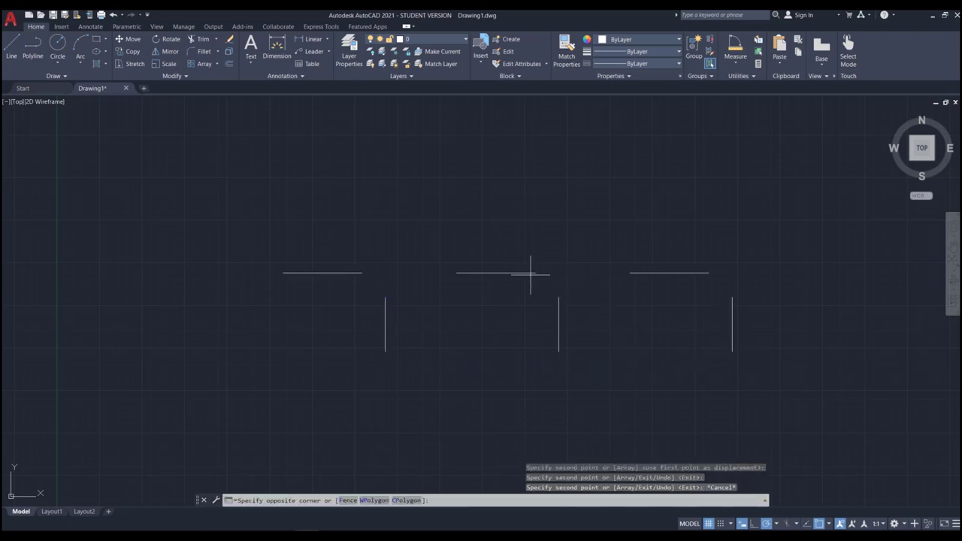
click(521, 268)
click(534, 273)
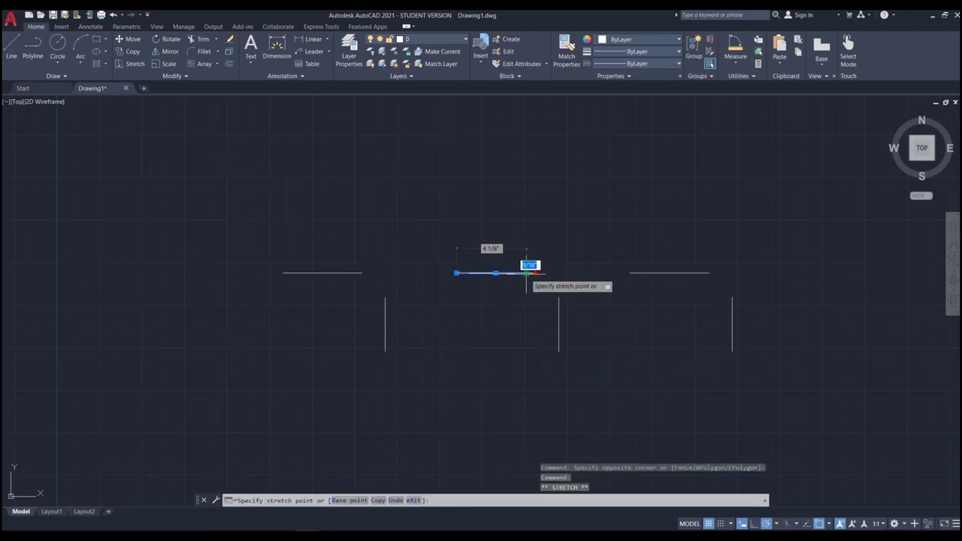
key(Escape)
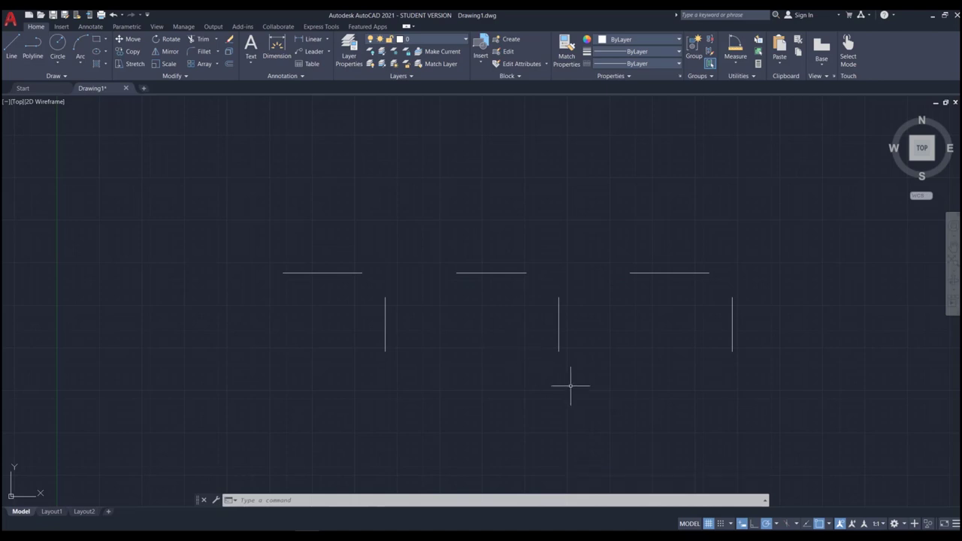
Step: Stretch the right pair's vertical line upward and its horizontal line rightward until they cross, and clear the selection
click(733, 302)
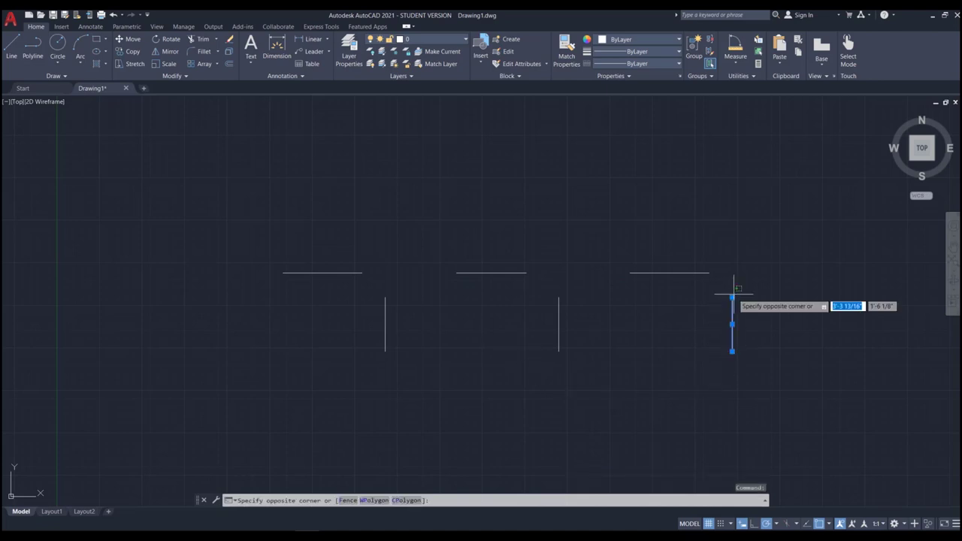
click(732, 298)
click(732, 230)
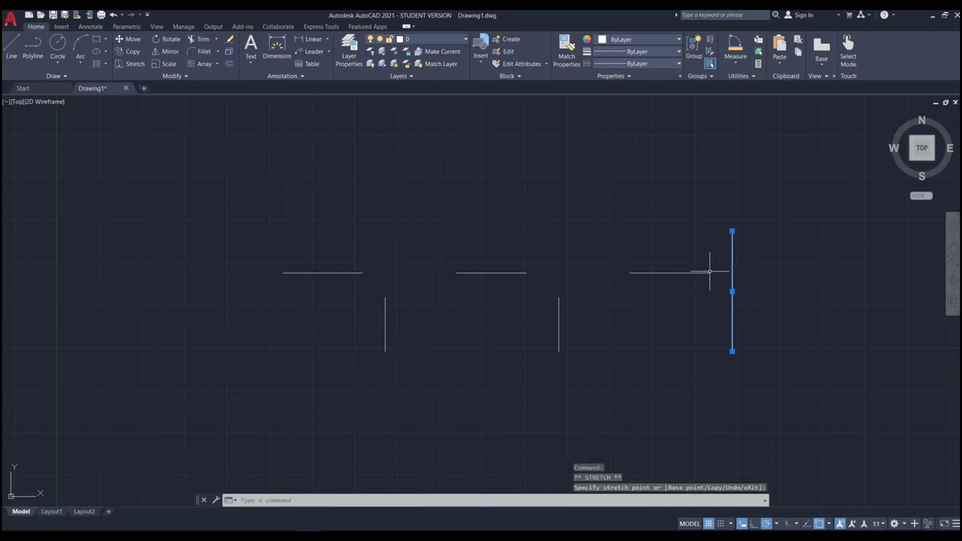
click(703, 273)
click(709, 273)
click(752, 273)
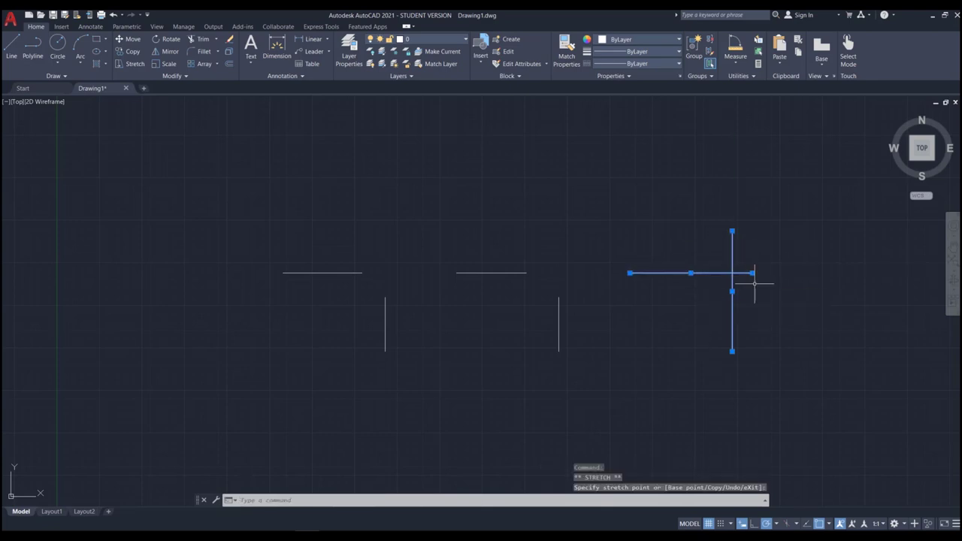
key(Escape)
key(Escape)
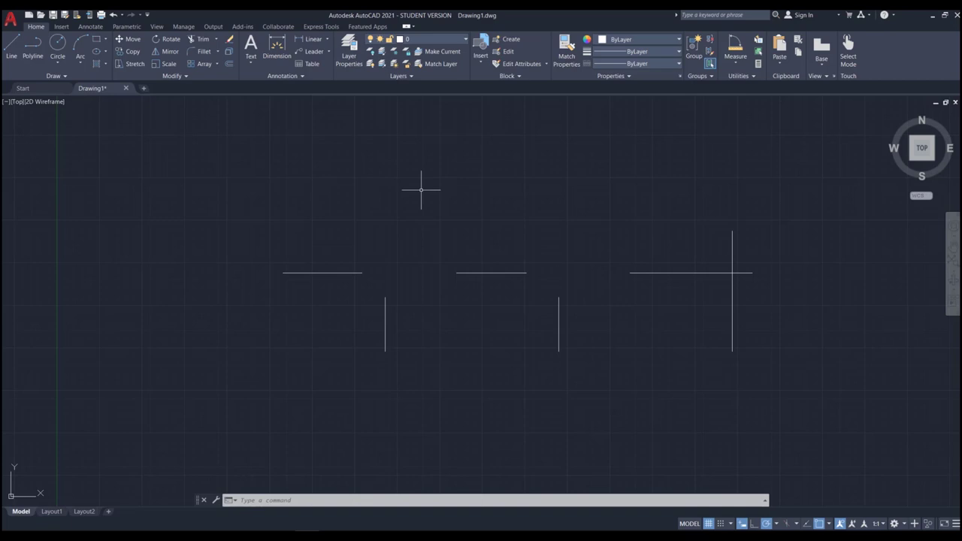
Step: Fillet the left pair of lines with a zero radius to join them at a sharp corner
text(f)
key(Return)
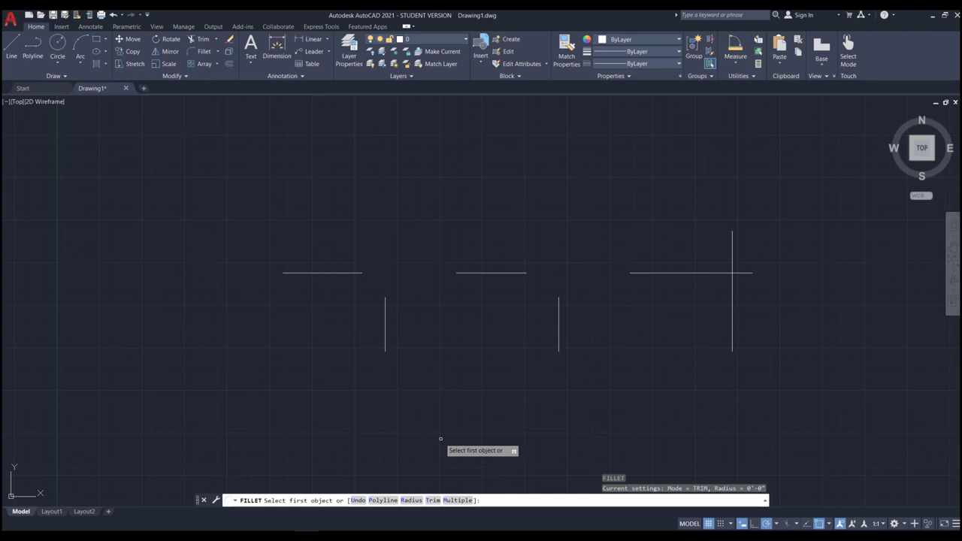
click(350, 272)
click(385, 310)
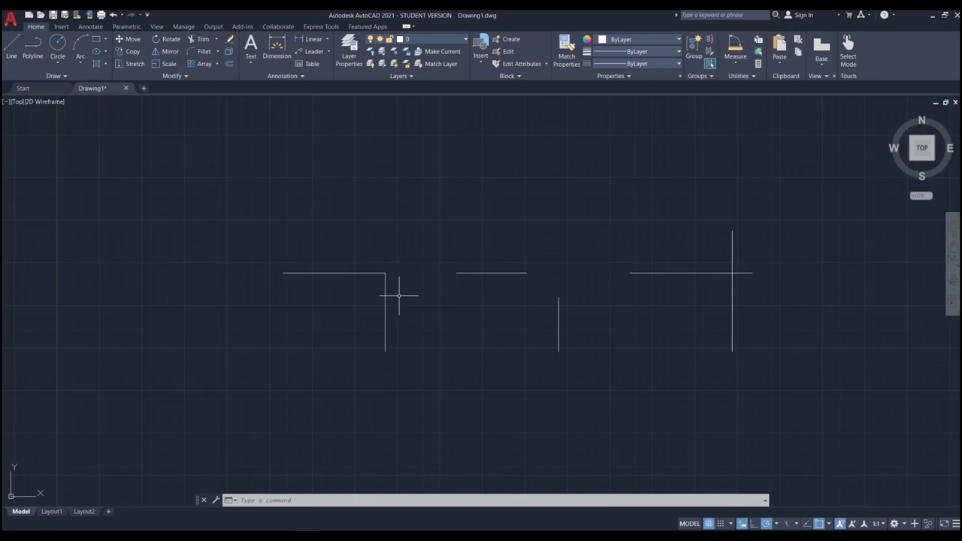
Step: Fillet the middle pair's horizontal and vertical lines with a radius of 2
text(f)
key(Return)
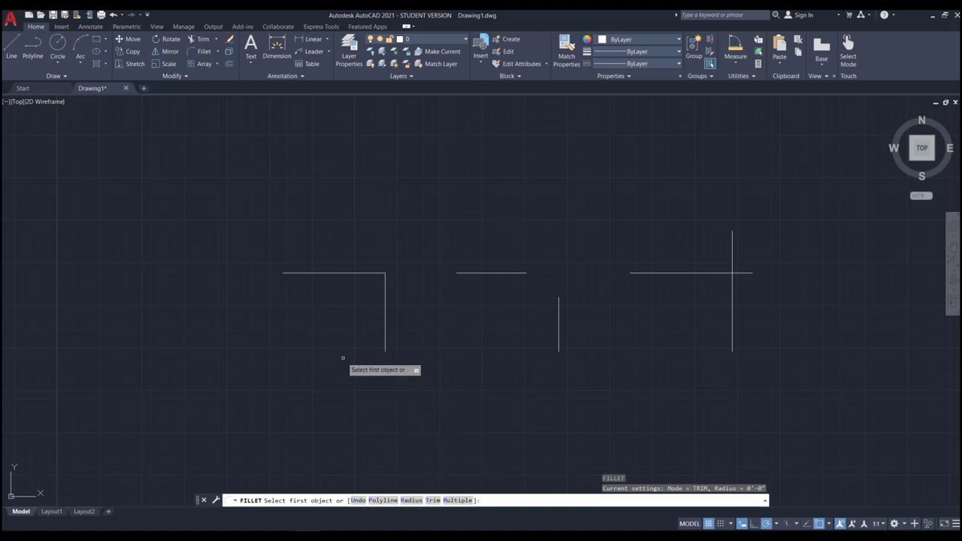
text(r)
key(Return)
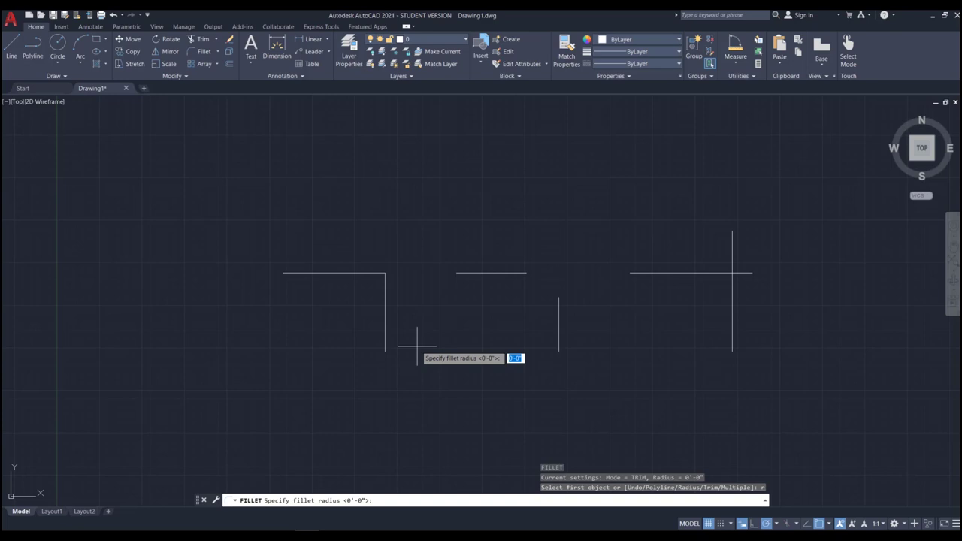
text(2)
key(Return)
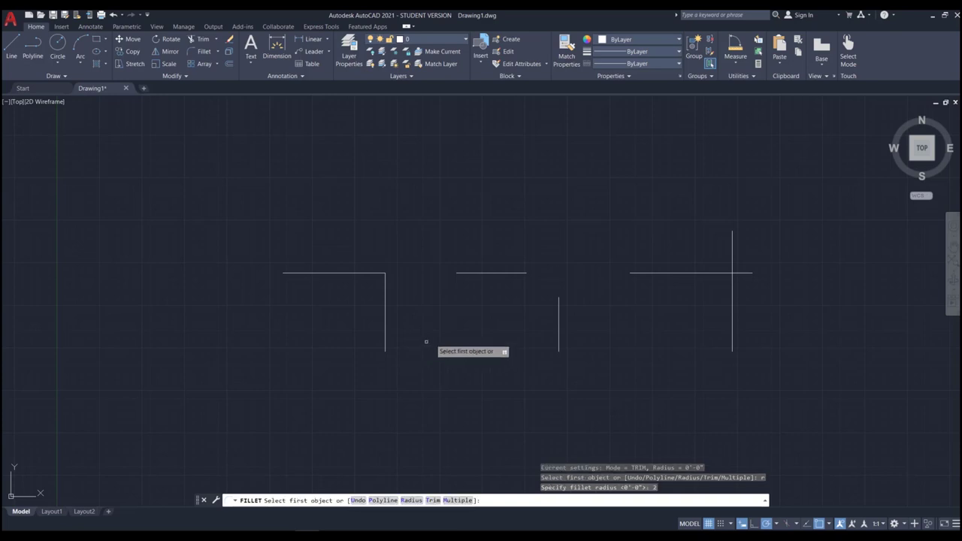
click(515, 273)
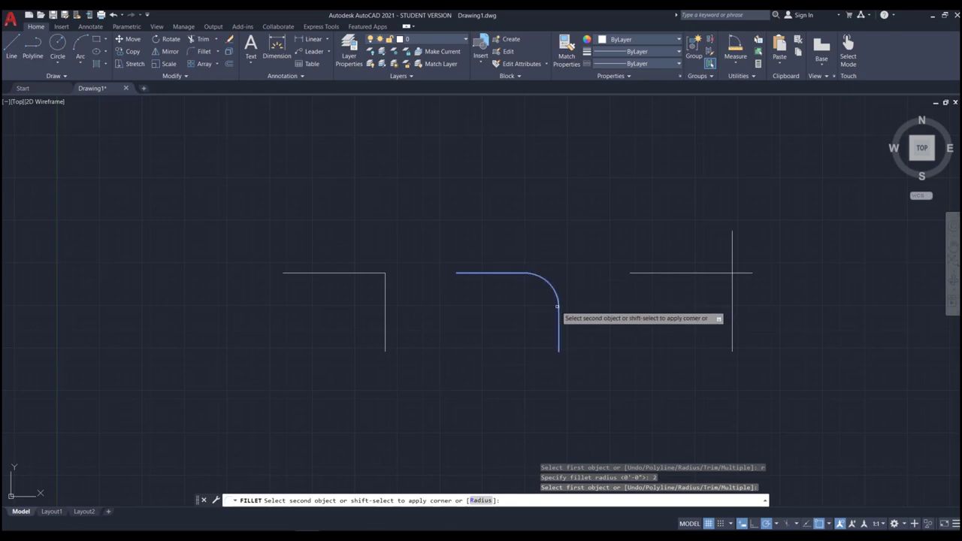
click(558, 311)
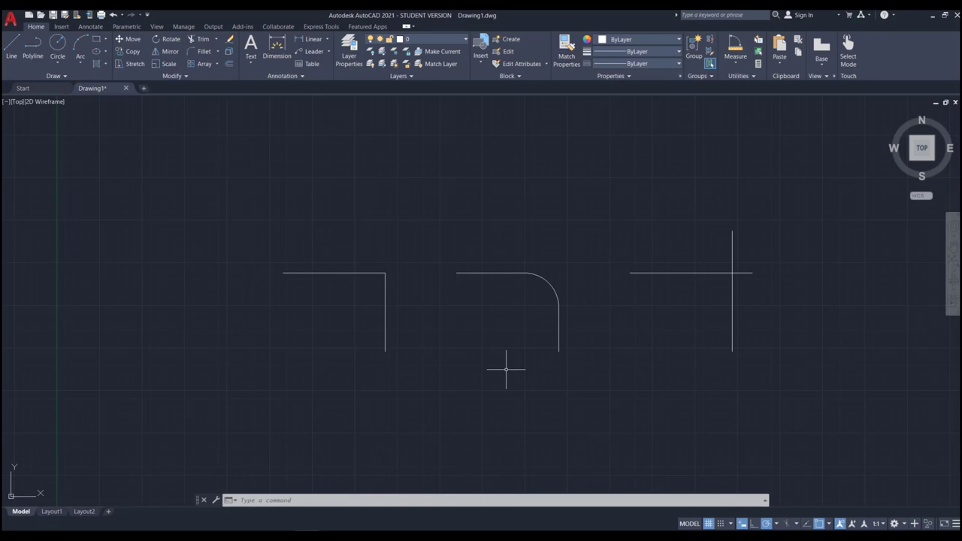
text(f)
key(Return)
text(r)
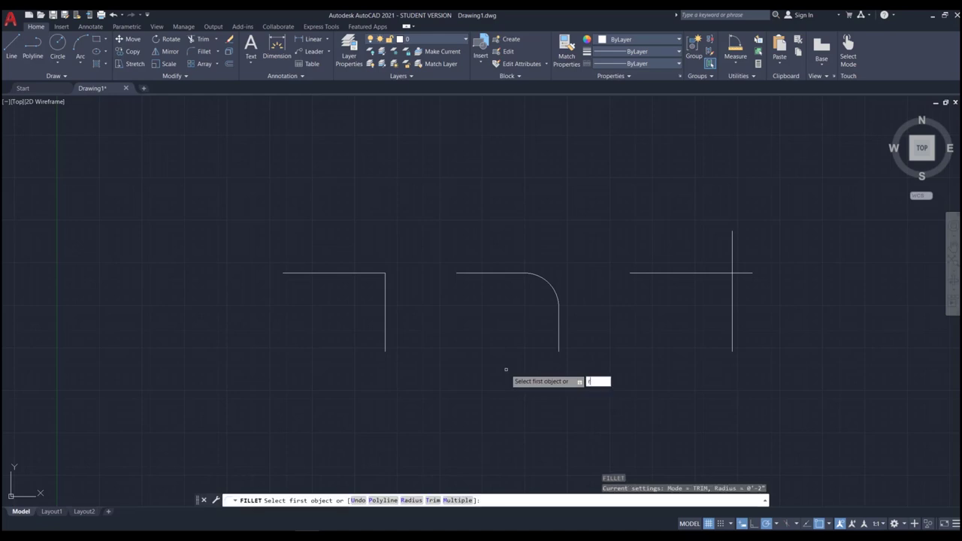
key(Return)
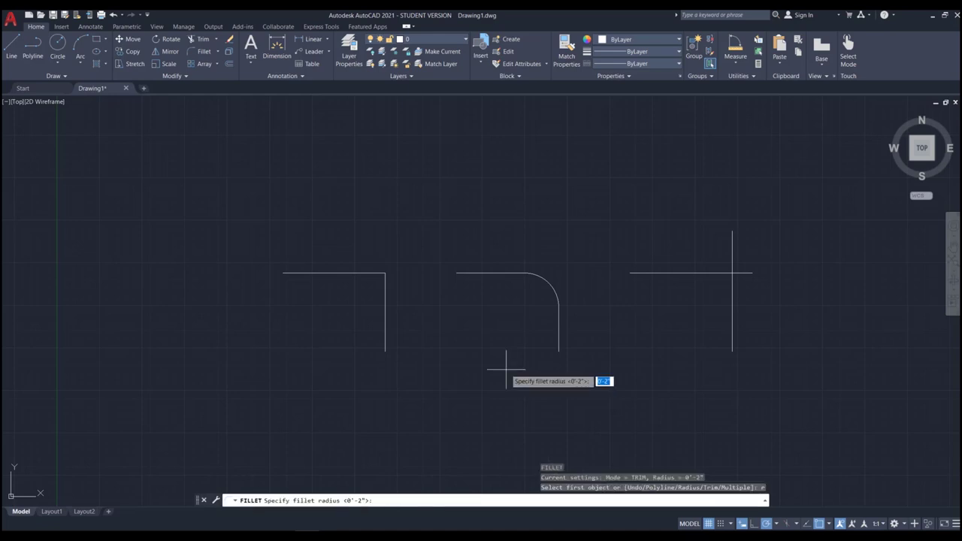
key(Escape)
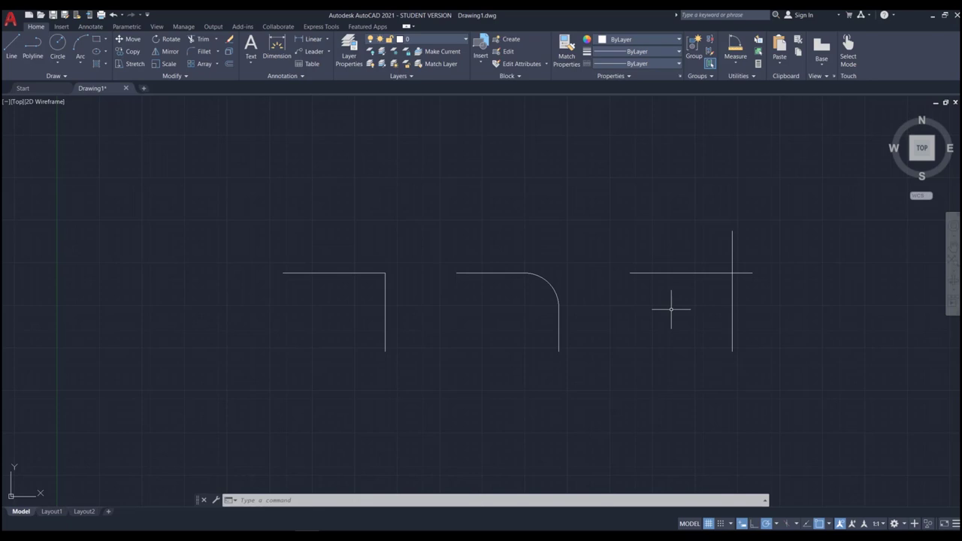
Step: Fillet the right pair of crossing lines with a radius of 0 to make a sharp corner
text(F)
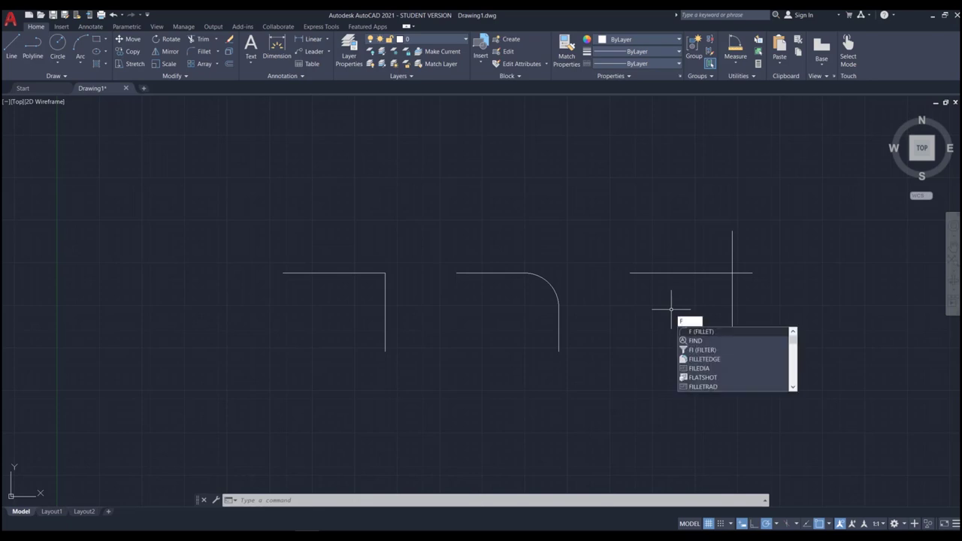
key(Return)
text(r)
key(Return)
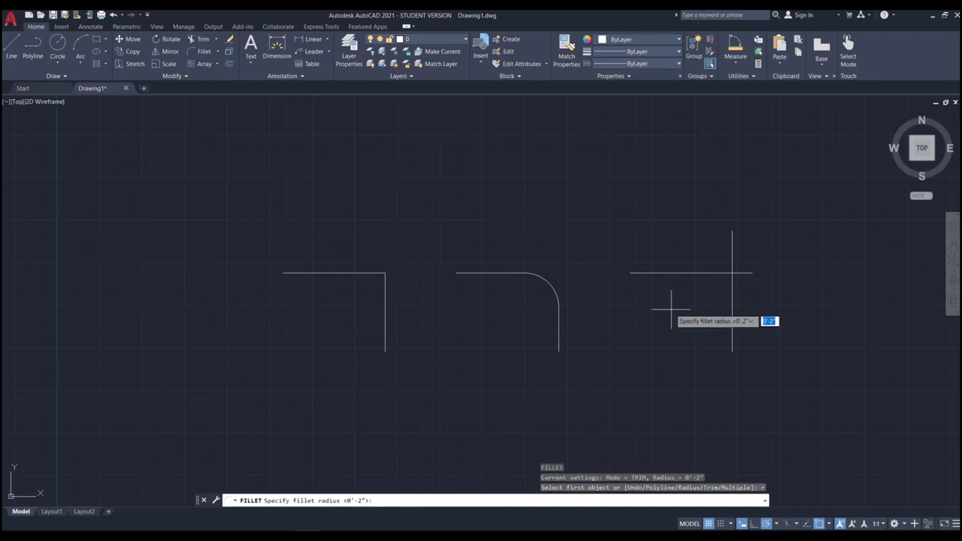
text(0)
key(Return)
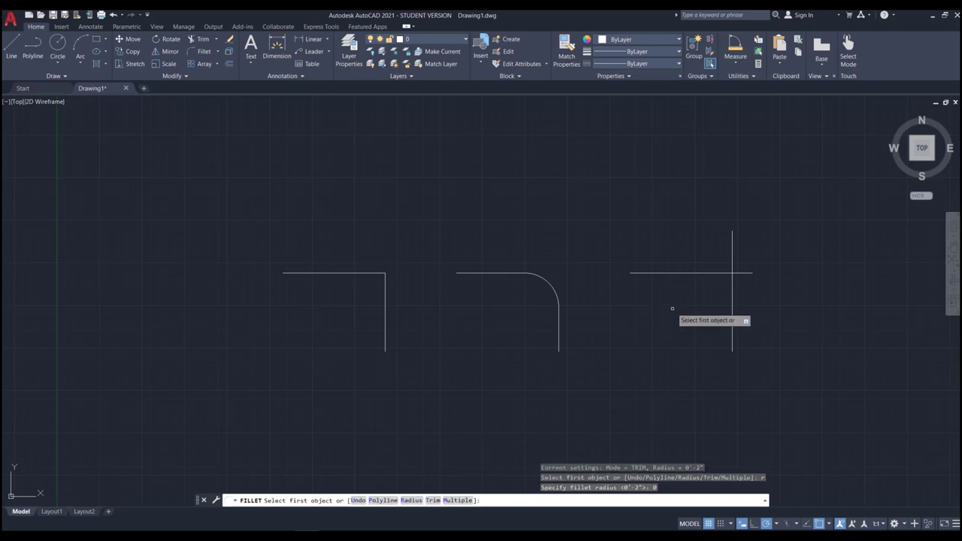
click(708, 274)
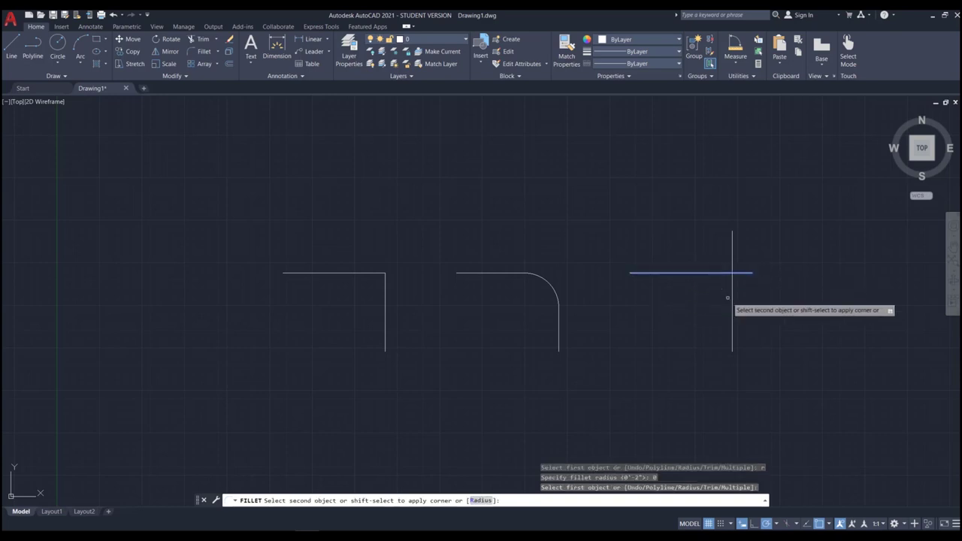
click(733, 300)
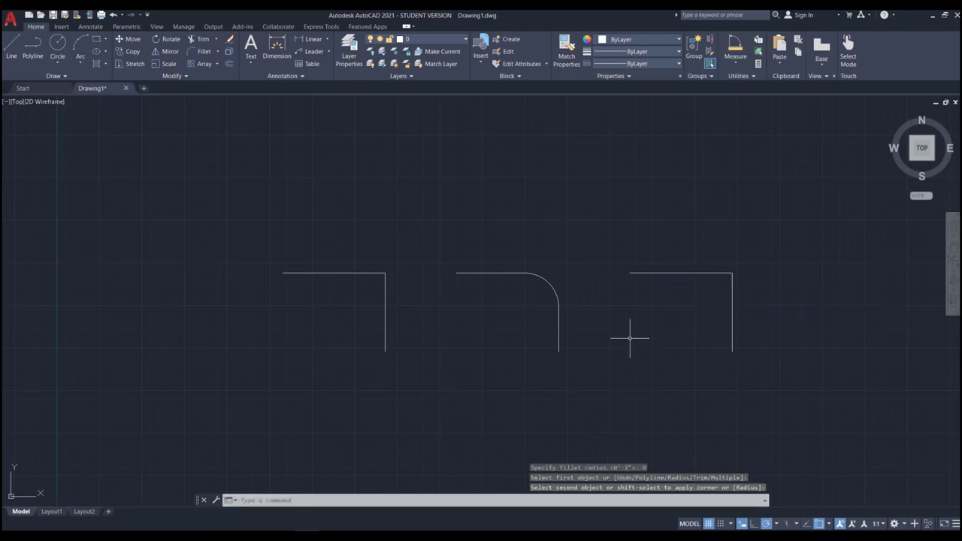
key(Escape)
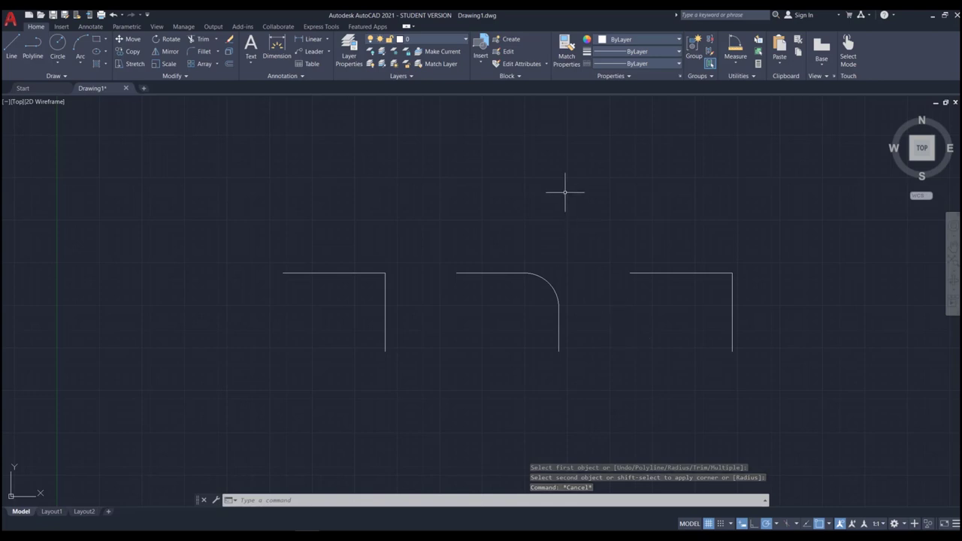
Step: Draw a separate horizontal line and vertical line above the existing pairs, leaving a gap between them
text(l)
key(Return)
click(538, 167)
click(627, 166)
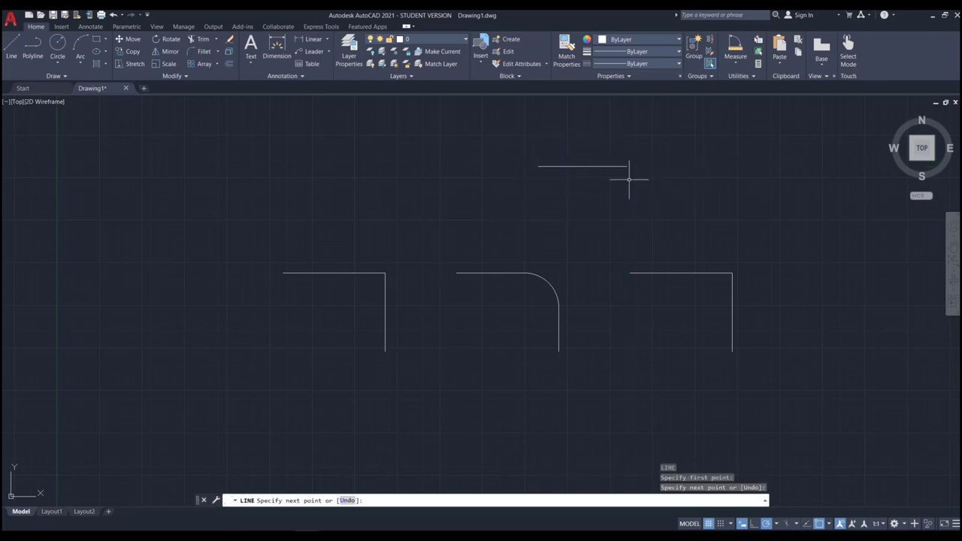
key(Return)
key(Return)
click(657, 186)
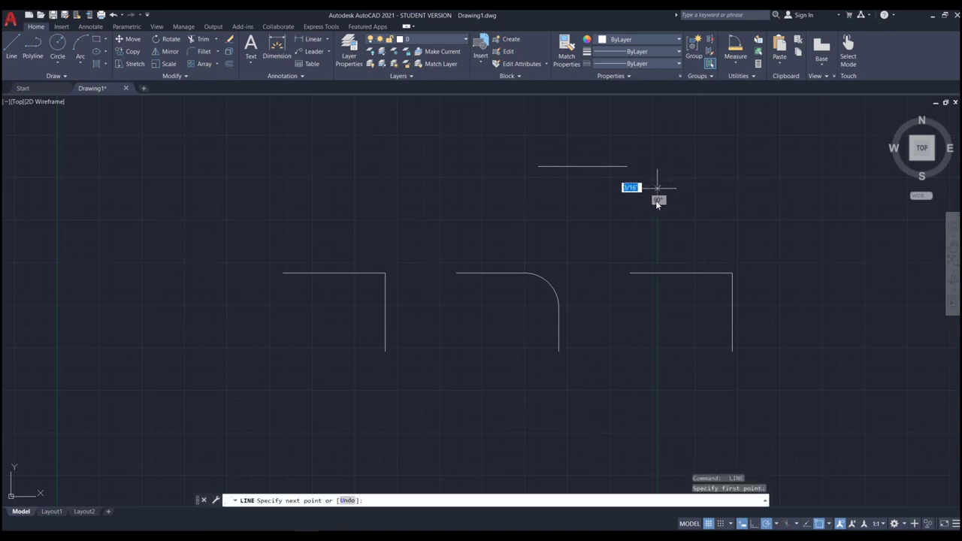
click(656, 251)
key(Return)
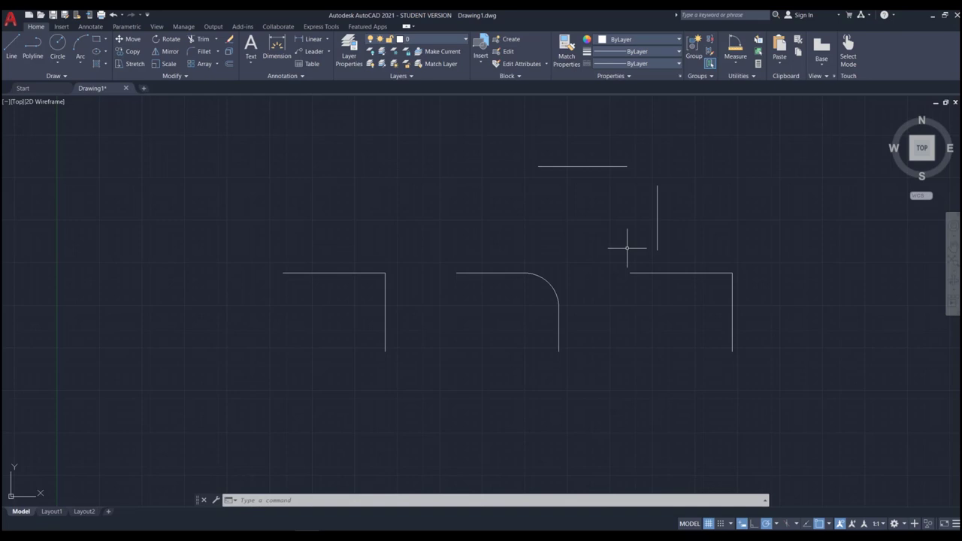
Step: Fillet the new upper horizontal and vertical lines with a zero radius to join them at a corner
text(f)
key(Return)
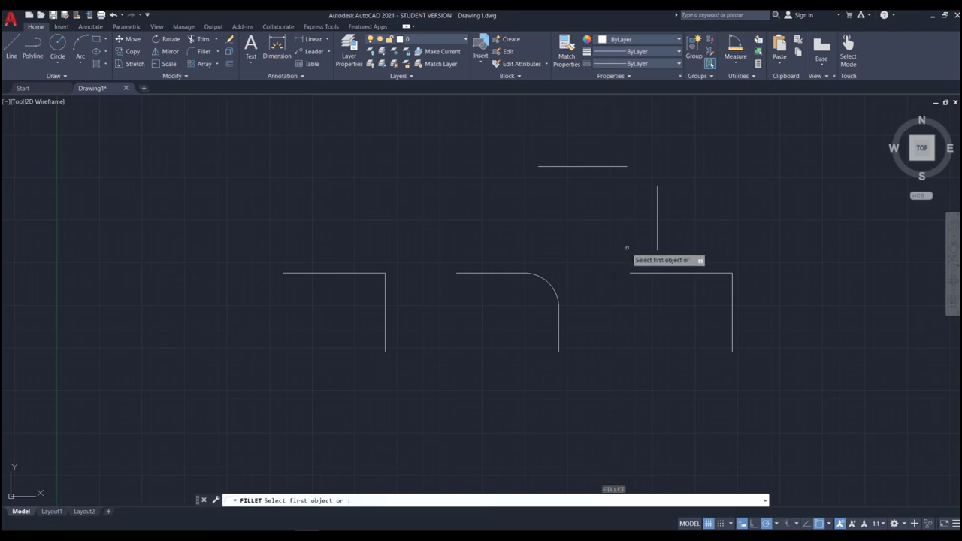
text(r)
key(Return)
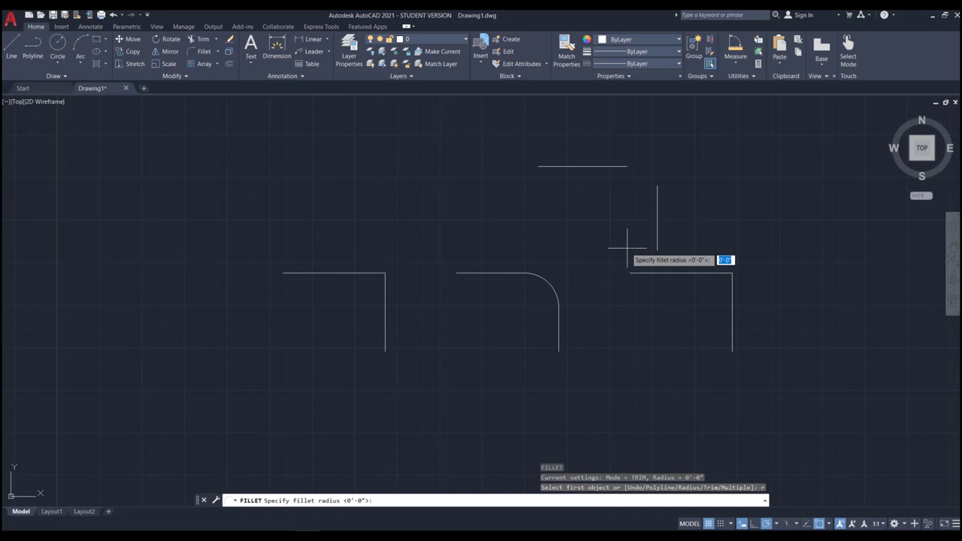
key(Return)
click(625, 166)
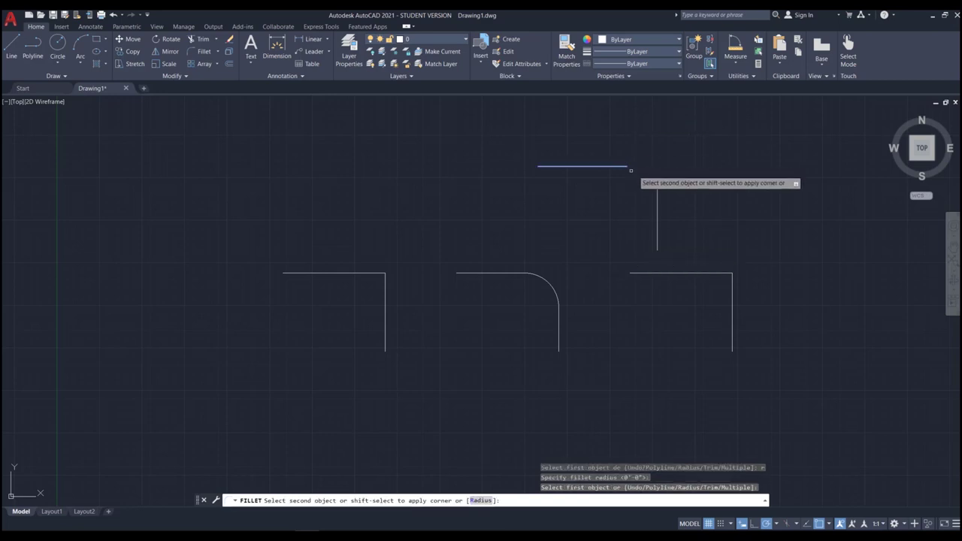
click(658, 209)
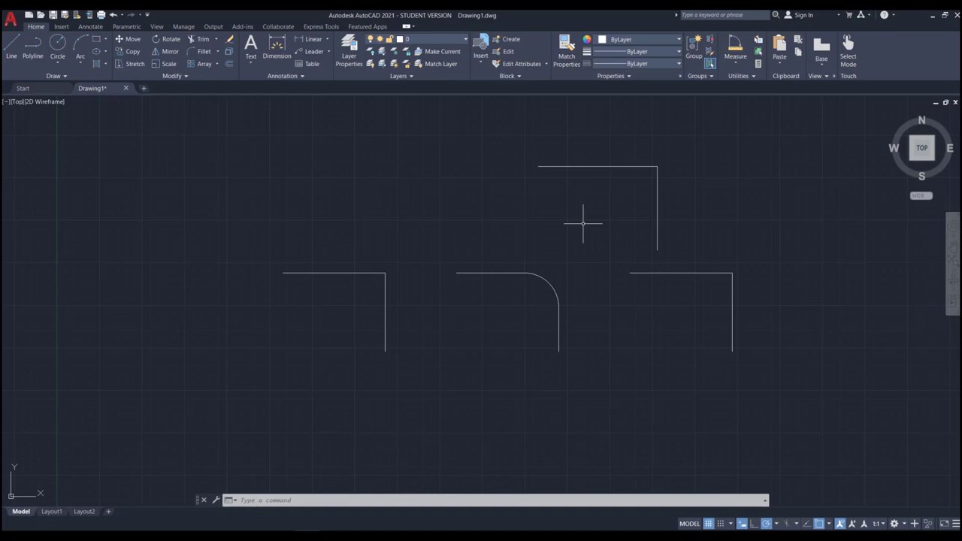
Step: Undo the upper fillet, both upper lines and the right pair's zero-radius fillet
key(ctrl+z)
key(ctrl+z)
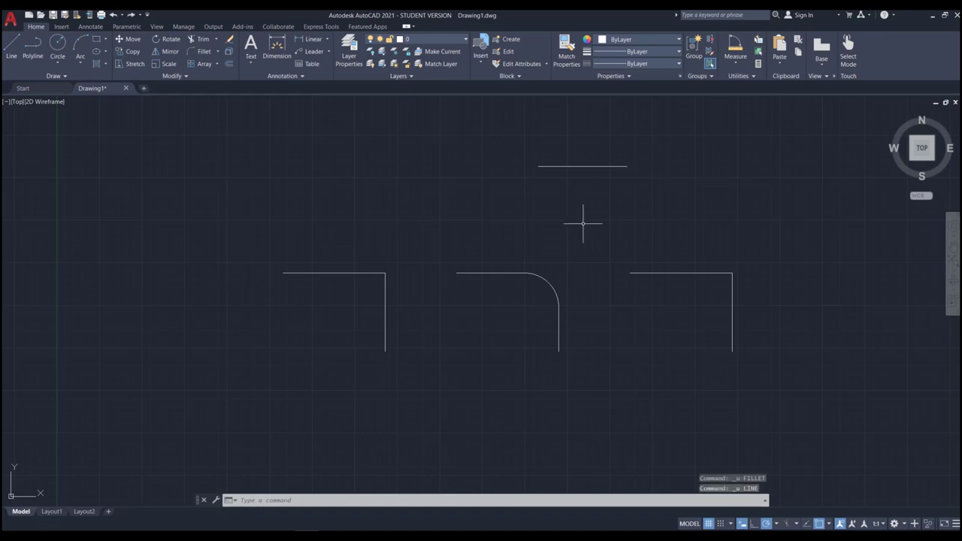
key(ctrl+z)
key(ctrl+z)
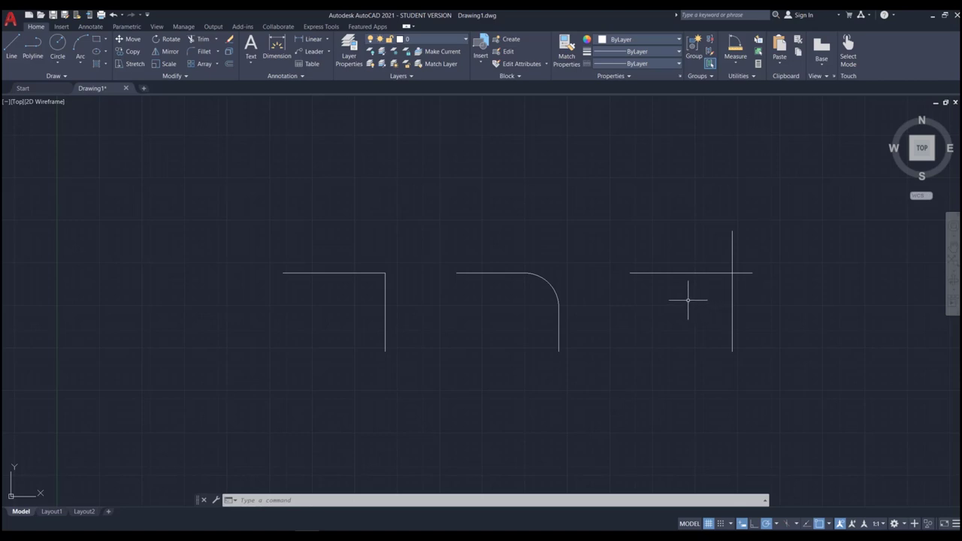
Step: Fillet the right pair's crossing lines with a 2" radius in No trim mode, and undo that fillet
text(f)
key(Return)
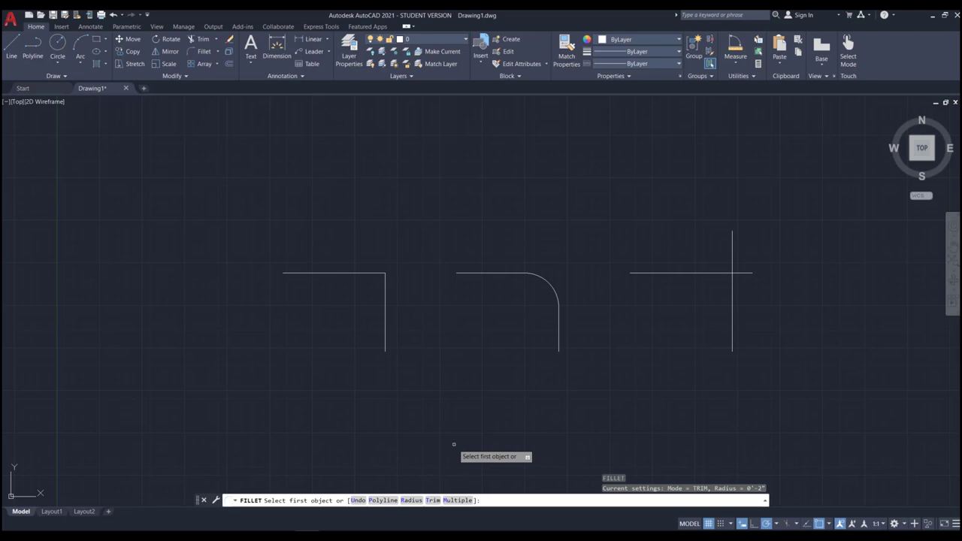
text(r)
key(Return)
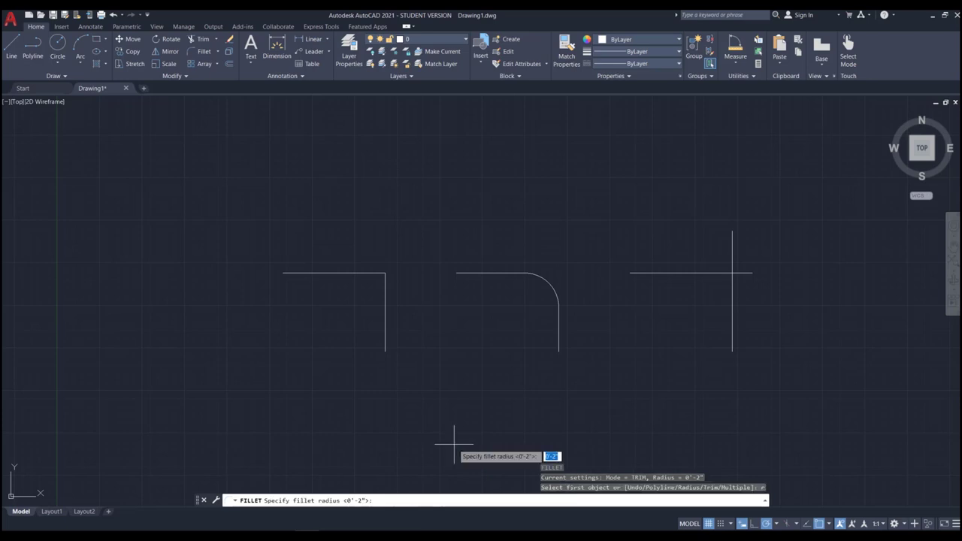
key(Return)
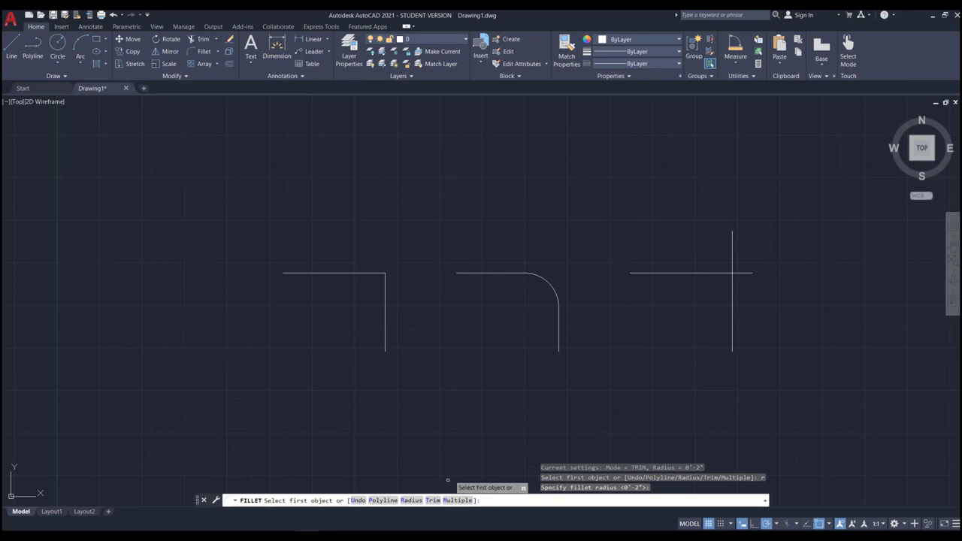
text(t)
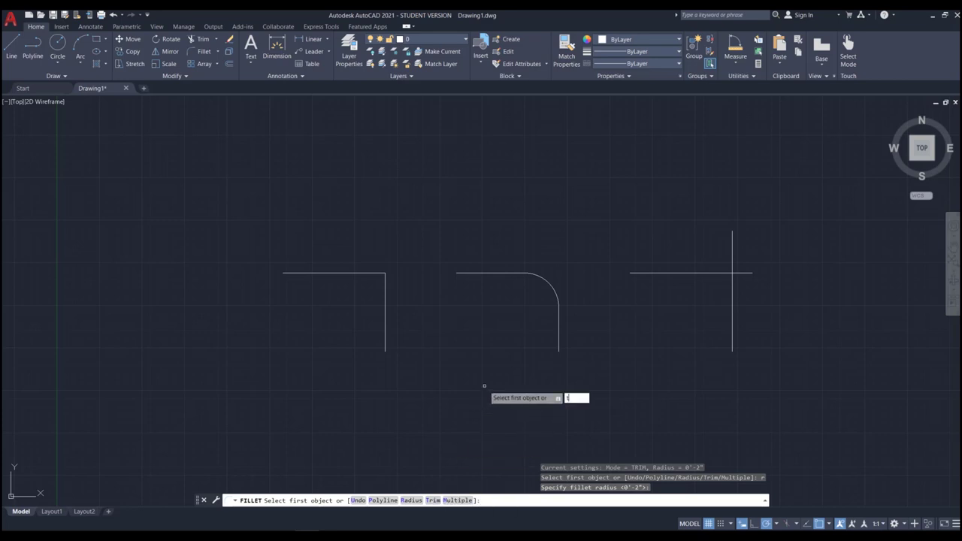
key(Return)
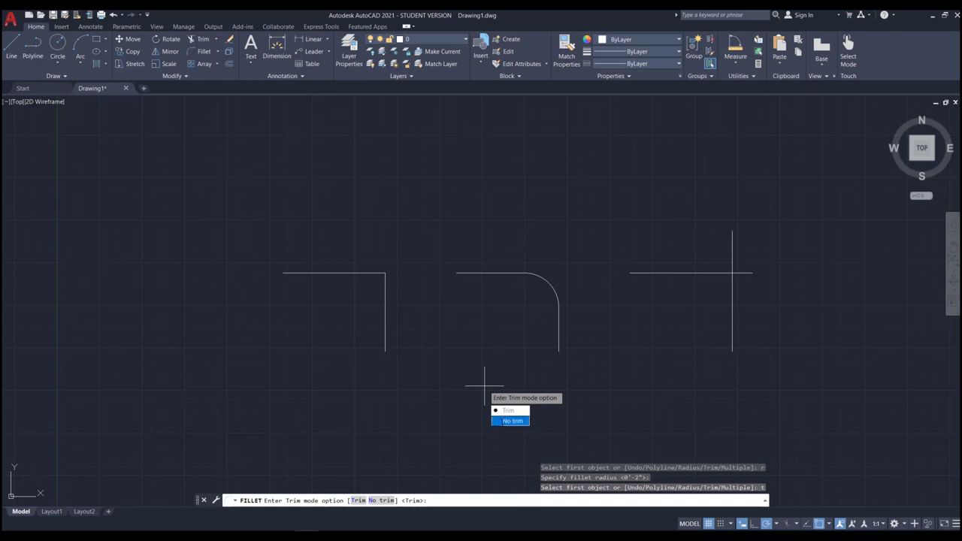
click(511, 421)
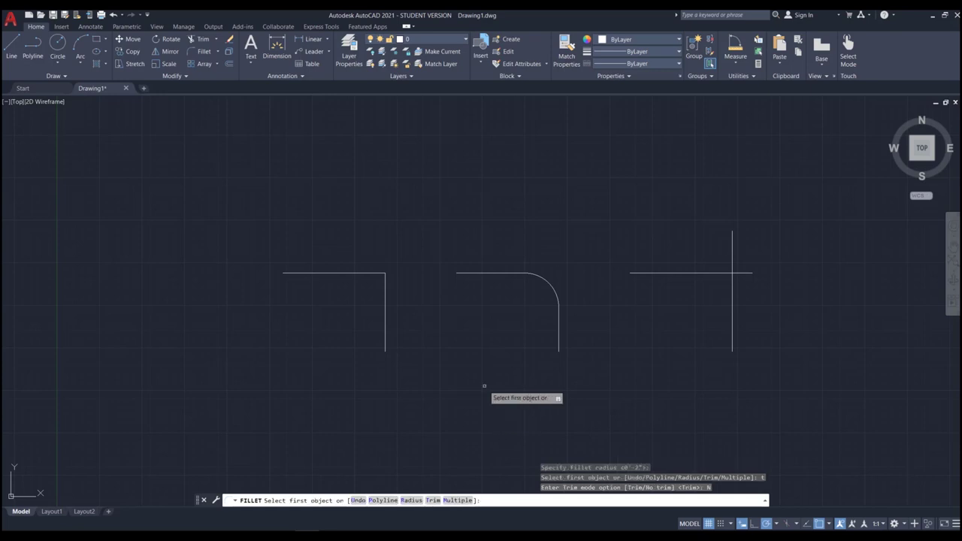
click(697, 273)
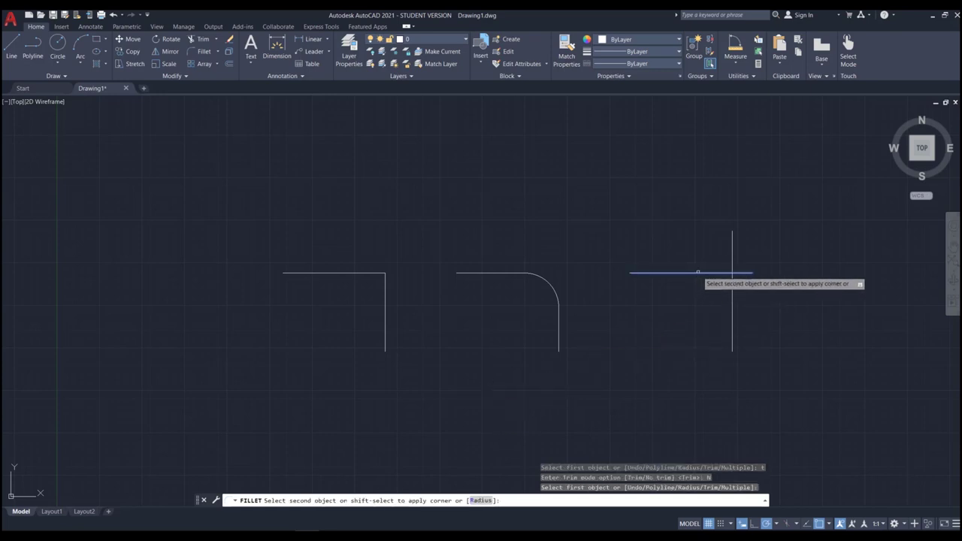
click(732, 312)
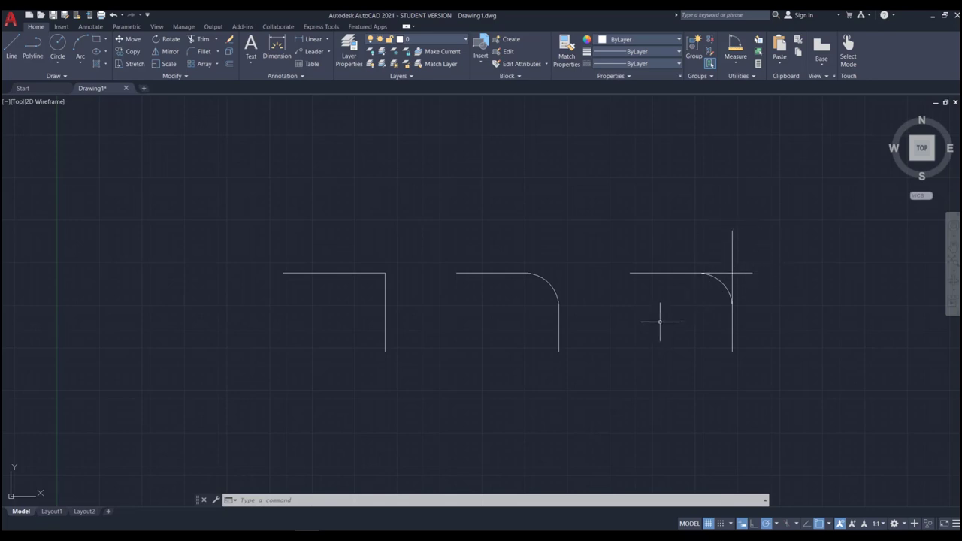
key(ctrl+z)
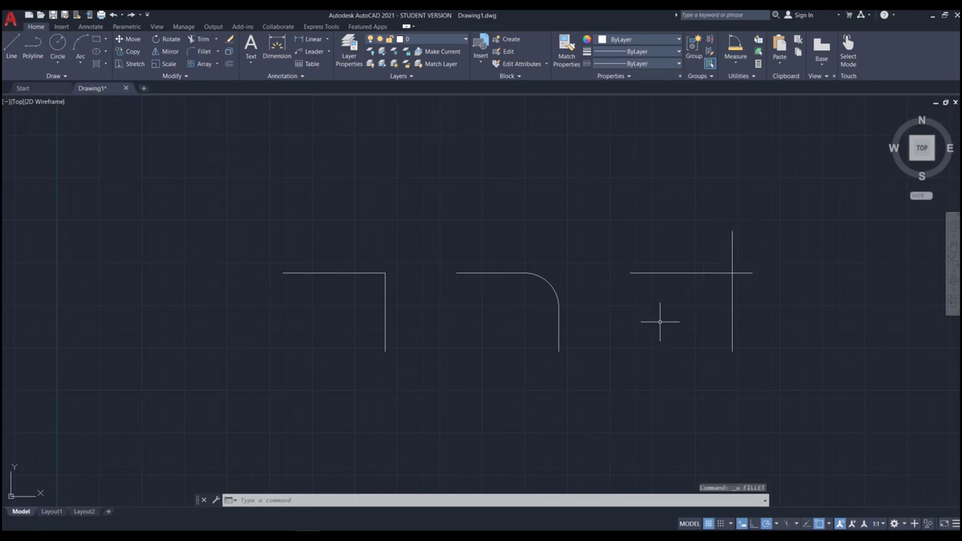
Step: Fillet the right pair's crossing lines in Trim mode, keeping the 2" radius
text(f)
key(Return)
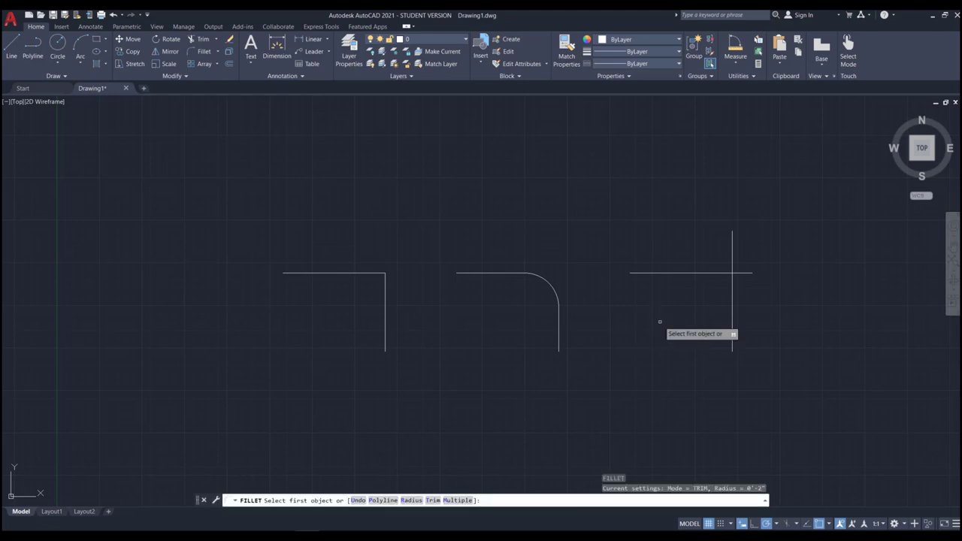
text(t)
key(Return)
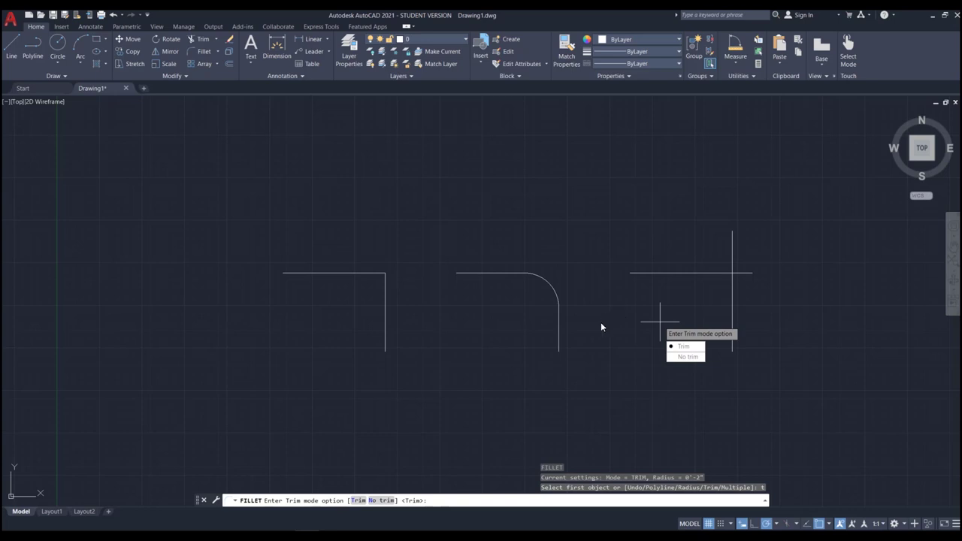
click(680, 346)
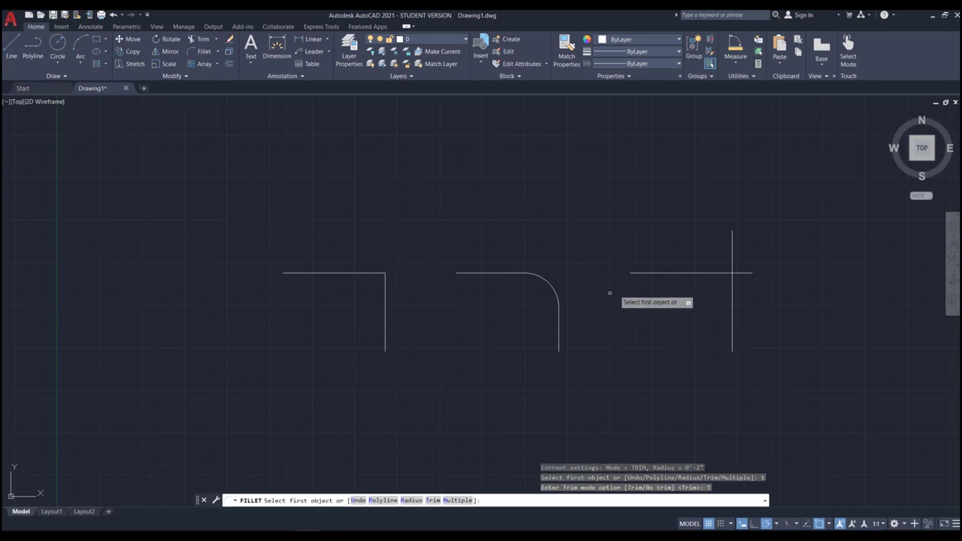
click(692, 273)
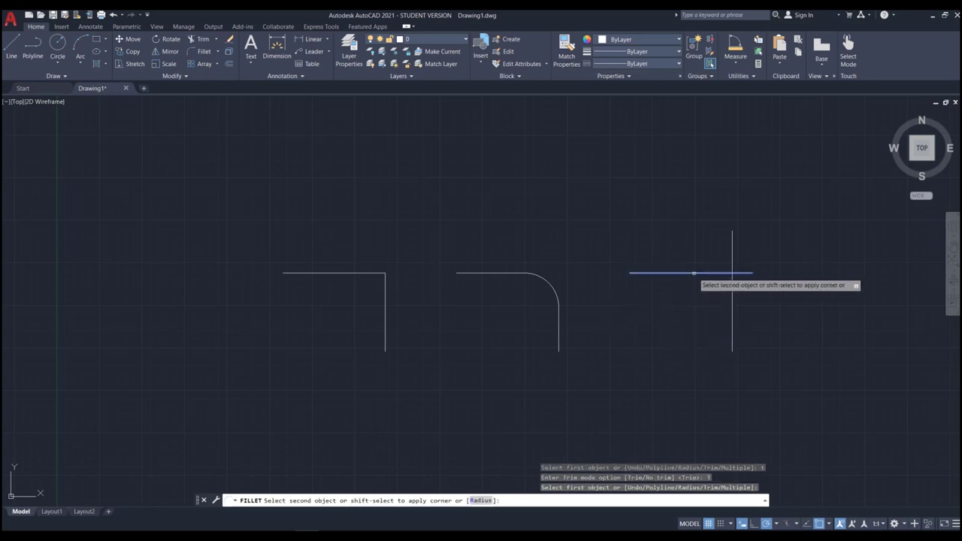
click(733, 307)
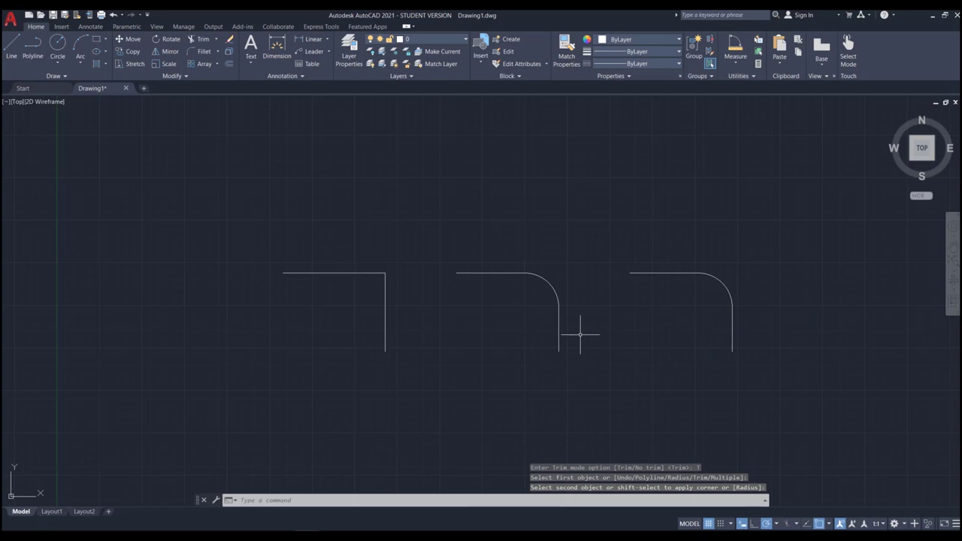
key(Escape)
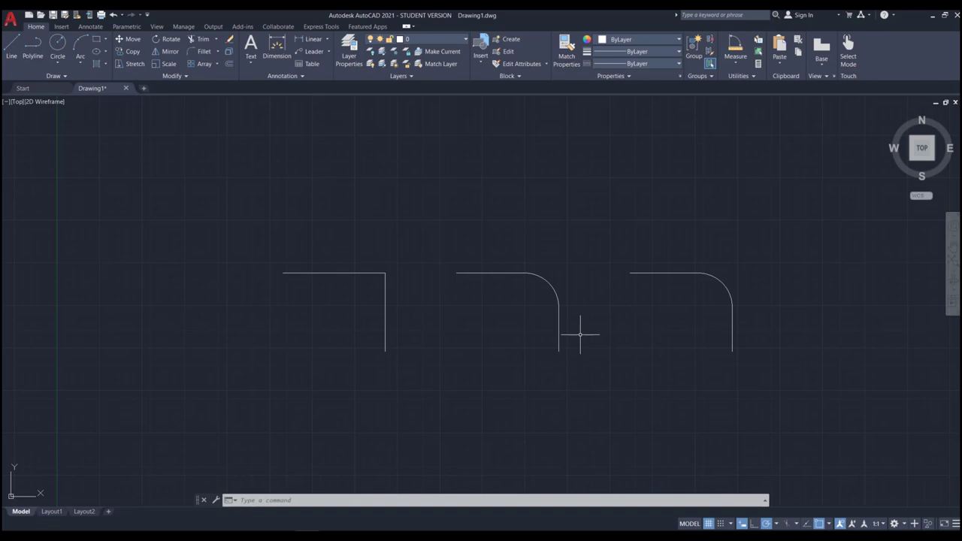
key(ctrl+z)
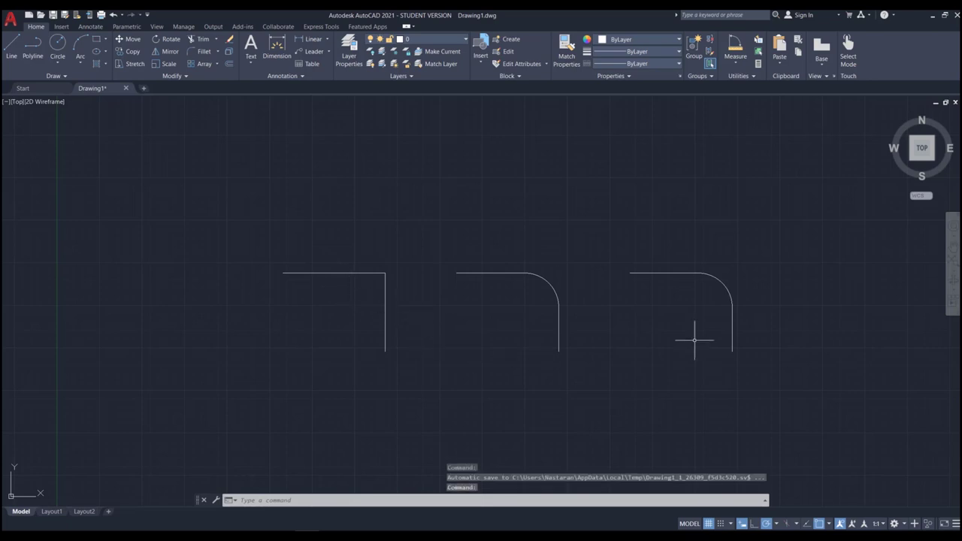
Step: Delete the fillet arc between the right pair's horizontal and vertical lines
click(730, 279)
click(699, 275)
key(Delete)
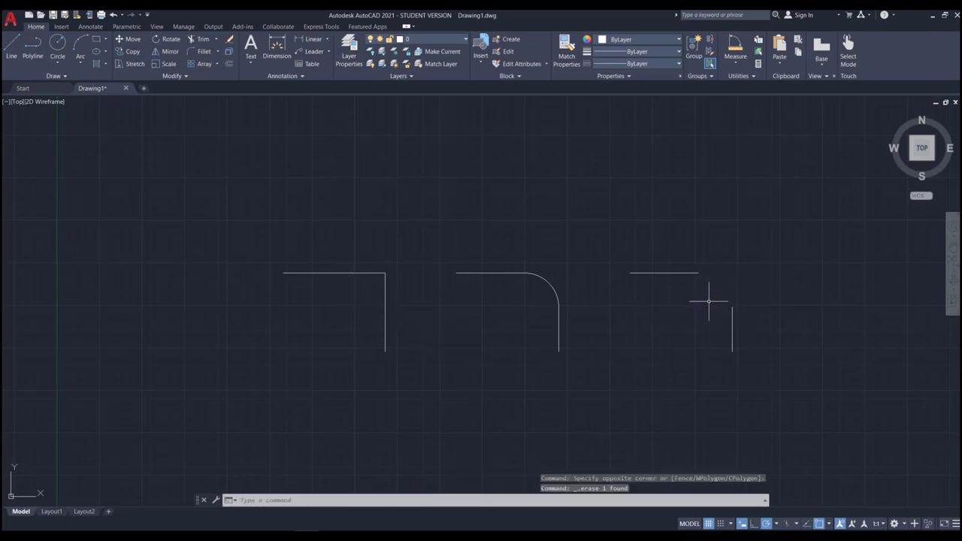
Step: Fillet the right pair's separated horizontal and vertical lines in Trim mode with the 2" radius
text(f)
key(Return)
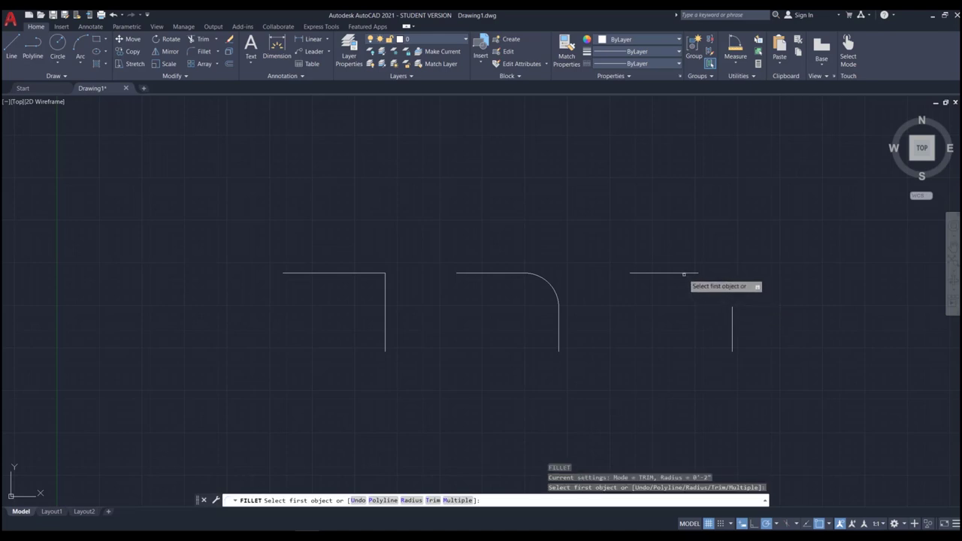
click(693, 275)
click(733, 324)
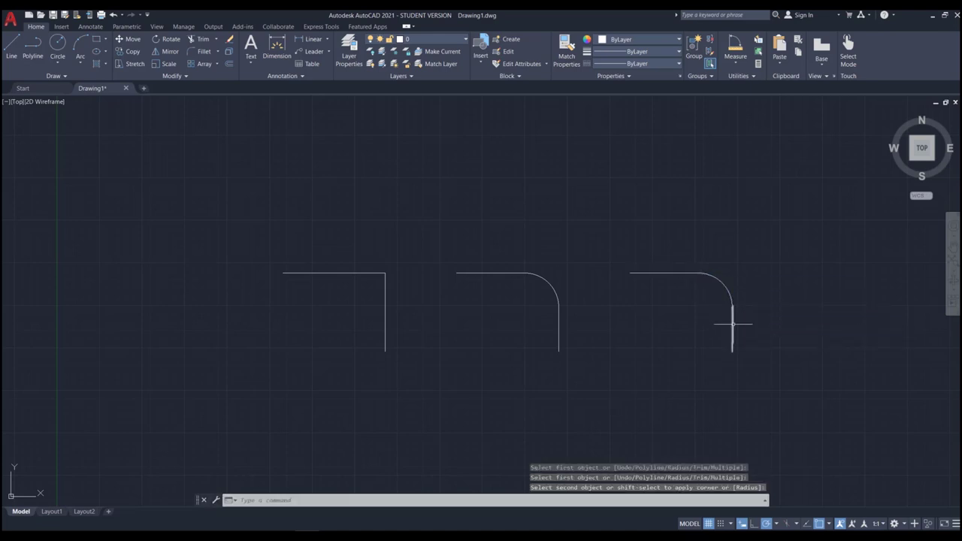
Step: Undo the right pair's edits back to the crossing lines, and redo the trimmed fillet and the arc deletion
key(ctrl+z)
key(Return)
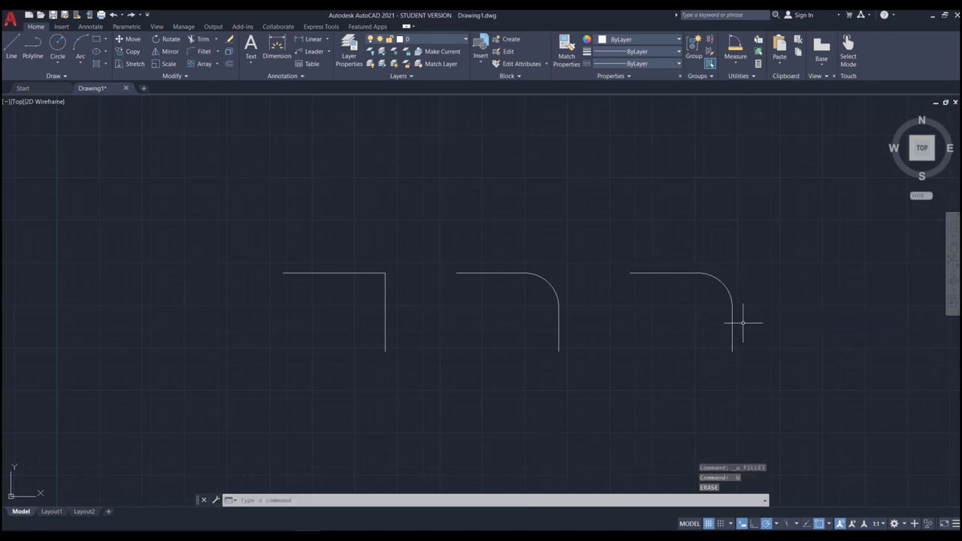
key(ctrl+z)
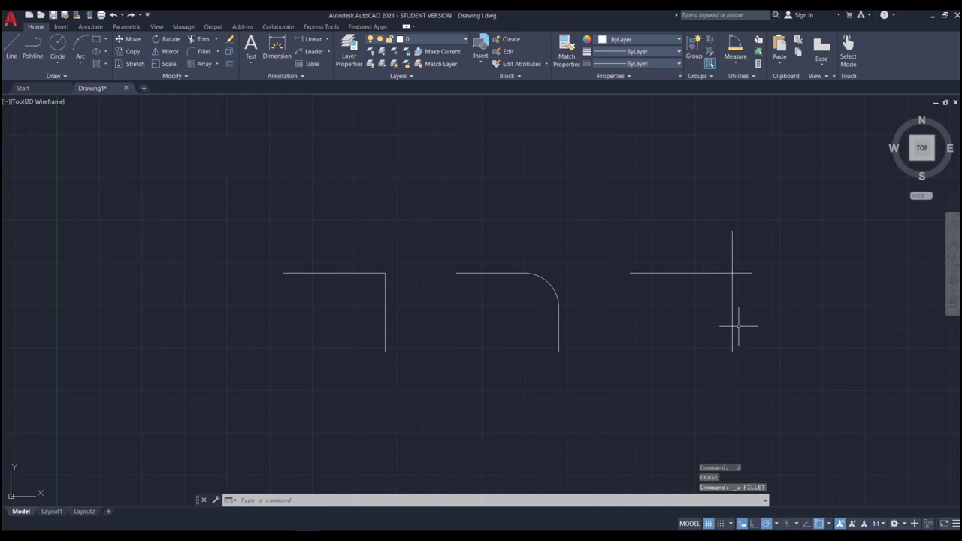
key(ctrl+y)
key(ctrl+y)
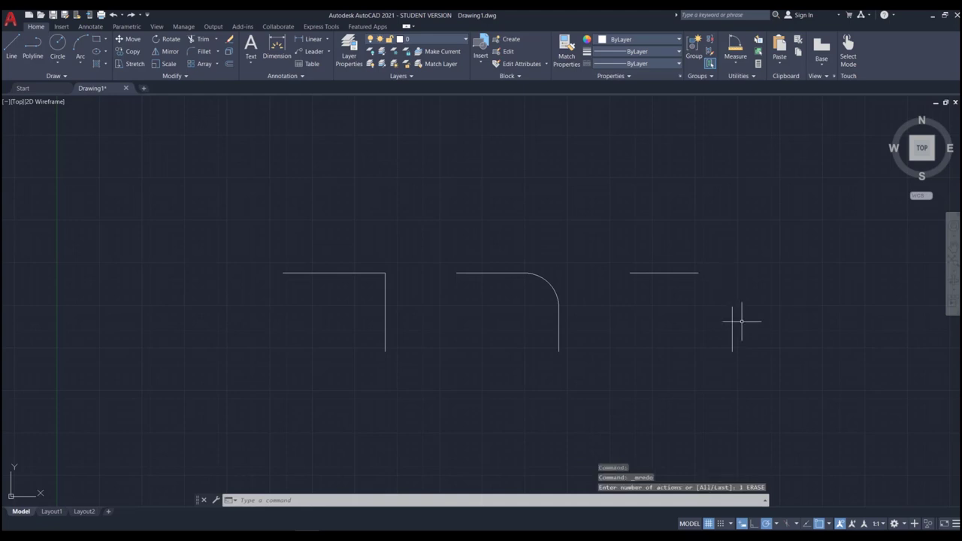
Step: Bridge the right pair's corner gap with a 2" fillet from the vertical line to the horizontal line
text(f)
key(Return)
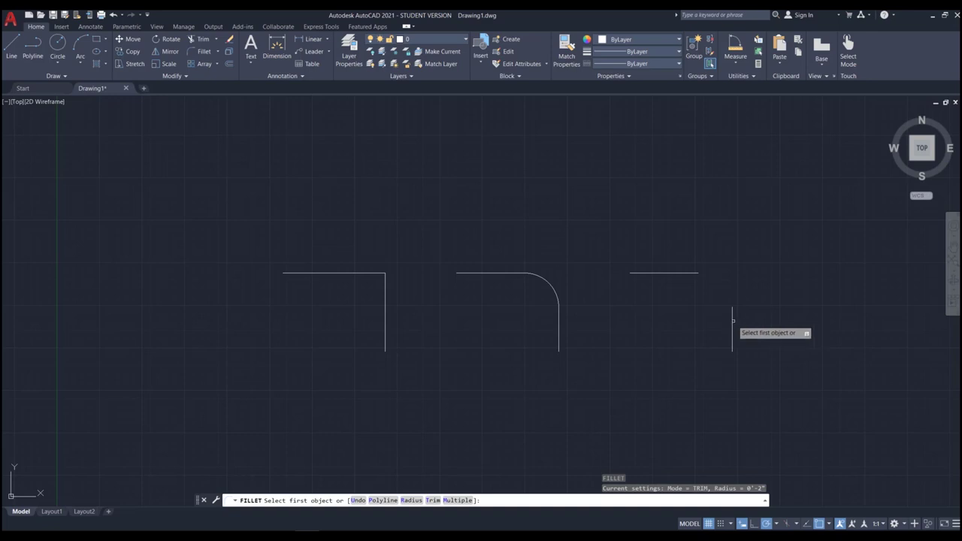
click(732, 311)
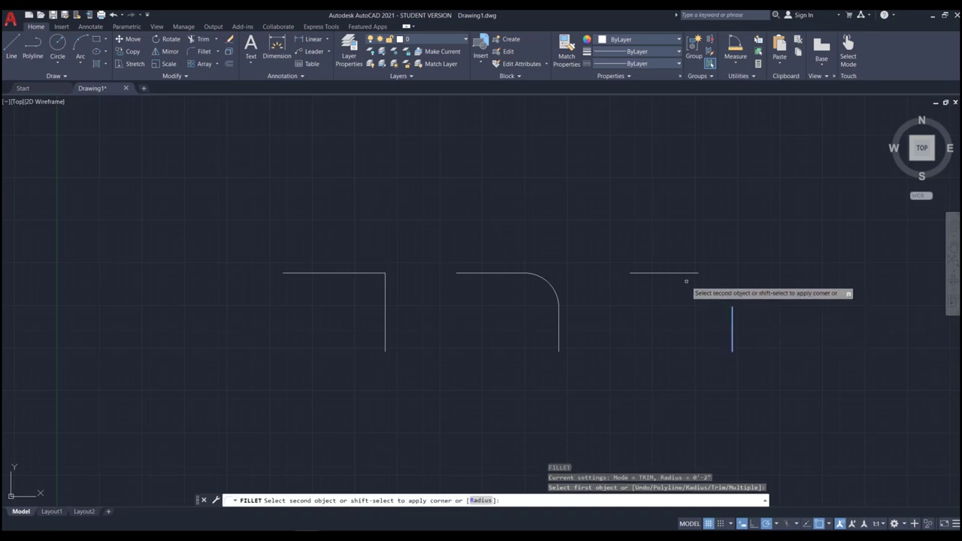
click(683, 273)
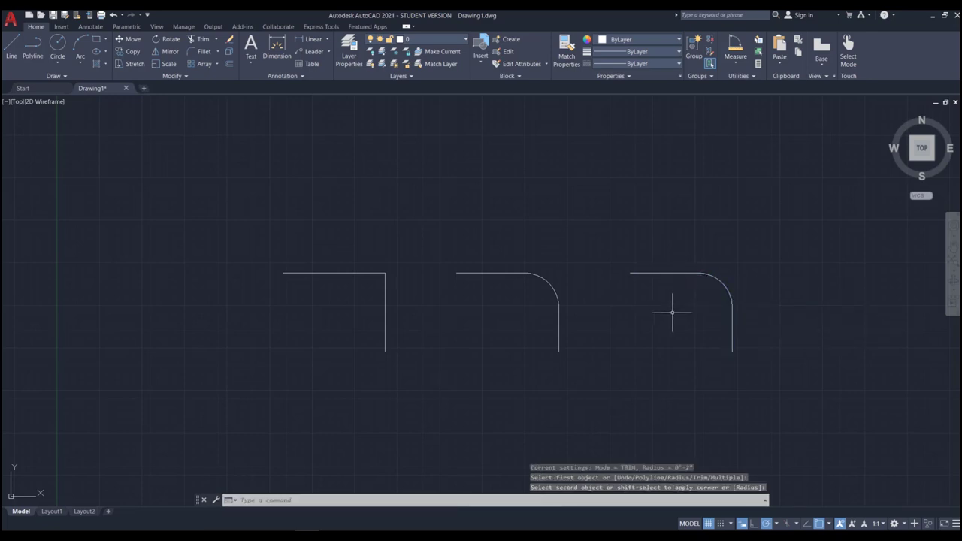
key(Escape)
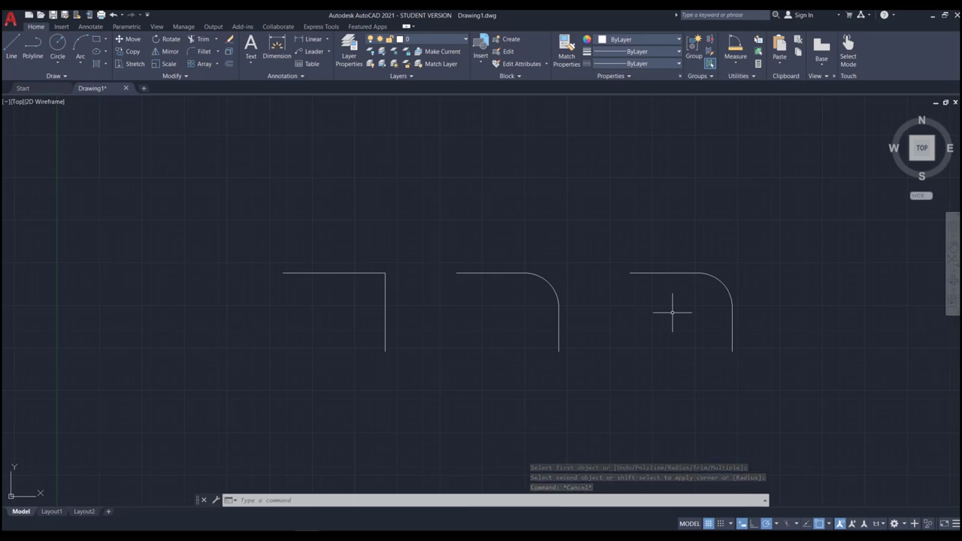
Step: Draw a horizontal line and a vertical line crossing it in the empty area left of the three corners
scroll(673, 312, down, 2)
scroll(322, 307, up, 2)
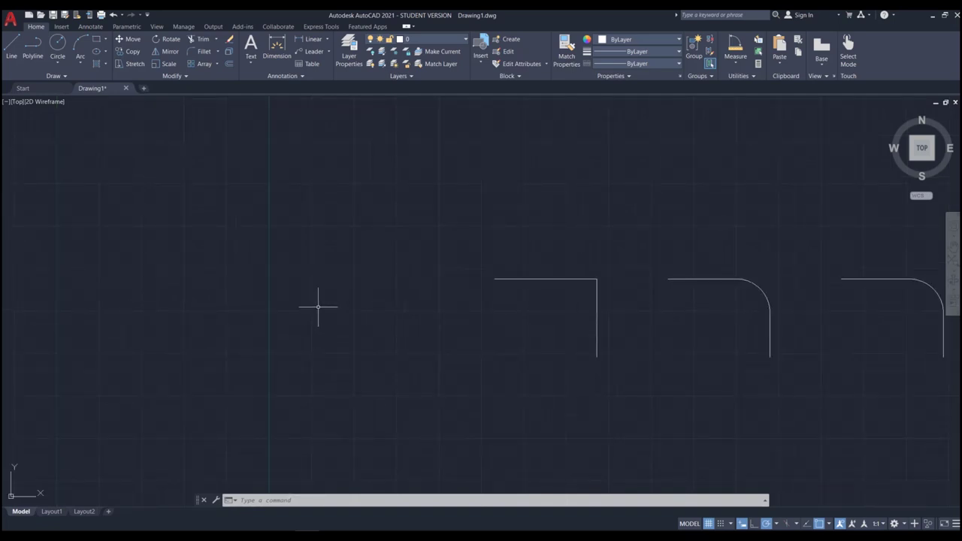
text(l)
key(Return)
click(285, 284)
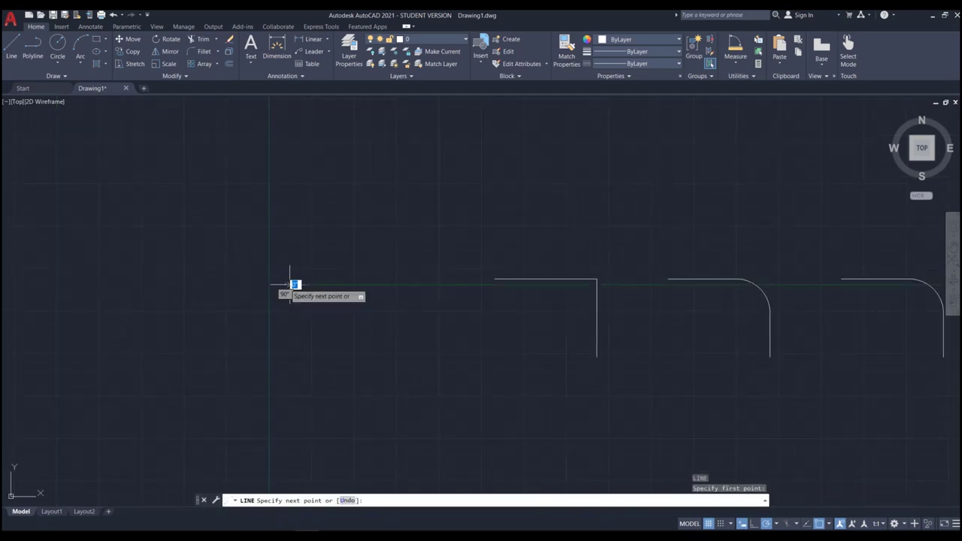
click(440, 284)
key(Return)
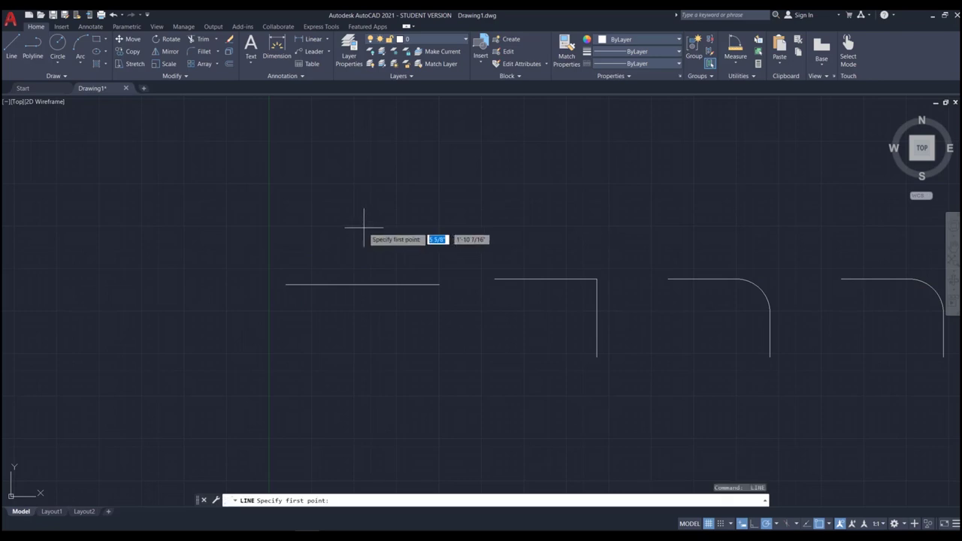
click(364, 228)
click(364, 350)
key(Return)
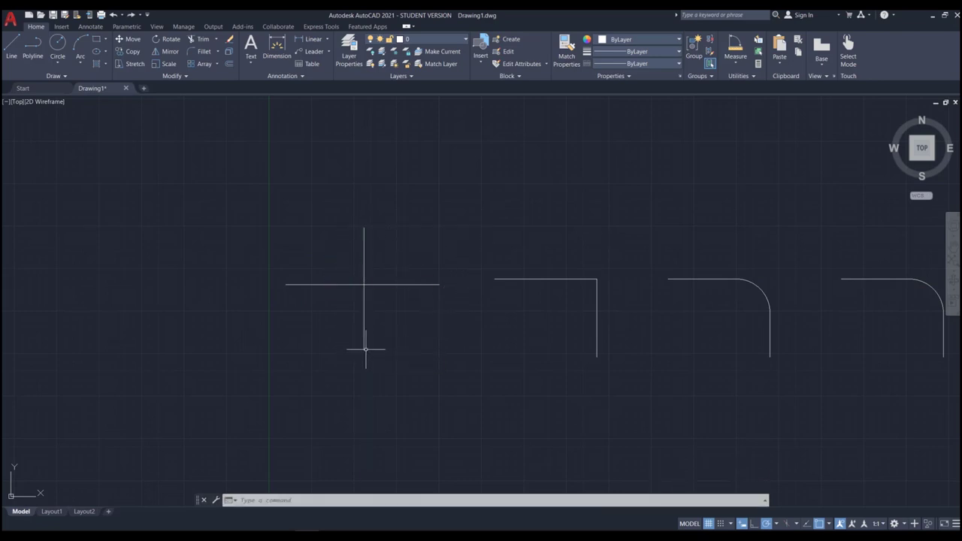
Step: Copy the two crossing lines three times to form a row of crosses above the existing shapes
text(o)
key(Return)
click(374, 257)
click(346, 316)
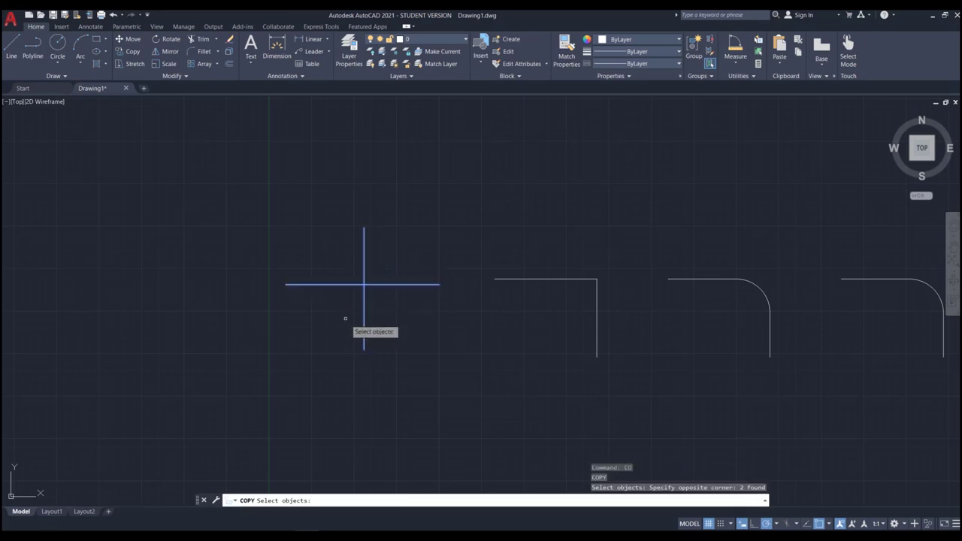
key(Return)
click(389, 316)
scroll(398, 253, down, 3)
scroll(387, 294, up, 4)
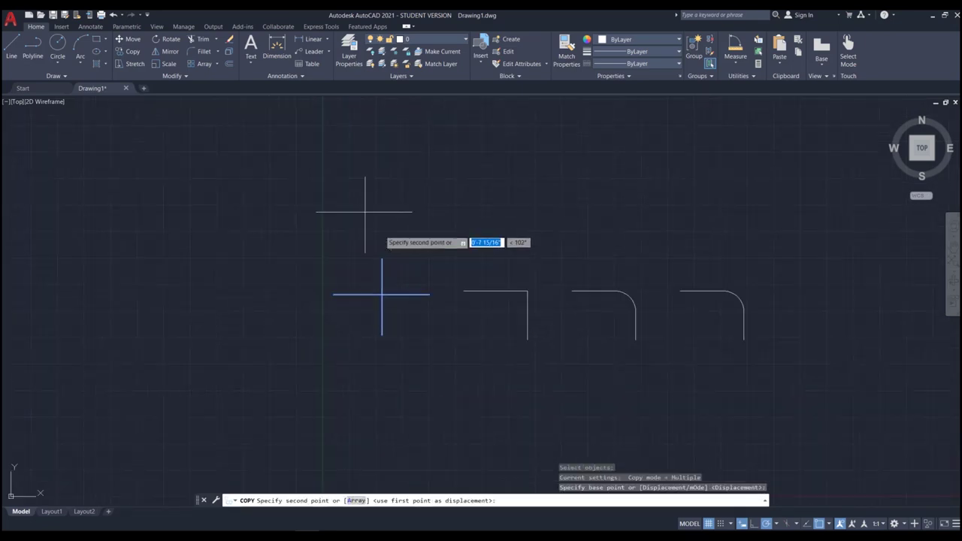
click(408, 215)
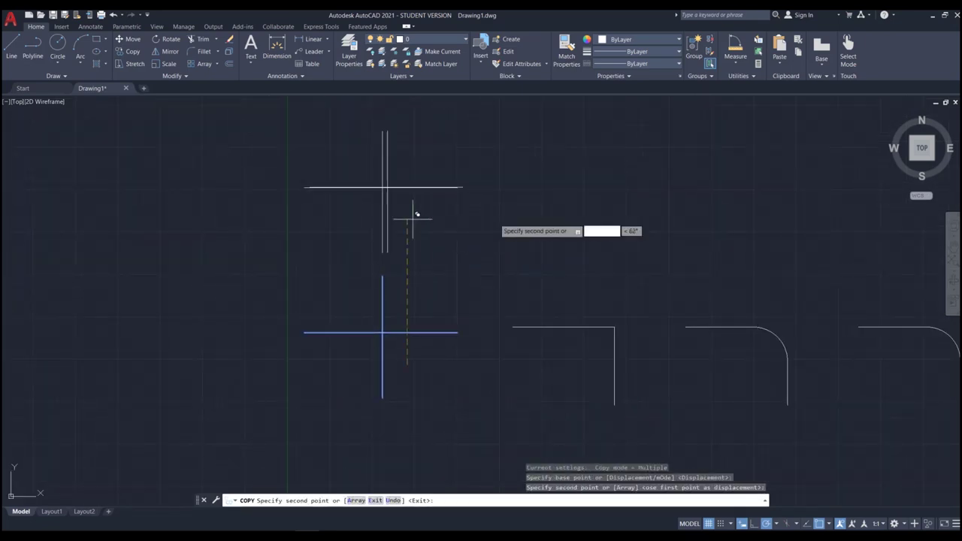
click(590, 219)
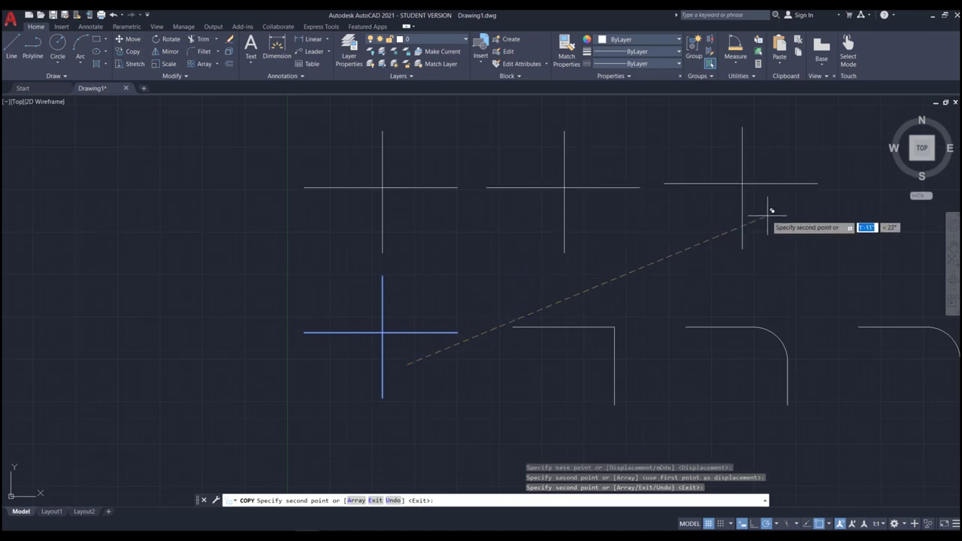
click(778, 216)
key(Escape)
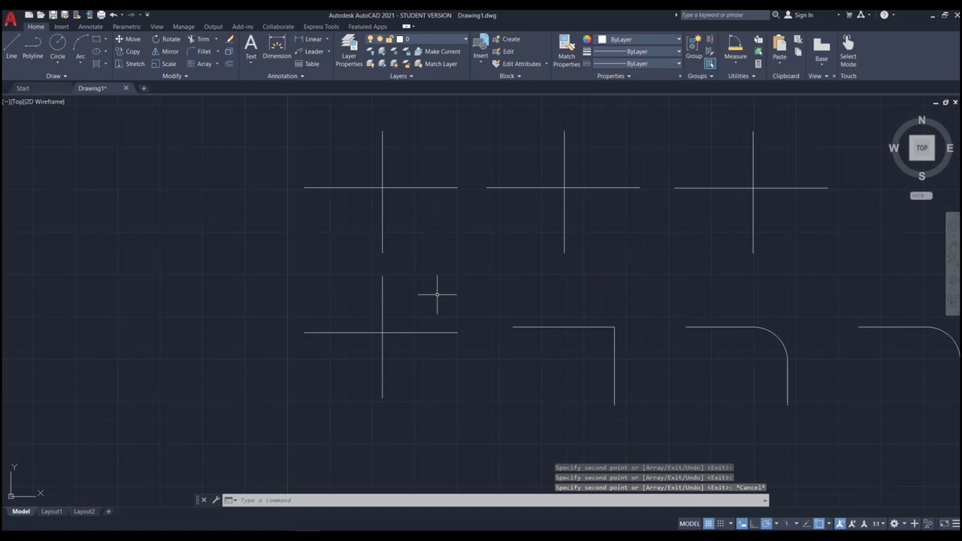
Step: Fillet the original cross keeping its lower-right legs and the upper row's first cross keeping its lower-left legs, both with the 2" radius
text(f)
key(Return)
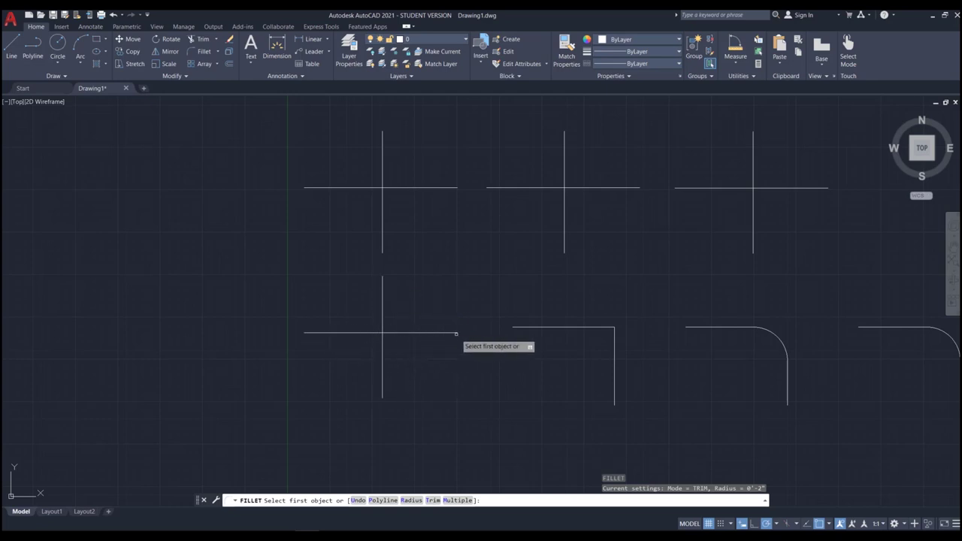
click(404, 332)
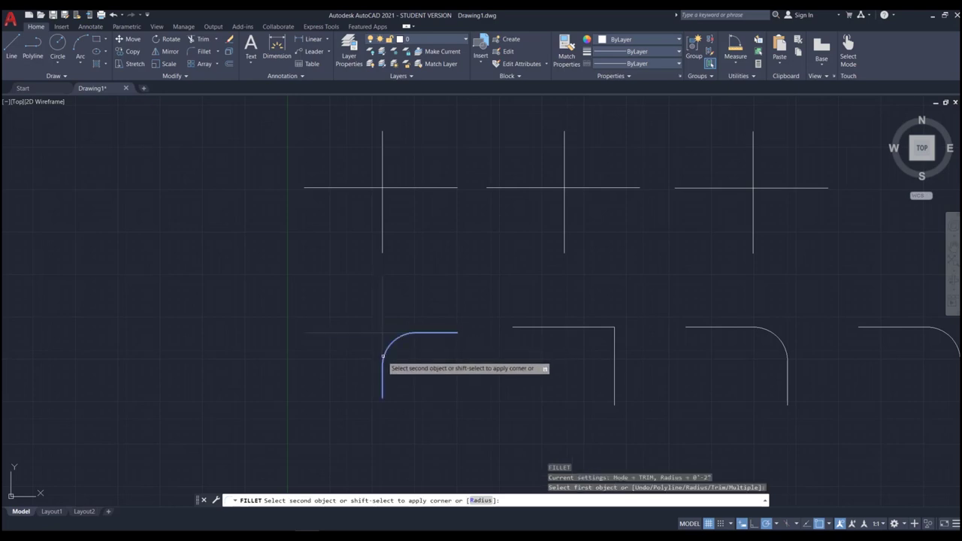
click(382, 370)
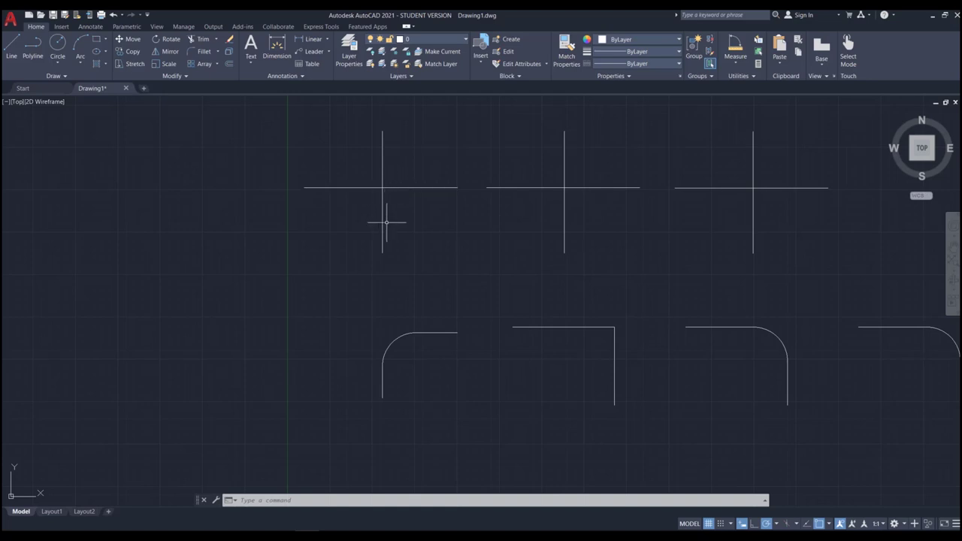
key(Return)
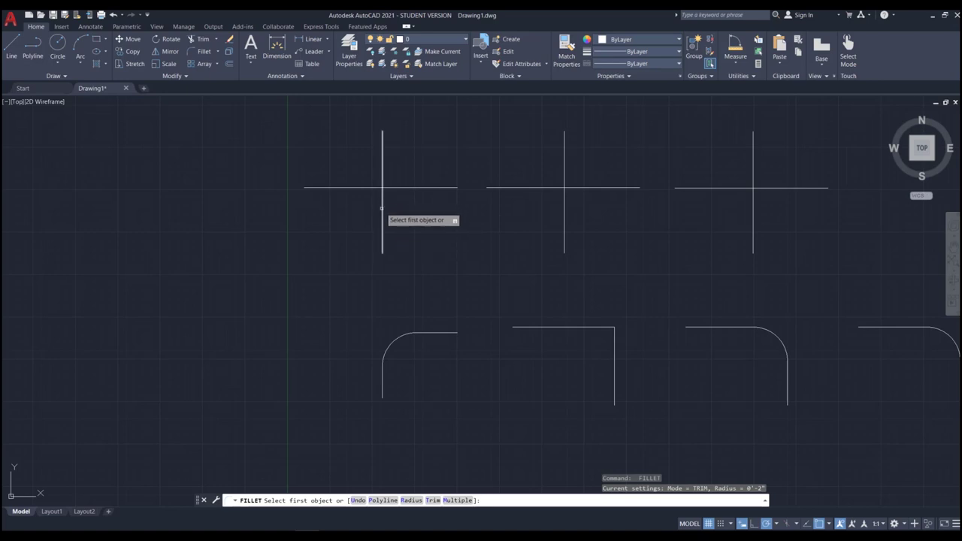
click(384, 220)
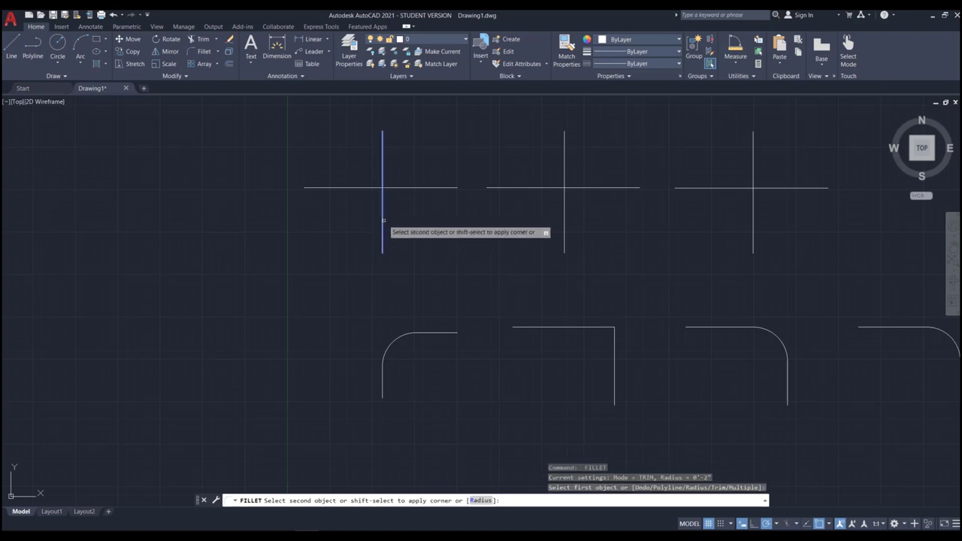
click(350, 188)
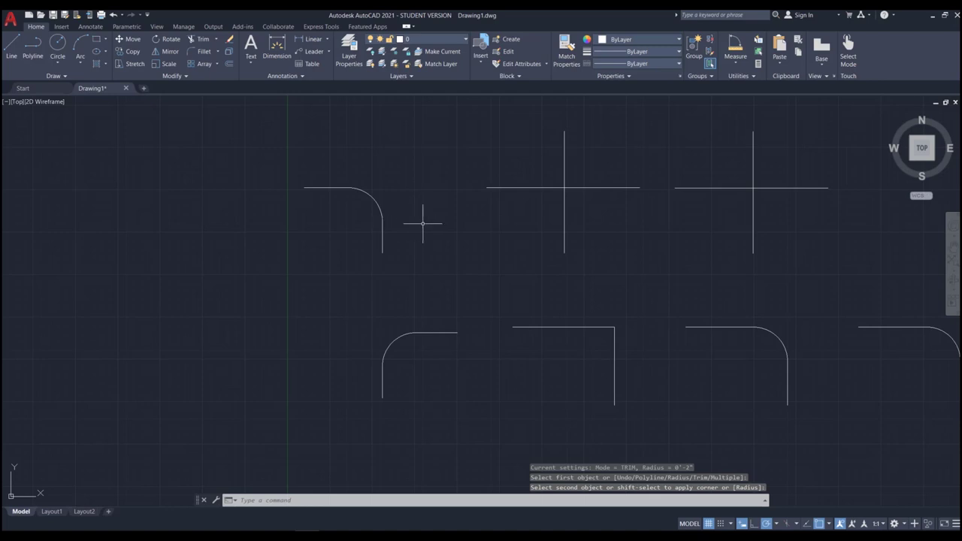
Step: Fillet the upper row's middle cross keeping its upper-left legs and the last cross keeping its upper-right legs, with the 2" radius
key(Return)
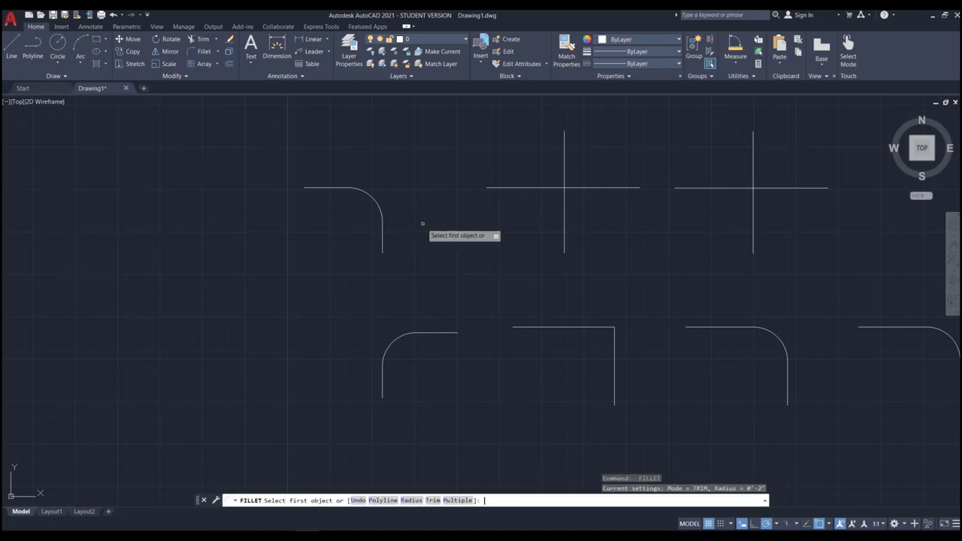
click(551, 188)
click(564, 166)
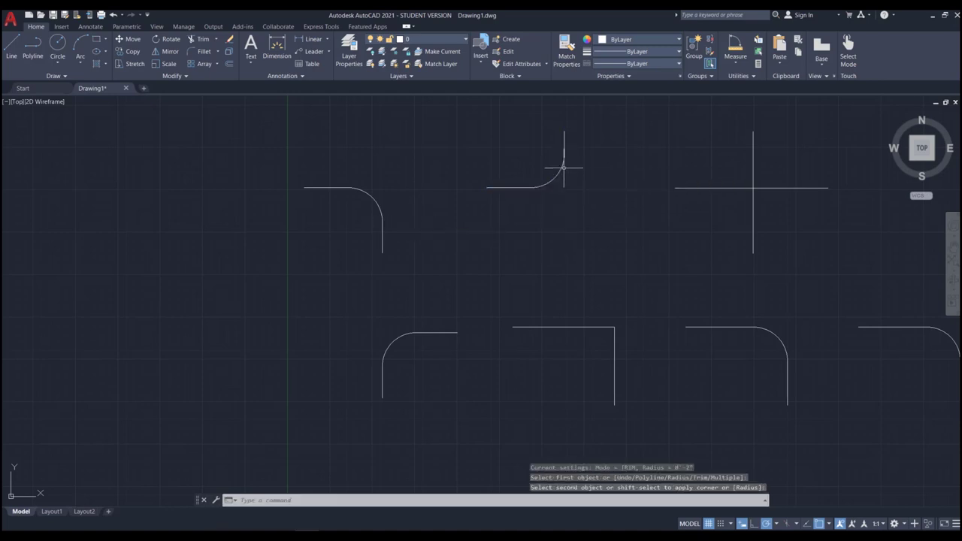
key(Return)
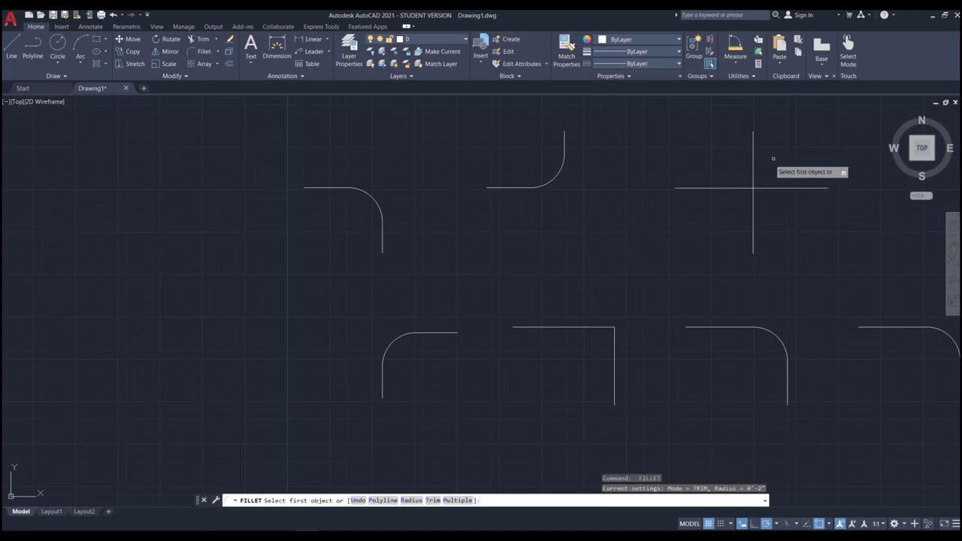
click(753, 169)
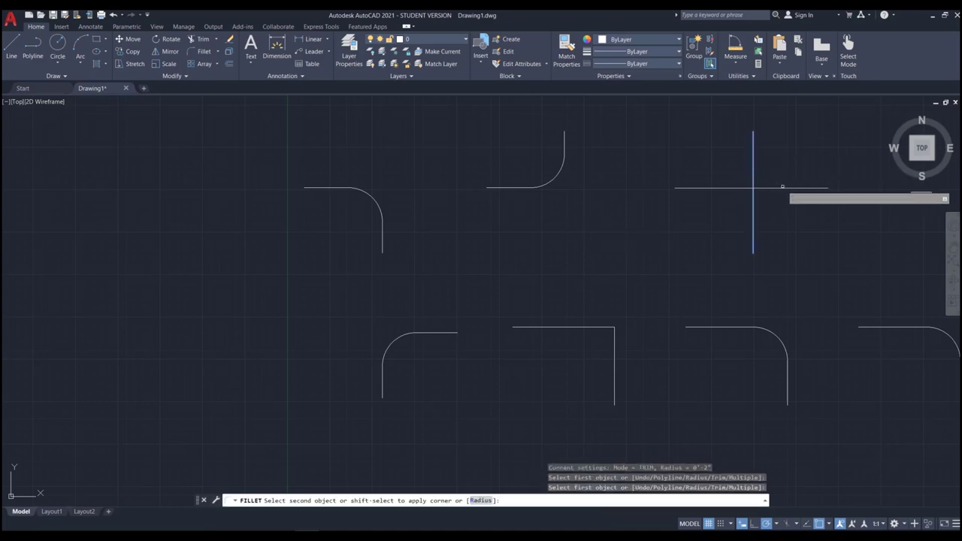
click(784, 188)
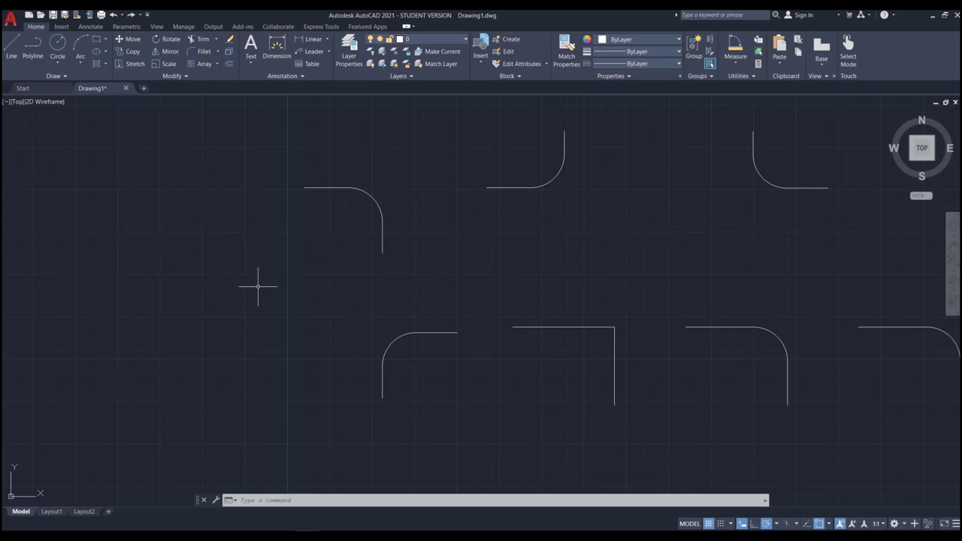
Step: Draw two separate circles left of the filleted lines, with the smaller one up and to the left of the larger
key(Return)
click(224, 280)
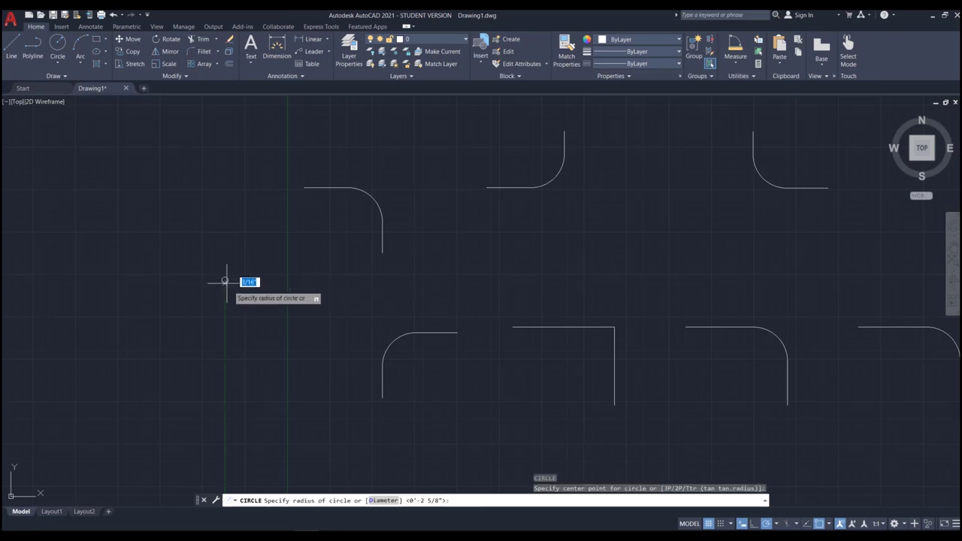
click(242, 308)
key(Return)
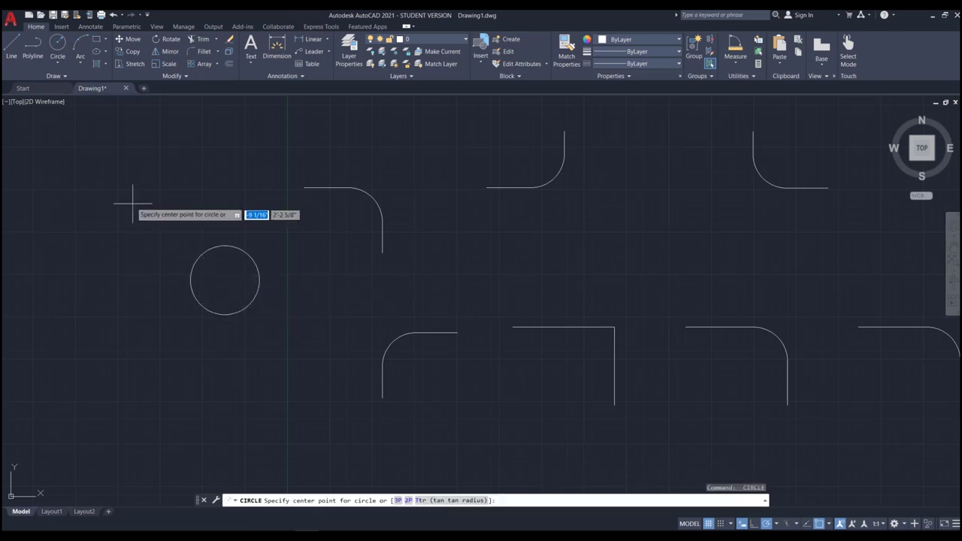
click(131, 203)
click(149, 220)
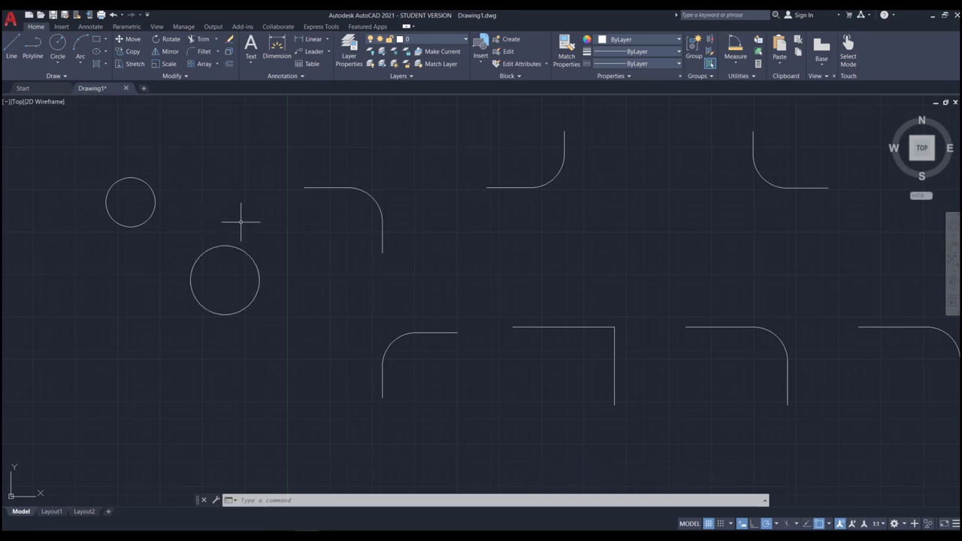
Step: Fillet the larger circle to the smaller circle with the 2" radius, joining their facing sides with an arc
text(f)
key(Return)
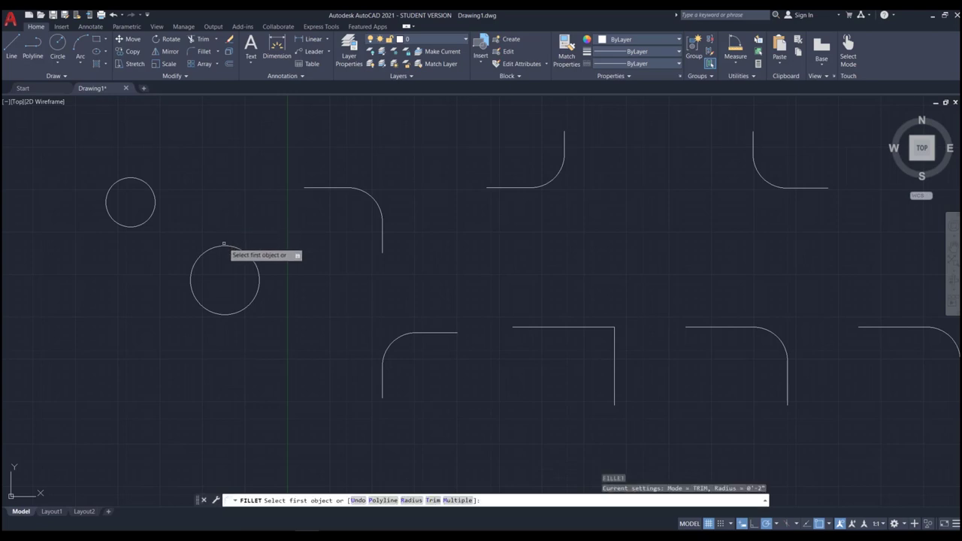
click(230, 247)
click(153, 204)
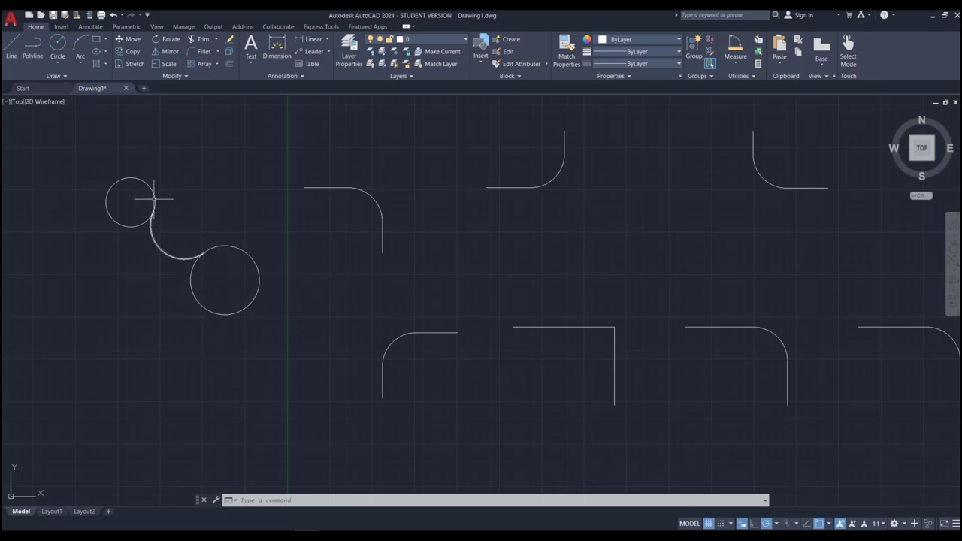
click(164, 235)
click(193, 233)
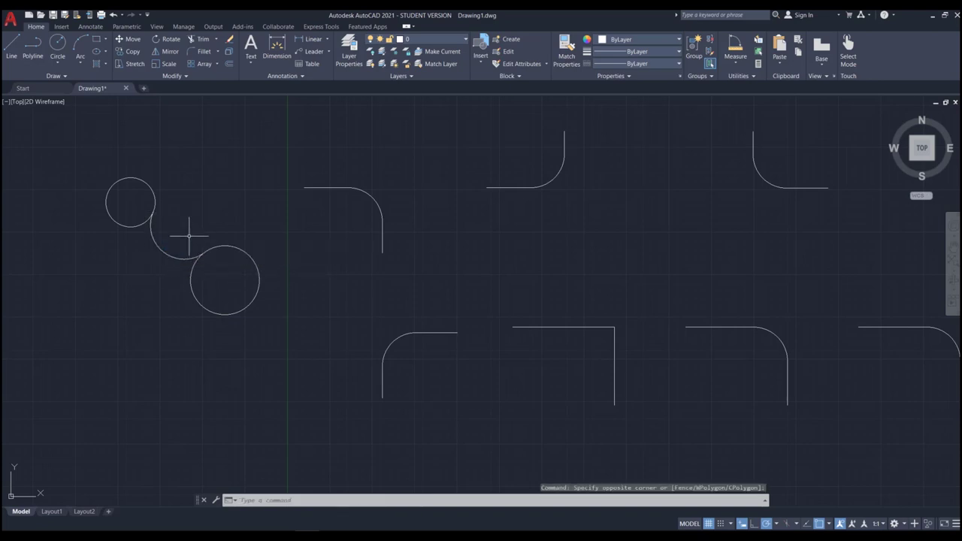
Step: Delete the fillet arc joining the two circles
click(179, 245)
click(159, 260)
key(Delete)
Step: Move the smaller circle down and to the right, closer to the larger circle without touching it
click(172, 177)
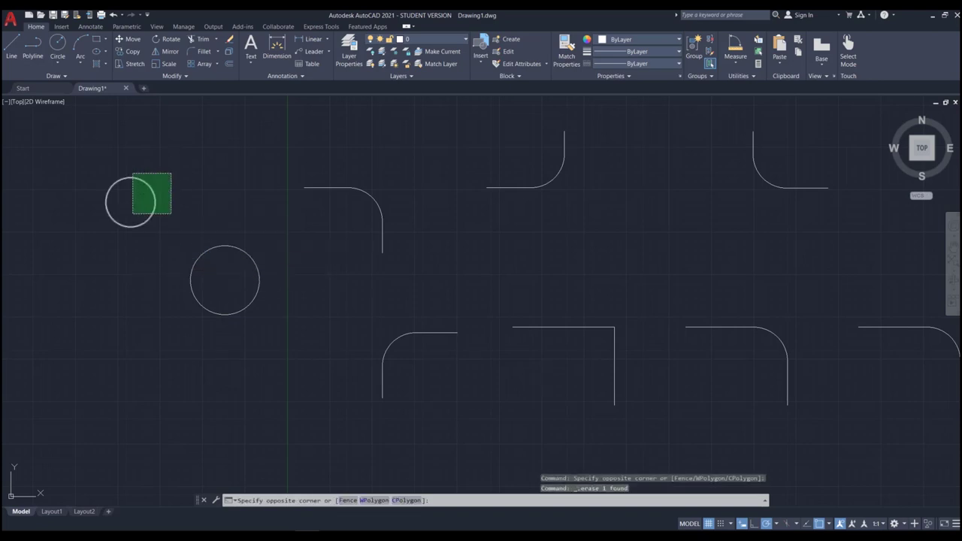
click(130, 223)
text(m)
key(Return)
click(129, 212)
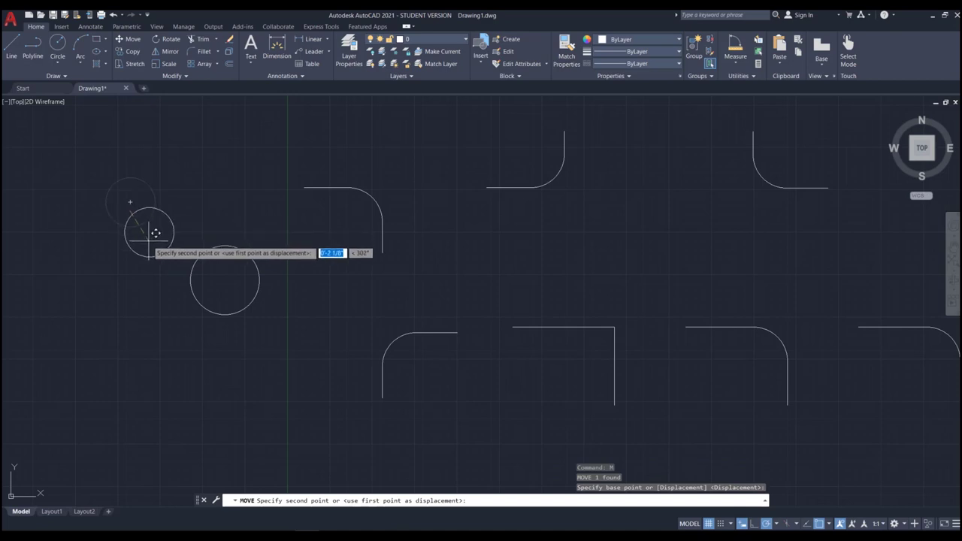
click(149, 242)
key(Escape)
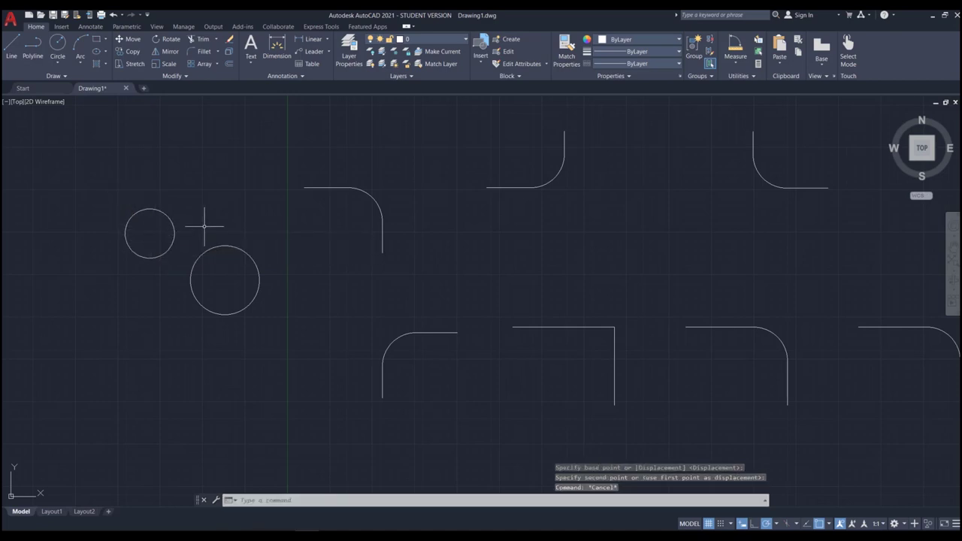
Step: Fillet the lower-left side of the larger circle to the underside of the smaller circle with the 2" radius
text(f)
key(Return)
click(198, 298)
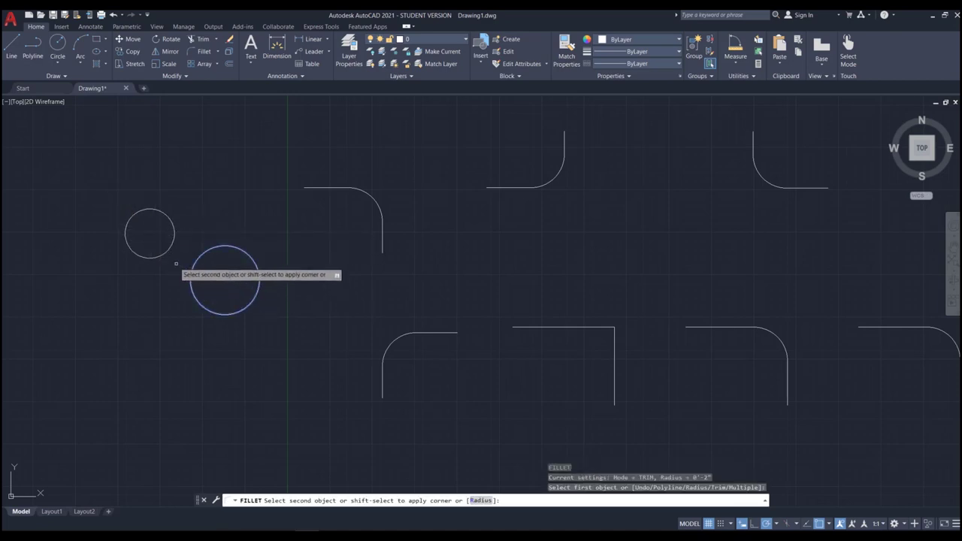
click(149, 258)
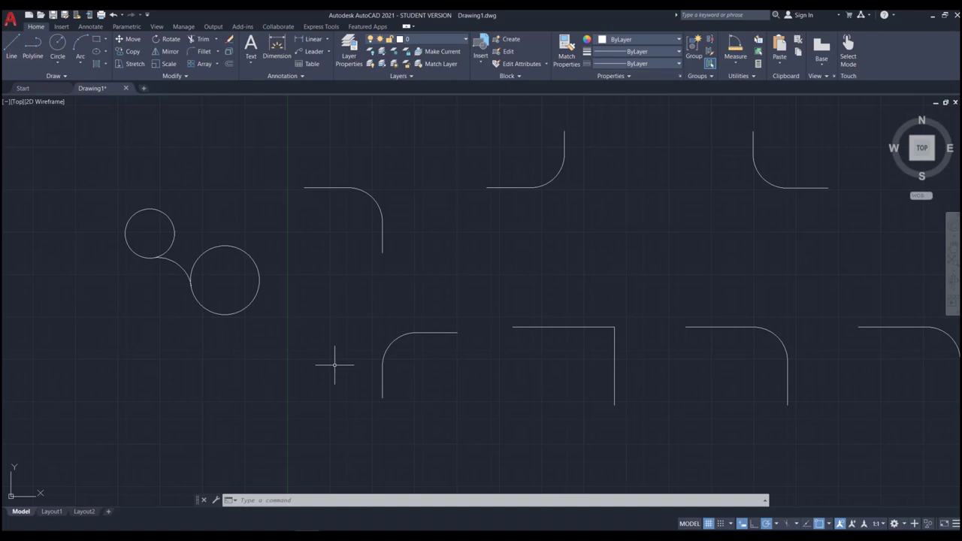
scroll(616, 344, up, 2)
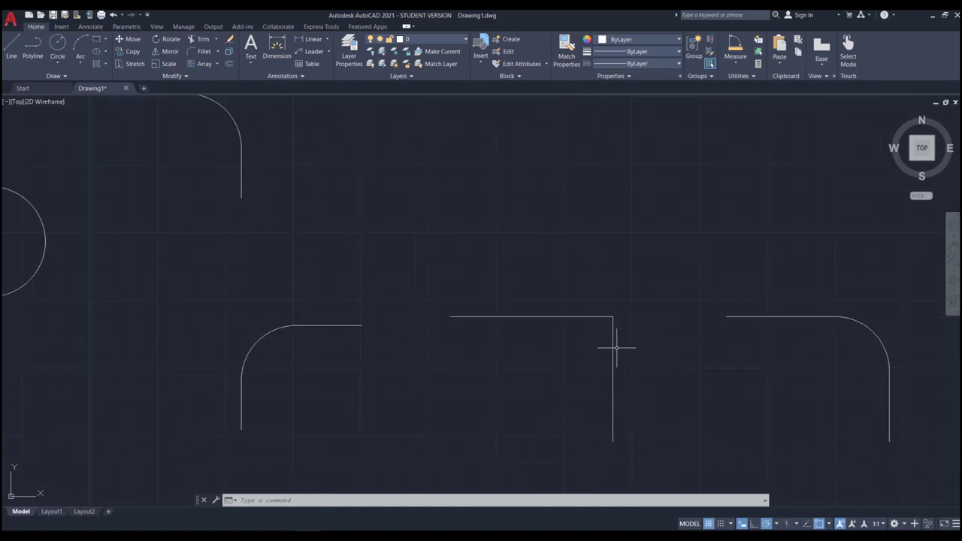
scroll(617, 396, up, 2)
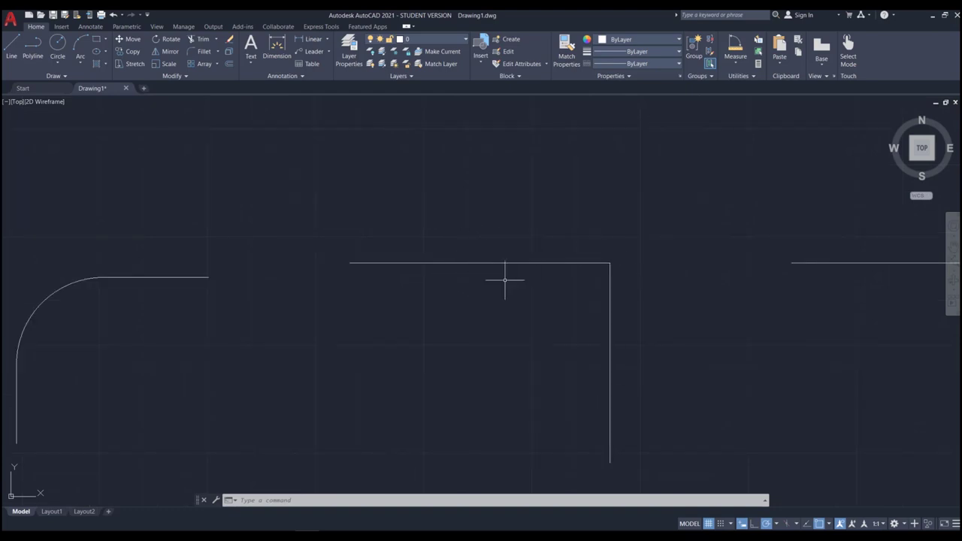
scroll(524, 305, up, 2)
scroll(544, 293, down, 2)
scroll(543, 295, up, 2)
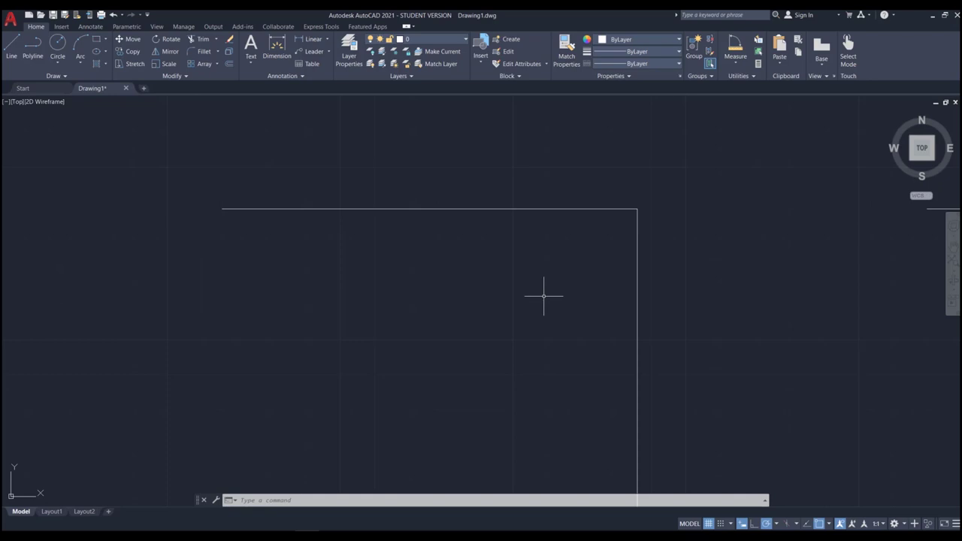
key(Return)
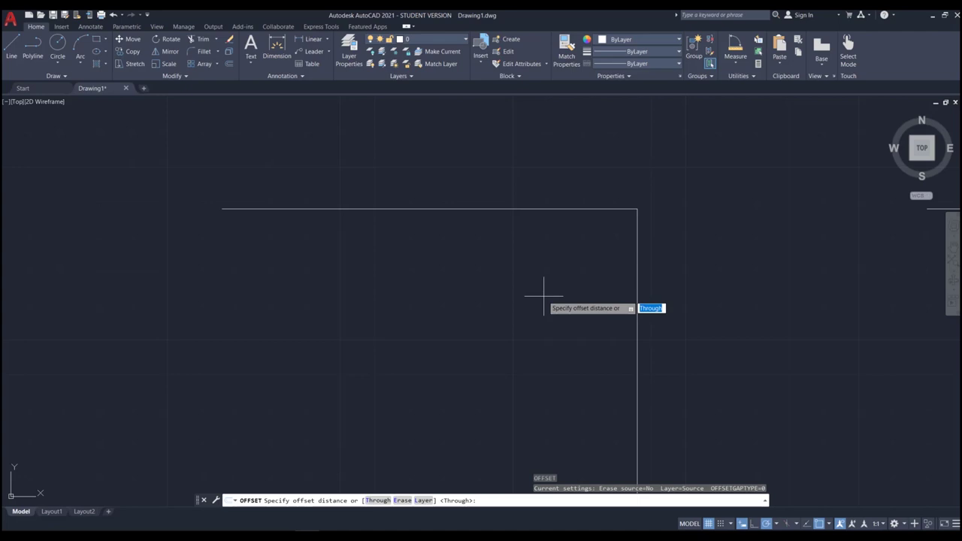
text(5)
key(Return)
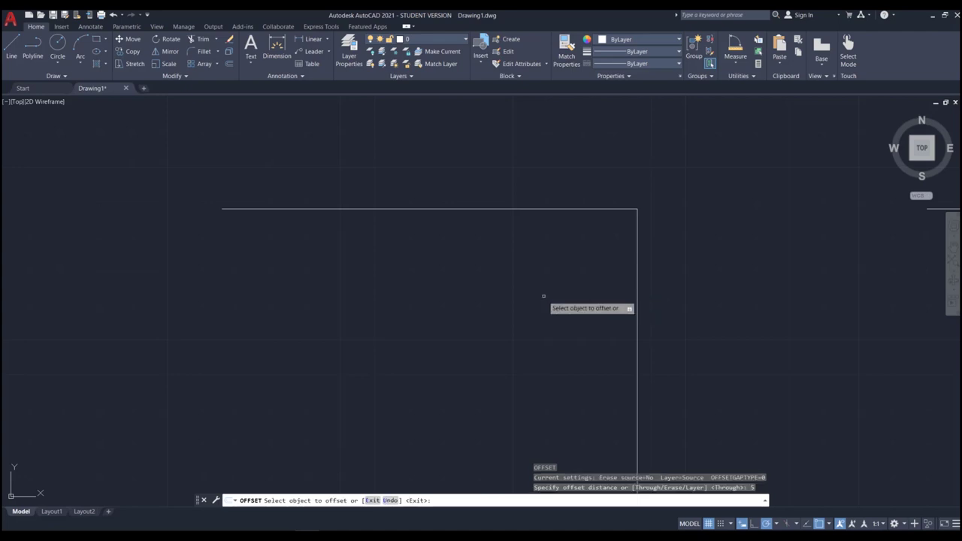
click(531, 209)
scroll(534, 241, down, 6)
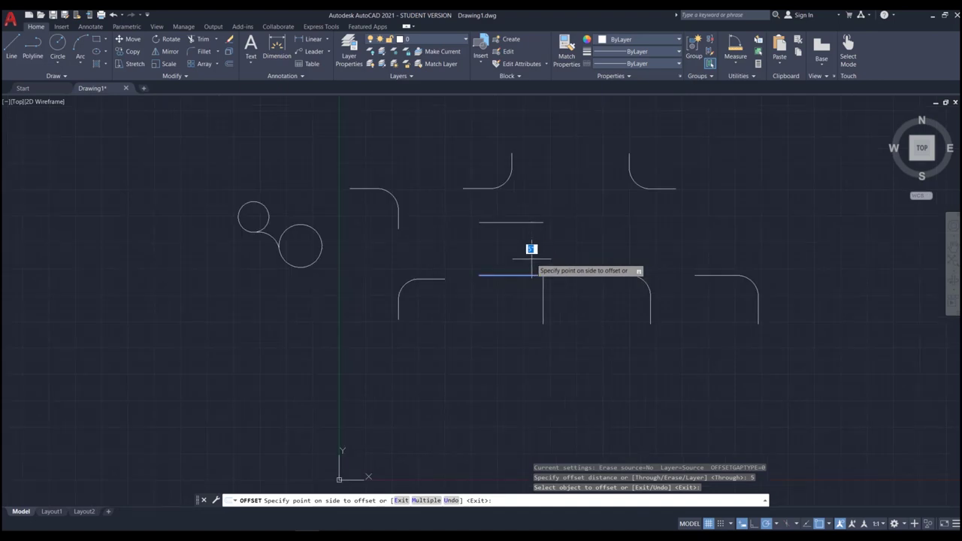
scroll(528, 241, up, 4)
key(Escape)
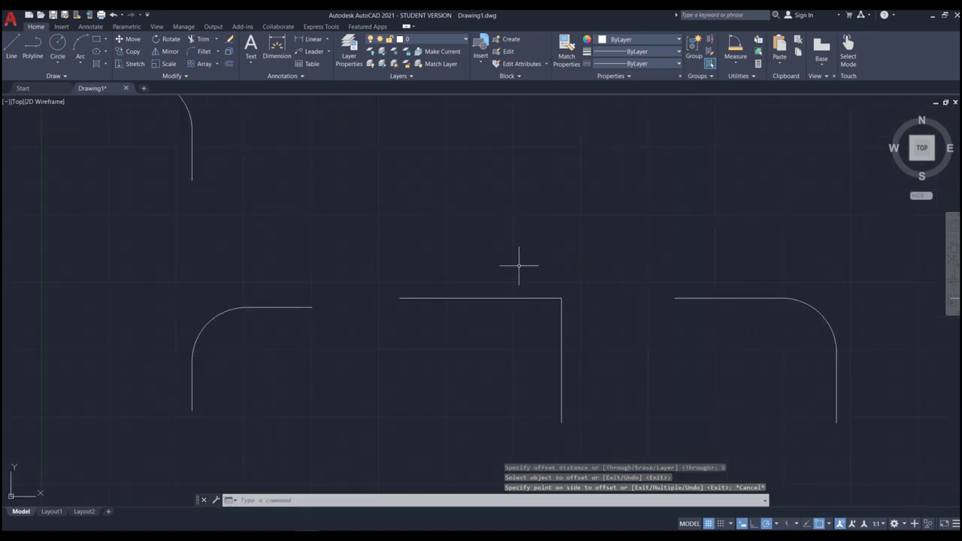
Step: Offset the square corner's horizontal line 1" upward and its vertical line 1" to the right
text(o)
key(Return)
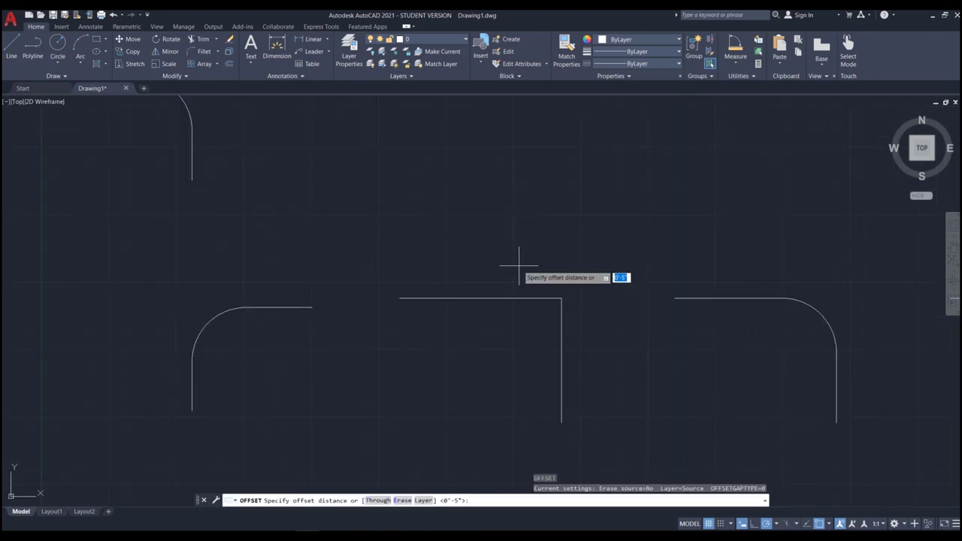
text(1)
key(Return)
click(525, 297)
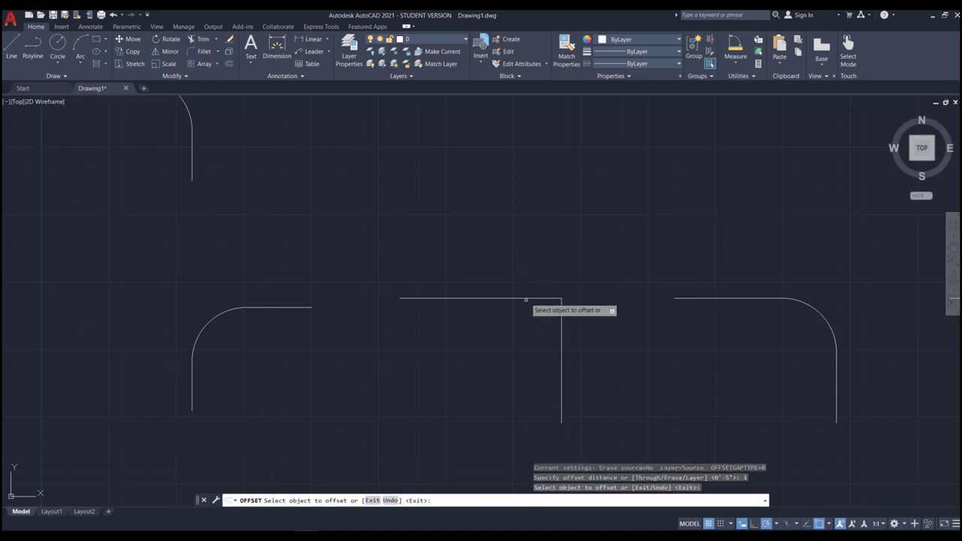
click(526, 285)
click(562, 331)
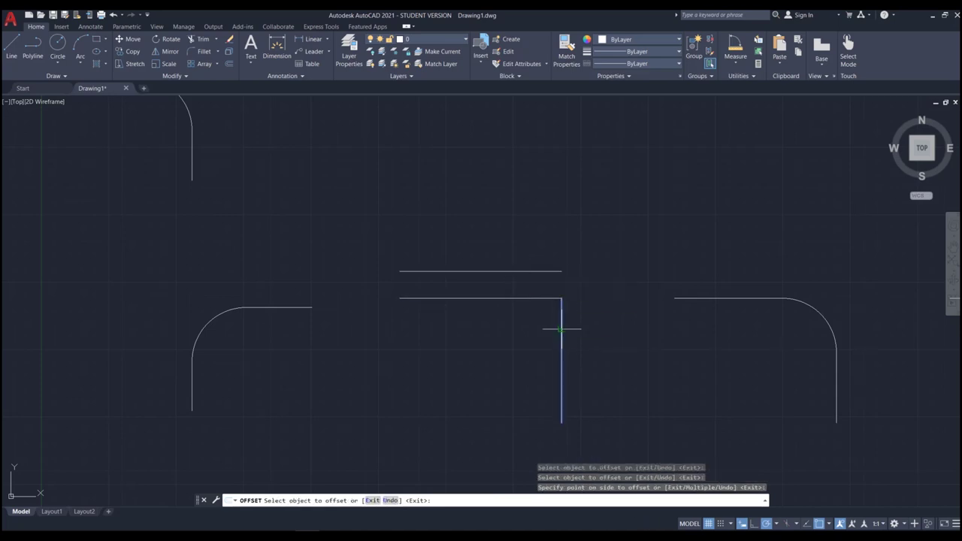
click(612, 333)
key(Escape)
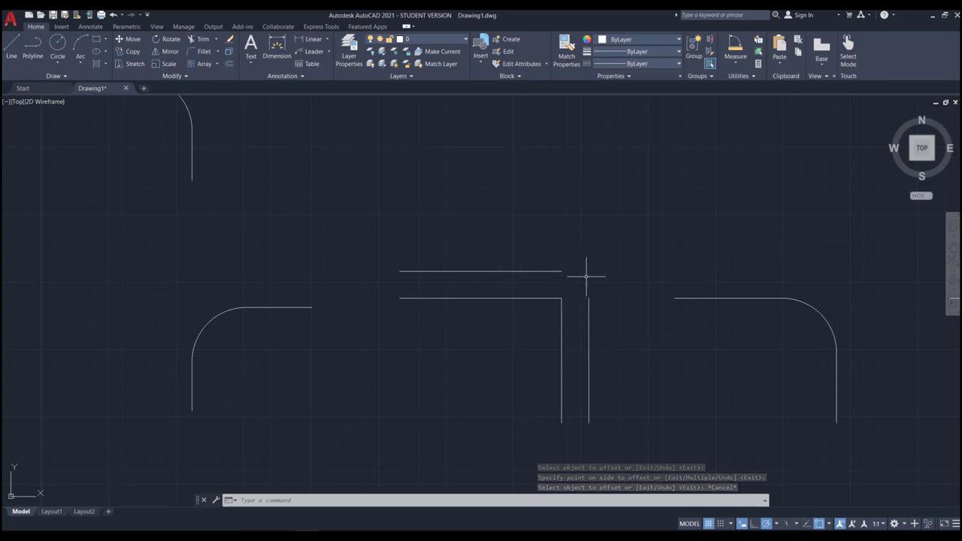
Step: Fillet the two offset lines with radius 0 so they meet in a sharp outer corner
scroll(598, 279, up, 2)
scroll(599, 280, down, 2)
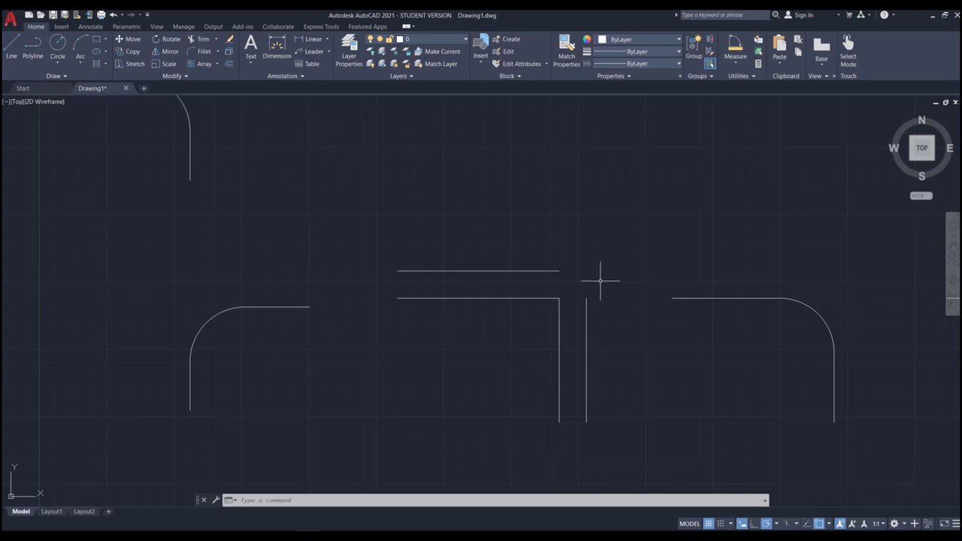
text(f)
key(Return)
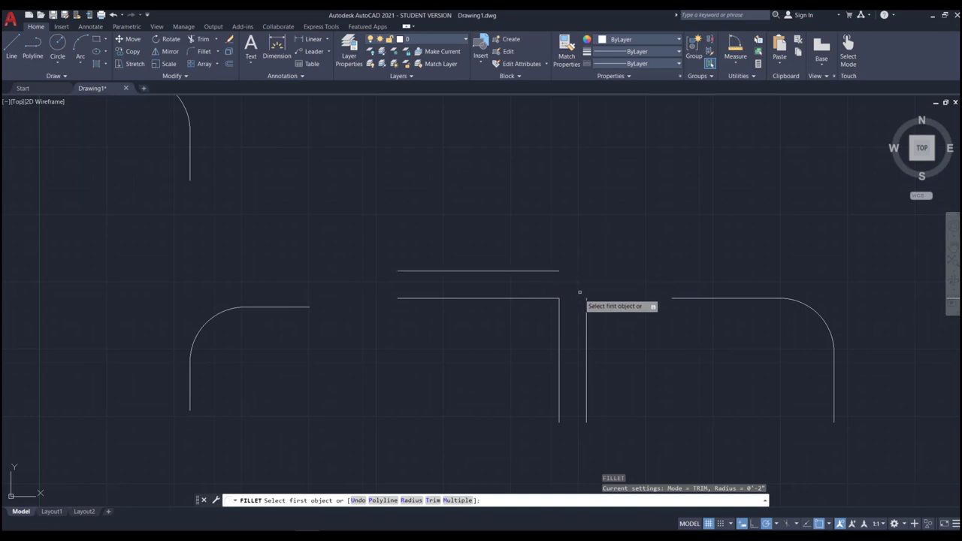
text(r)
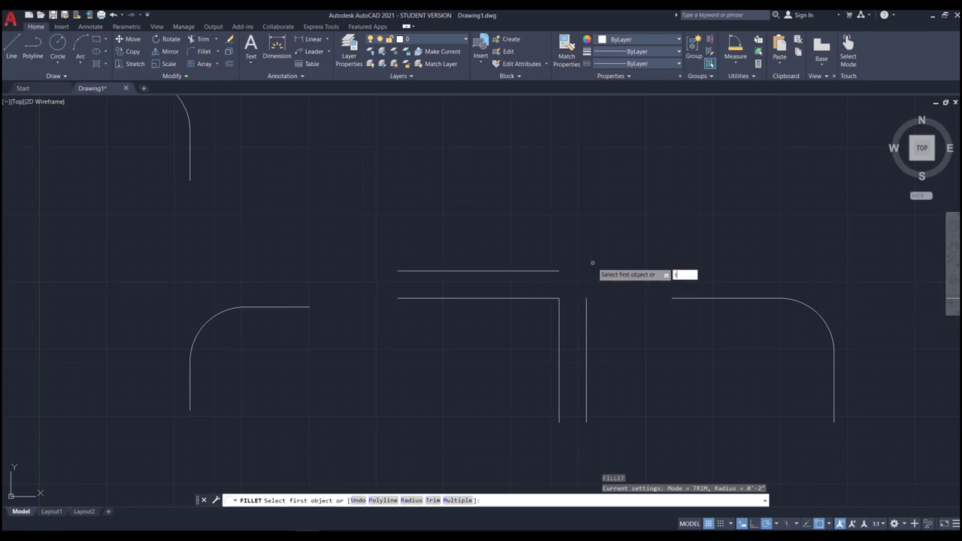
key(Return)
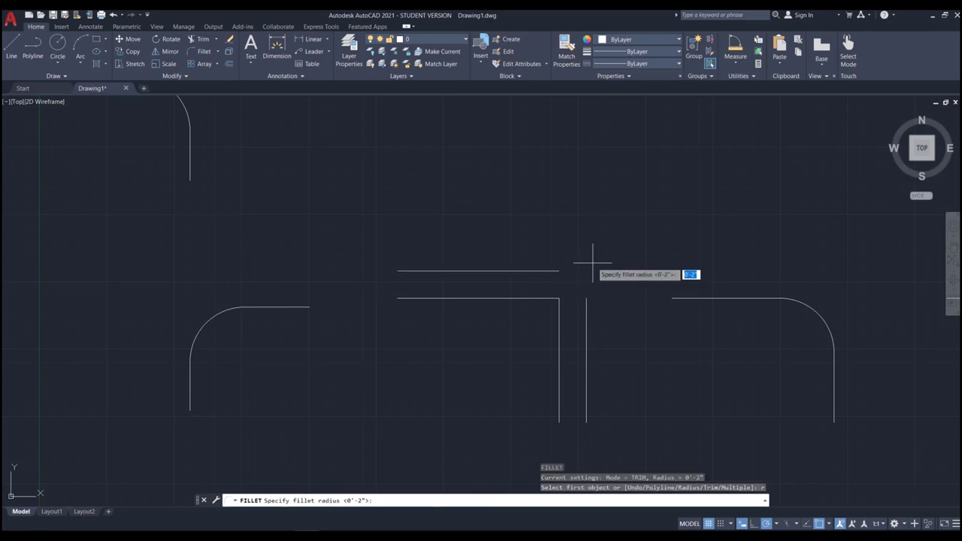
key(Return)
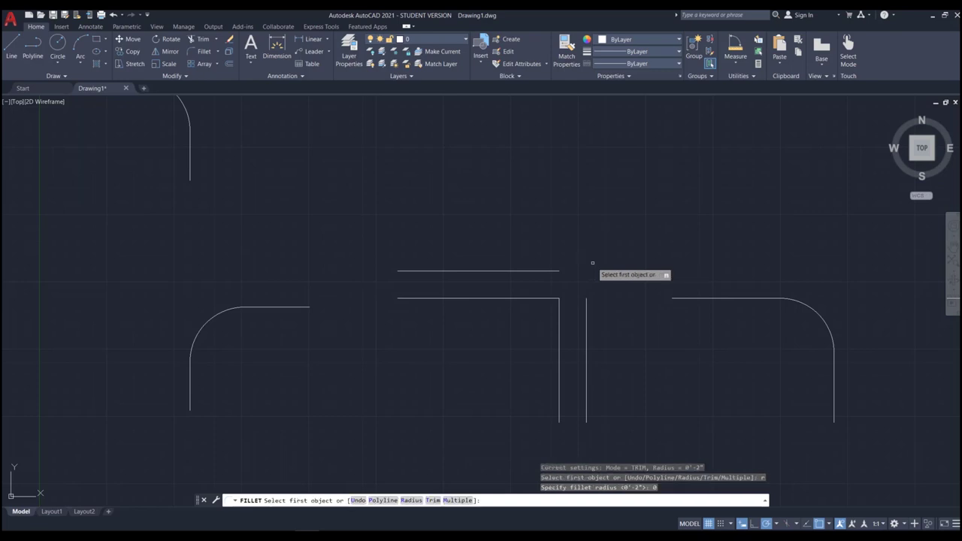
click(544, 271)
click(586, 317)
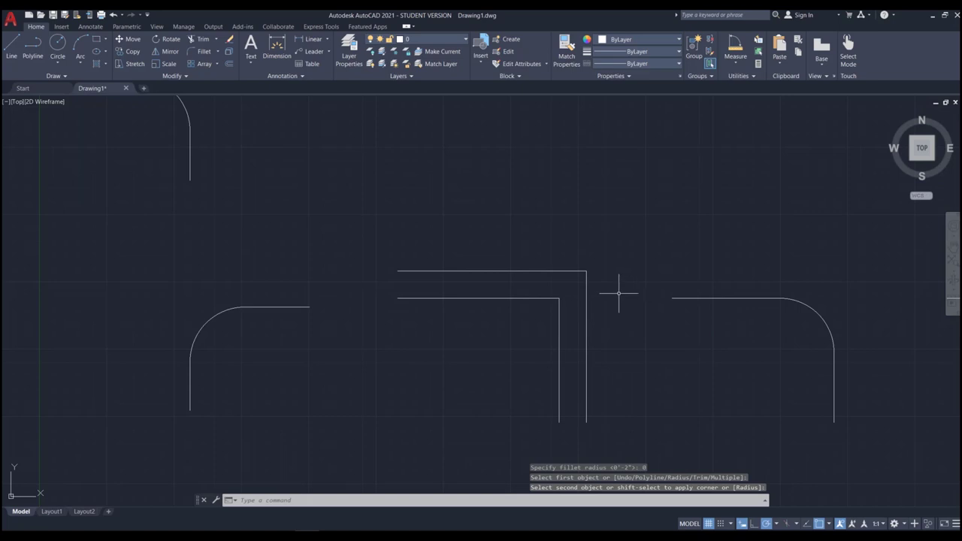
scroll(618, 292, down, 1)
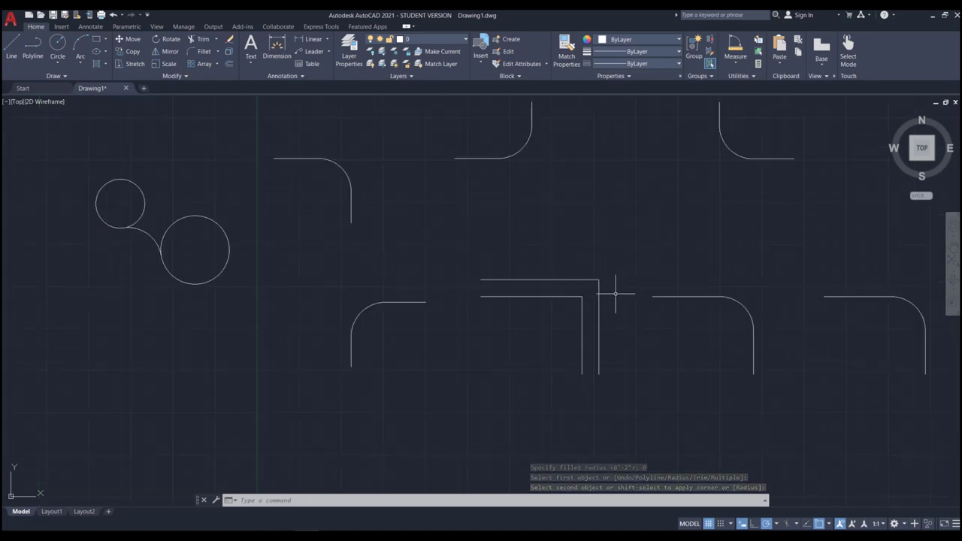
scroll(536, 313, up, 1)
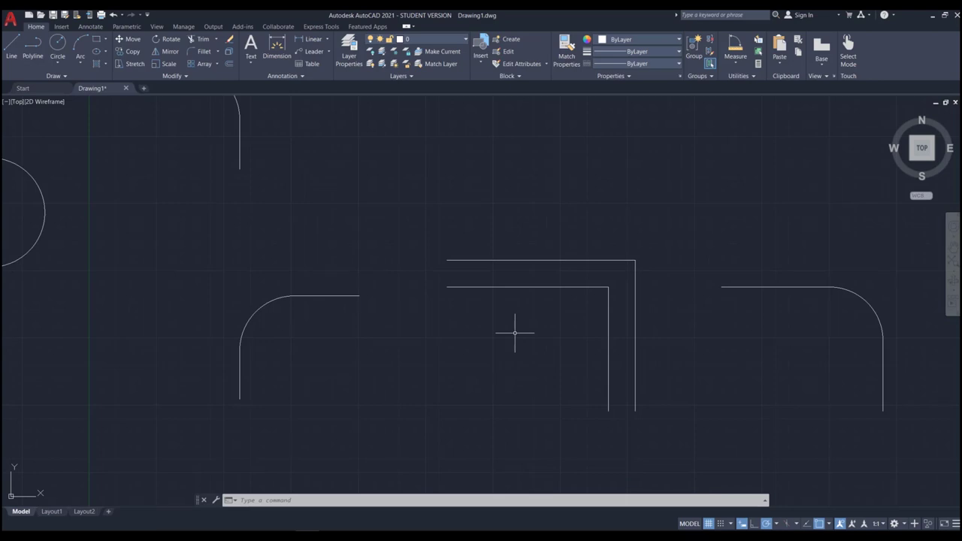
text(f)
key(Return)
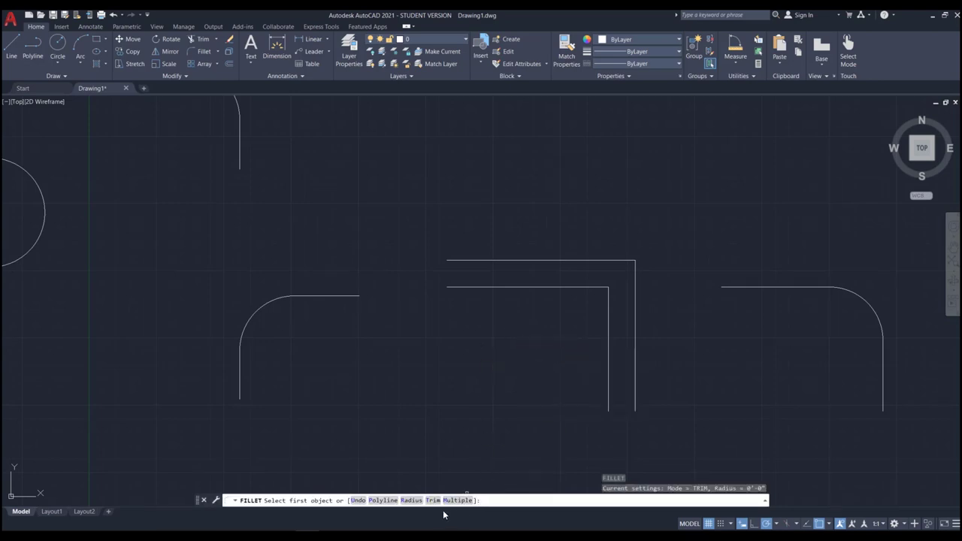
scroll(530, 311, down, 1)
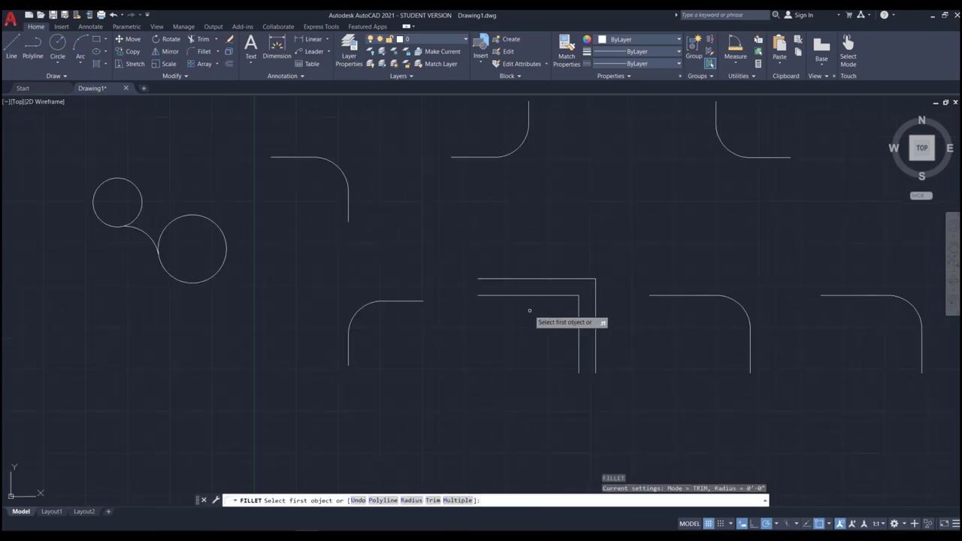
scroll(458, 490, up, 1)
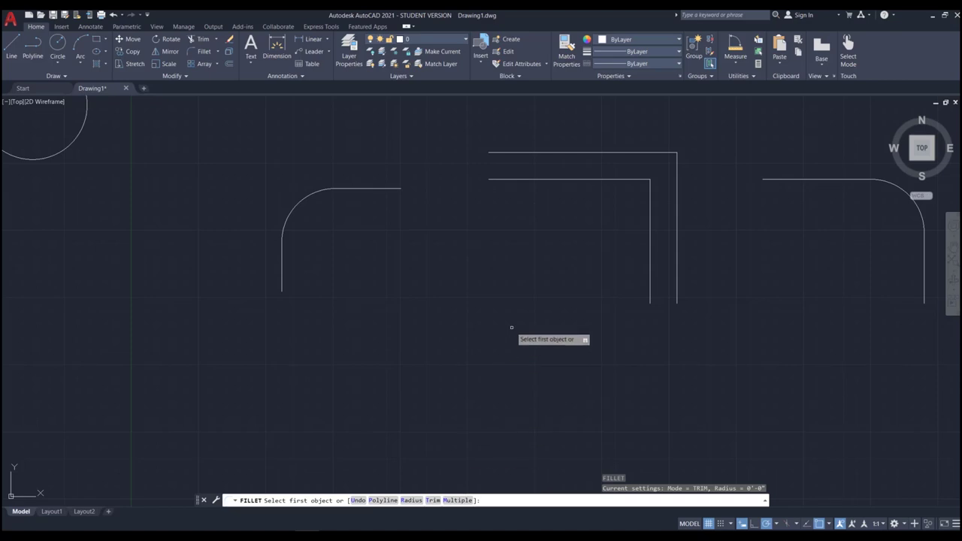
text(m)
key(Return)
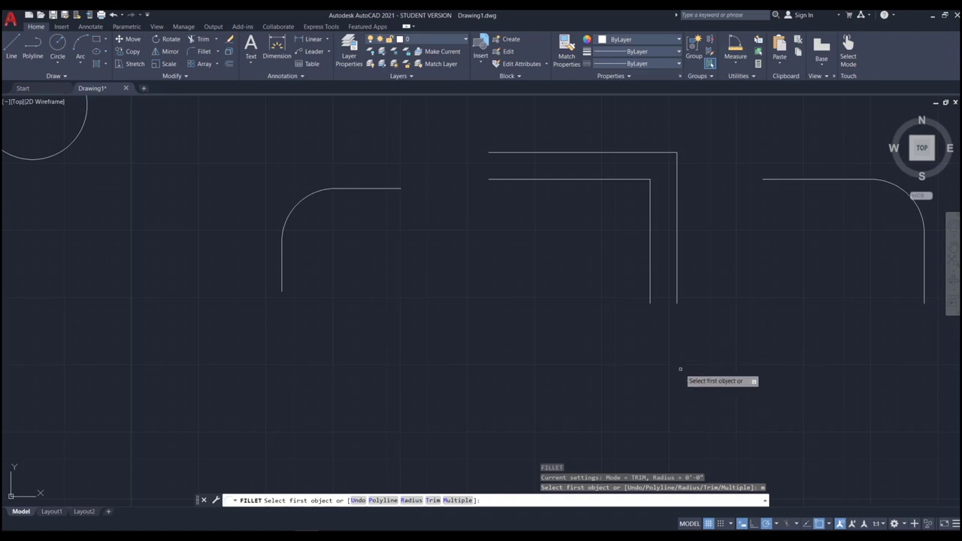
key(Escape)
Step: Draw a slanted line rising to the right in the empty area below the double-line corner
scroll(505, 297, down, 2)
scroll(505, 304, down, 2)
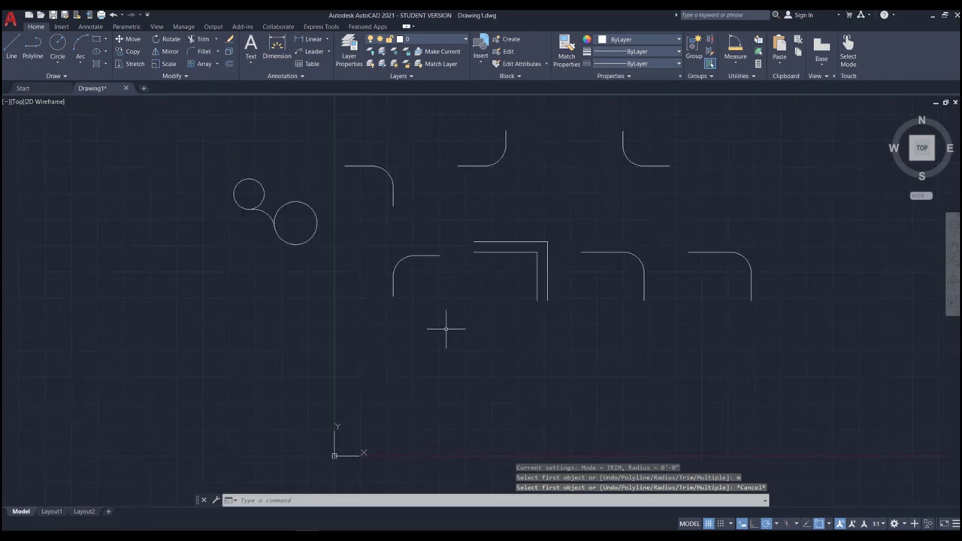
scroll(468, 386, up, 2)
text(l)
key(Return)
click(409, 385)
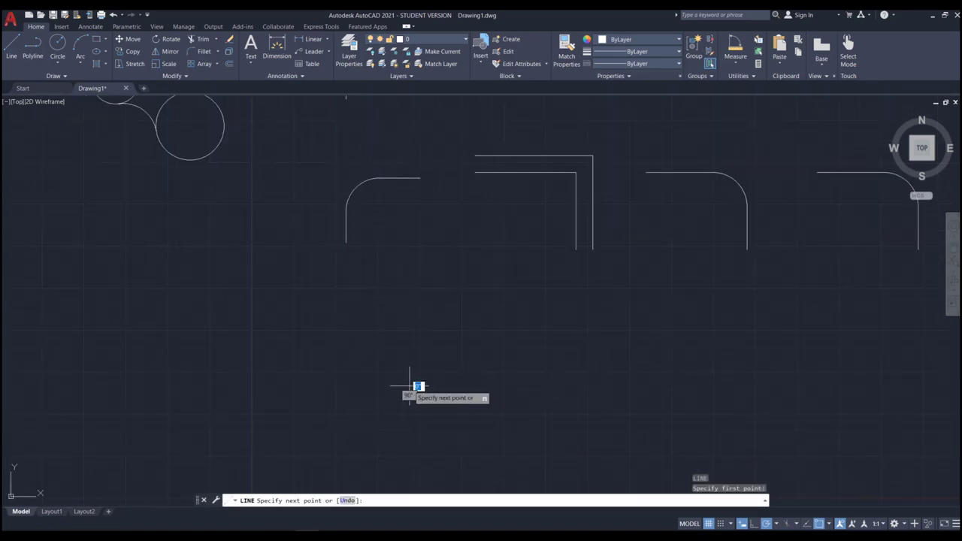
click(519, 314)
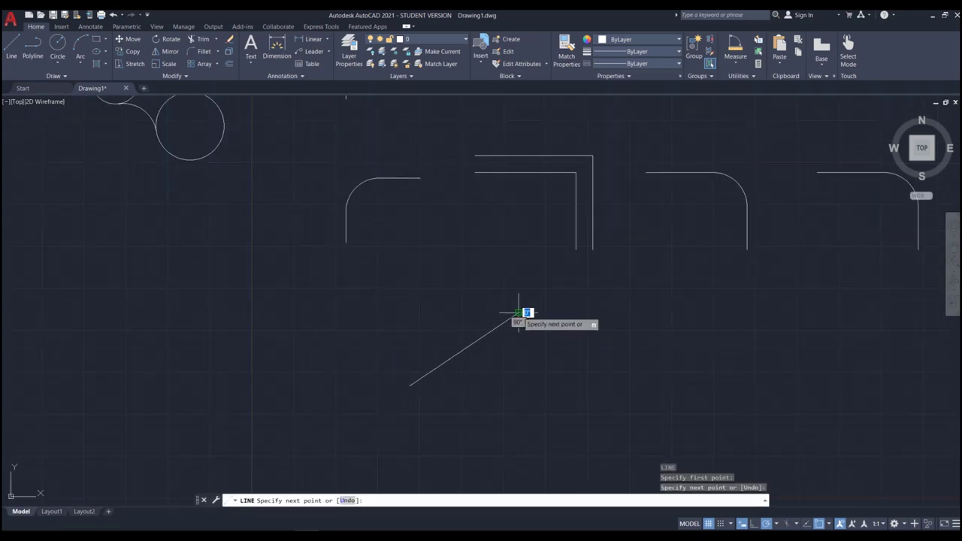
key(Return)
key(Return)
click(520, 315)
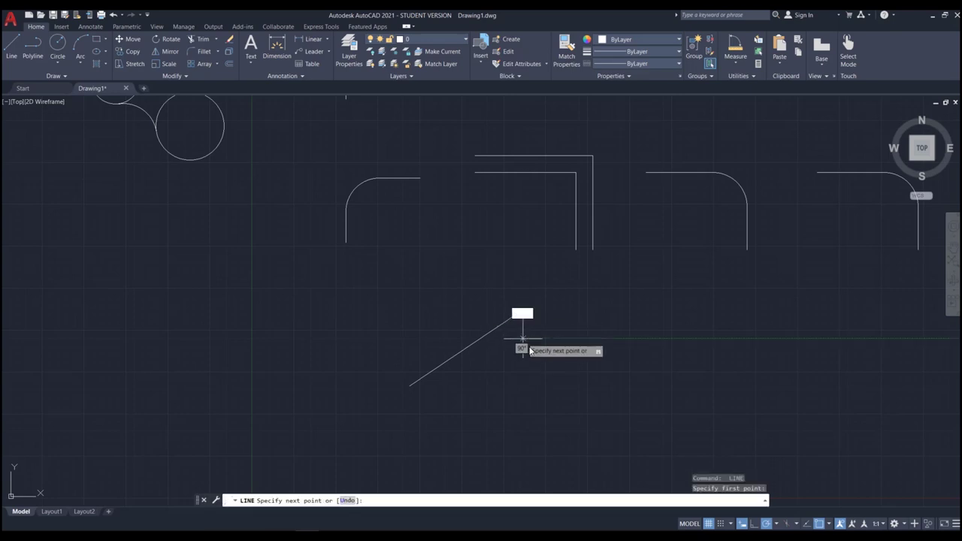
key(Escape)
Step: Draw a separate line just below the slanted line's upper end, descending to the right at about 64°
text(l)
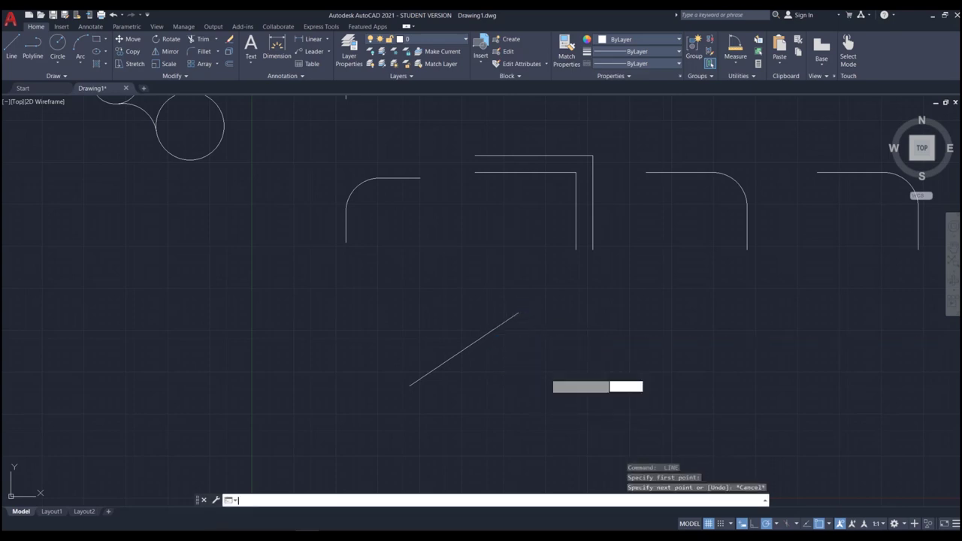
key(Return)
click(513, 340)
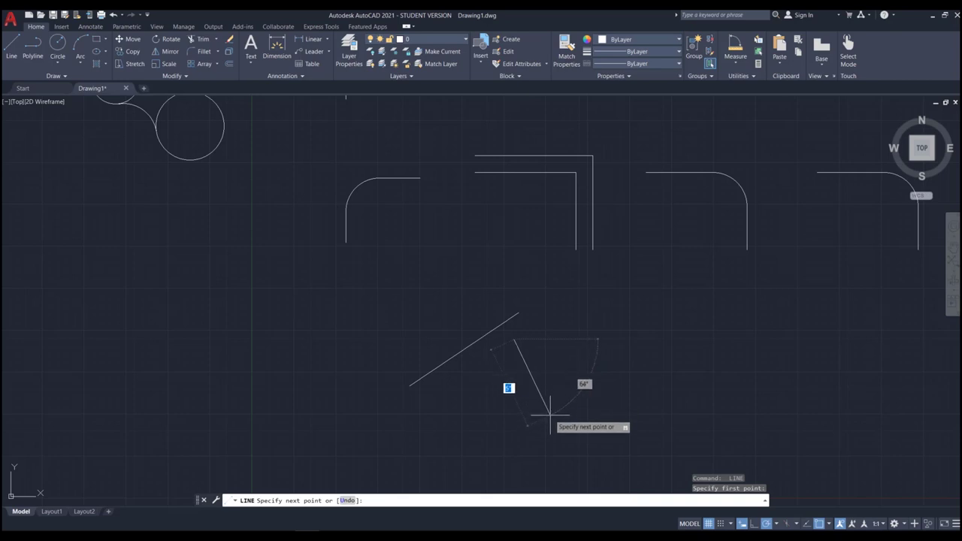
click(550, 415)
key(Return)
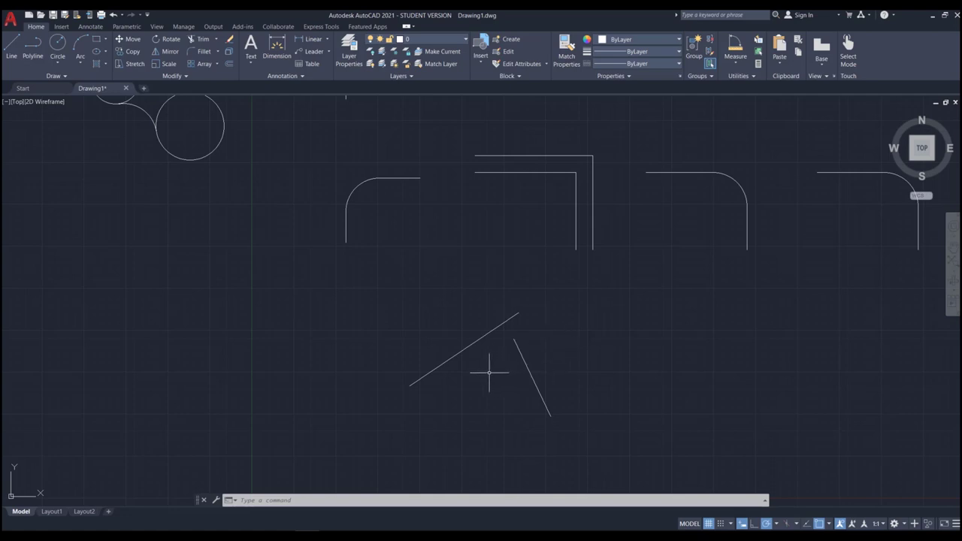
Step: Fillet the slanted line and the descending line below it with a radius of 1"
text(f)
key(Return)
text(r)
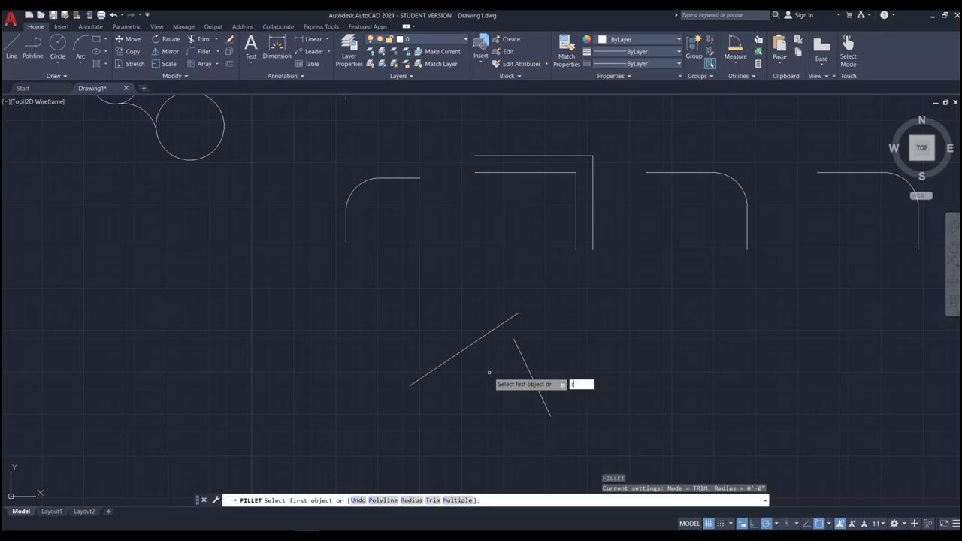
key(Return)
text(1)
key(Return)
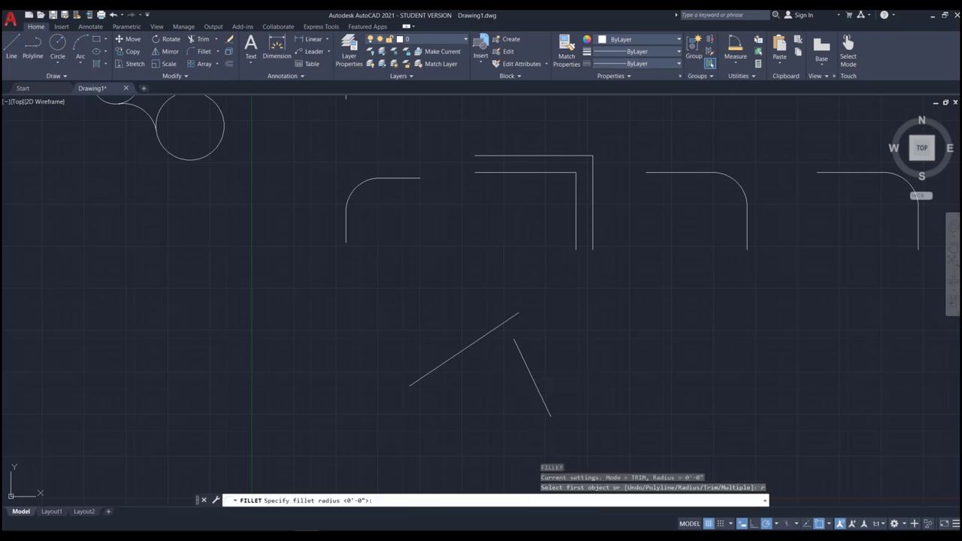
click(472, 343)
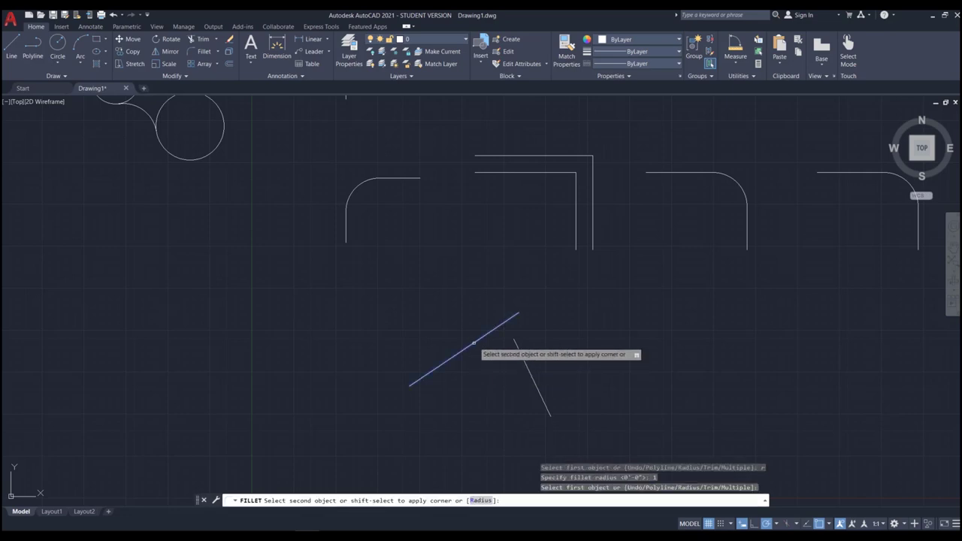
click(517, 348)
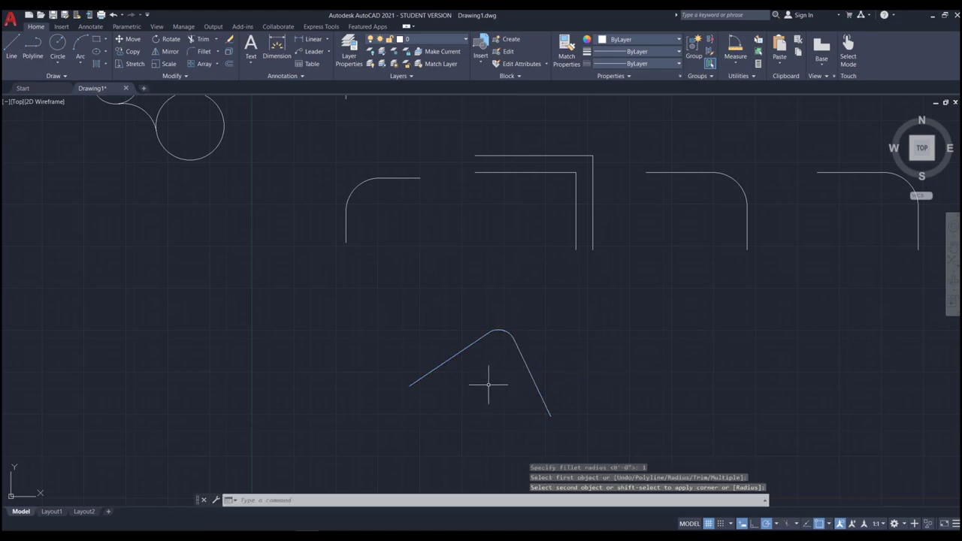
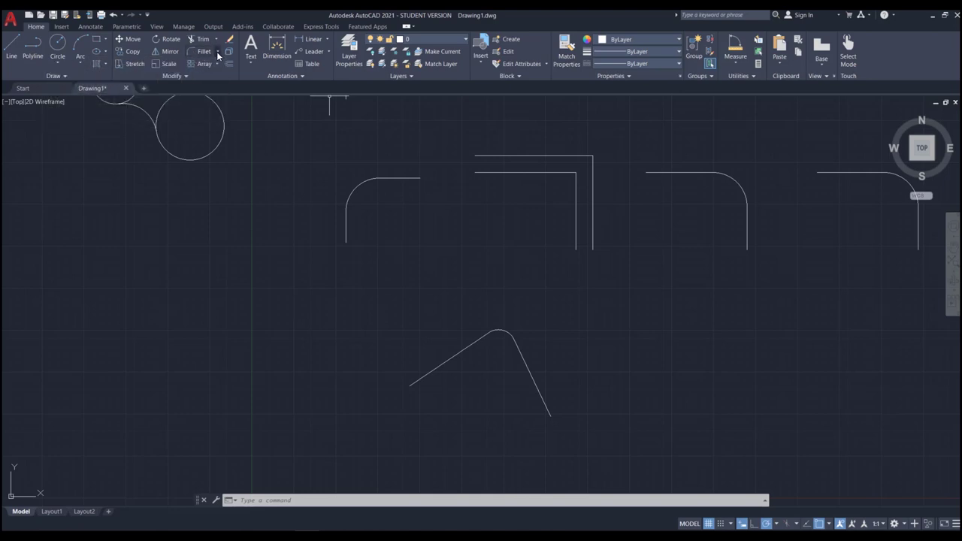
click(216, 52)
click(216, 51)
click(217, 51)
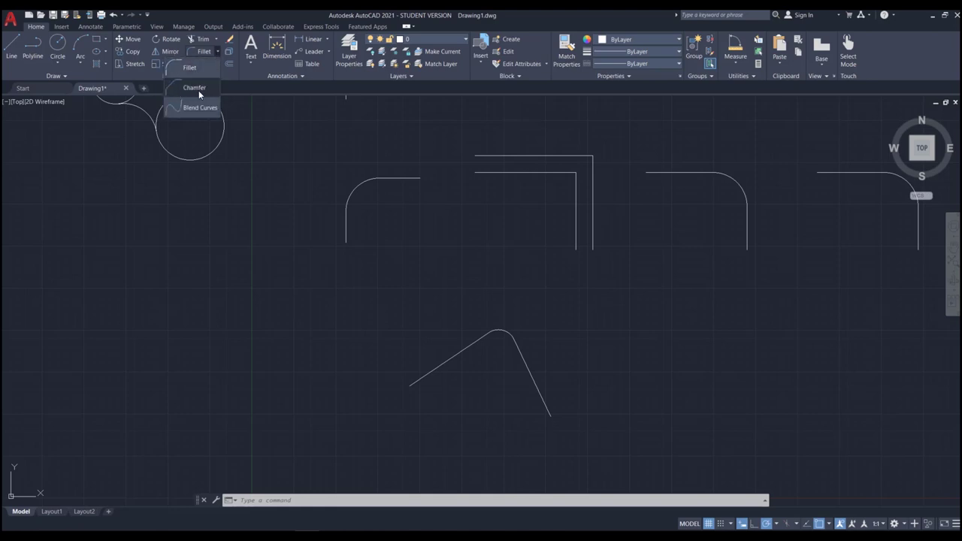
click(197, 87)
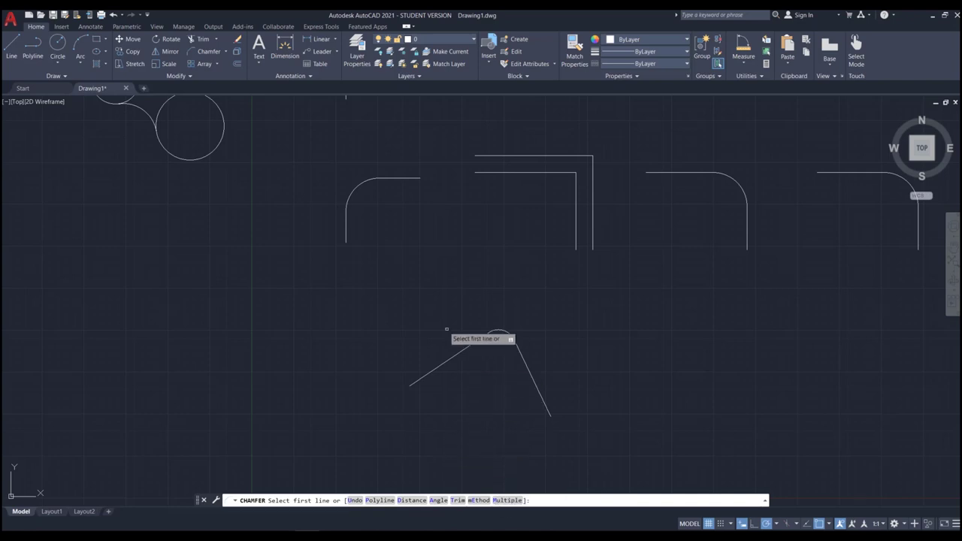
key(Escape)
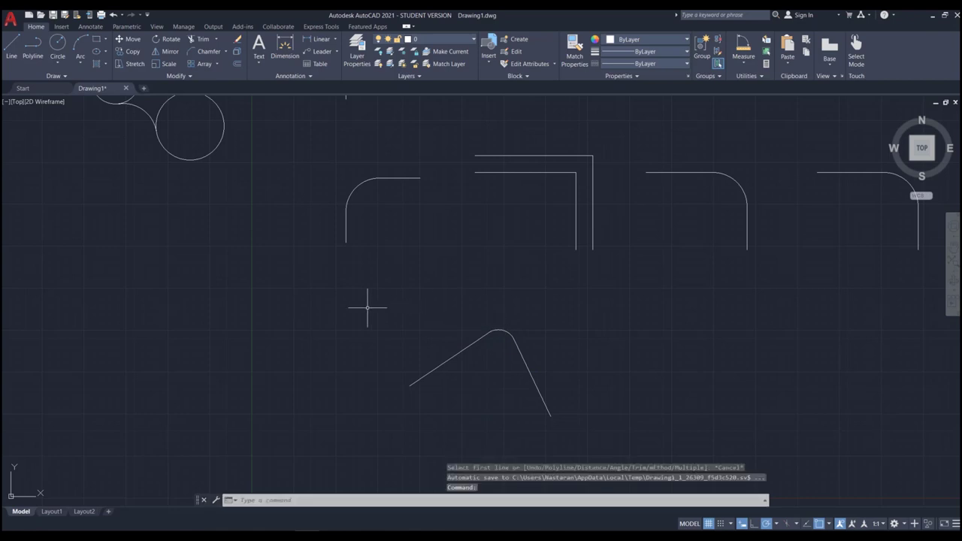
Step: Draw a short horizontal line in the empty area to the right of the filleted slanted pair
scroll(374, 310, down, 2)
scroll(552, 332, up, 2)
text(l)
key(Return)
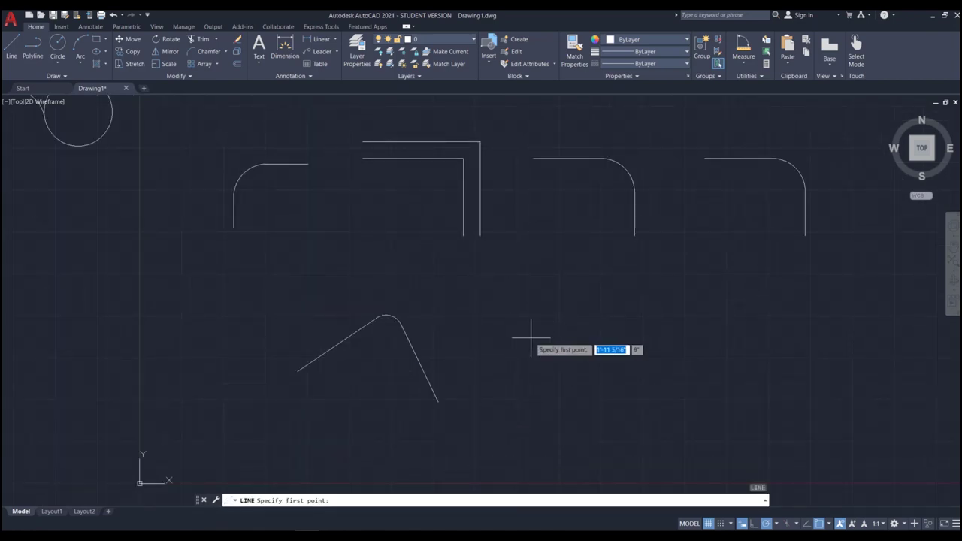
click(592, 330)
click(628, 330)
key(Return)
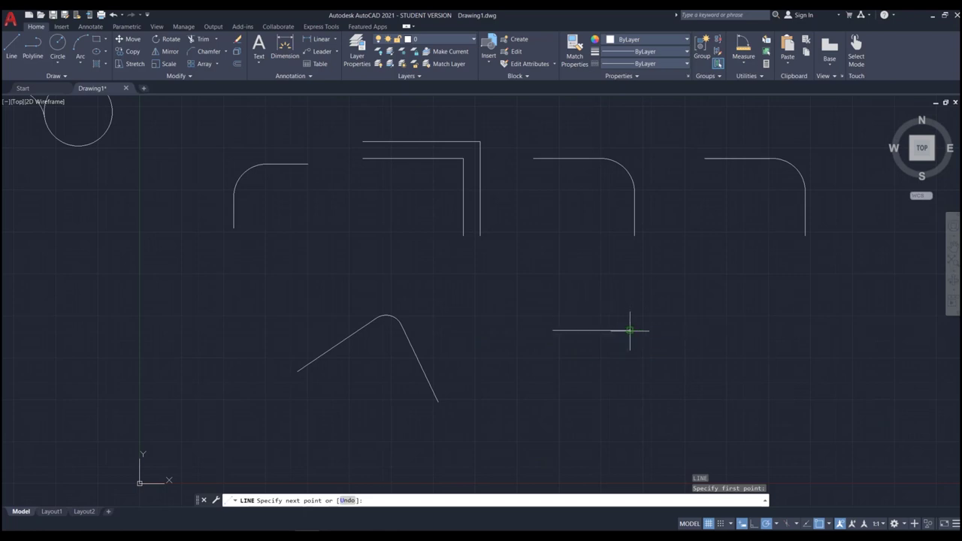
Step: Draw a separate vertical line just below and to the right of the horizontal line's right end
key(Return)
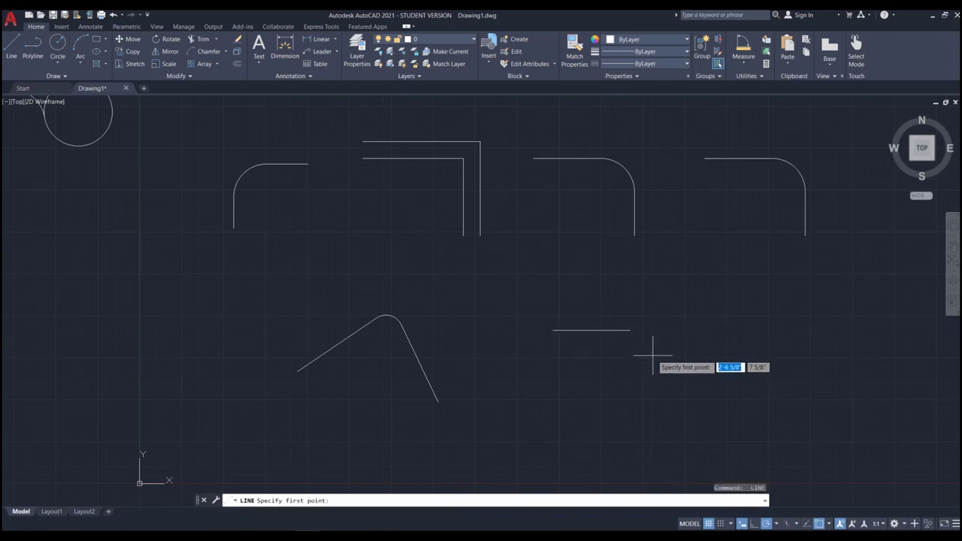
click(654, 352)
click(654, 408)
key(Return)
Step: Copy the horizontal and vertical line pair twice to the right, making a row of three evenly spaced pairs
scroll(492, 349, down, 5)
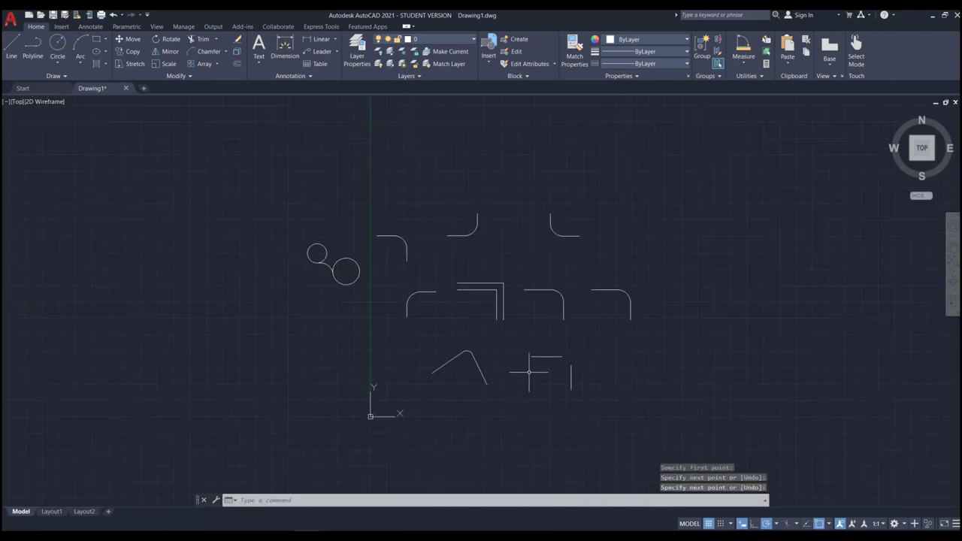
scroll(558, 340, up, 3)
click(557, 329)
click(497, 379)
text(co)
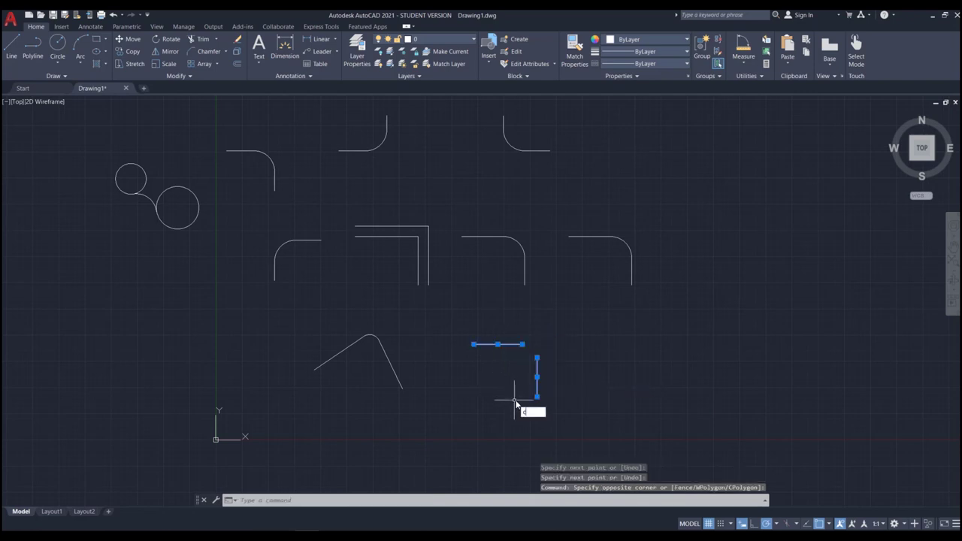
key(Return)
click(541, 424)
click(625, 424)
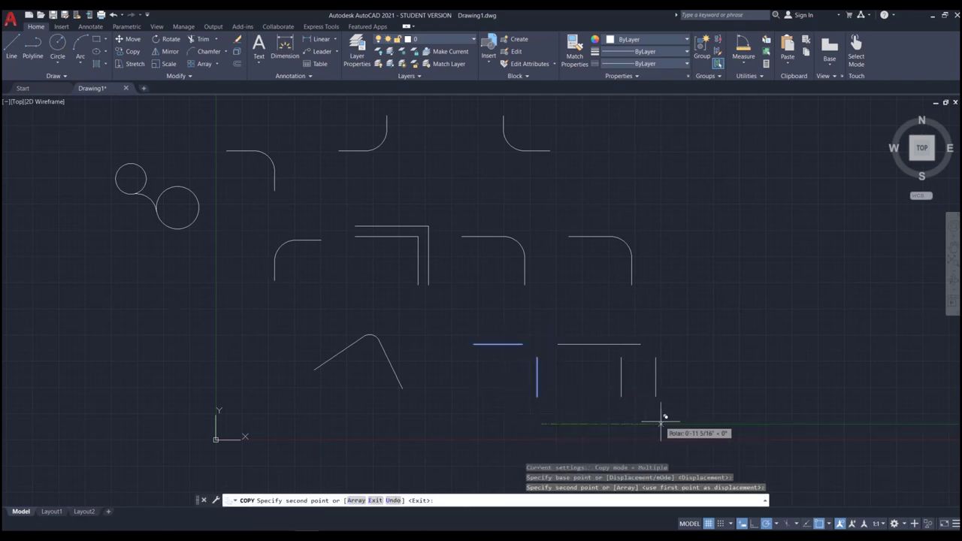
click(710, 423)
key(Escape)
Step: Try chamfering the leftmost of the three line pairs with the default zero distances, and undo it
scroll(519, 359, up, 4)
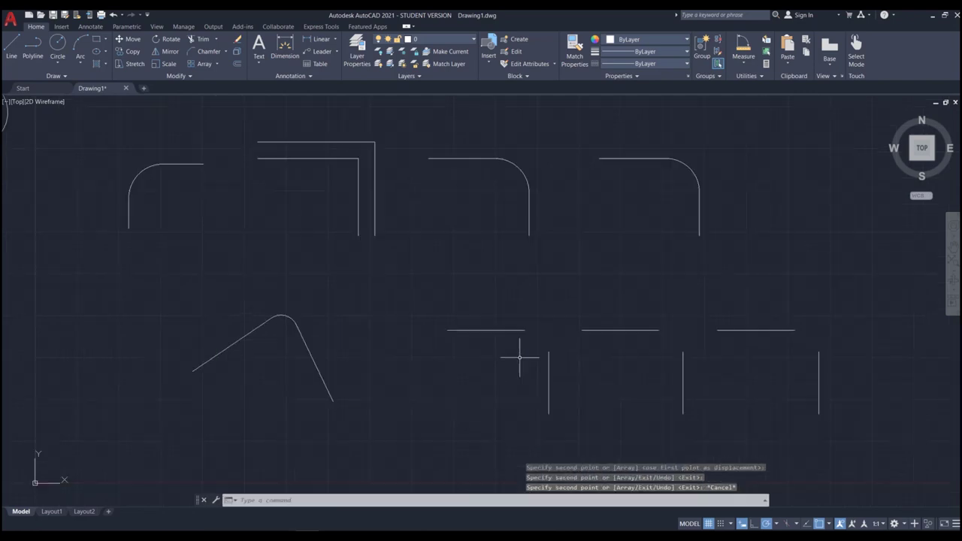
text(c)
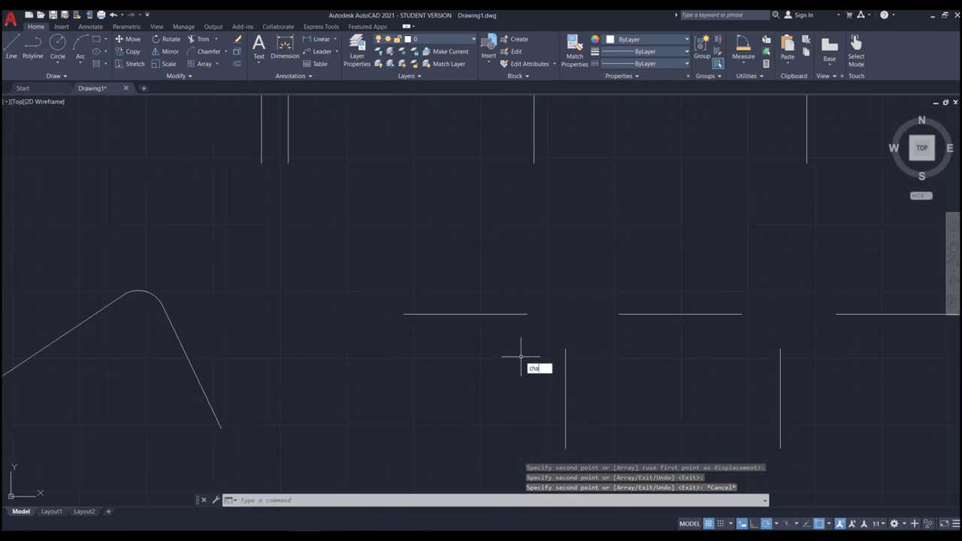
text(ha)
key(Return)
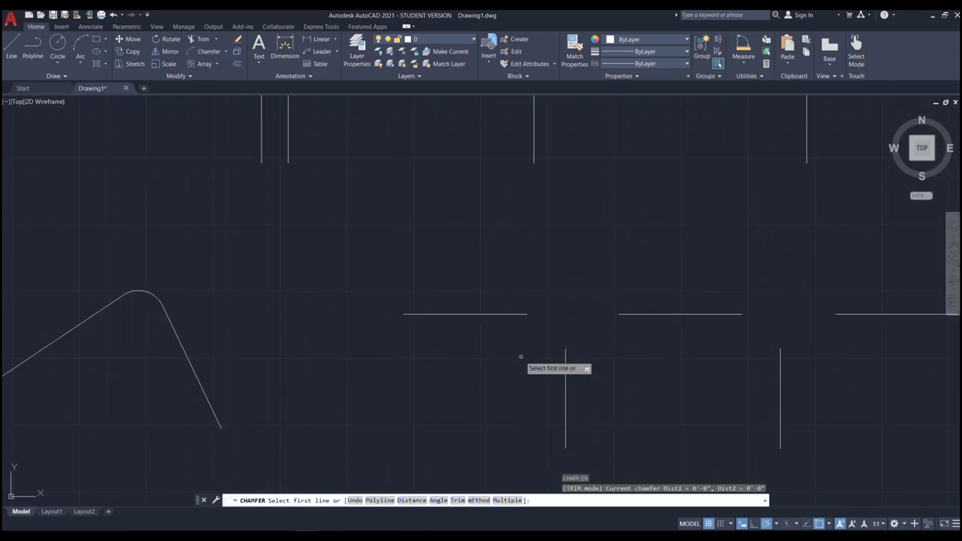
click(515, 315)
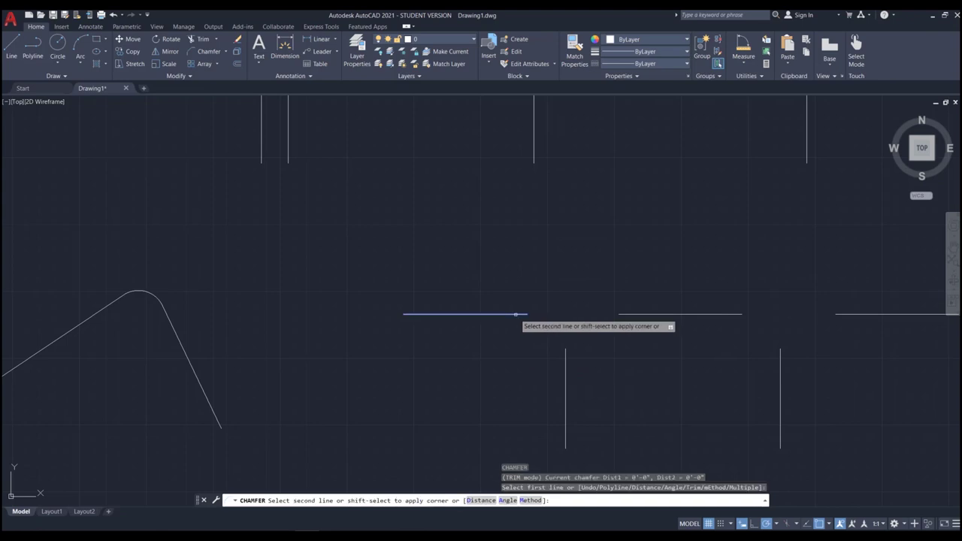
click(565, 358)
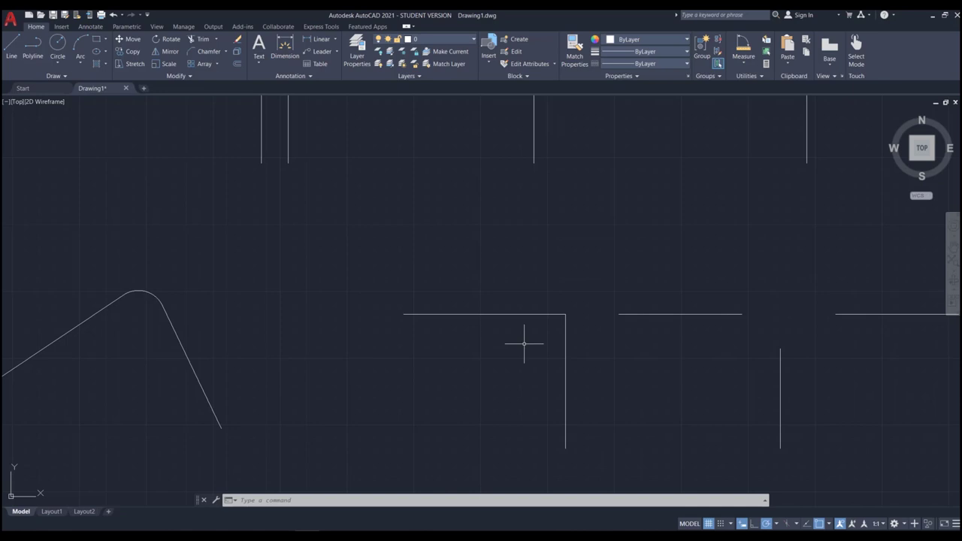
key(ctrl+z)
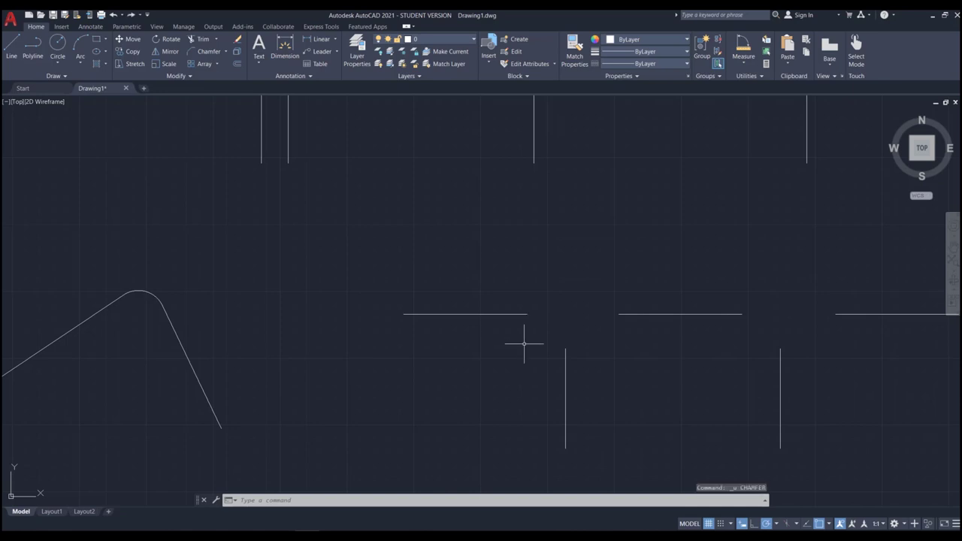
key(Escape)
Step: Chamfer the leftmost of the three line pairs with both chamfer distances set to 1"
text(ch)
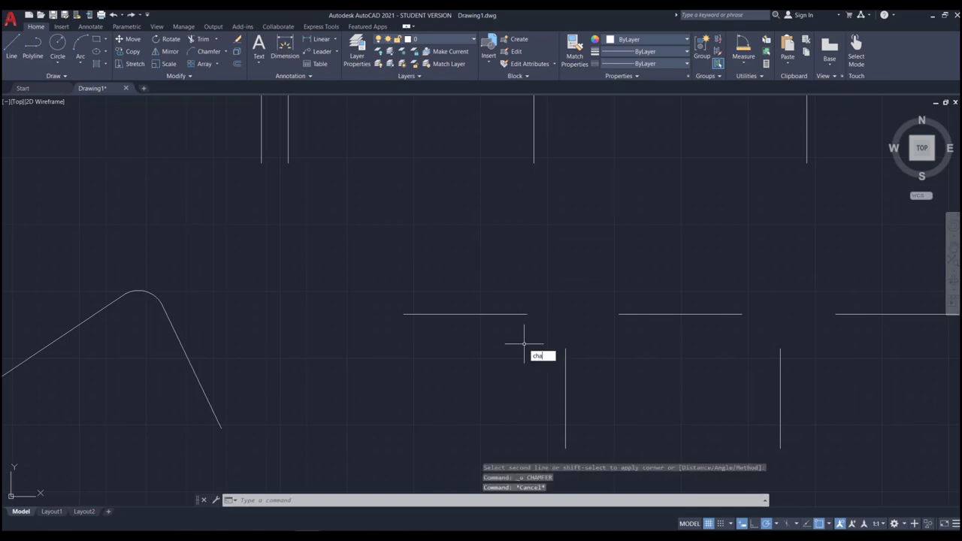
text(a)
key(Return)
text(d)
key(Return)
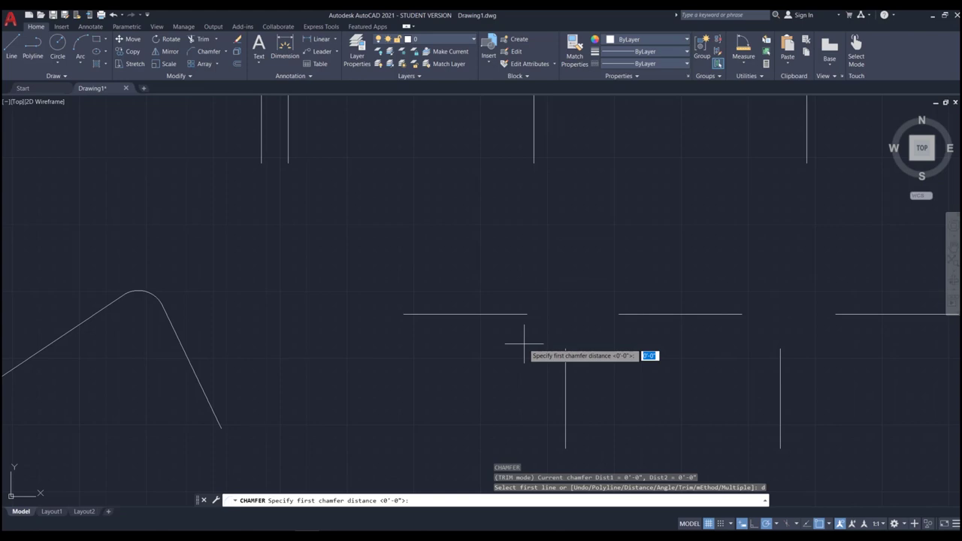
text(1)
key(Return)
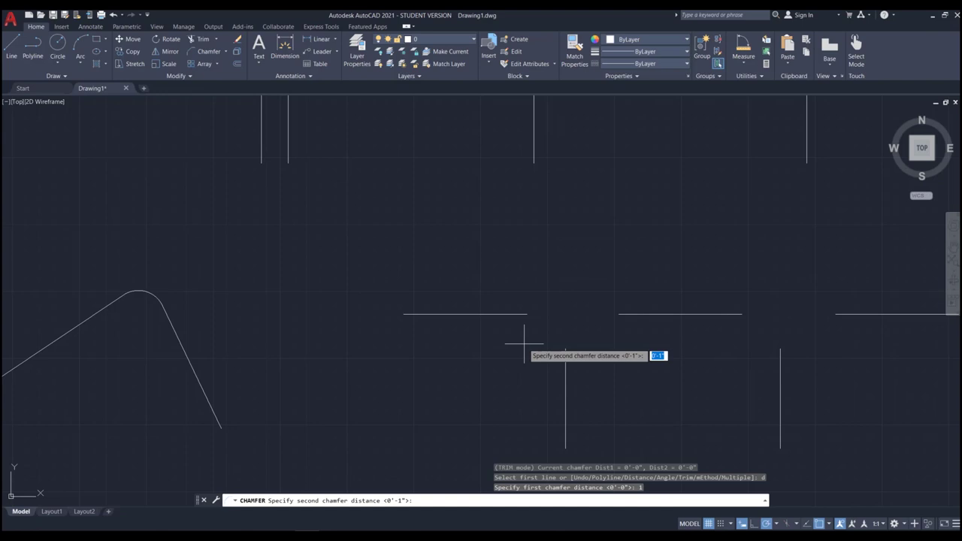
text(1)
key(Return)
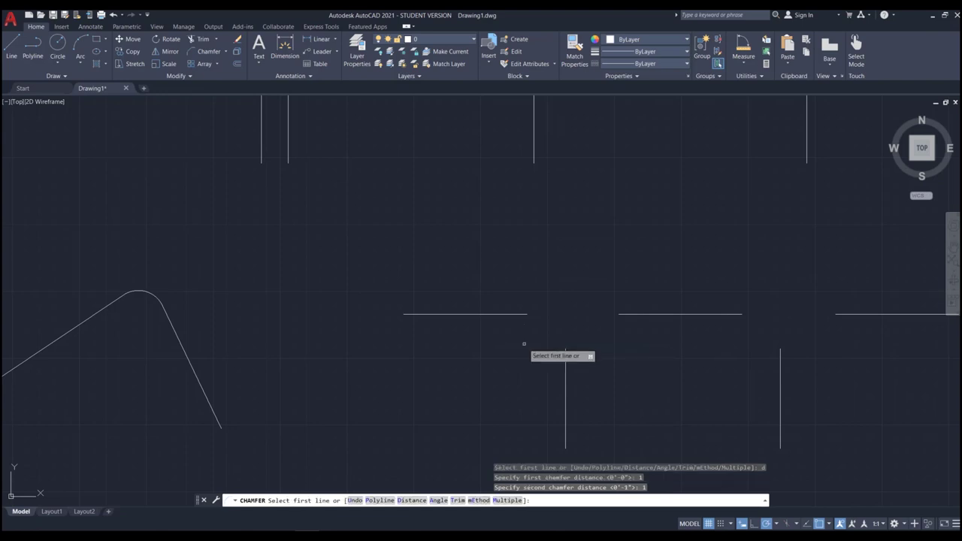
click(524, 315)
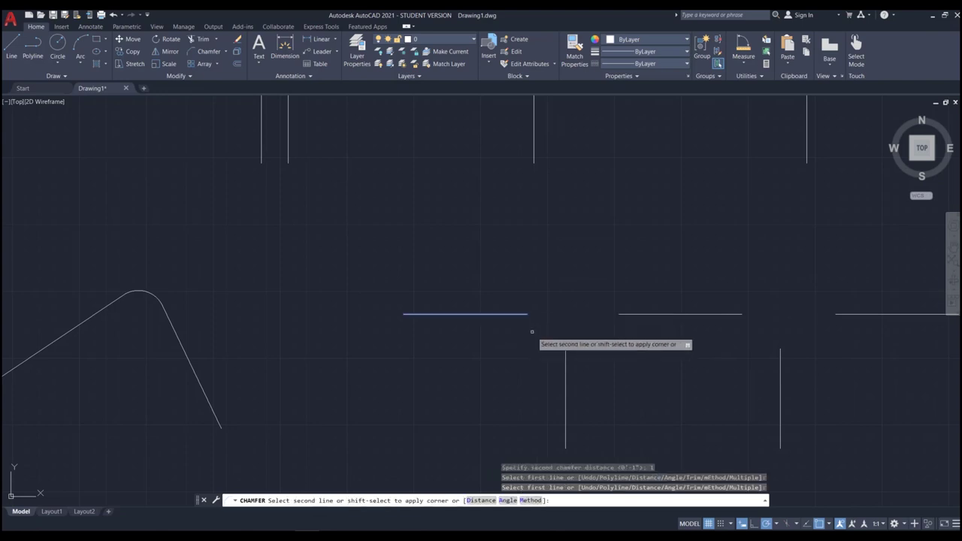
click(566, 370)
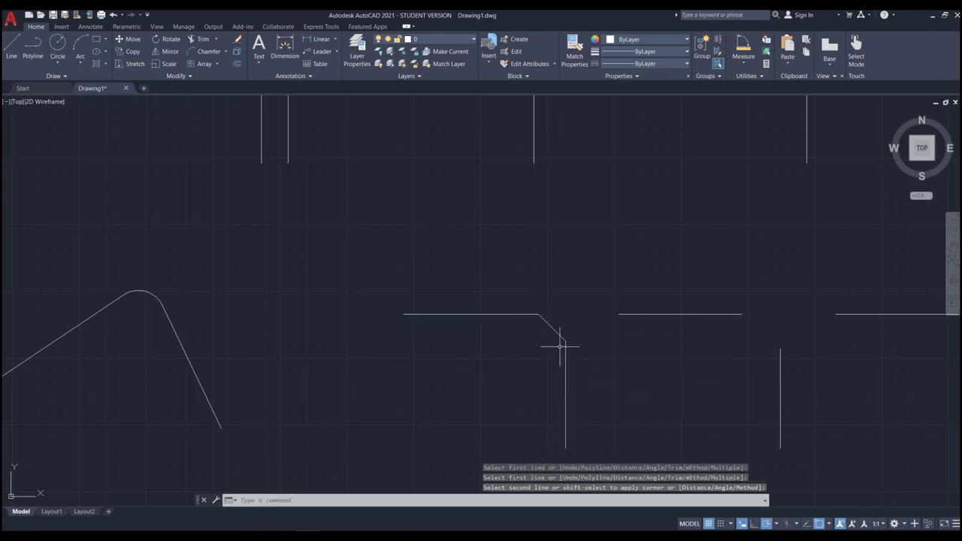
scroll(569, 326, up, 4)
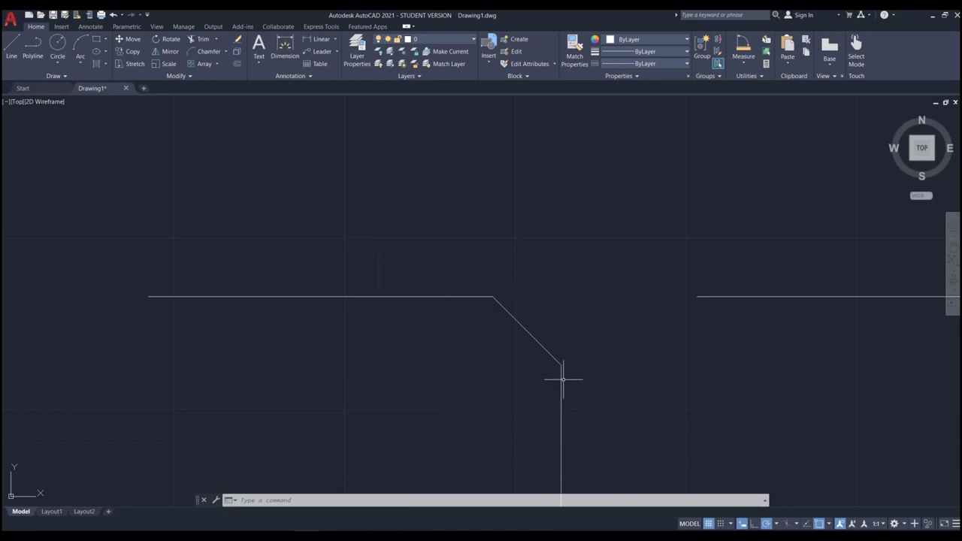
click(563, 298)
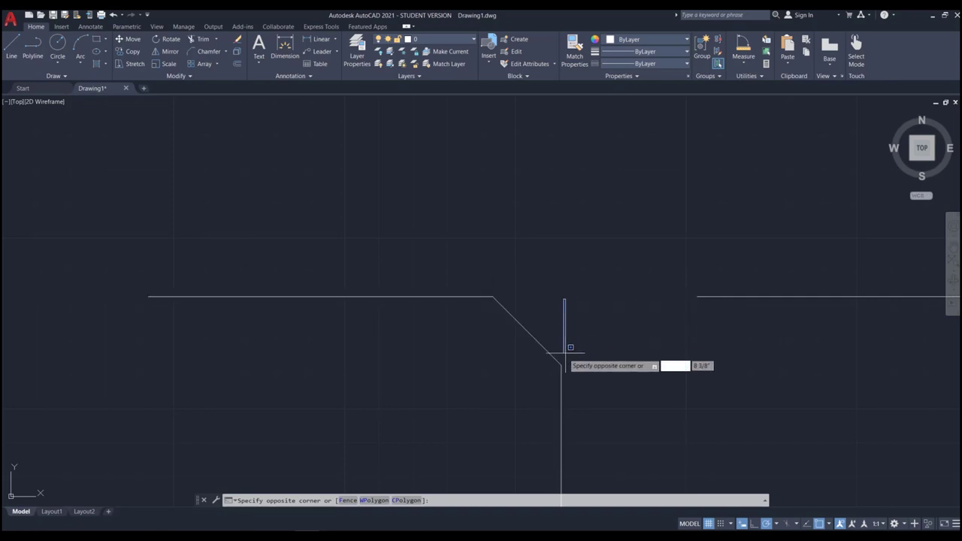
key(Escape)
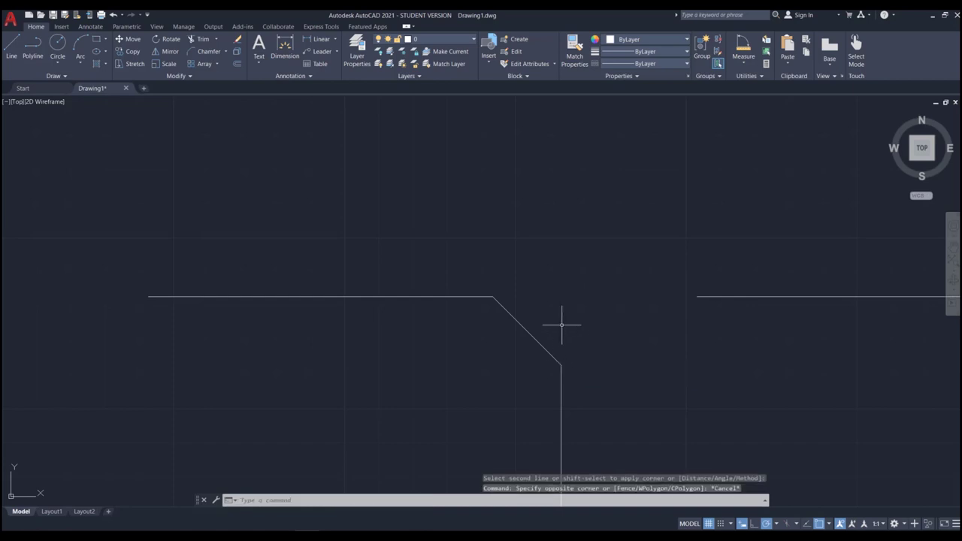
Step: Chamfer the middle line pair with a 1" distance on the horizontal line and a 3" distance on the vertical line
scroll(526, 304, down, 5)
scroll(551, 314, up, 1)
scroll(551, 314, up, 2)
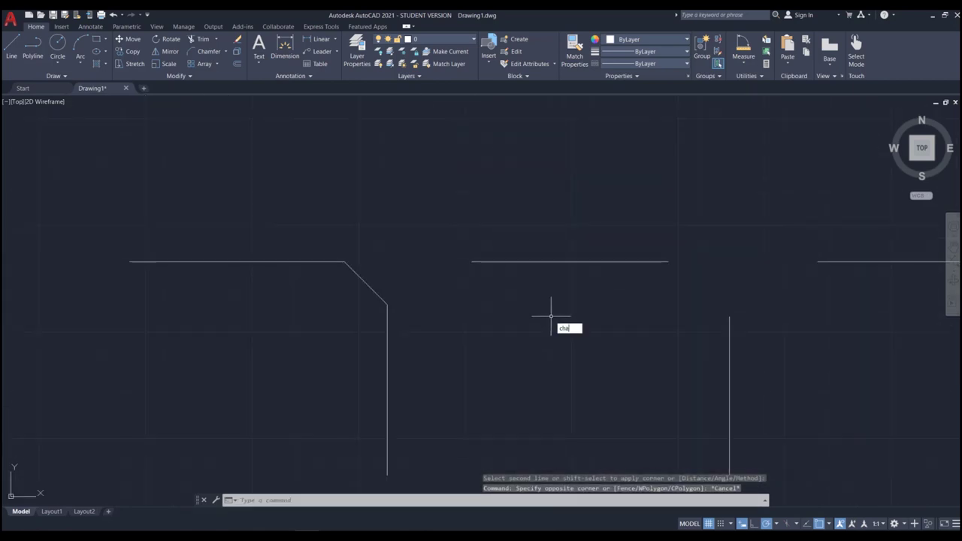
key(Return)
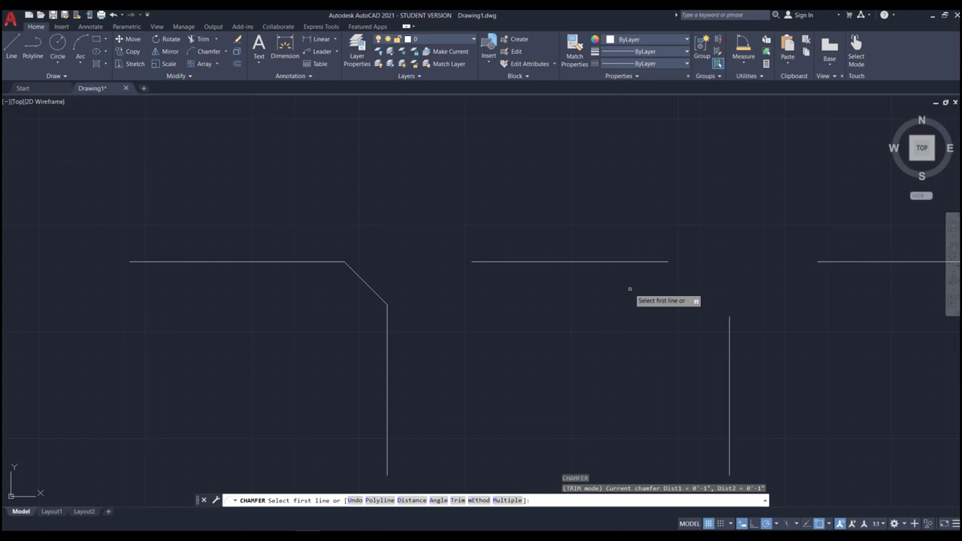
text(d)
key(Return)
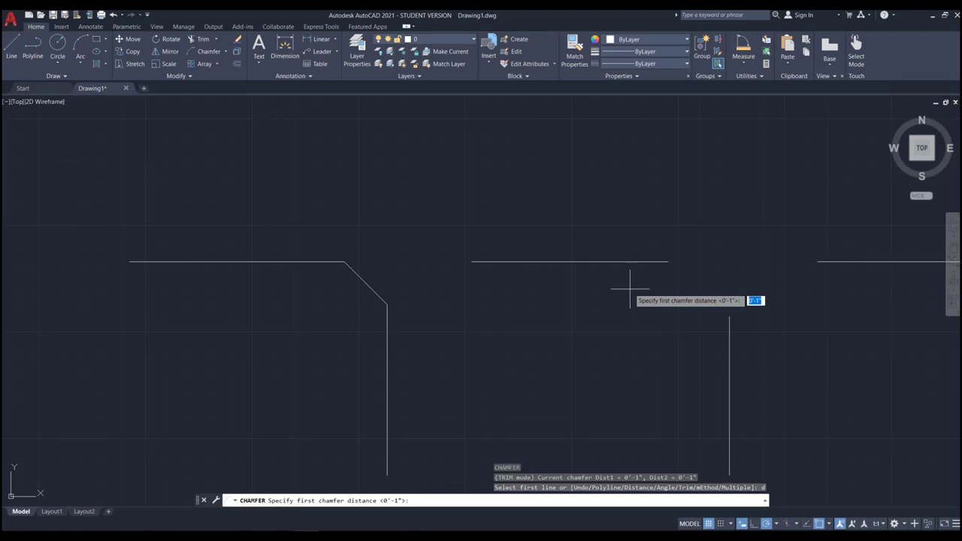
text(1)
key(Return)
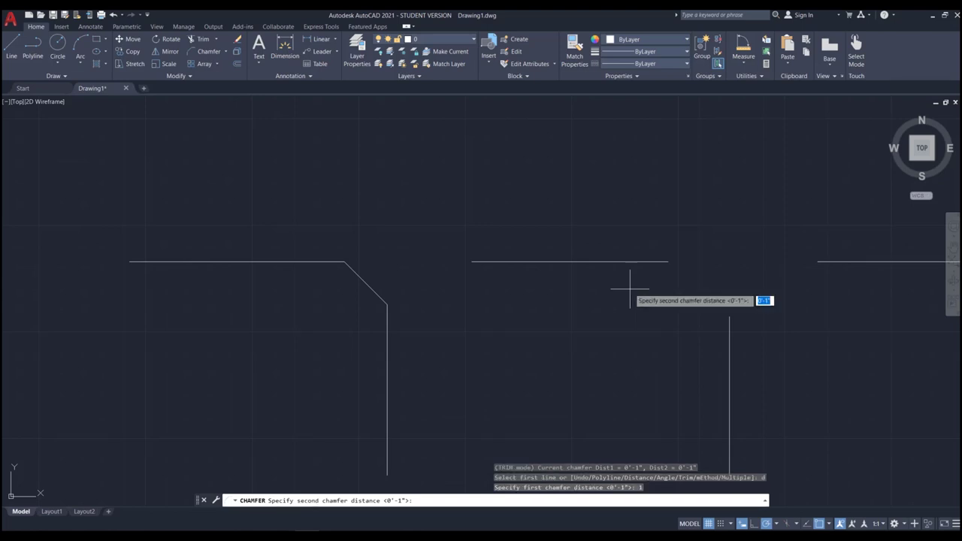
text(2)
key(Return)
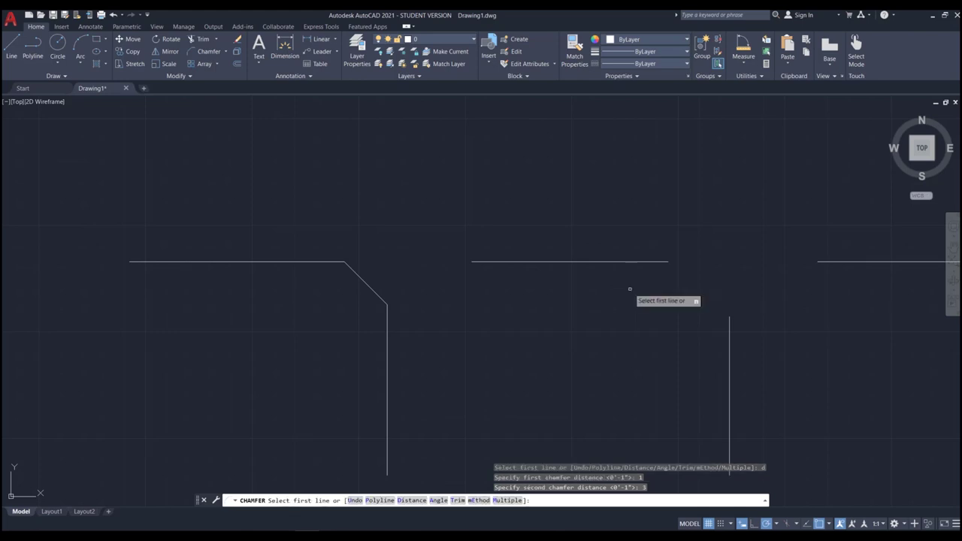
click(644, 261)
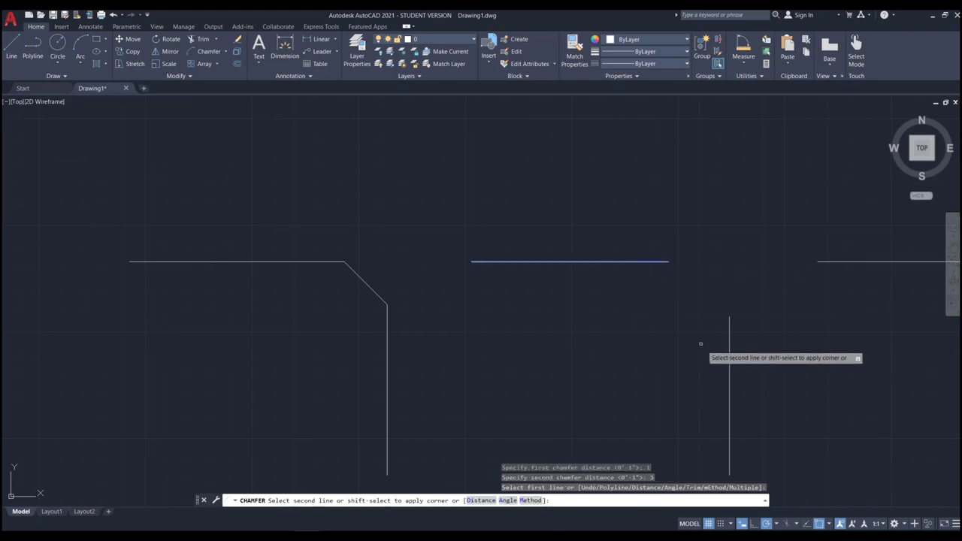
click(729, 408)
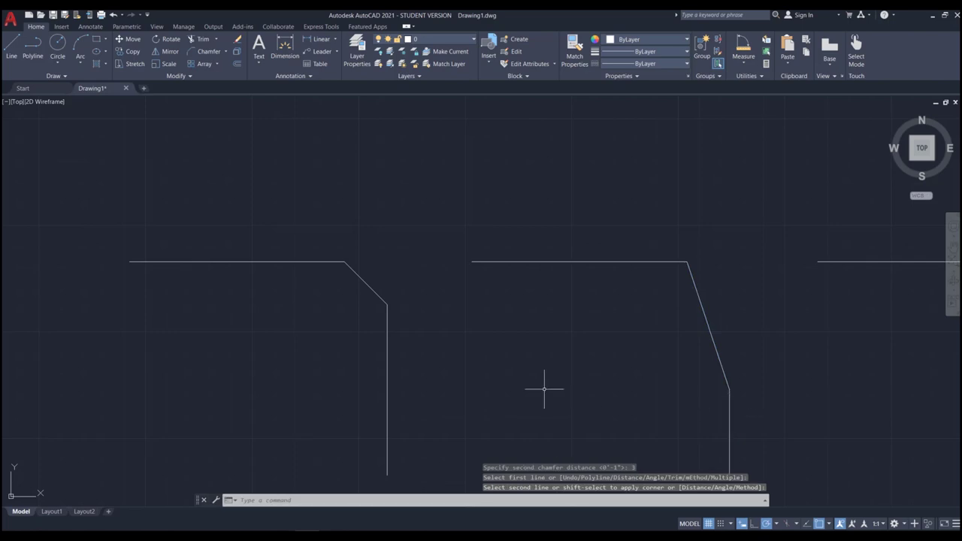
Step: Chamfer the rightmost line pair by angle, with a 3" length on the horizontal line and a 30° angle
scroll(551, 327, down, 1)
scroll(654, 326, up, 1)
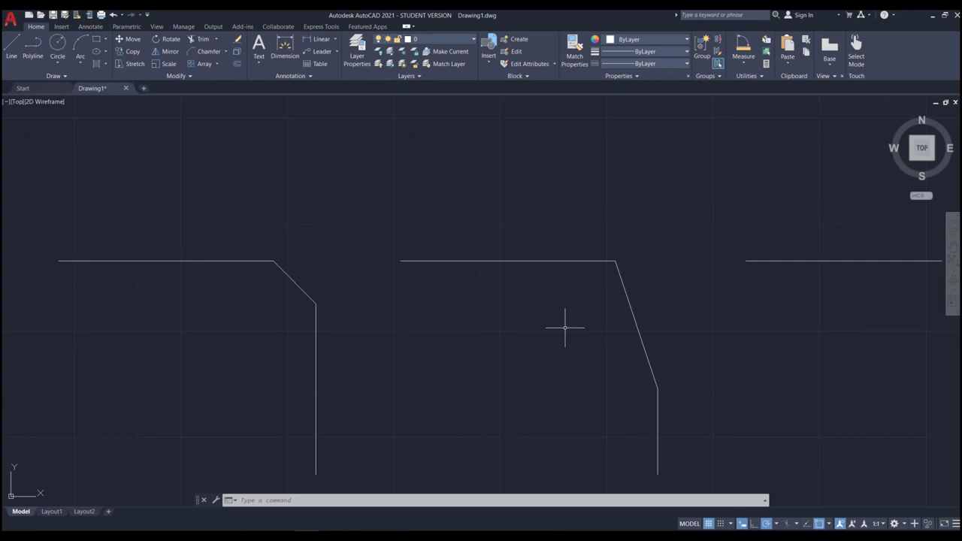
scroll(565, 328, down, 3)
scroll(663, 329, up, 4)
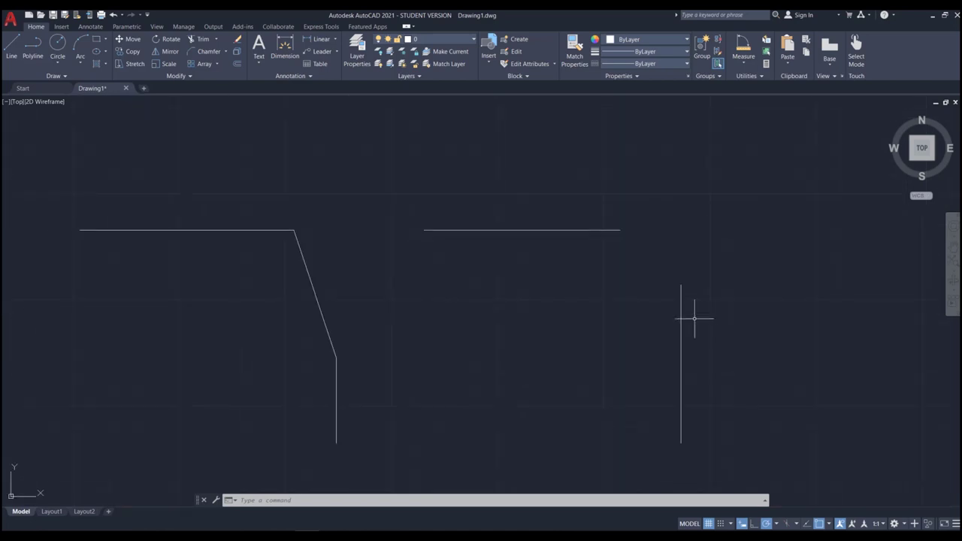
scroll(645, 242, up, 2)
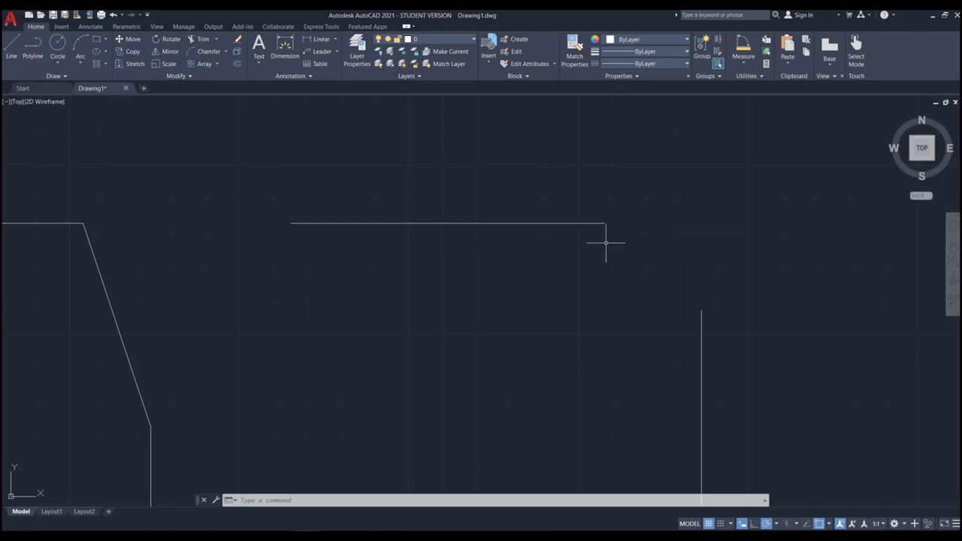
text(cha)
key(Return)
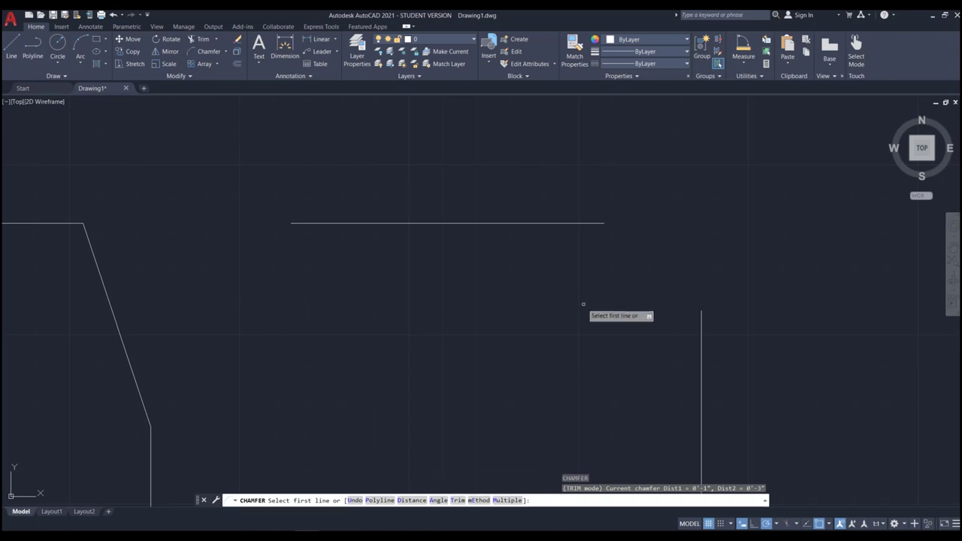
text(a)
key(Return)
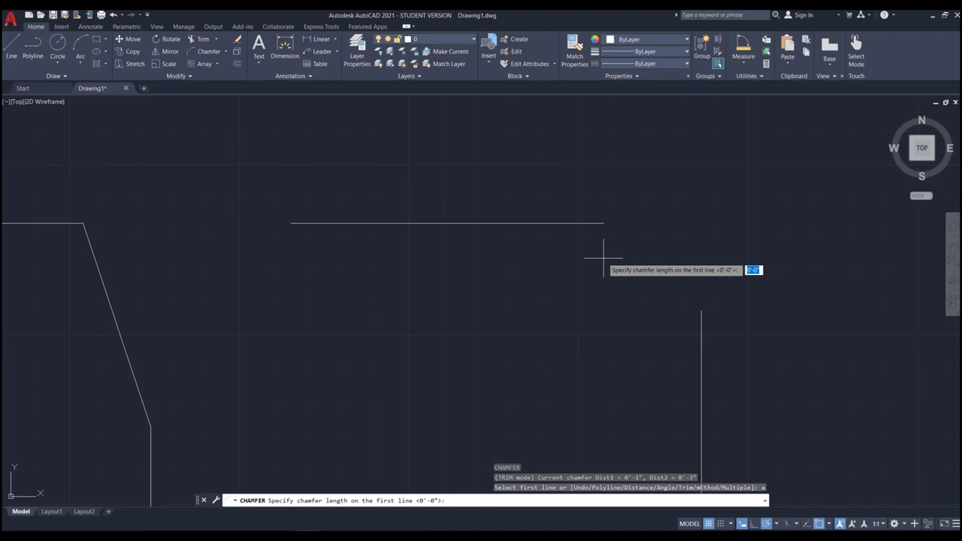
text(3)
key(Return)
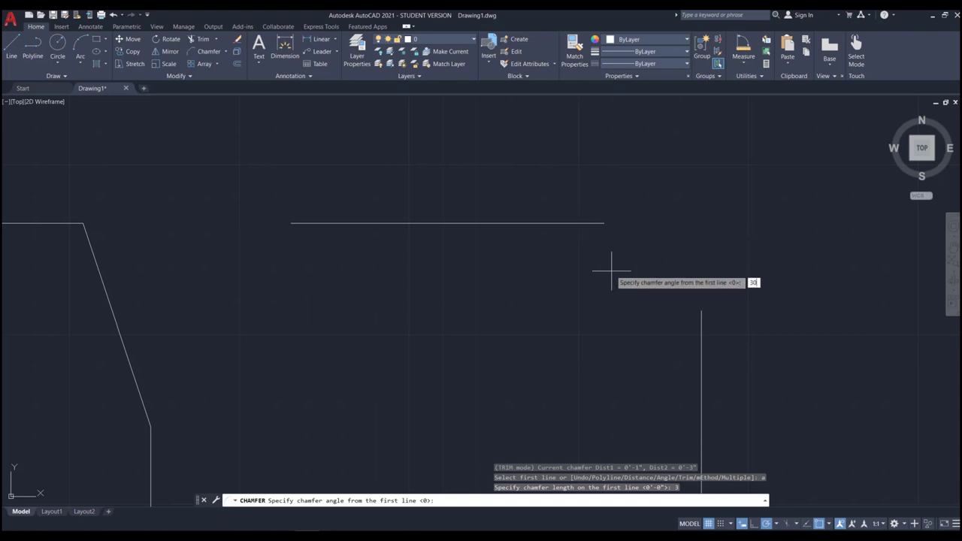
key(Return)
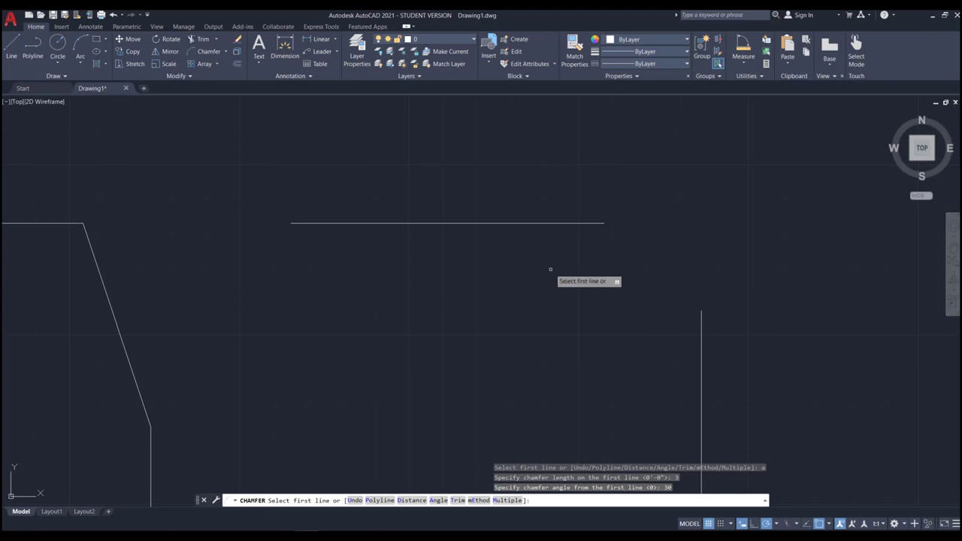
click(538, 223)
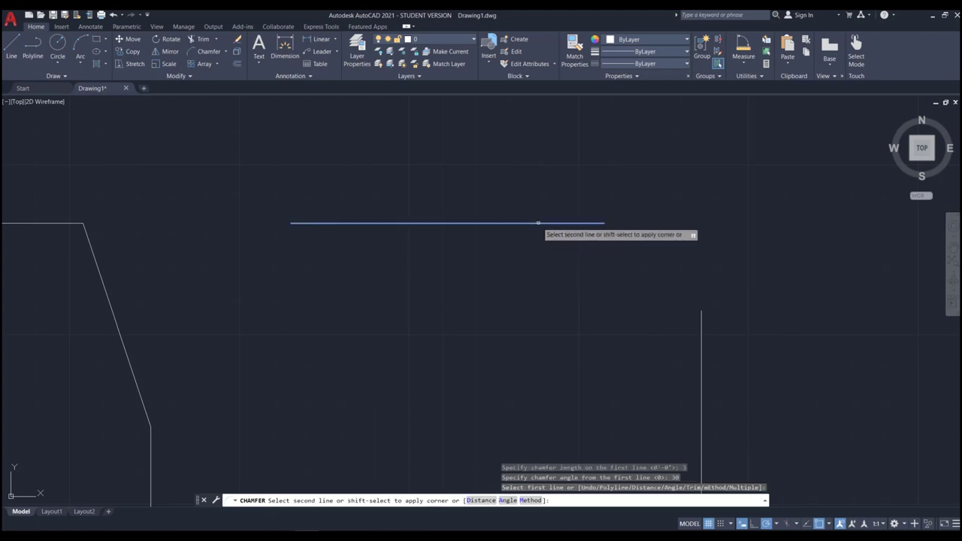
click(701, 353)
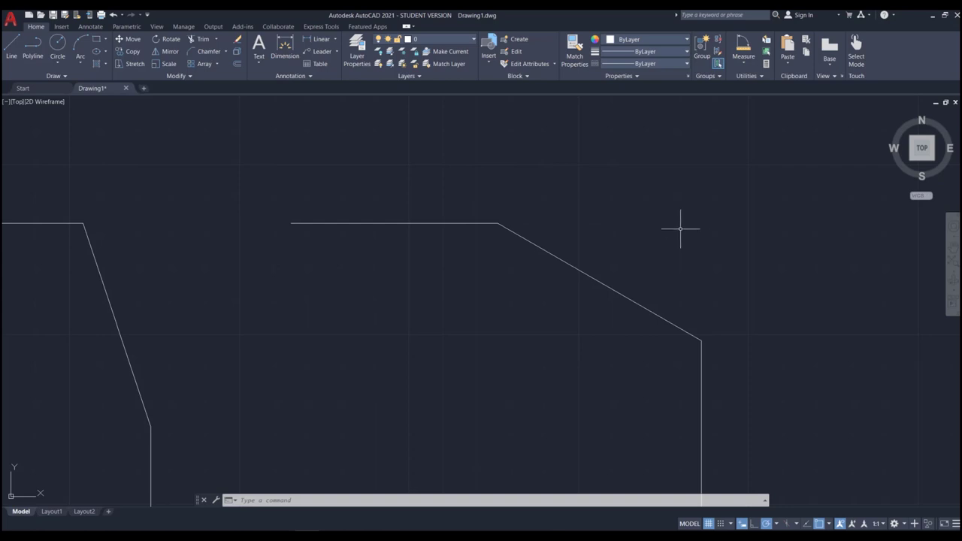
Step: Draw a single horizontal line in the empty space to the right of the three chamfered line pairs
scroll(402, 319, down, 1)
scroll(401, 319, down, 4)
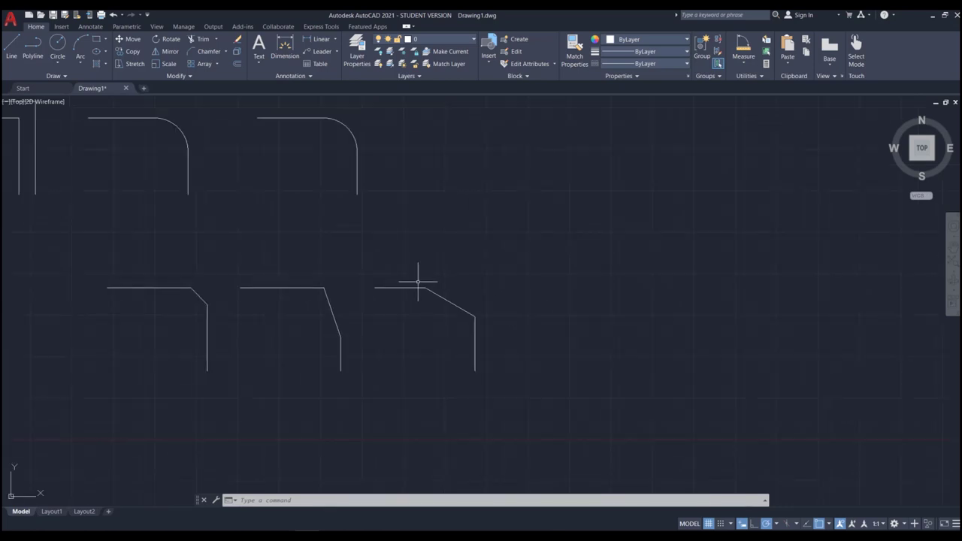
scroll(554, 337, up, 2)
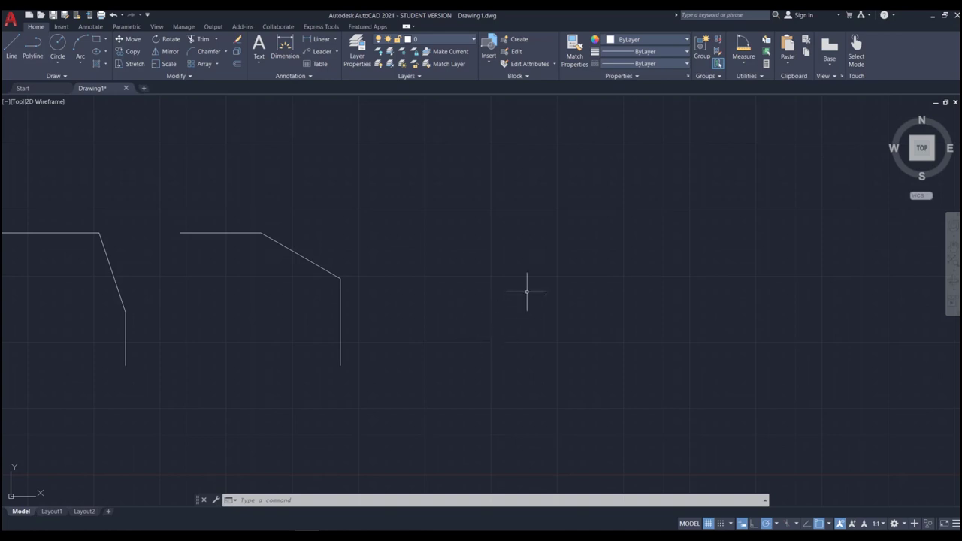
text(l)
key(Return)
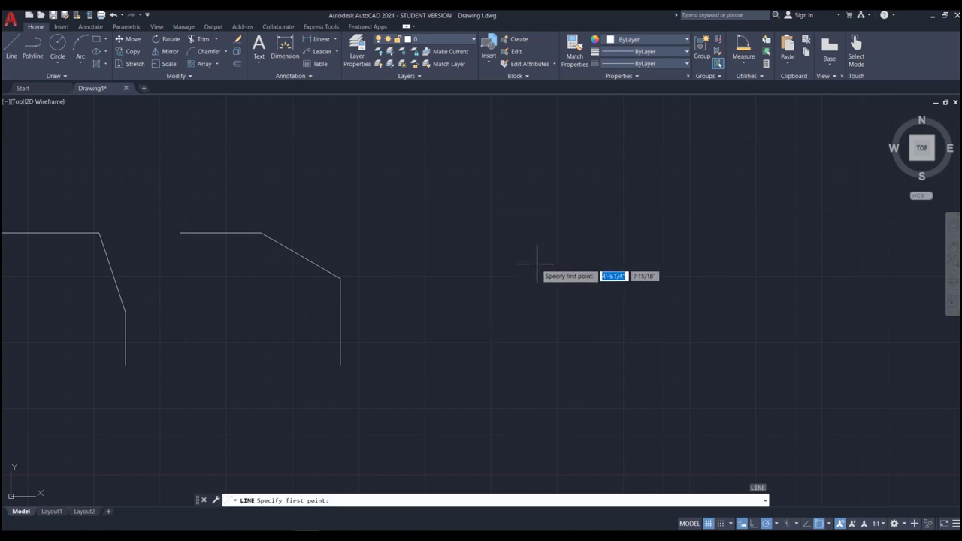
click(537, 264)
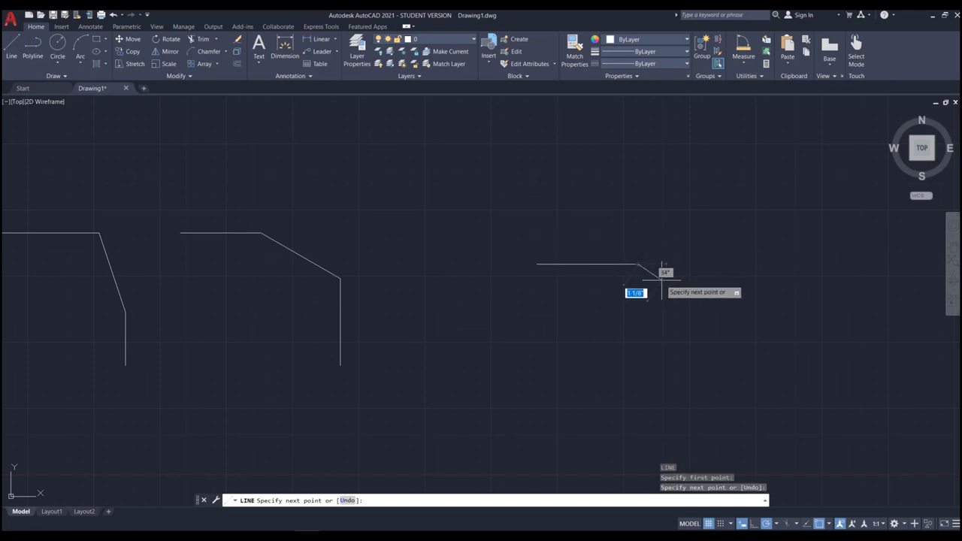
click(650, 278)
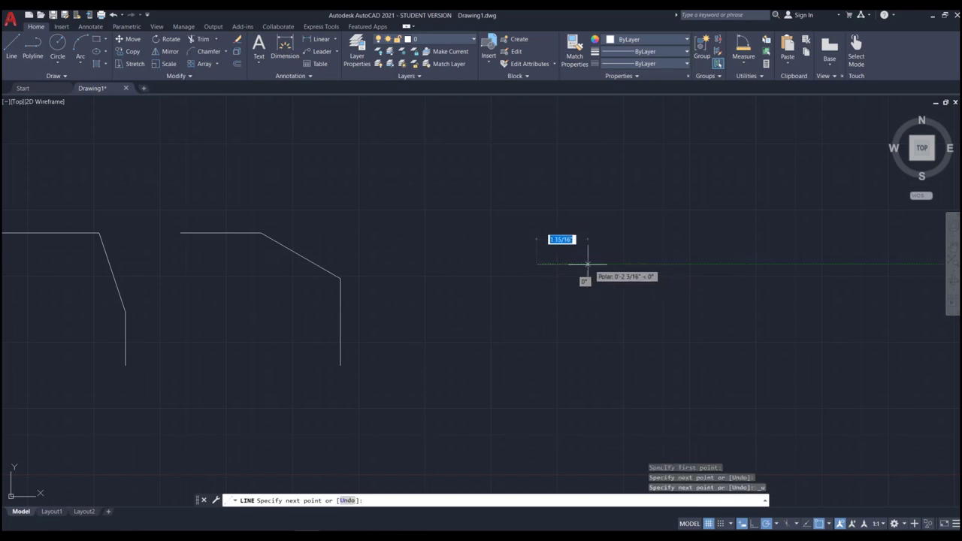
key(ctrl+z)
click(752, 264)
key(Return)
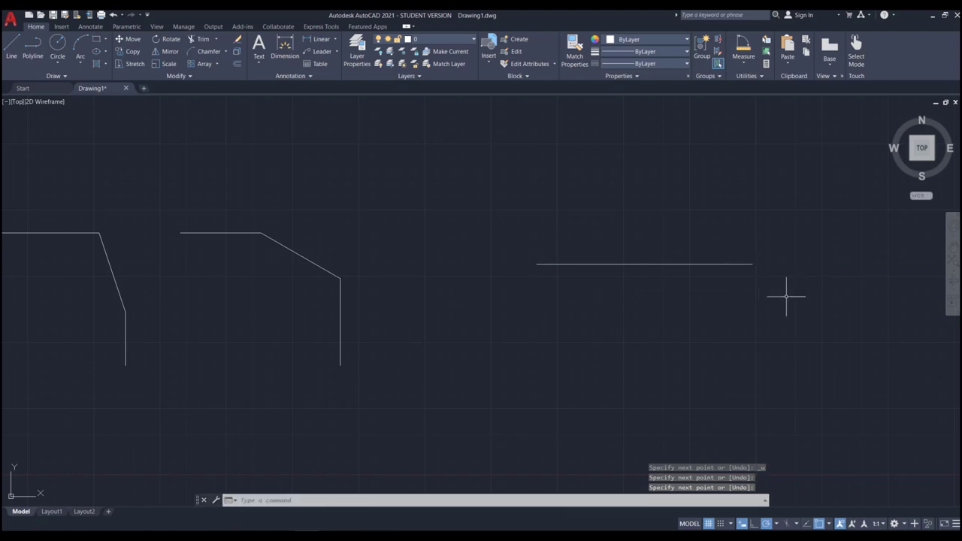
Step: Draw a separate vertical line about 5 1/4" long just below and to the right of the new horizontal line's right end
key(Return)
click(801, 308)
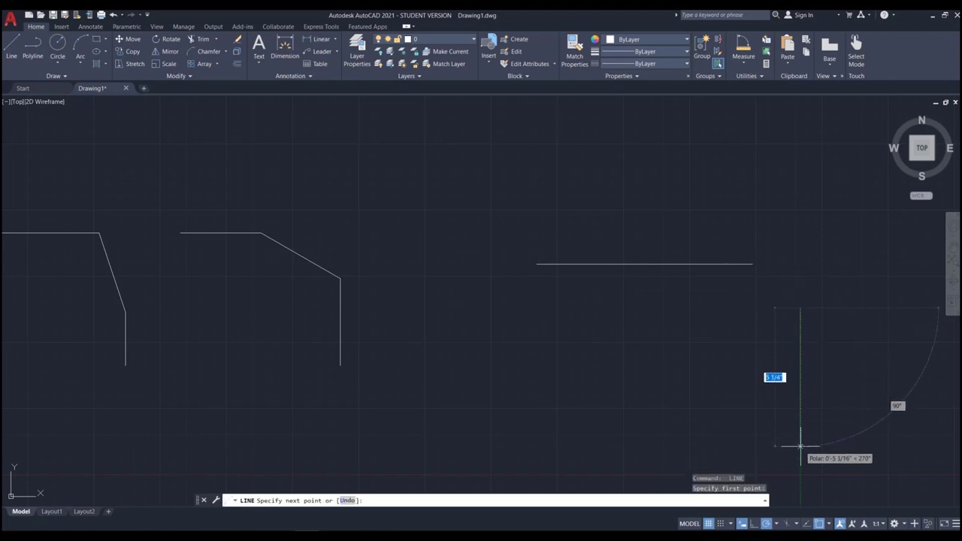
click(800, 446)
key(Return)
scroll(547, 304, down, 2)
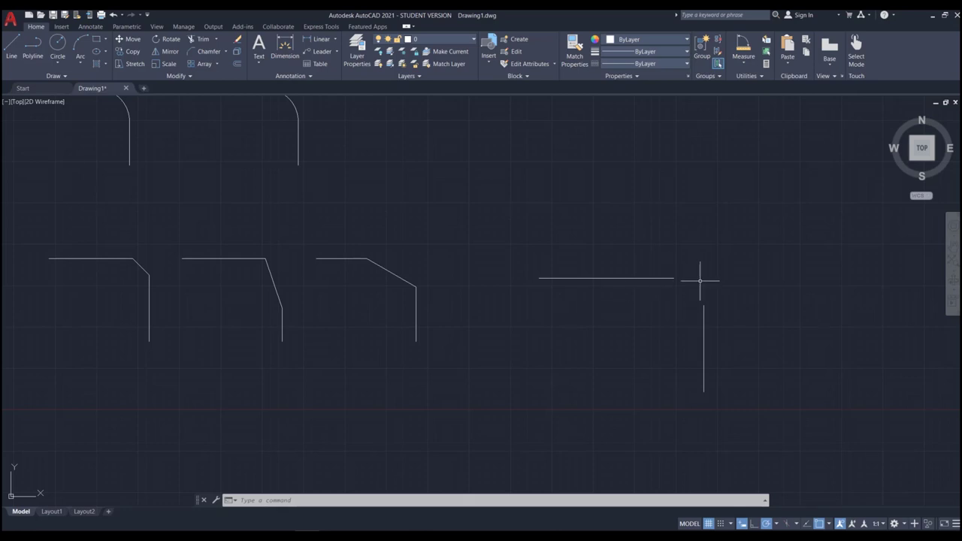
Step: Try chamfering the new line pair by angle with a 1" length on the horizontal line and a 45° angle, and undo it
scroll(709, 288, up, 2)
scroll(709, 288, up, 2)
scroll(524, 281, down, 2)
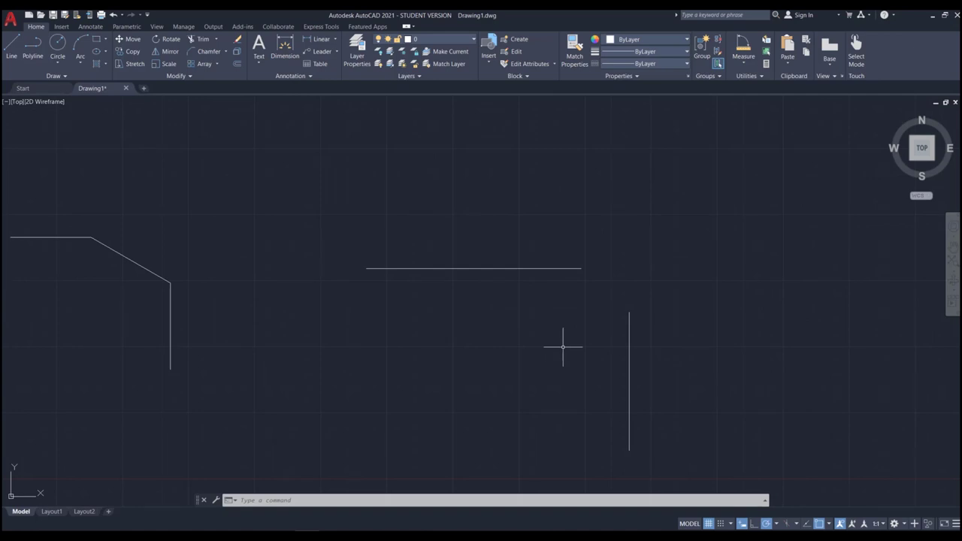
text(cha)
key(Return)
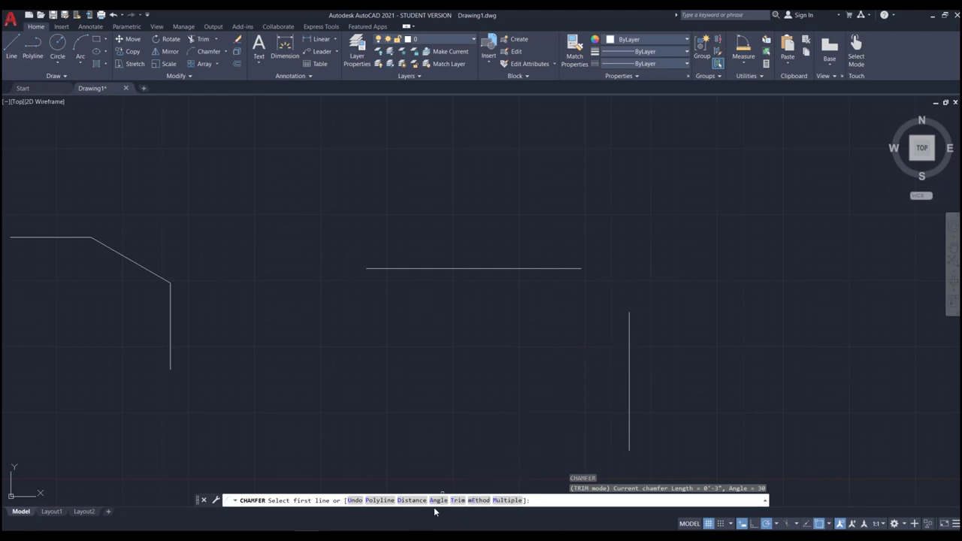
scroll(637, 319, up, 1)
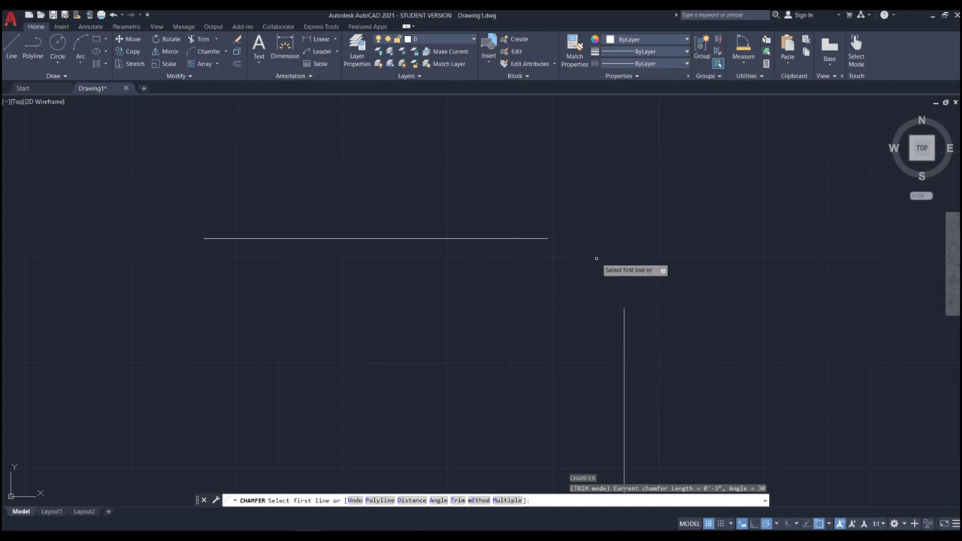
text(a)
key(Return)
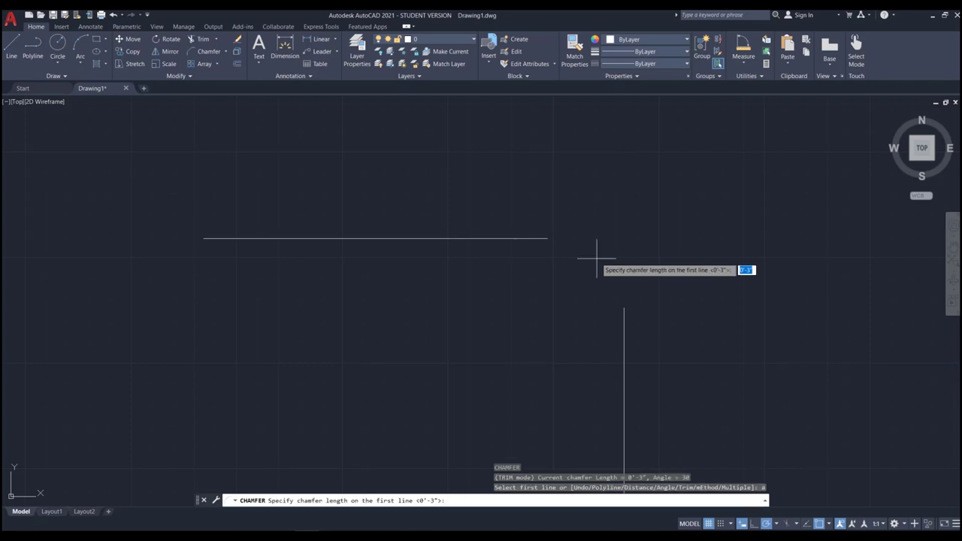
text(1)
key(Return)
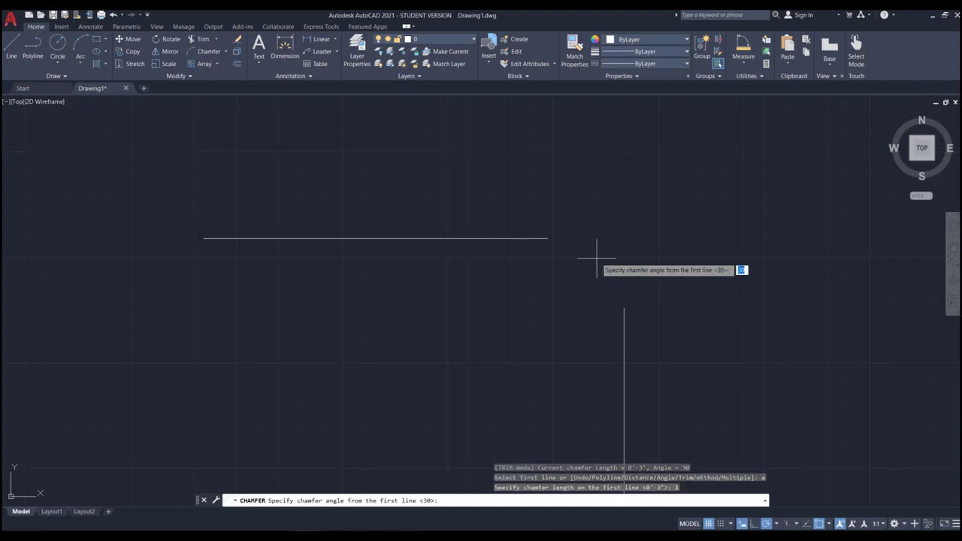
text(45)
key(Return)
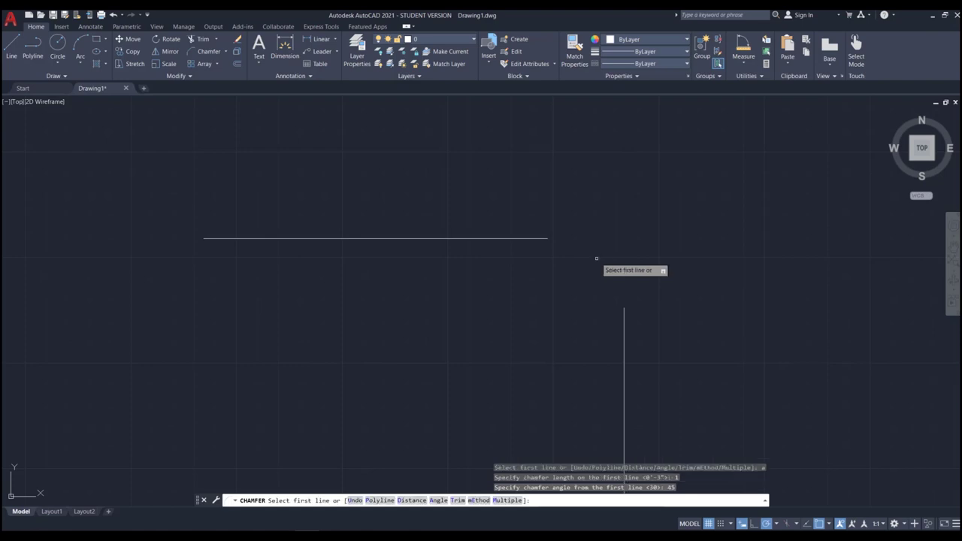
click(505, 238)
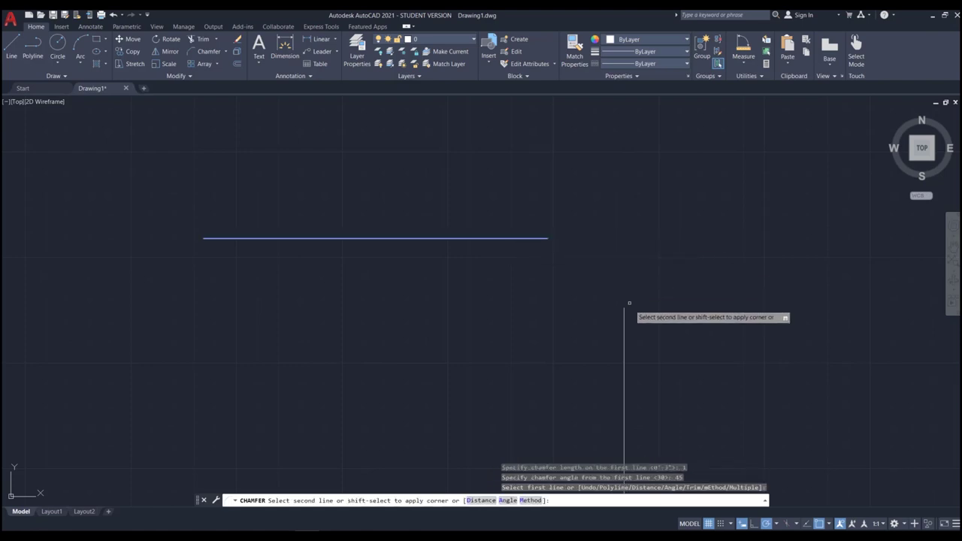
click(622, 332)
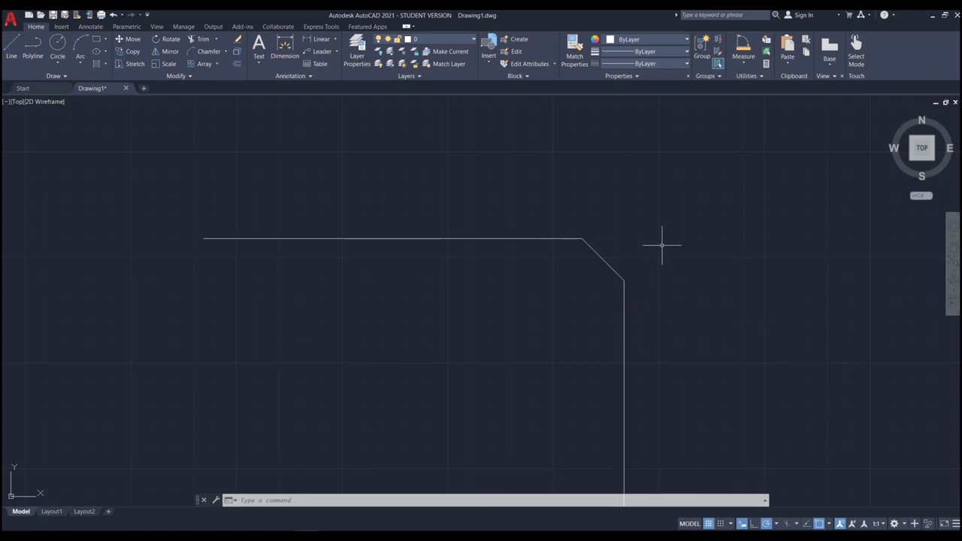
key(ctrl+z)
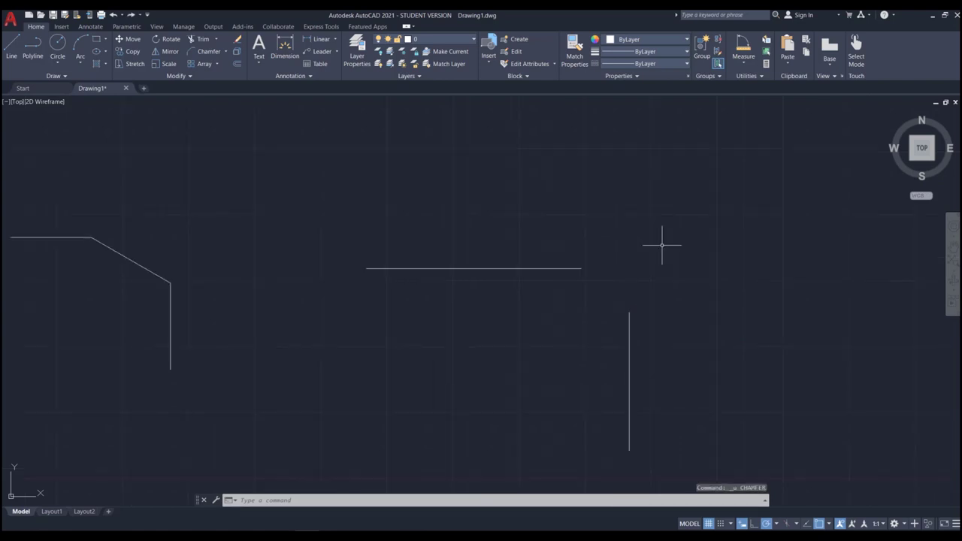
scroll(679, 315, up, 4)
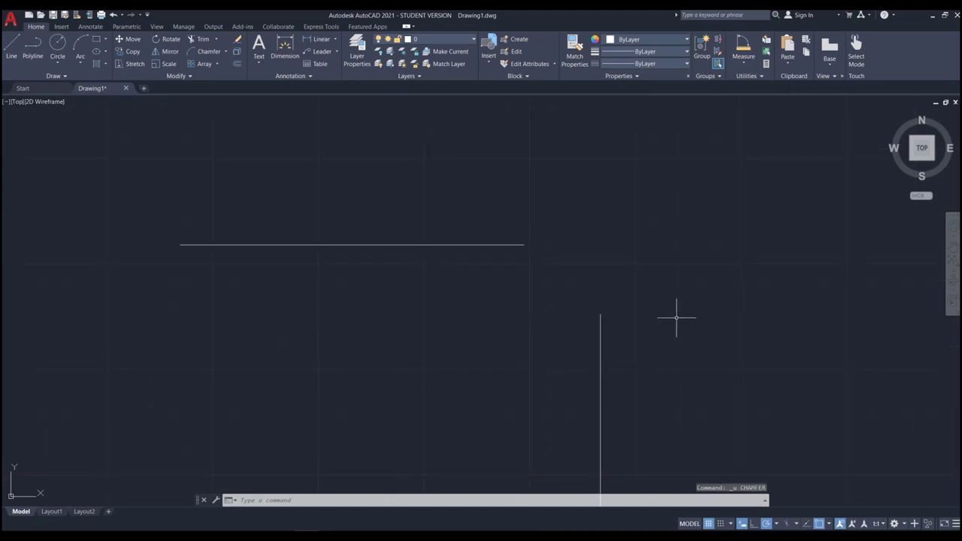
scroll(669, 289, down, 2)
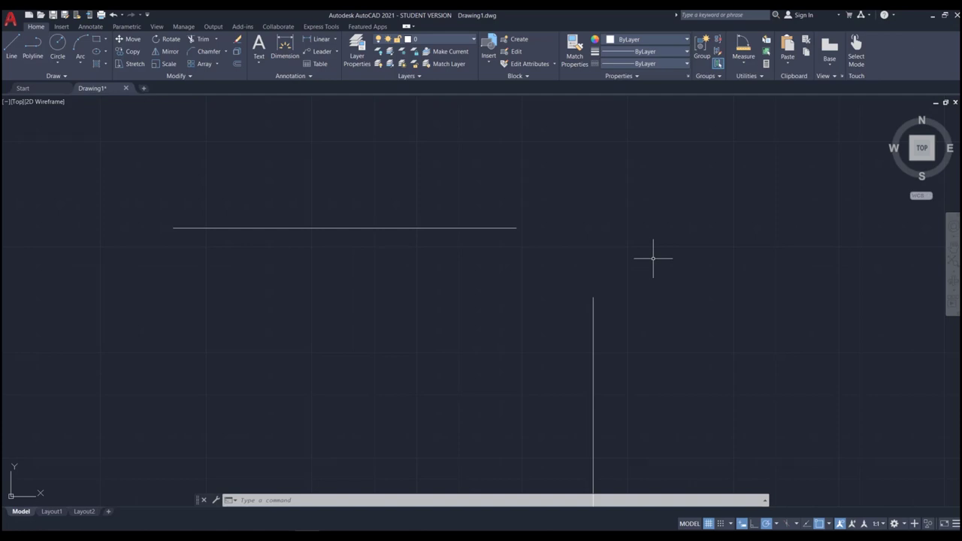
Step: Chamfer the separate horizontal and vertical lines by distance, with first and second distances of 1"
text(cha)
key(Return)
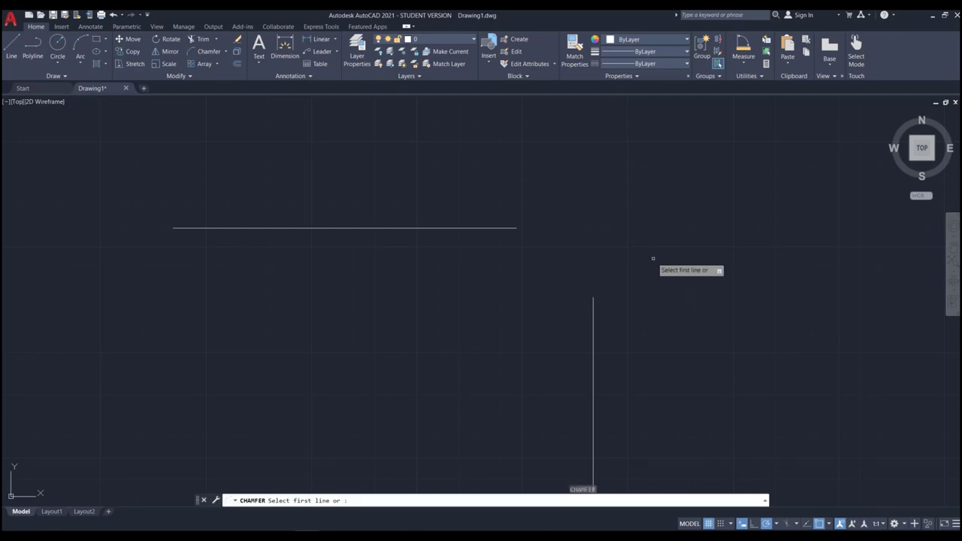
text(d)
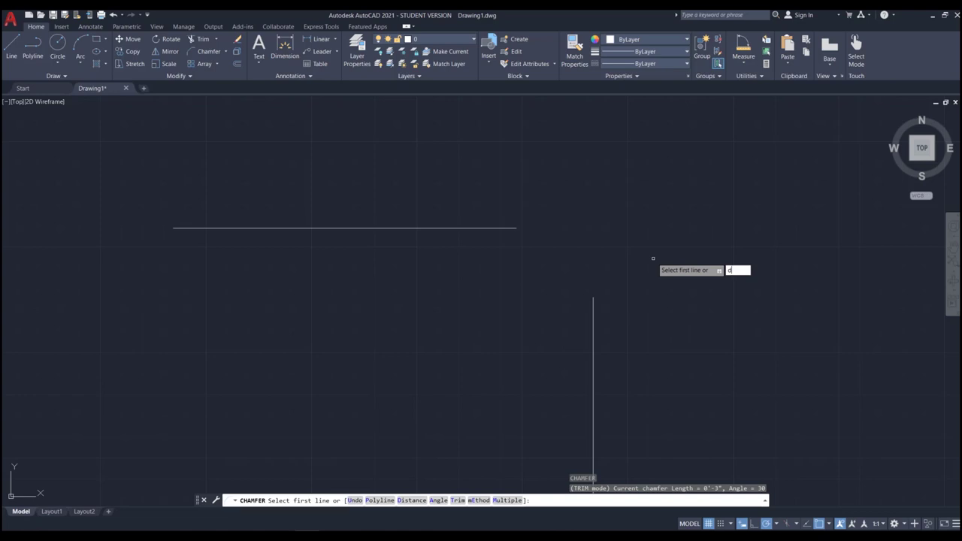
key(Return)
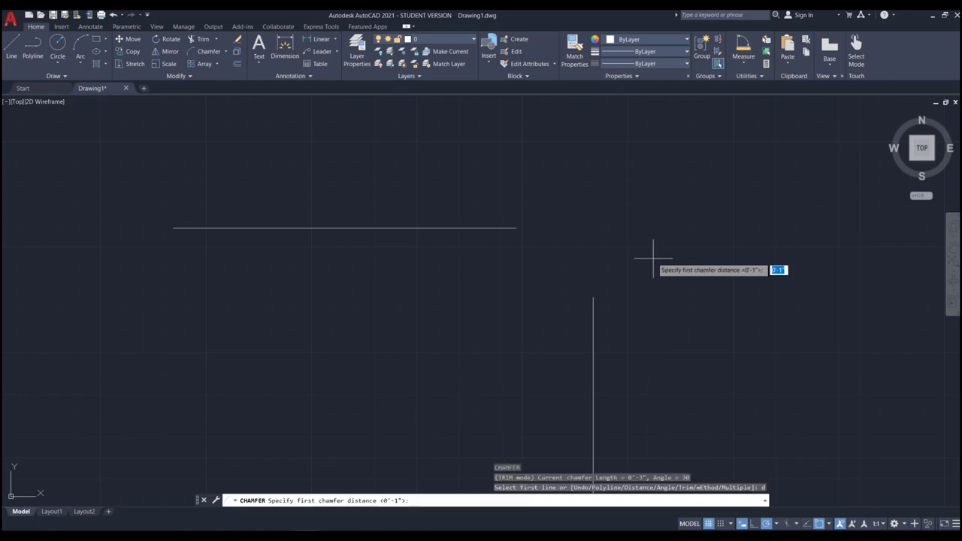
text(1)
key(Return)
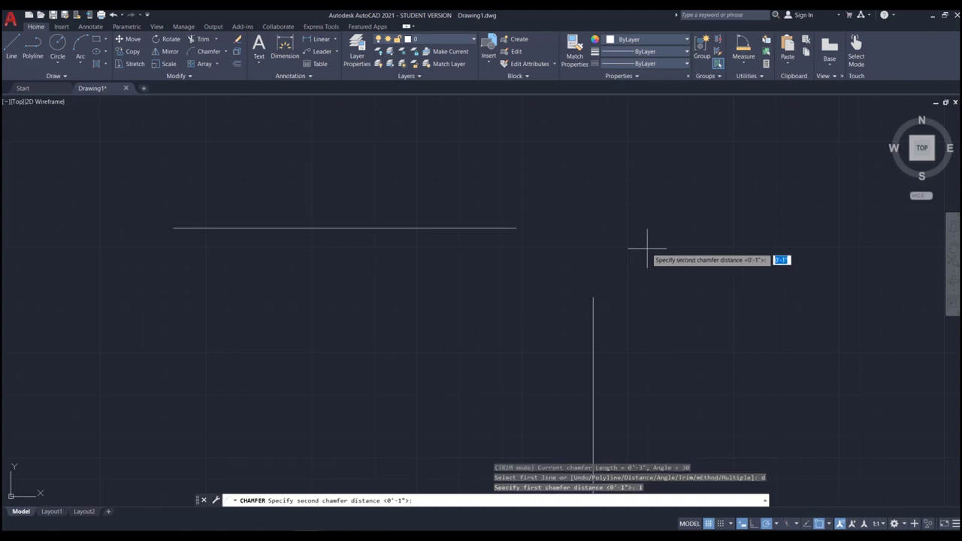
text(1)
key(Return)
click(485, 227)
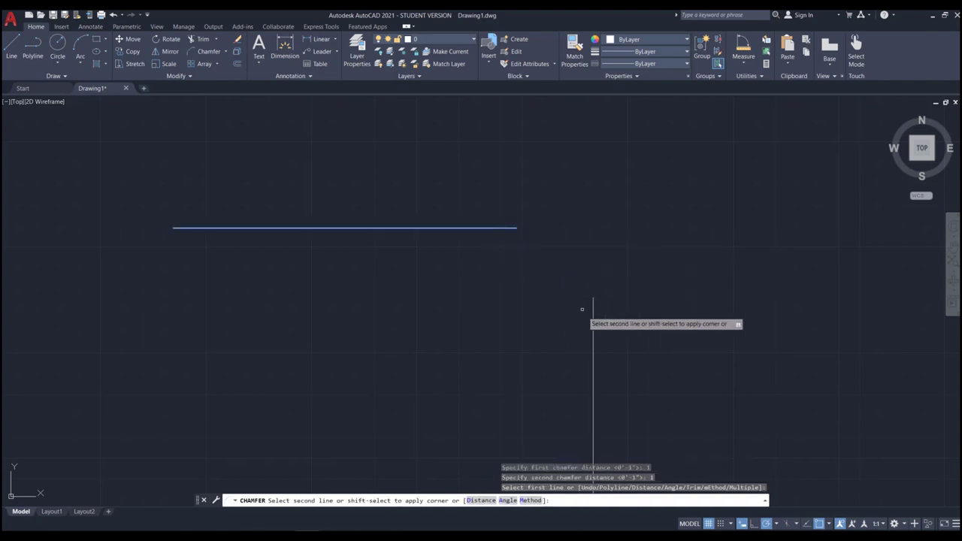
click(593, 367)
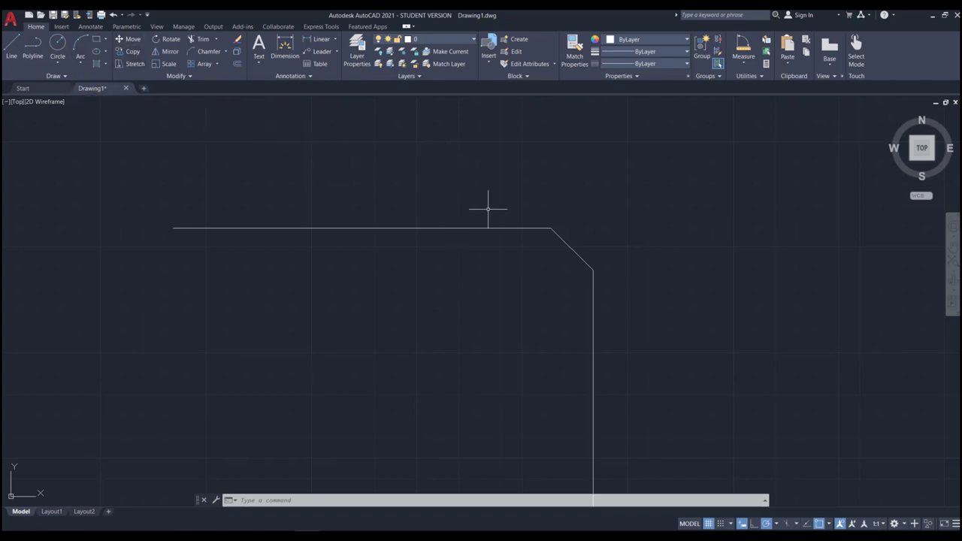
Step: Start the Move command on the horizontal line of the newly chamfered pair, to the right of the other chamfered pairs
text(m)
key(Return)
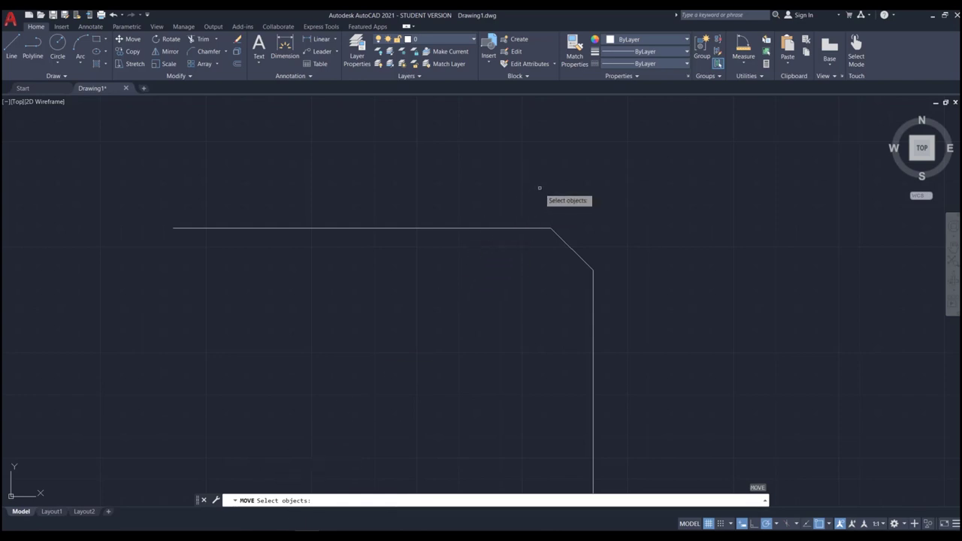
scroll(562, 316, down, 4)
scroll(565, 289, down, 5)
scroll(527, 274, up, 5)
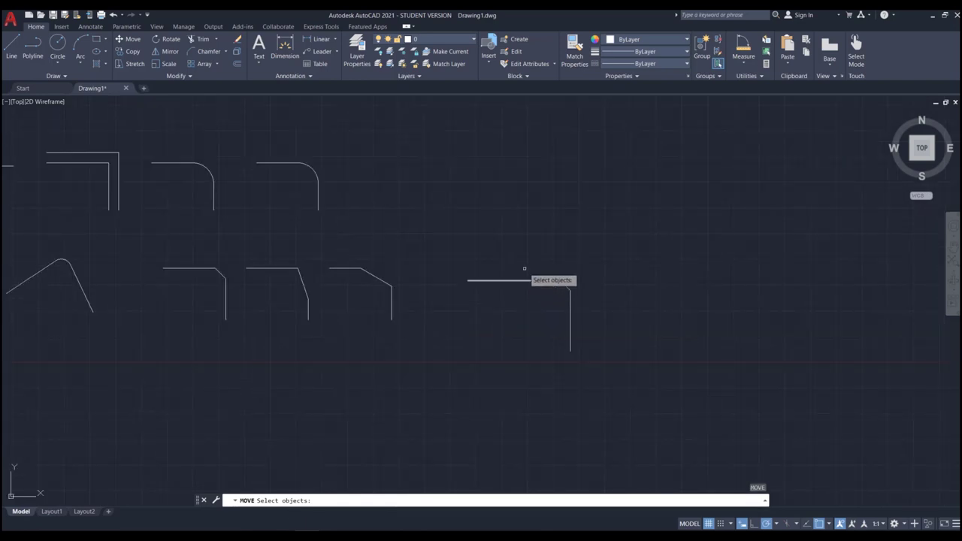
click(530, 273)
click(523, 284)
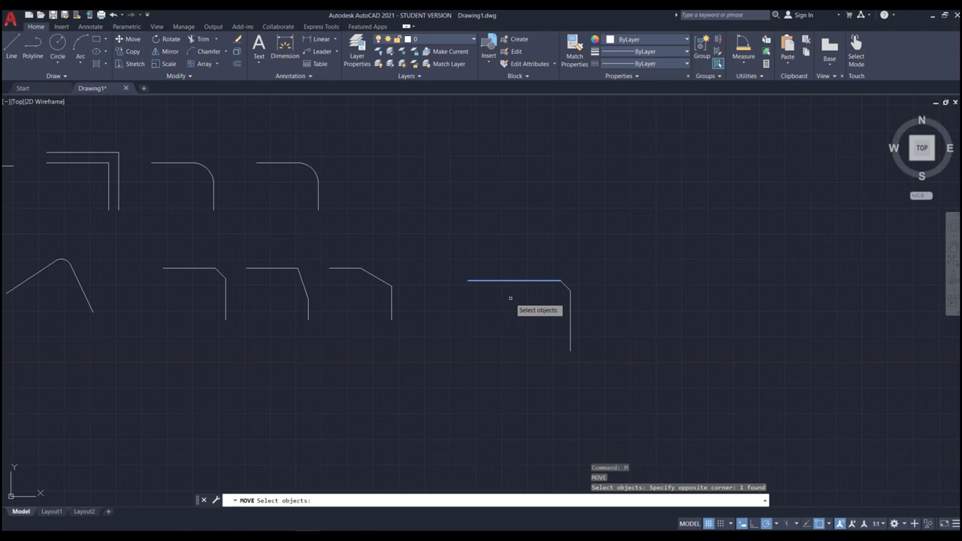
Step: Move the isolated chamfered corner's horizontal line by its right endpoint onto the left endpoint of the double corner's outer horizontal line
key(Return)
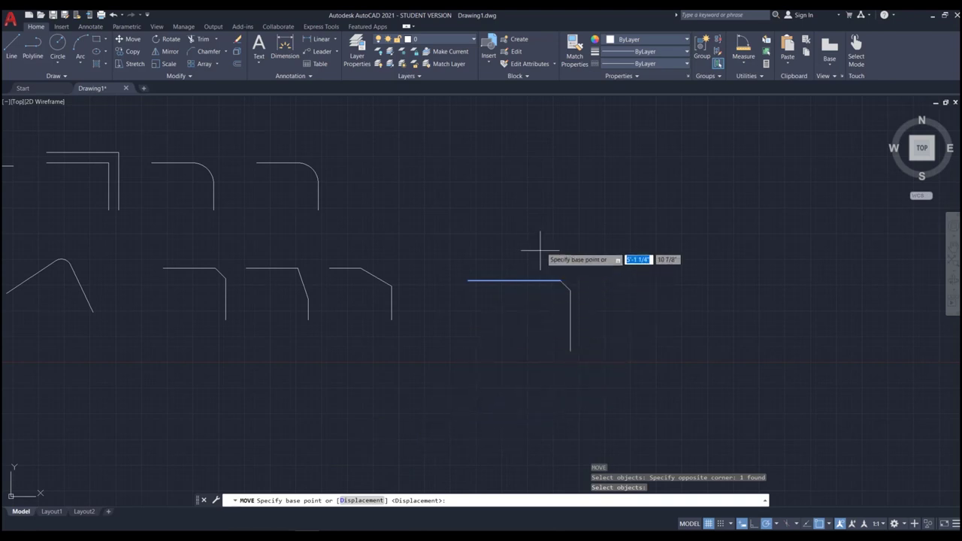
scroll(541, 248, up, 4)
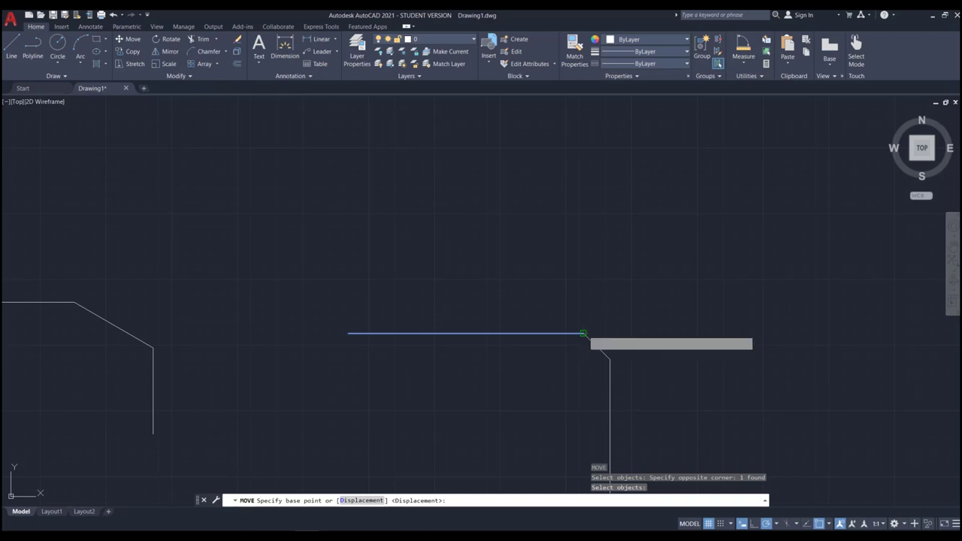
click(583, 333)
scroll(548, 300, down, 5)
scroll(574, 249, up, 4)
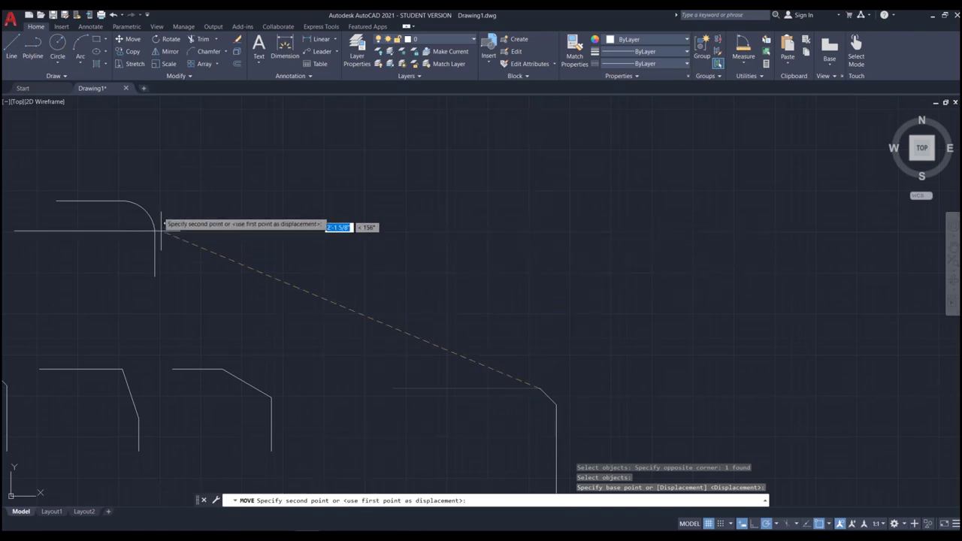
scroll(441, 273, down, 3)
scroll(223, 273, up, 3)
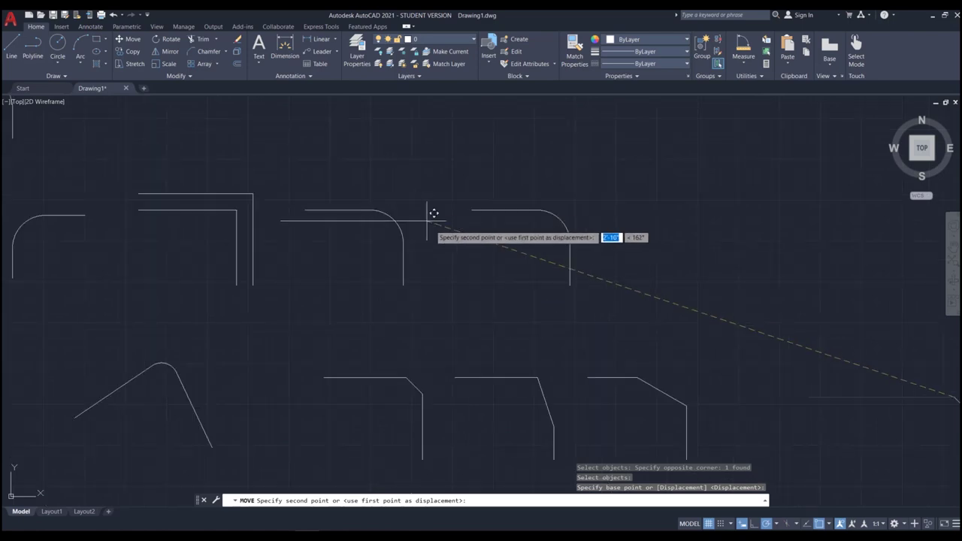
scroll(519, 267, down, 5)
scroll(514, 276, up, 3)
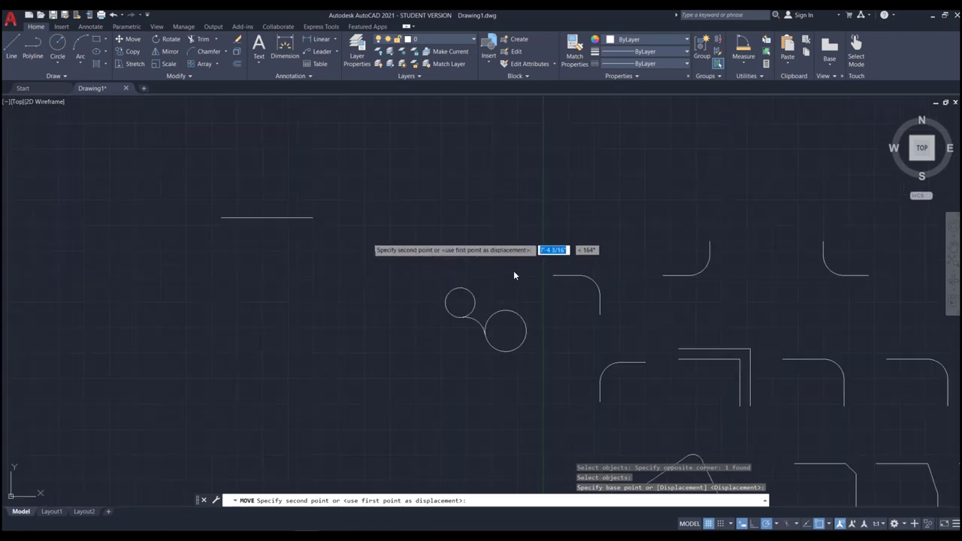
scroll(722, 376, up, 4)
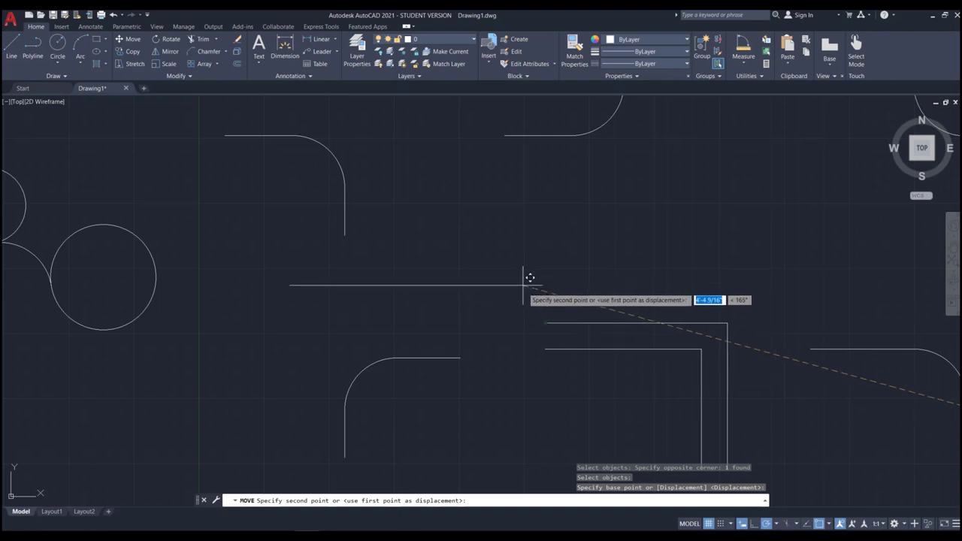
click(547, 322)
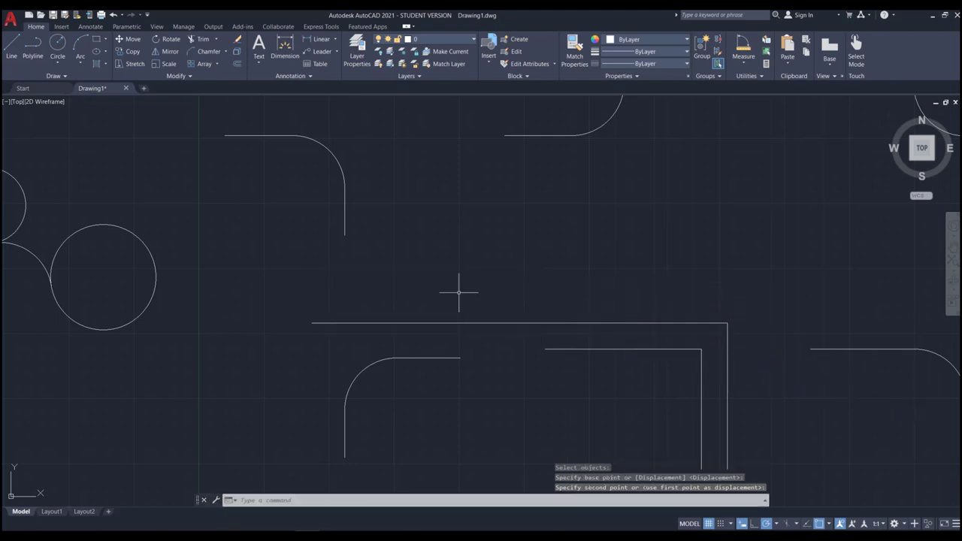
Step: Draw a diagonal line rising to the right in the empty area left of the two circles joined by an arc
scroll(422, 260, down, 4)
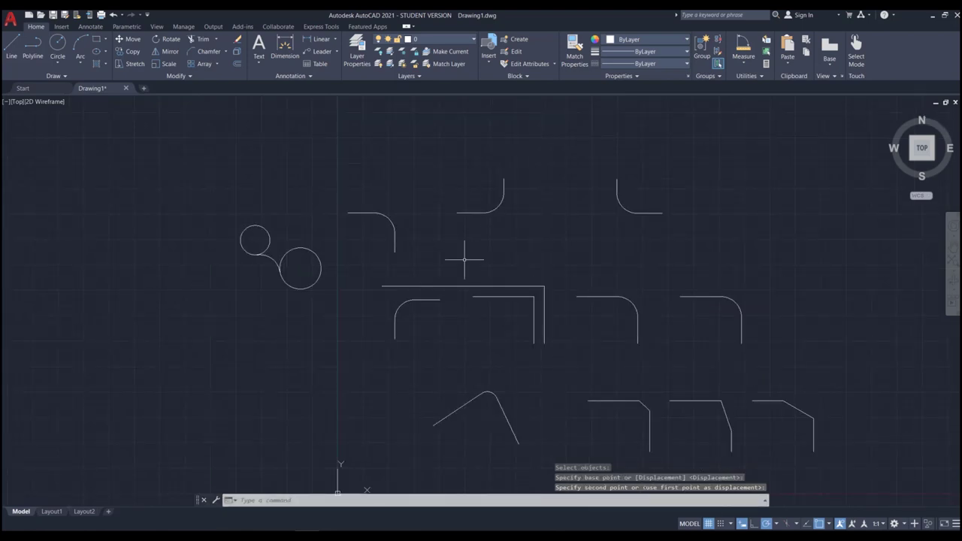
scroll(464, 259, down, 2)
scroll(505, 275, up, 4)
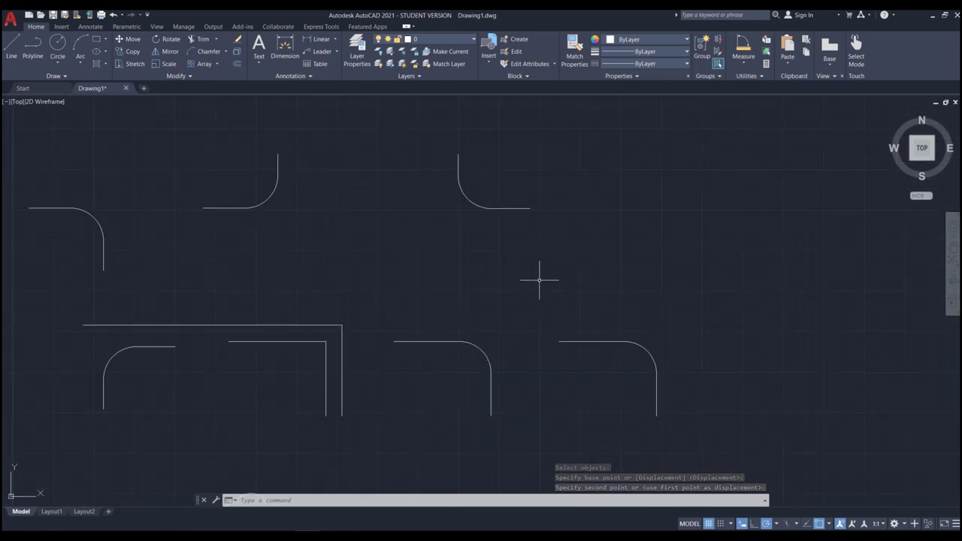
text(l)
key(Return)
middle_drag(688, 230, 597, 236)
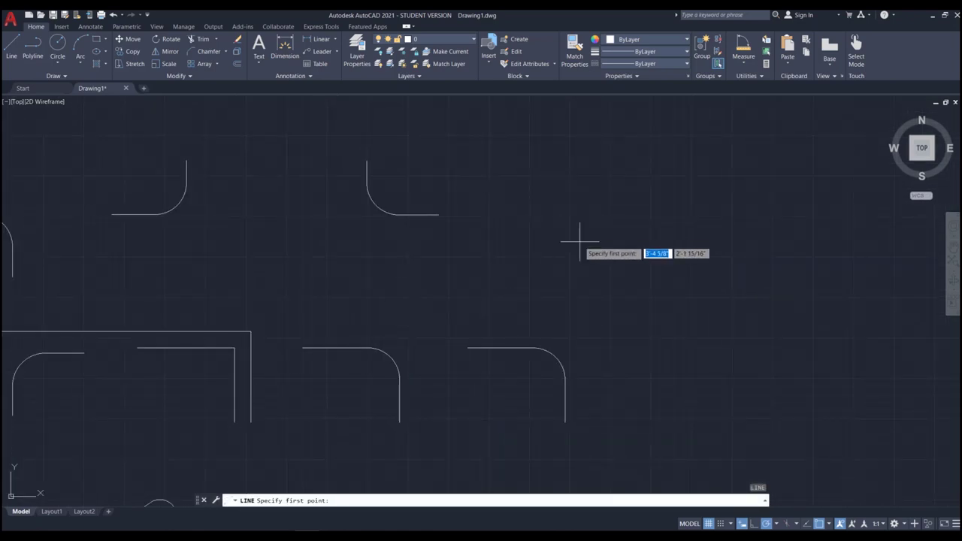
scroll(575, 217, down, 4)
scroll(248, 237, up, 6)
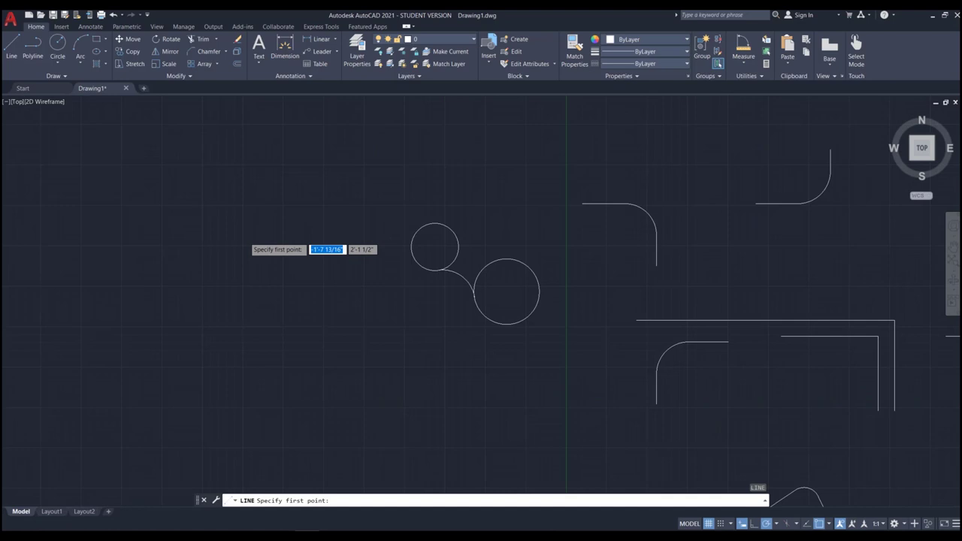
click(405, 215)
click(293, 292)
key(Return)
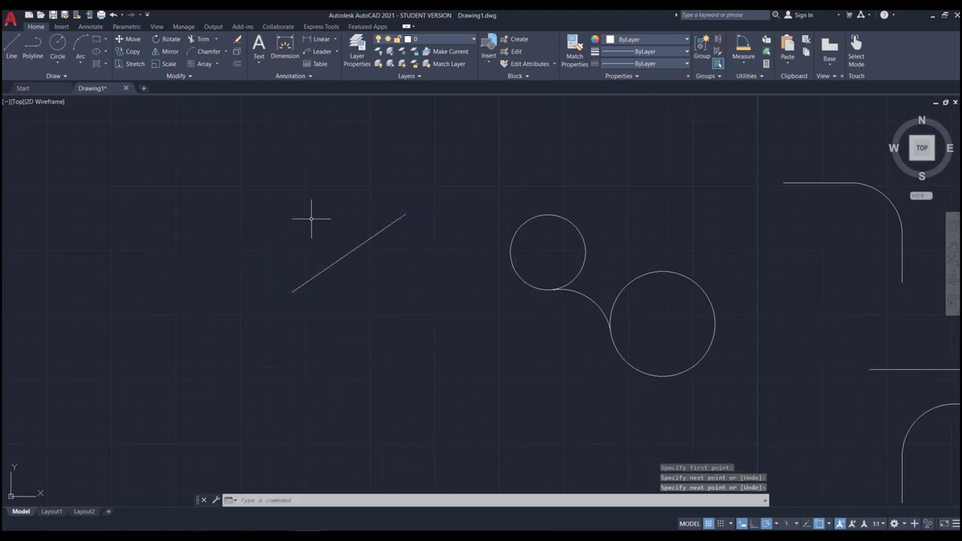
Step: Draw a second diagonal line sloping down to the right across the first one to form an X
key(Return)
click(303, 205)
click(404, 298)
key(Return)
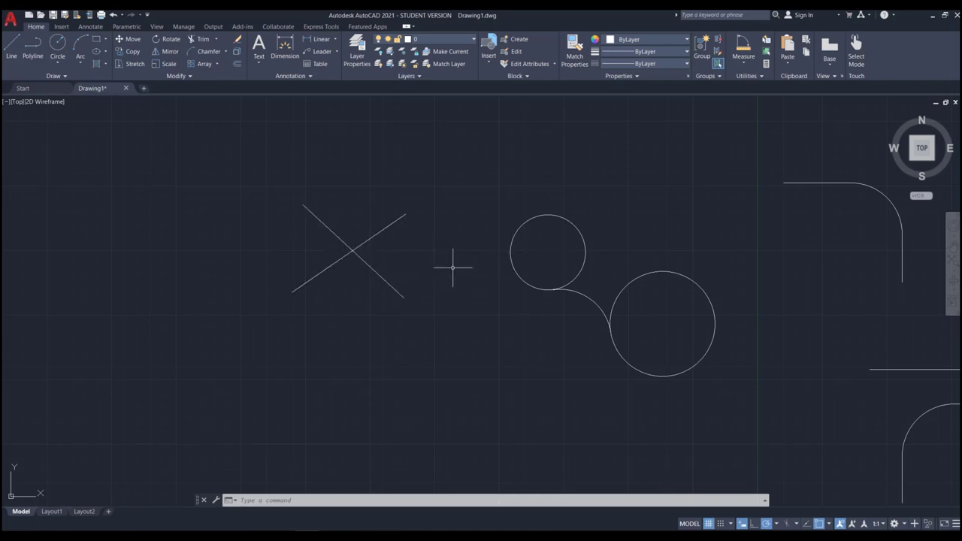
Step: Move the smaller circle by its center onto the intersection of the two crossing lines
text(m)
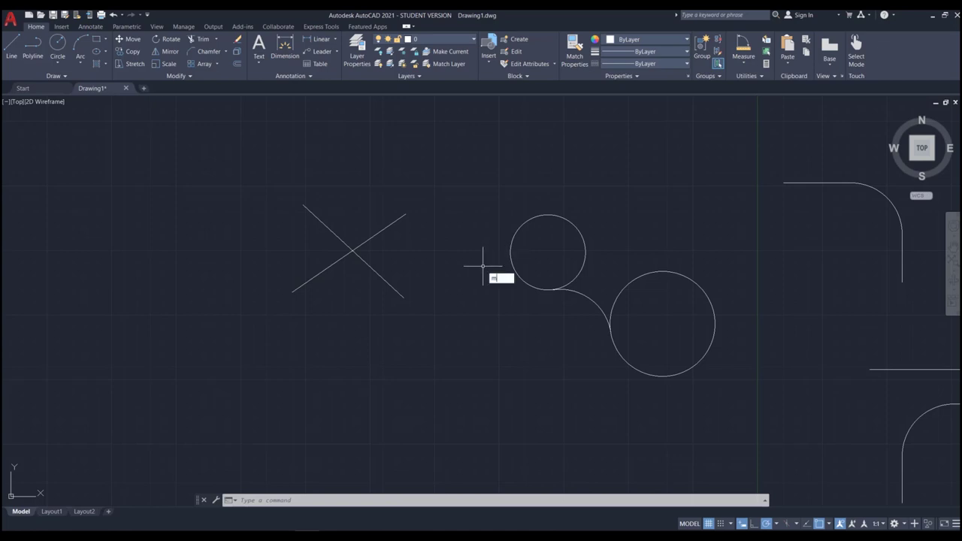
key(Return)
click(510, 255)
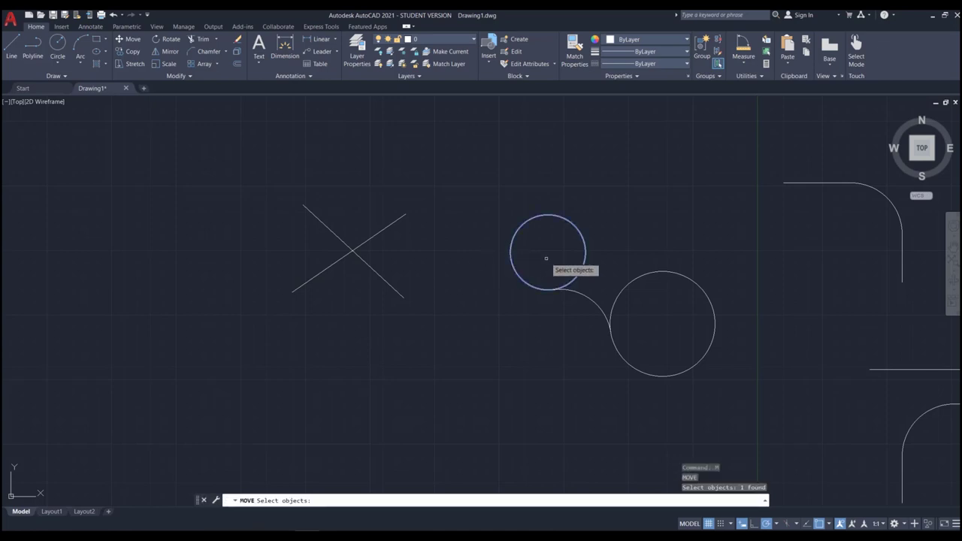
key(Return)
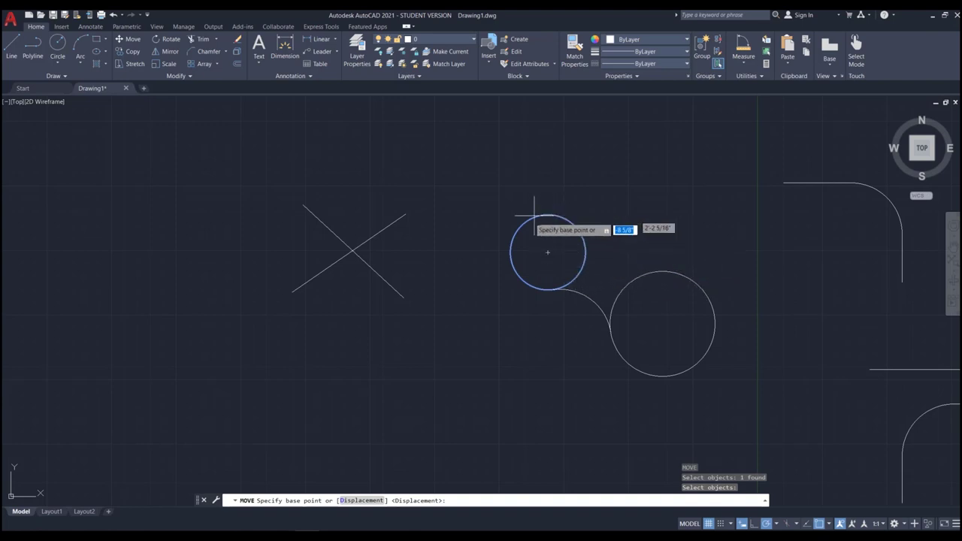
click(548, 252)
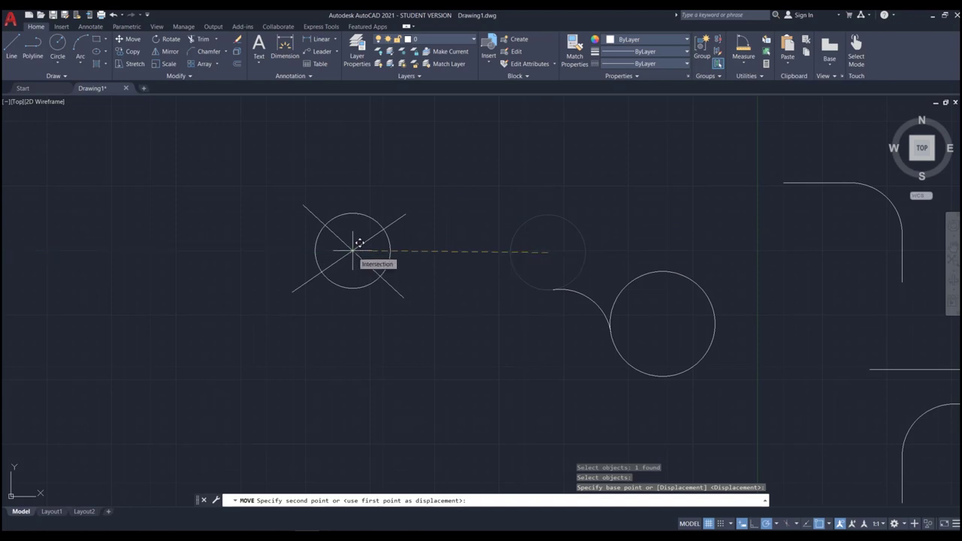
click(353, 244)
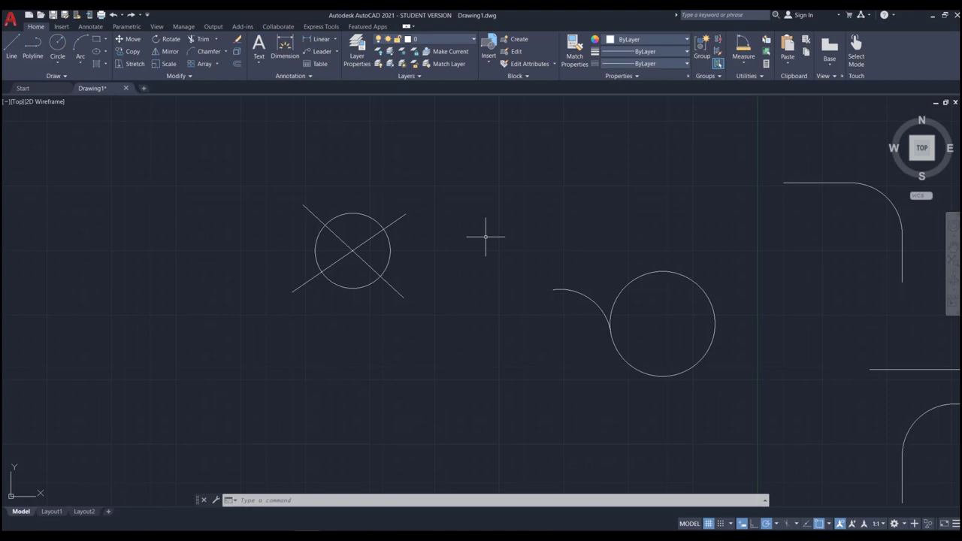
Step: Move the circle and both crossing lines together, using the circle's right quadrant as base point, to the open area above the larger circle
scroll(432, 226, down, 2)
scroll(464, 195, up, 4)
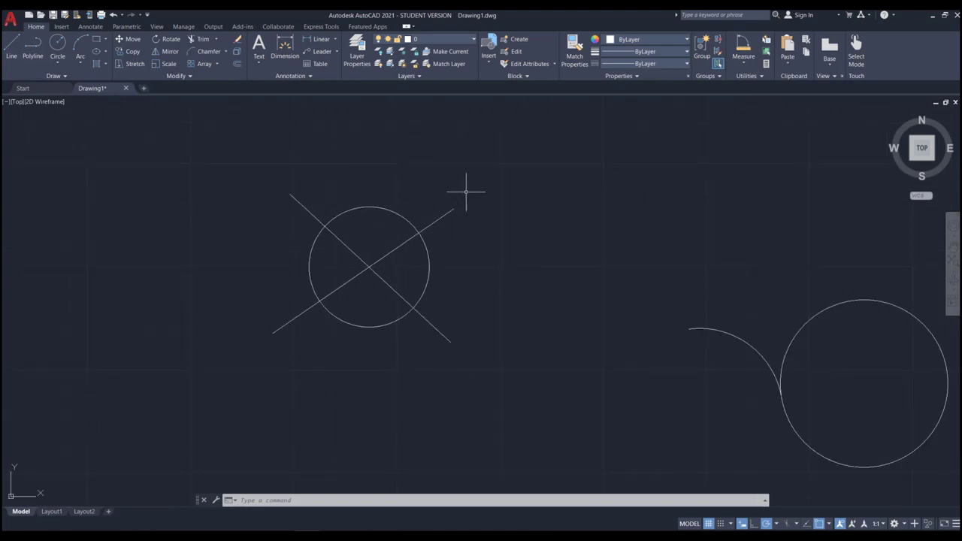
scroll(481, 210, down, 5)
click(489, 207)
click(354, 343)
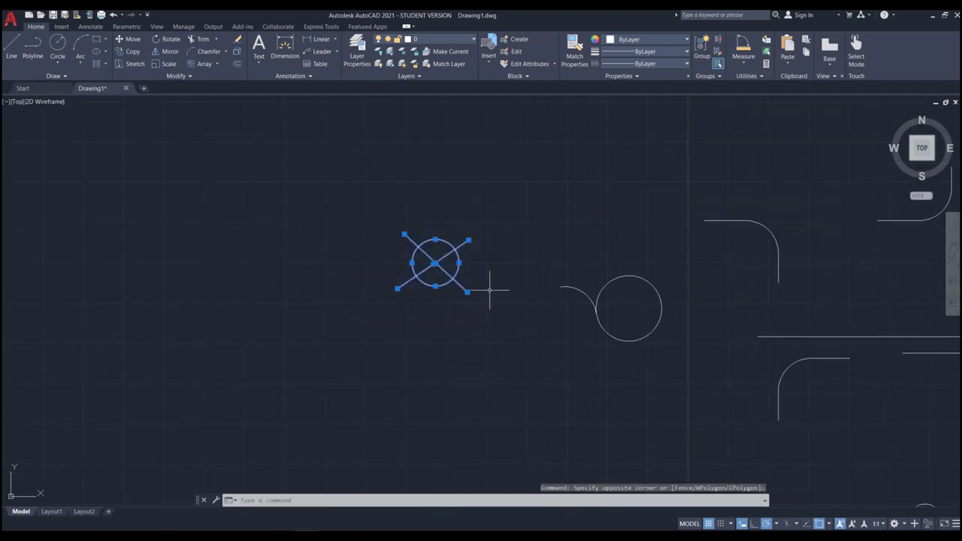
scroll(486, 275, up, 3)
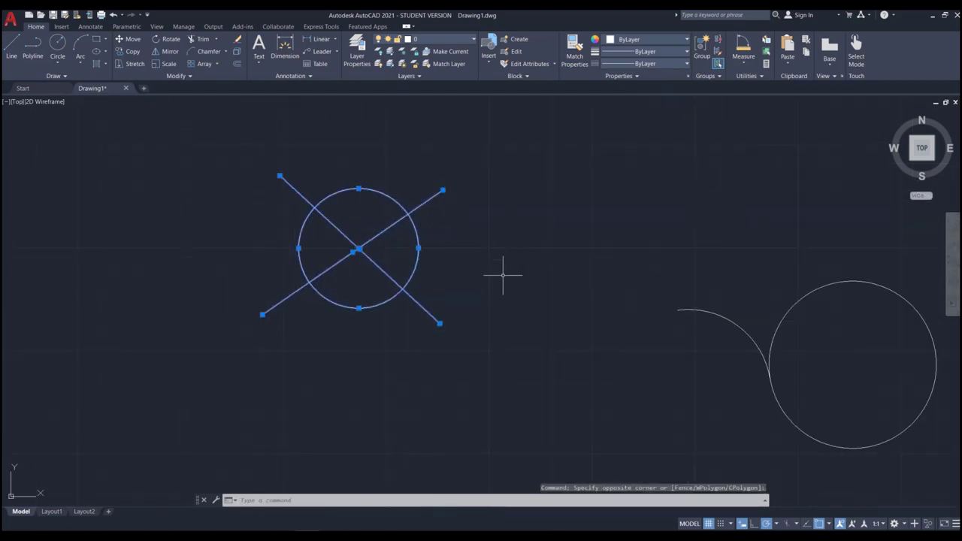
scroll(503, 276, down, 2)
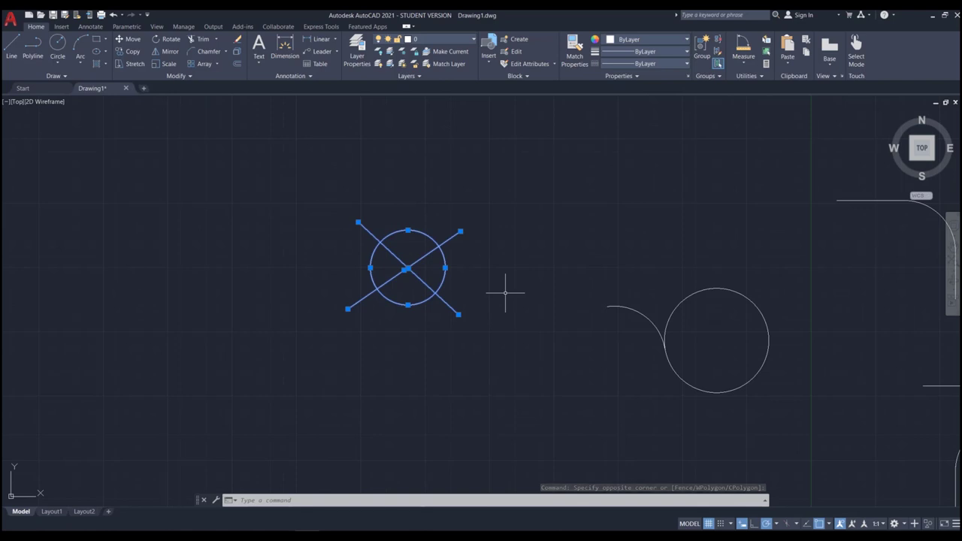
text(M)
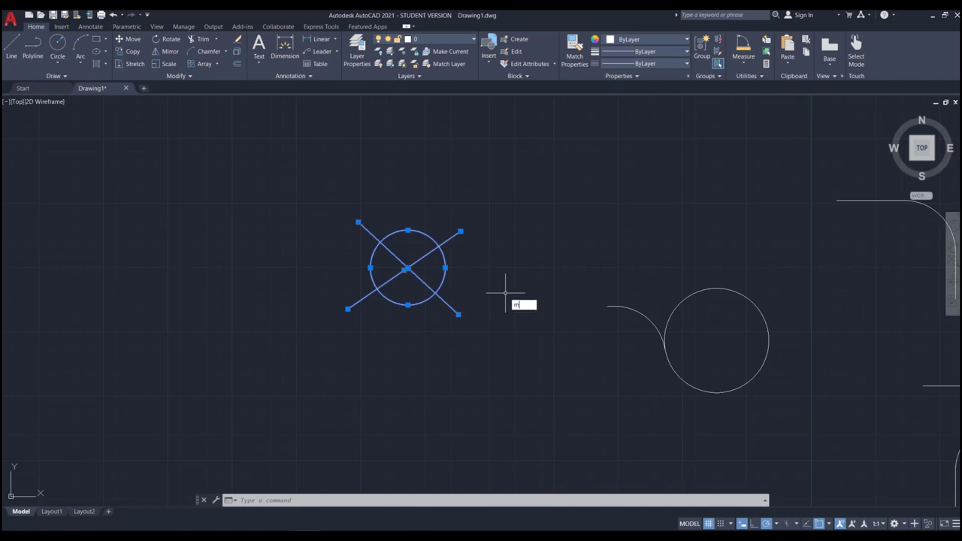
key(Return)
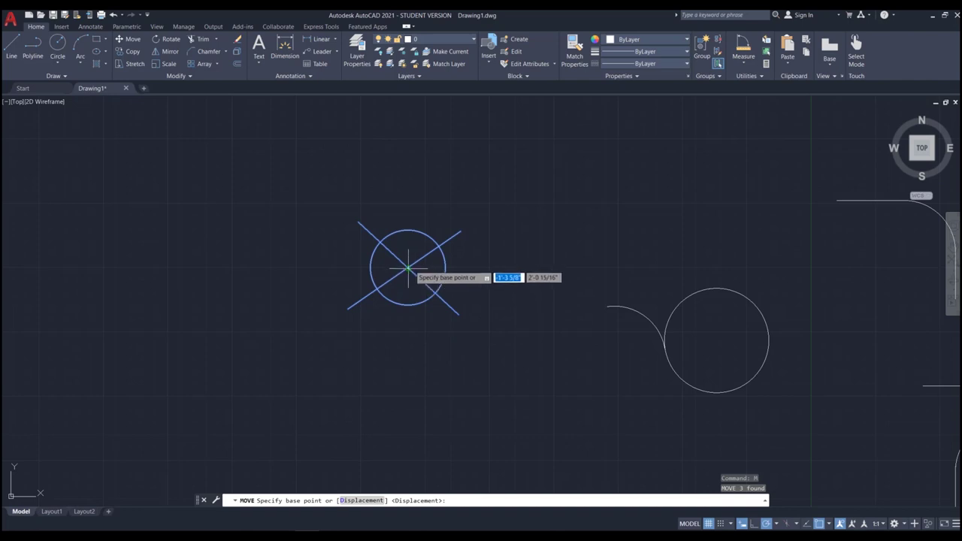
scroll(414, 269, up, 2)
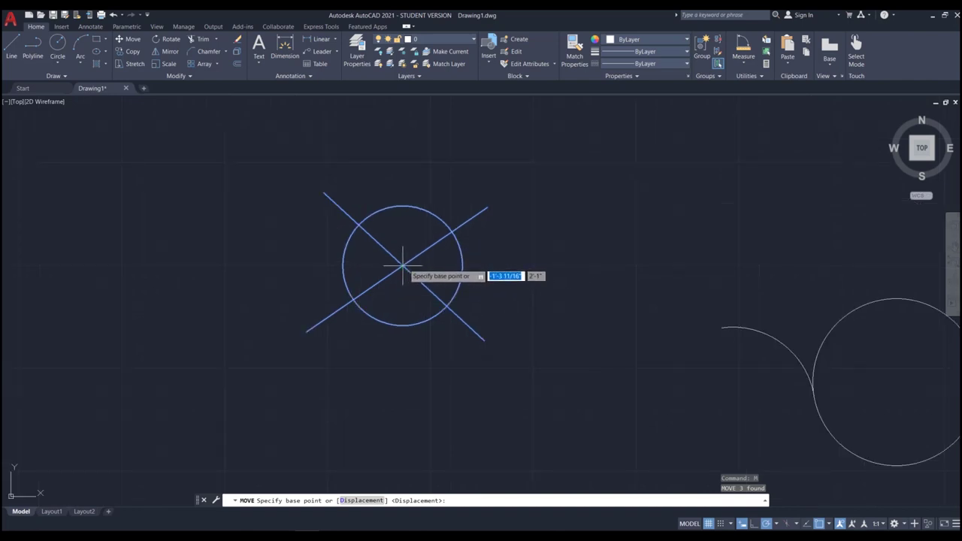
click(463, 266)
scroll(463, 263, down, 4)
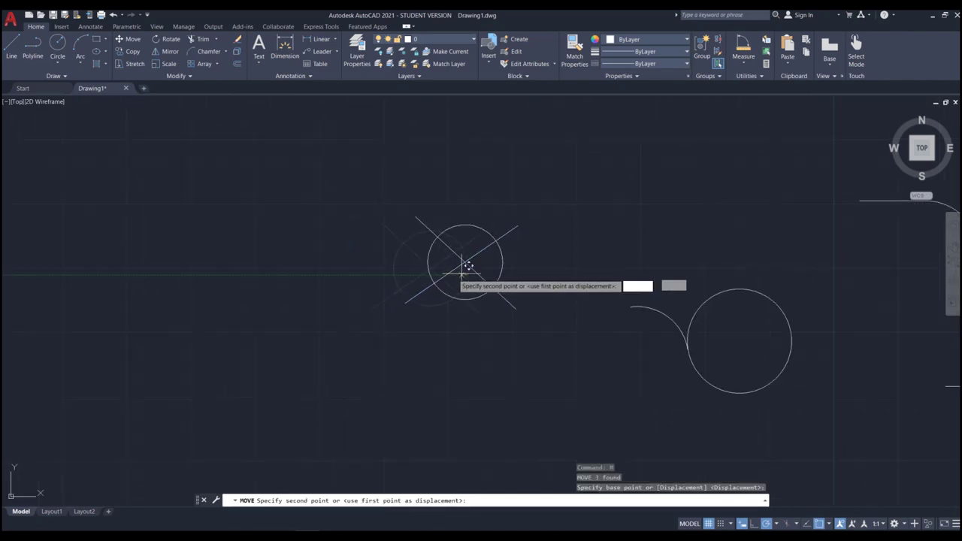
scroll(376, 286, up, 2)
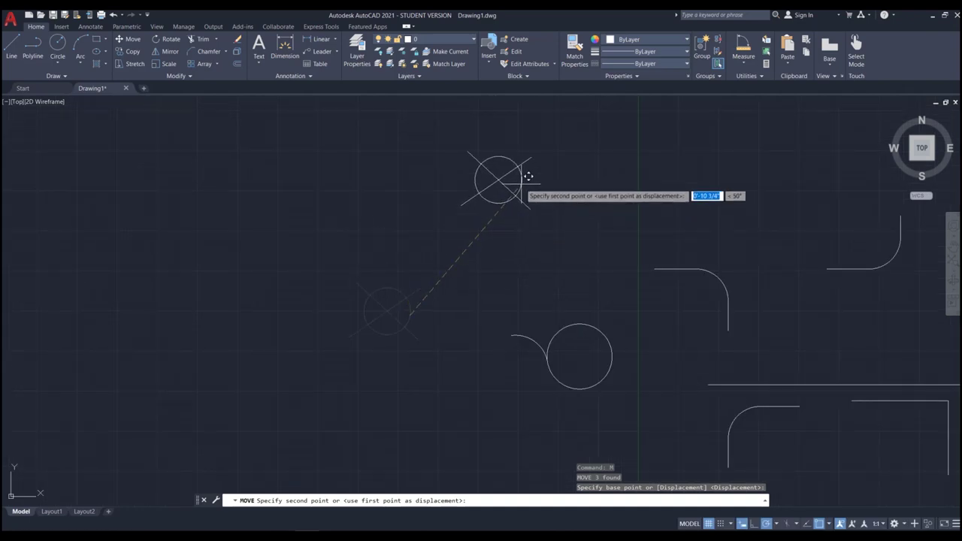
click(521, 179)
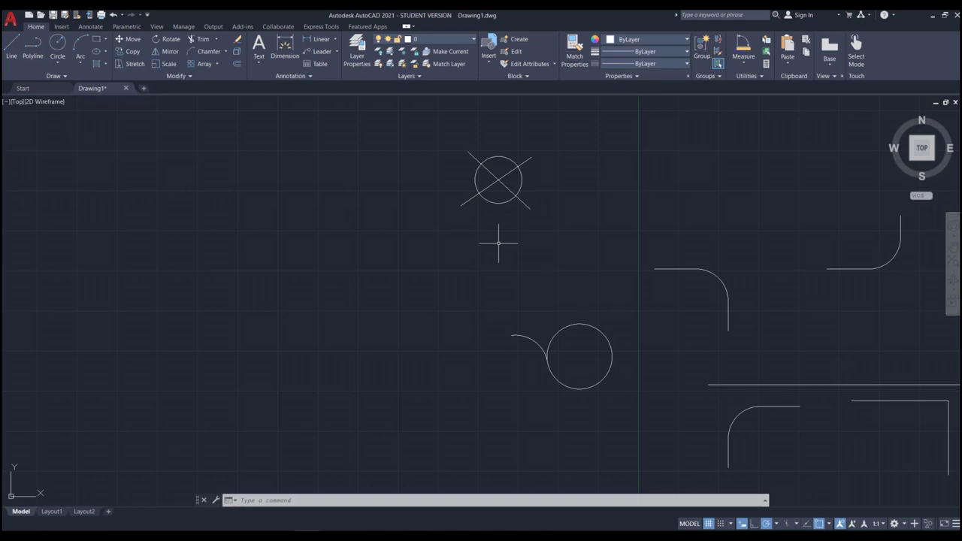
Step: Copy the circle on the crossed lines from its center to five open spots, four to its left and one to its right
text(co)
key(Return)
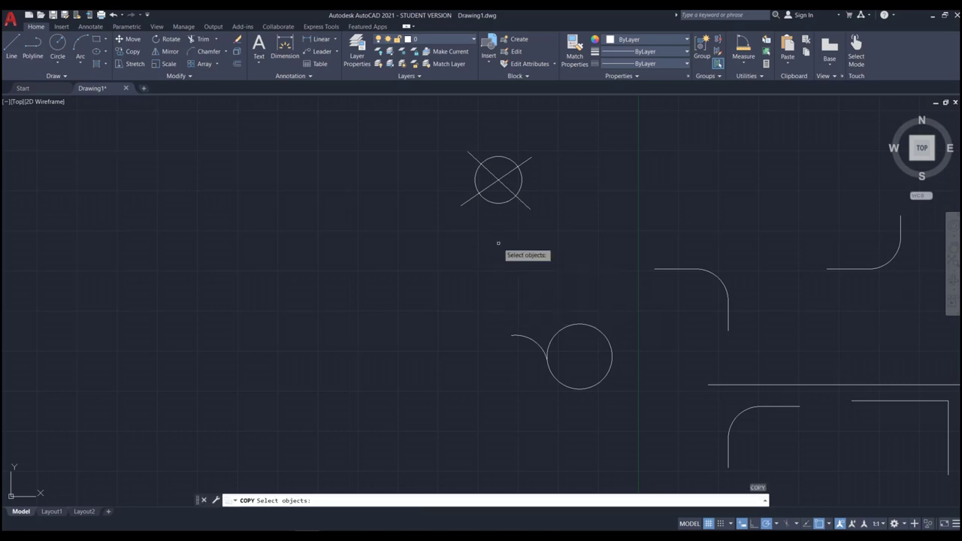
click(494, 200)
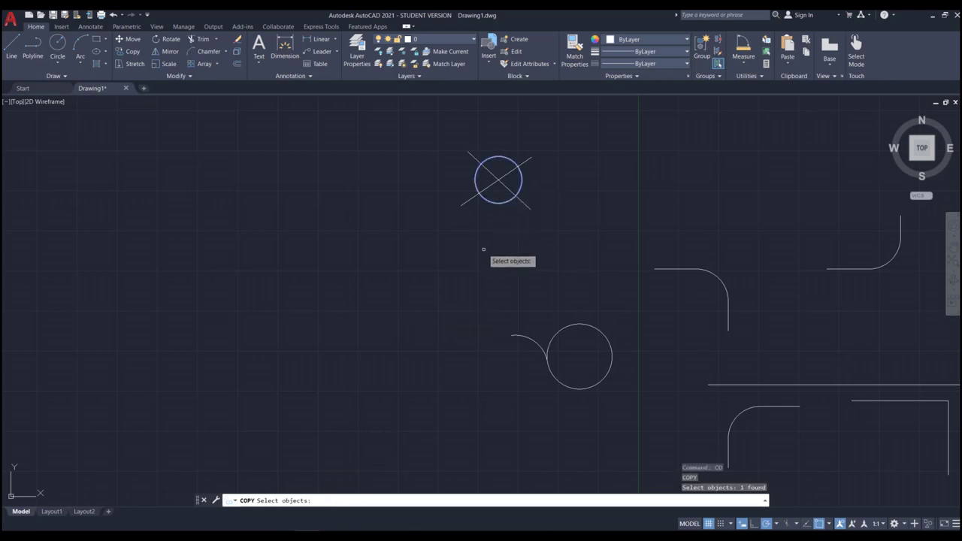
key(Return)
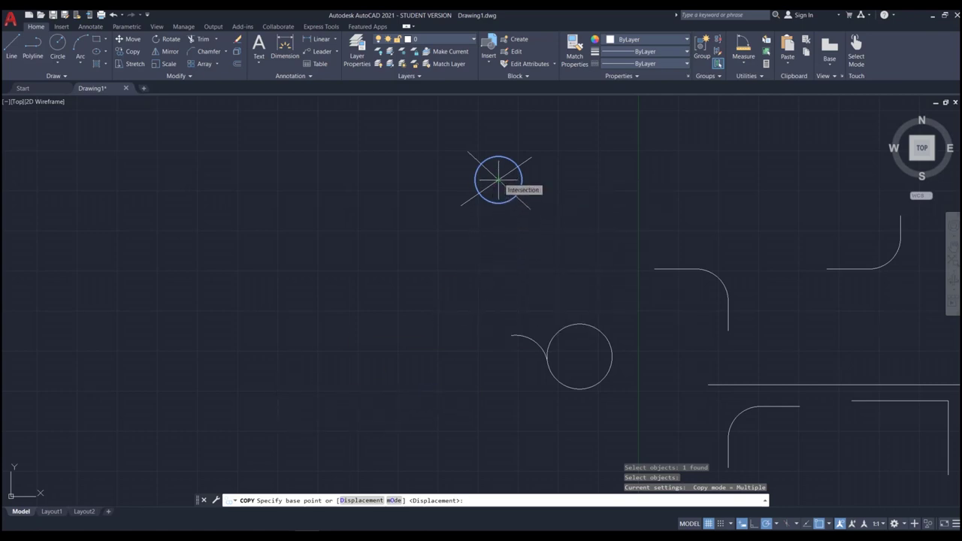
click(498, 180)
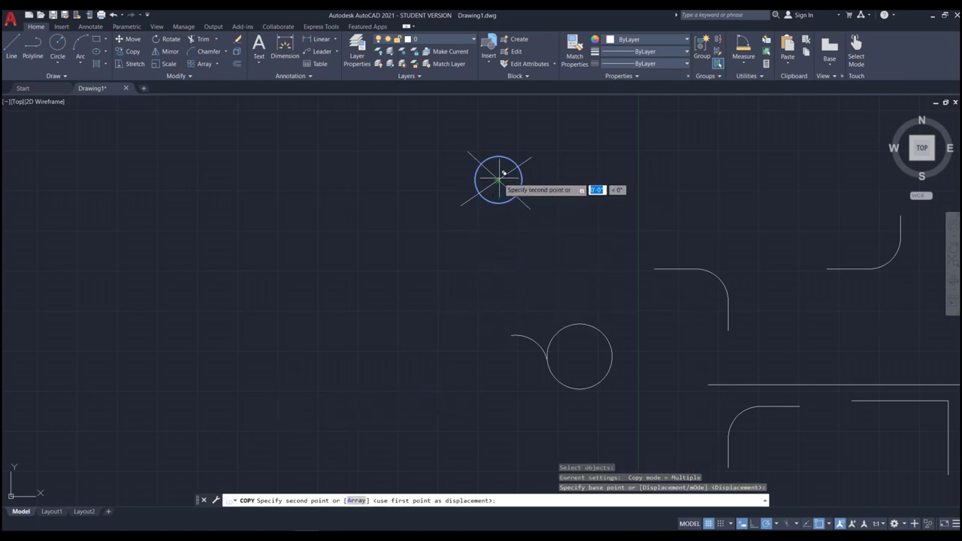
click(402, 246)
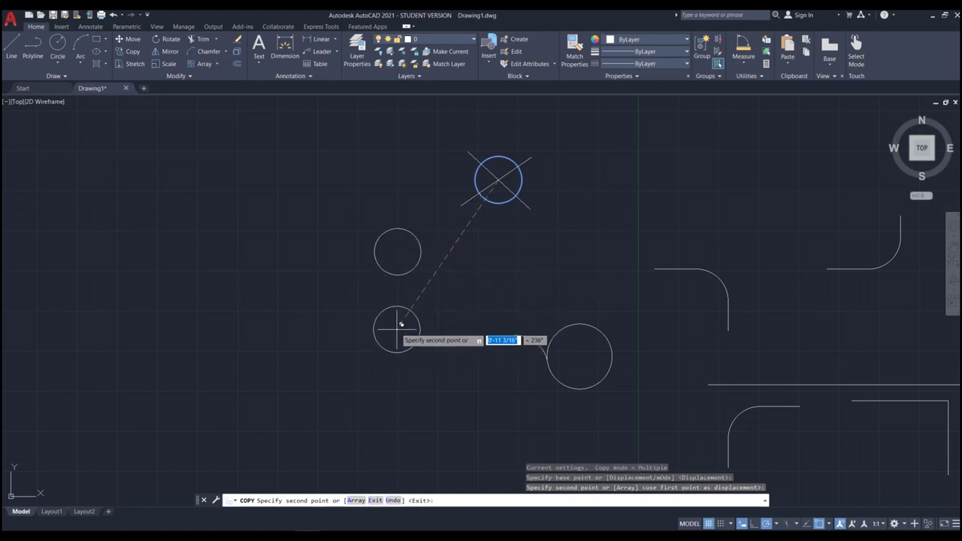
click(397, 329)
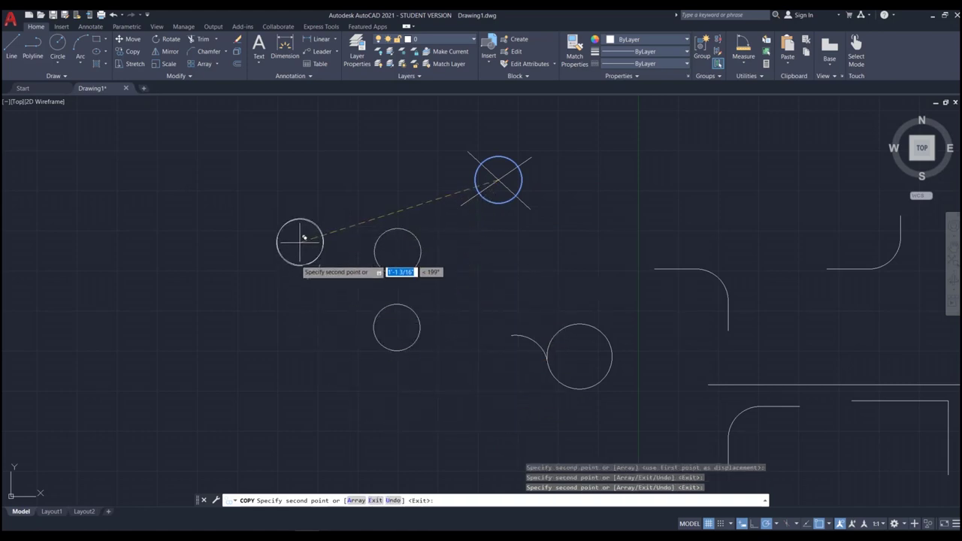
click(299, 241)
click(651, 191)
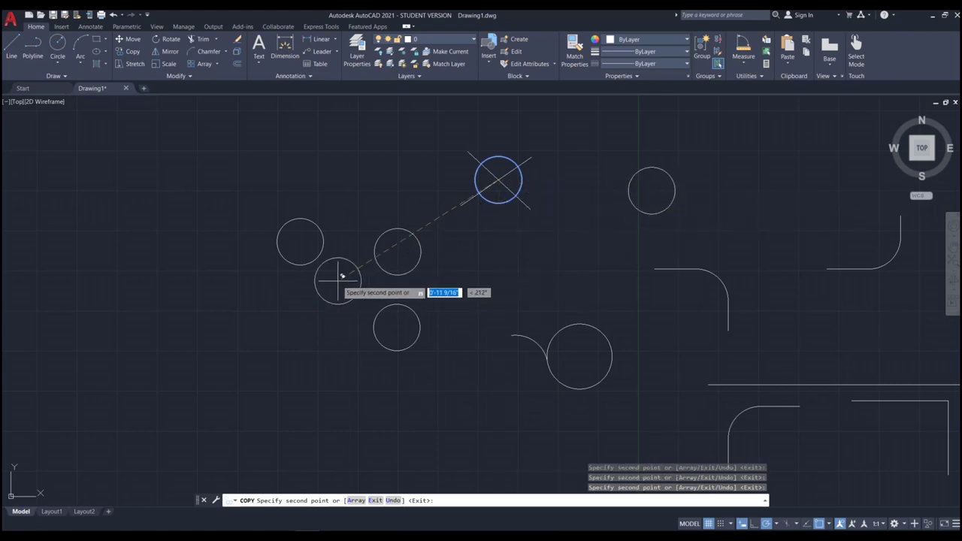
click(376, 166)
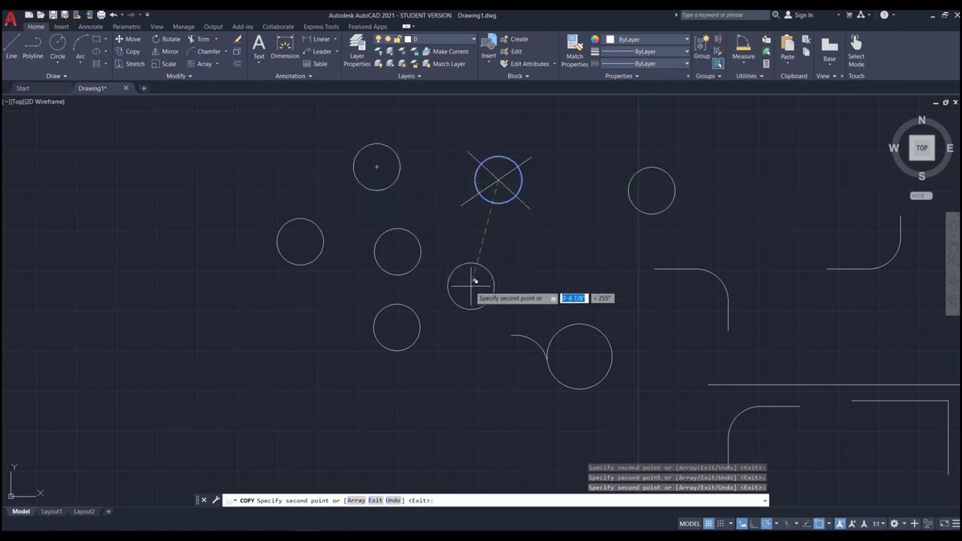
key(Escape)
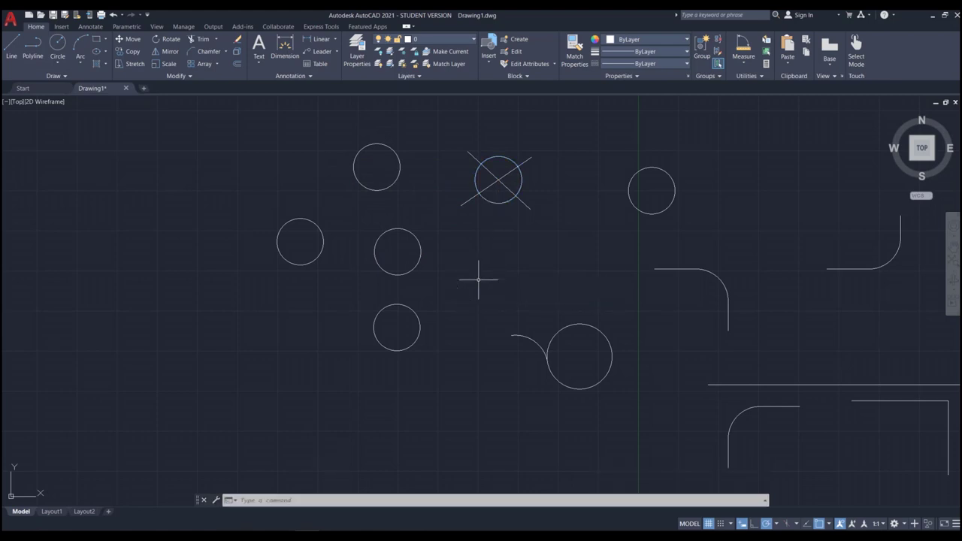
Step: Draw two crossing diagonal lines forming an X in the empty area above the rightmost circle copy
scroll(443, 248, down, 4)
scroll(494, 221, up, 4)
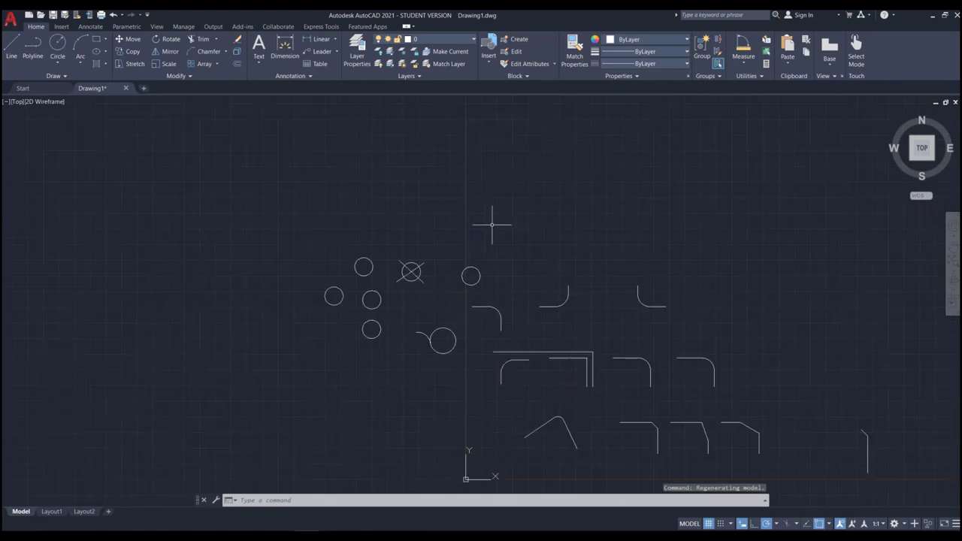
scroll(552, 232, up, 2)
text(l)
key(Return)
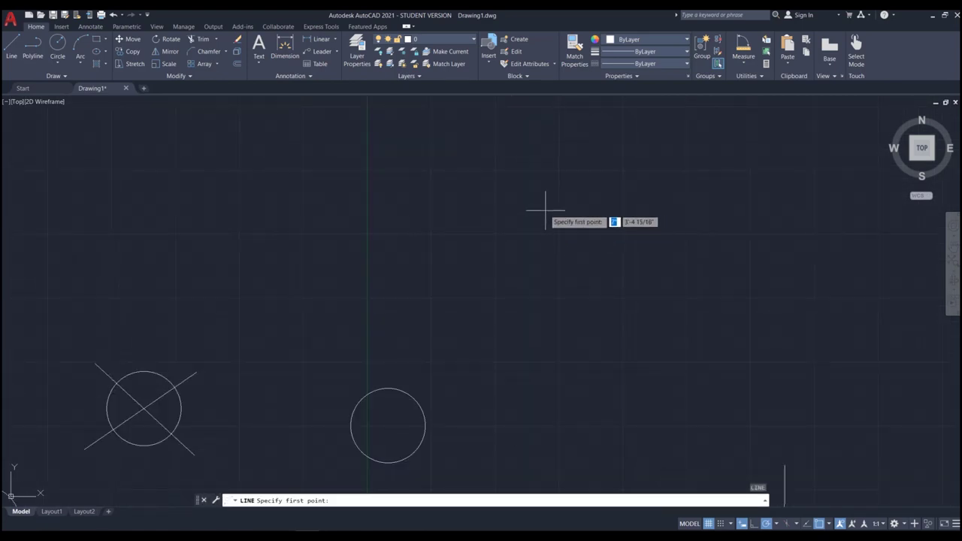
click(545, 212)
click(411, 293)
key(Return)
key(Return)
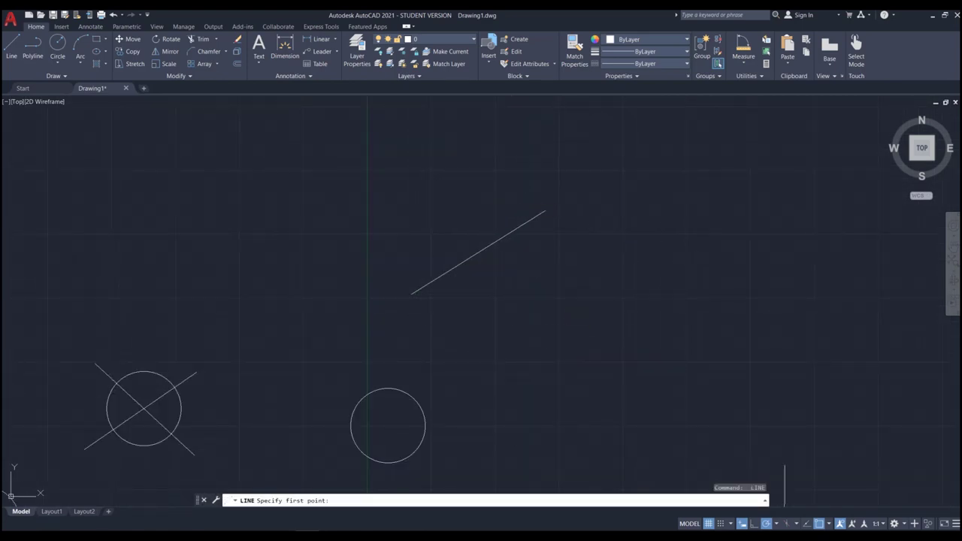
click(432, 198)
click(538, 309)
key(Return)
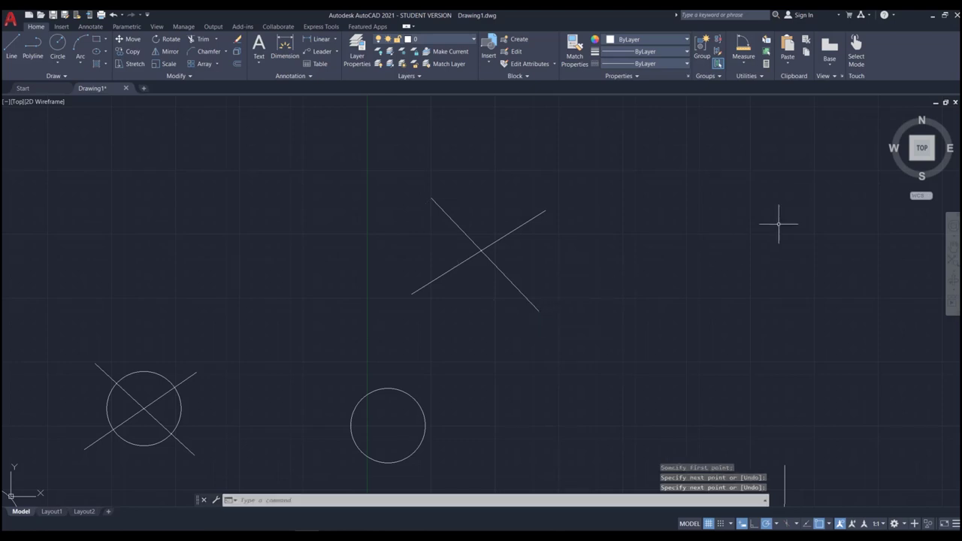
Step: Draw a second X of two crossing diagonal lines in the empty area to the right of the first one
key(Return)
click(794, 201)
click(620, 330)
key(Return)
key(Return)
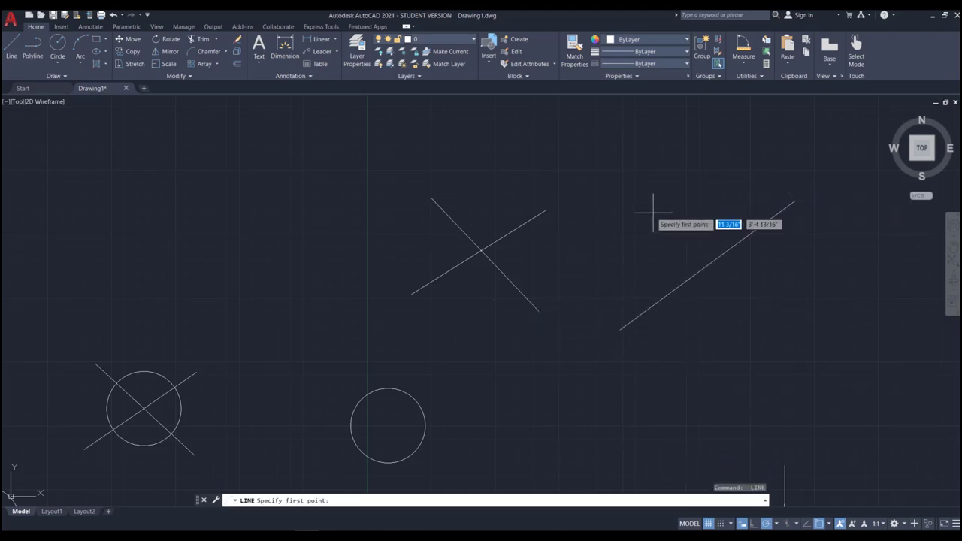
click(653, 213)
click(740, 316)
key(Return)
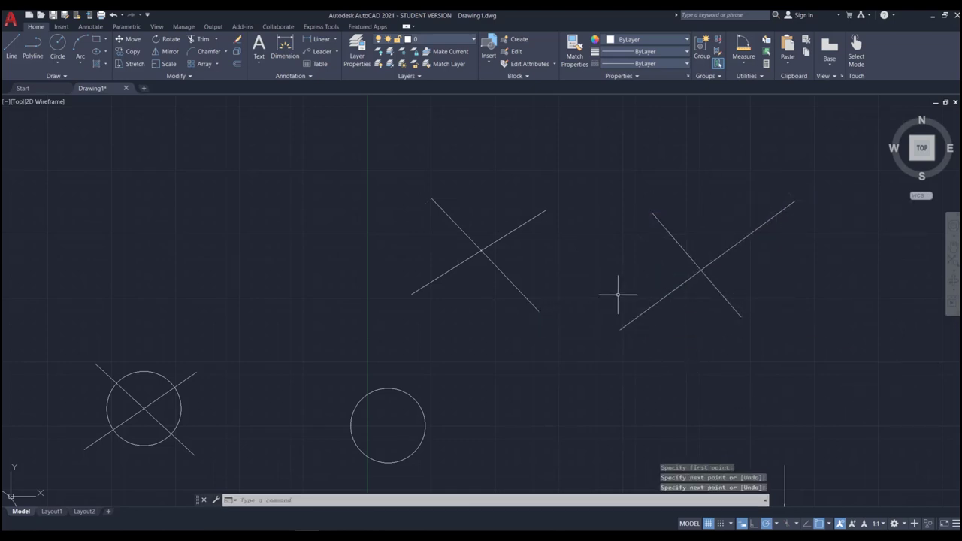
Step: Move the rightmost circle copy by its center onto the intersection of the nearer new X
click(378, 391)
click(407, 406)
text(m)
key(Return)
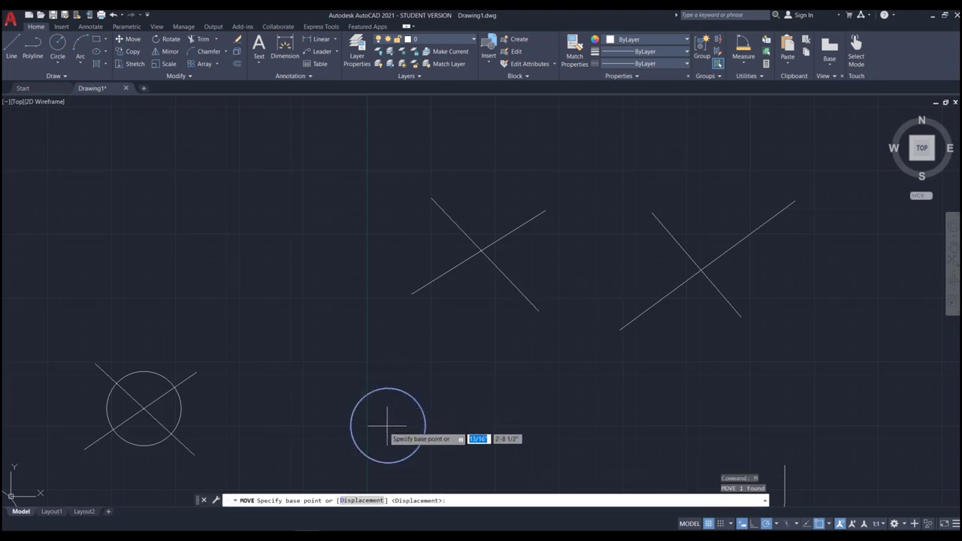
click(388, 426)
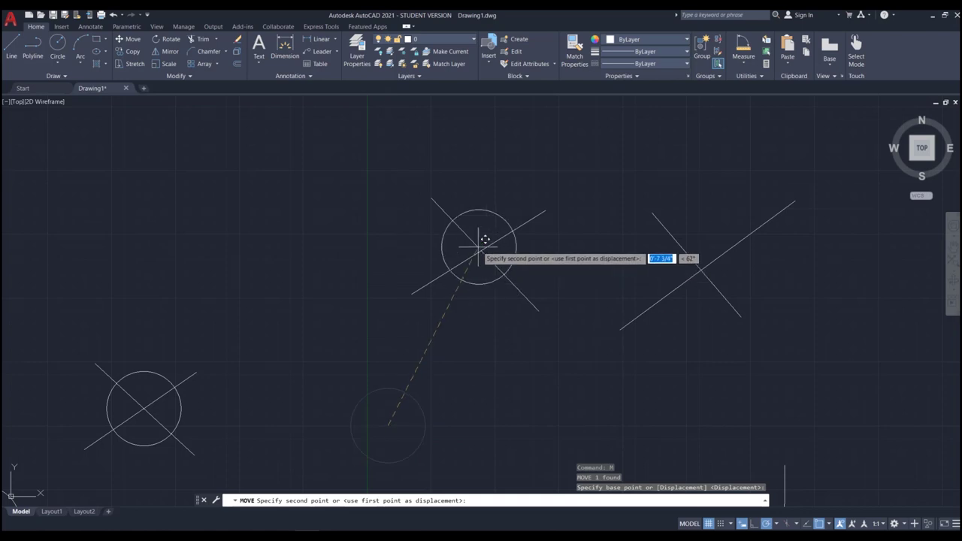
key(Escape)
scroll(397, 326, down, 2)
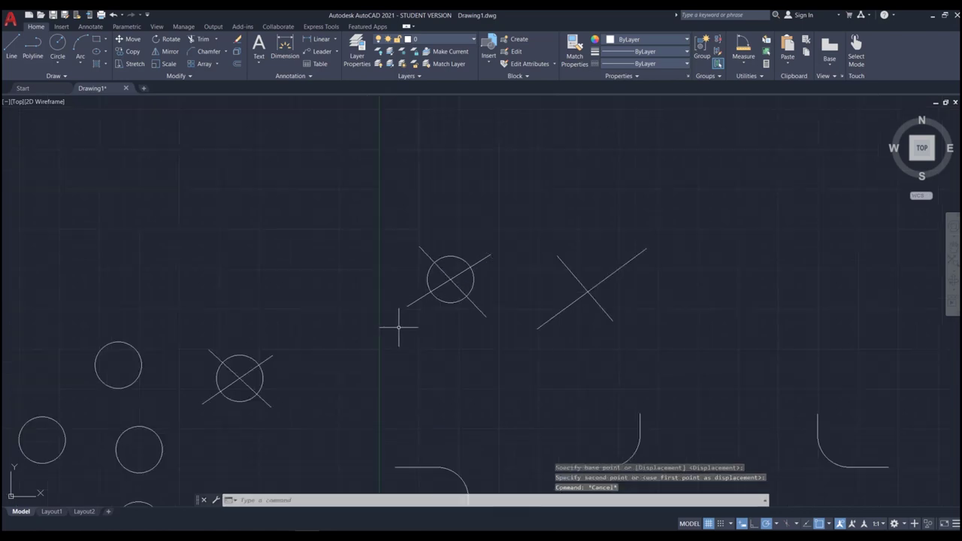
Step: Copy the moved circle from its center onto the intersection of the empty X beside it and end the copying
scroll(499, 285, up, 4)
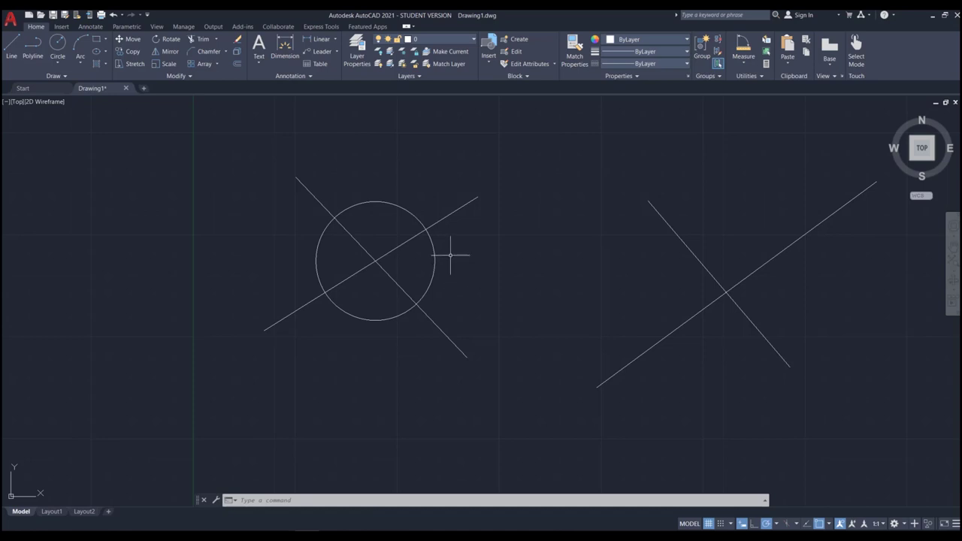
text(co)
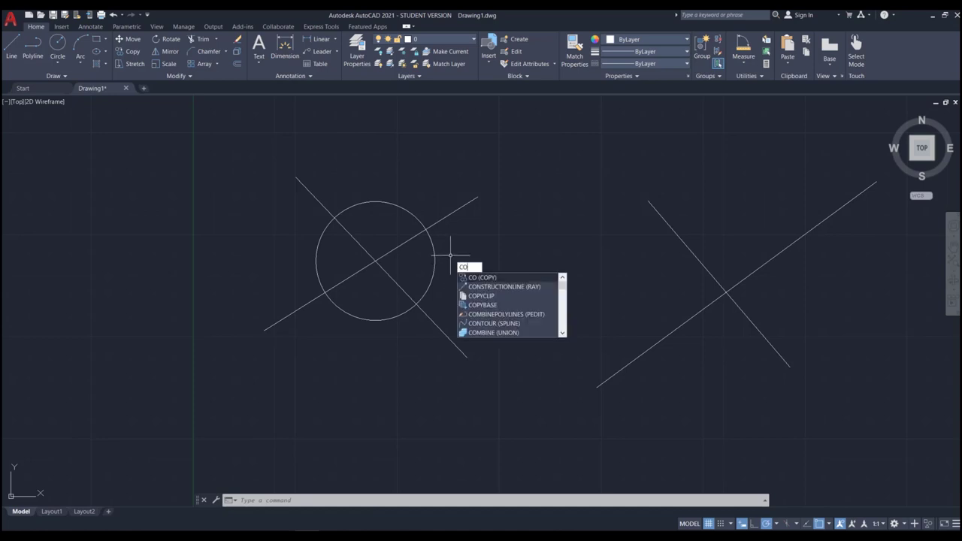
key(Return)
click(434, 257)
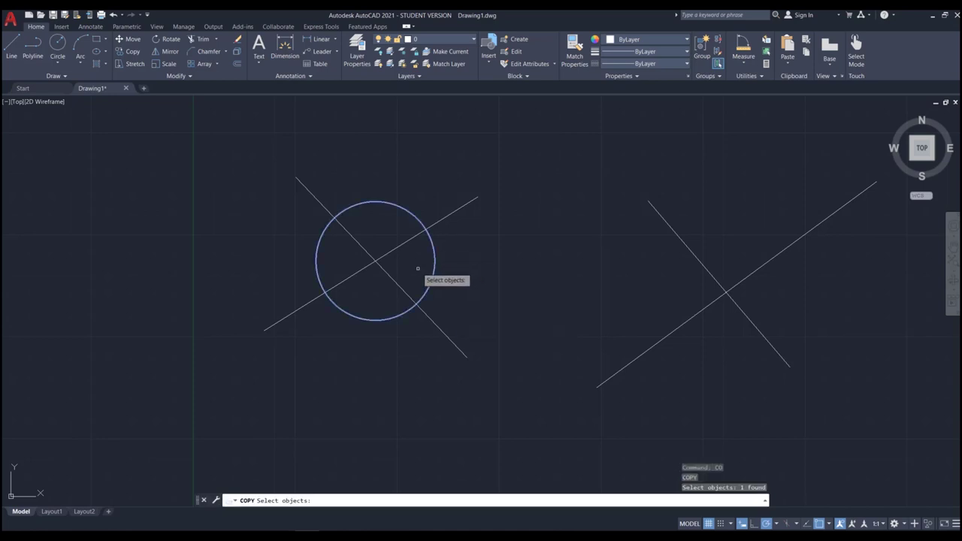
key(Return)
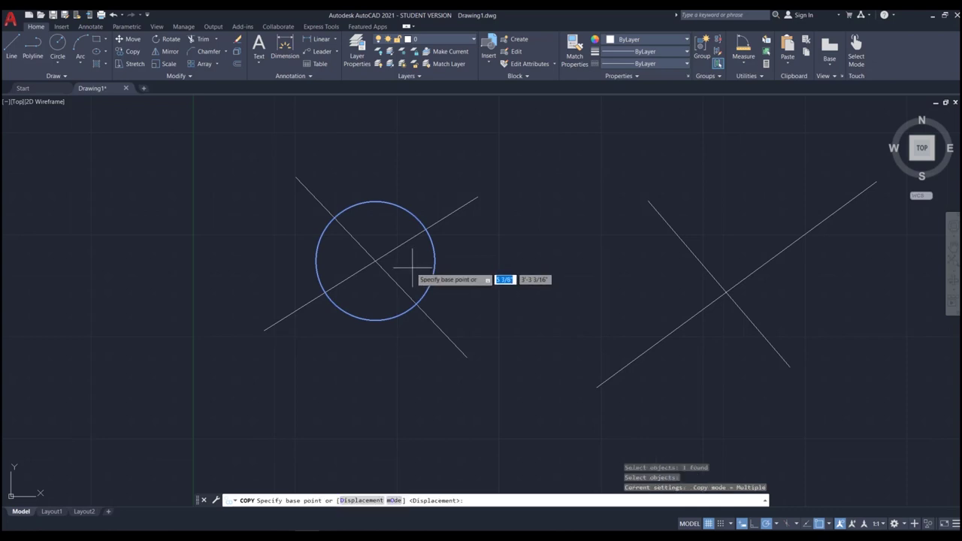
click(375, 261)
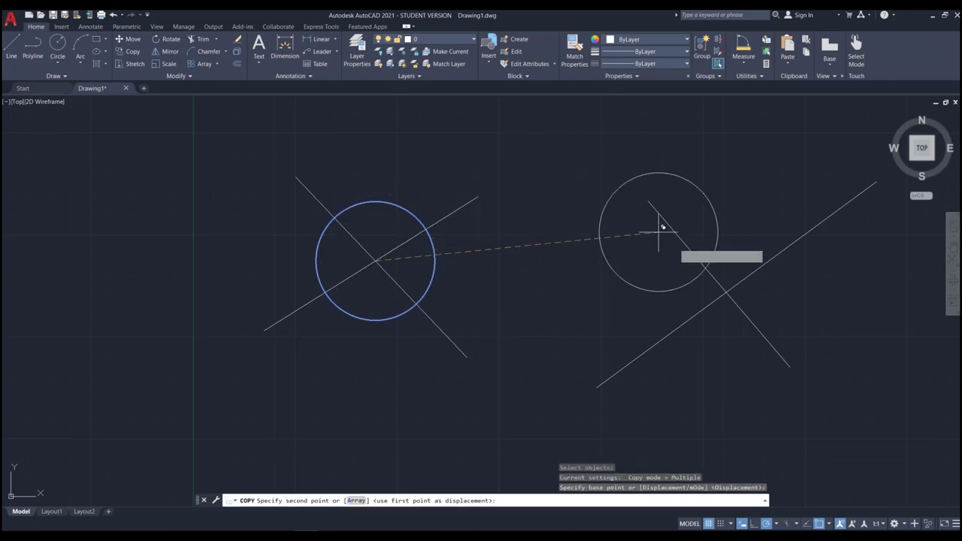
click(725, 291)
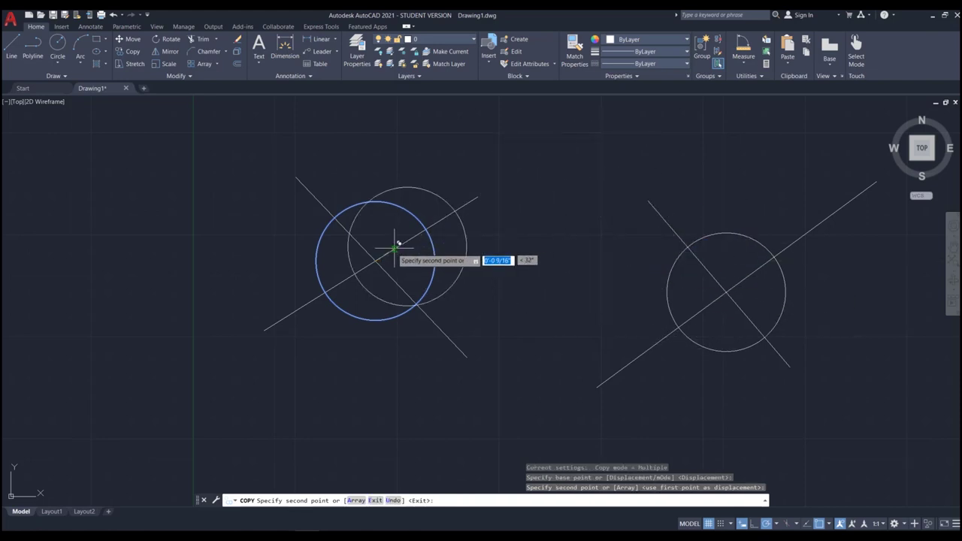
scroll(421, 233, down, 4)
scroll(459, 214, up, 2)
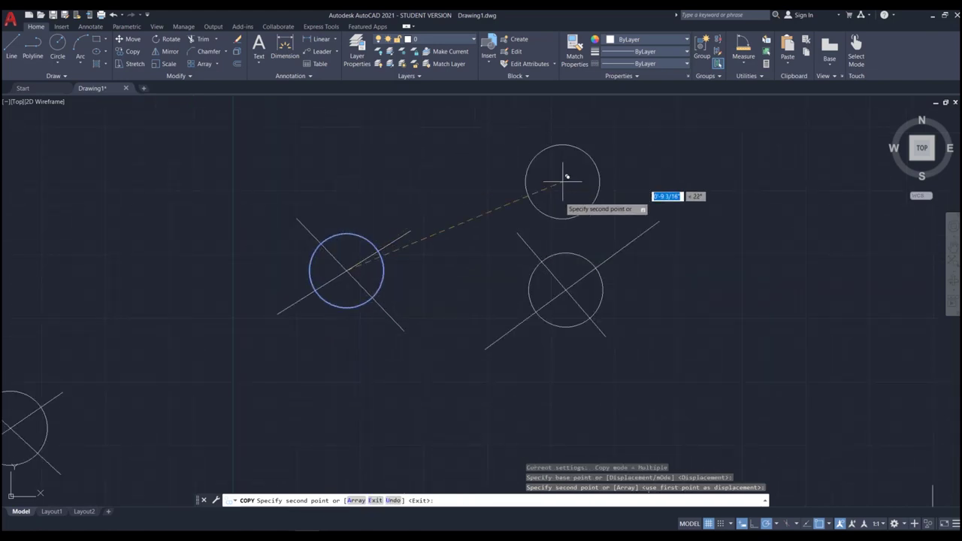
key(Return)
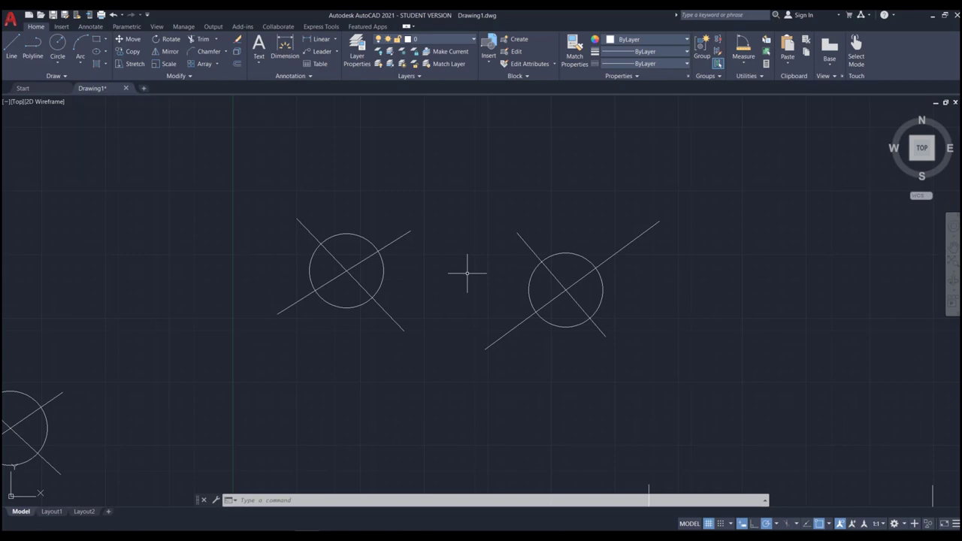
Step: Draw an upright rectangle about 2 5/8" wide and 4 1/2" high in the empty area right of the two crossed circles
scroll(461, 242, down, 4)
scroll(599, 256, up, 4)
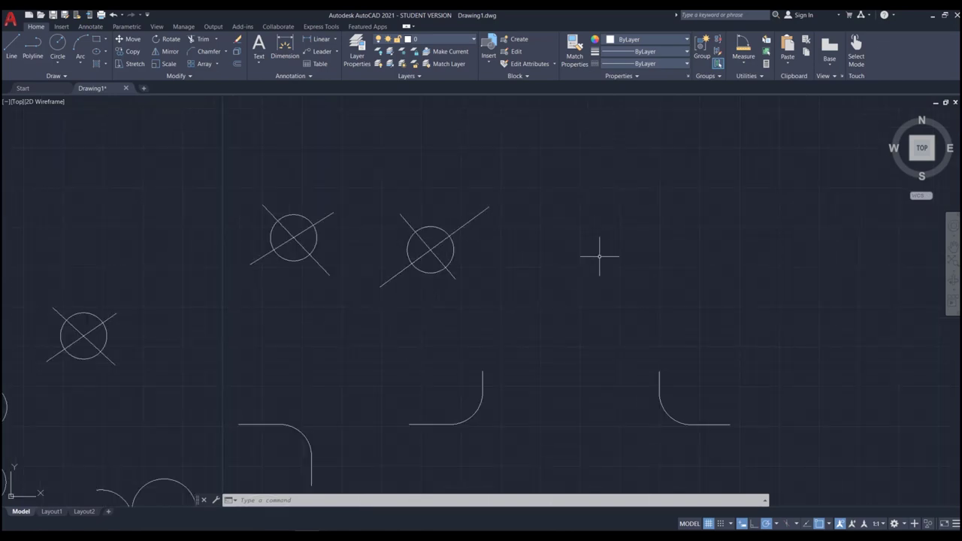
text(c)
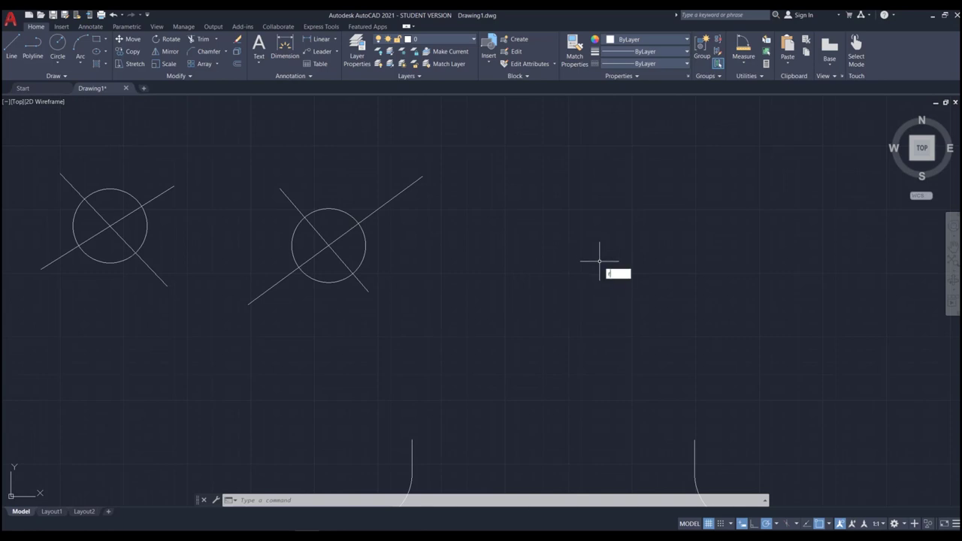
text(ec)
key(Return)
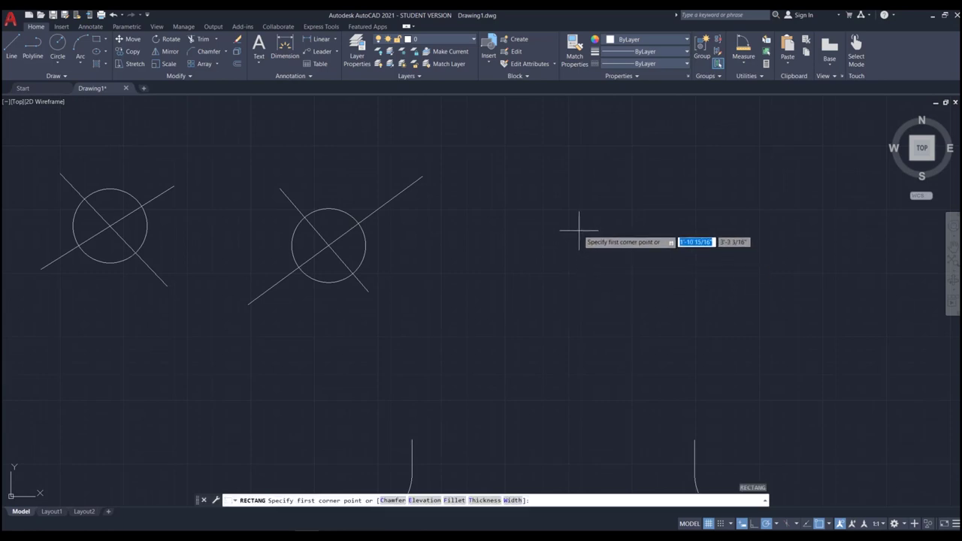
click(579, 231)
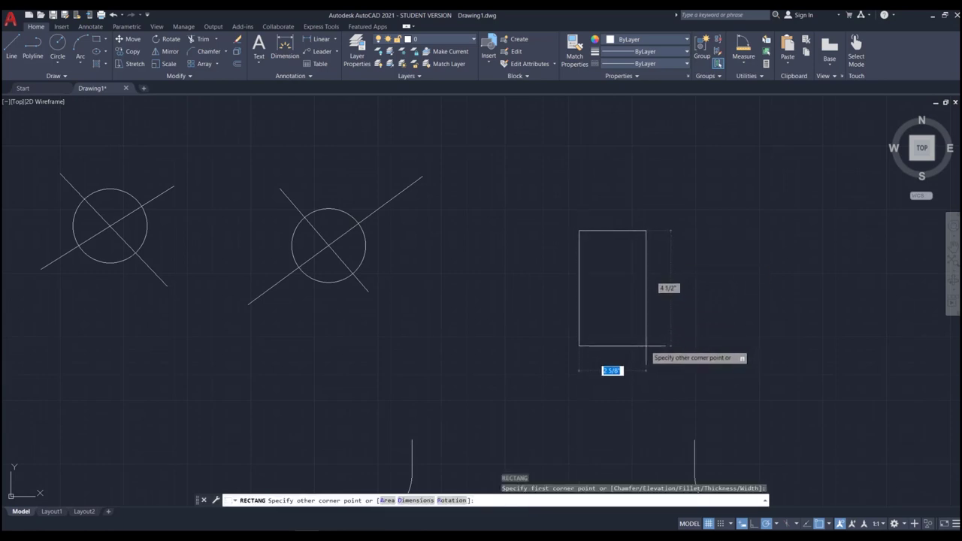
click(648, 347)
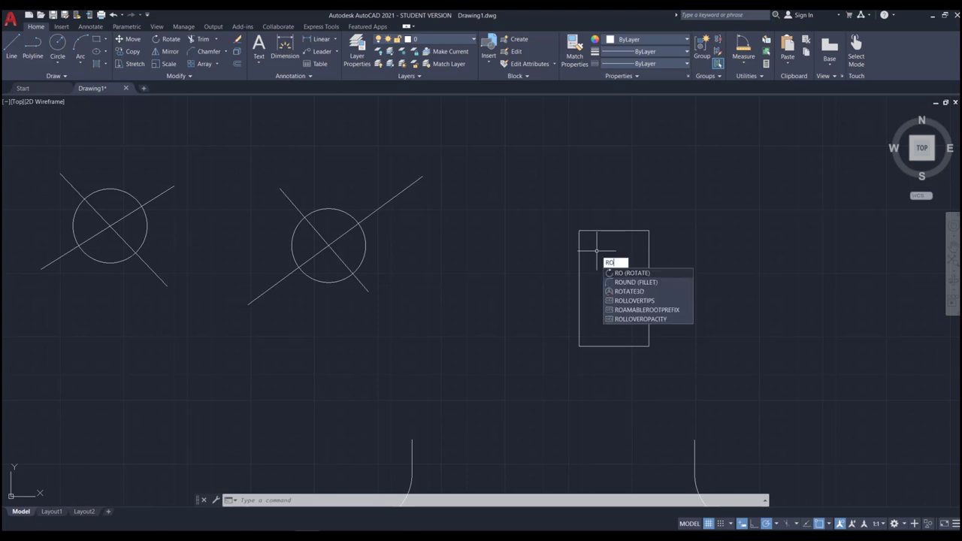
Step: Try a freehand rotation of the upright rectangle about its upper-left corner, and undo it
key(Return)
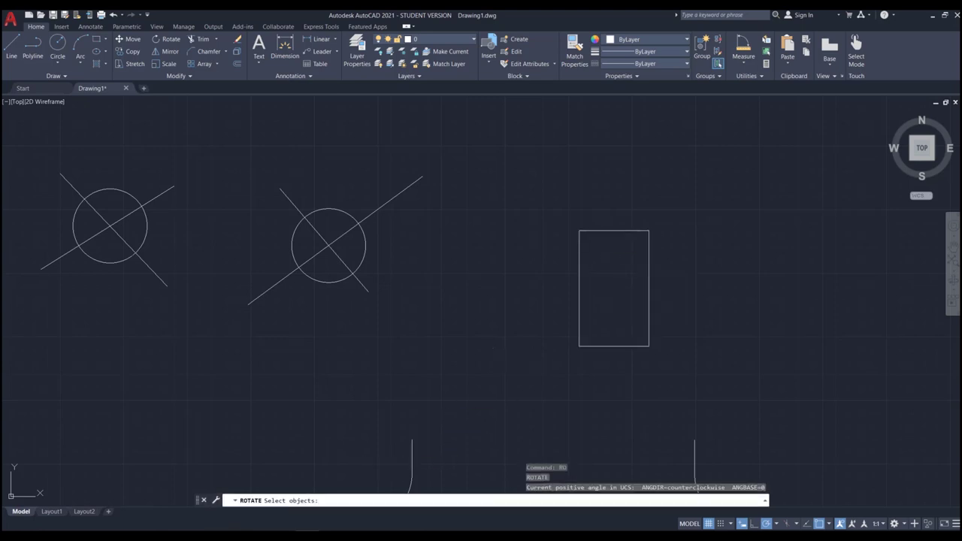
click(608, 230)
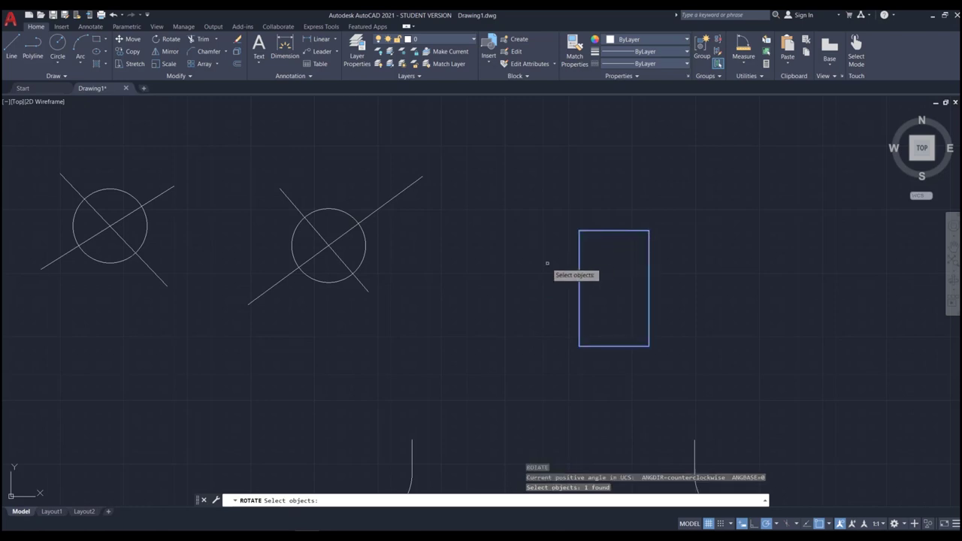
key(Return)
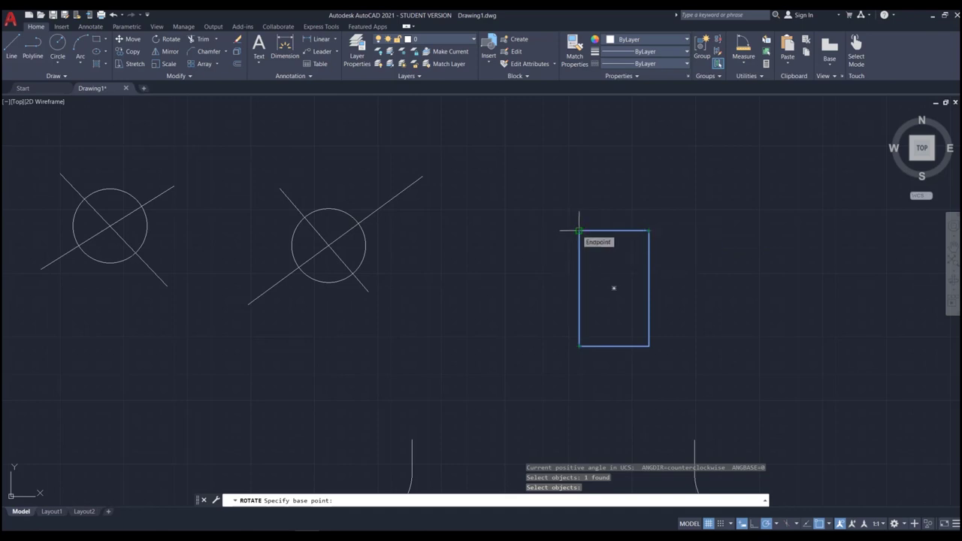
click(578, 232)
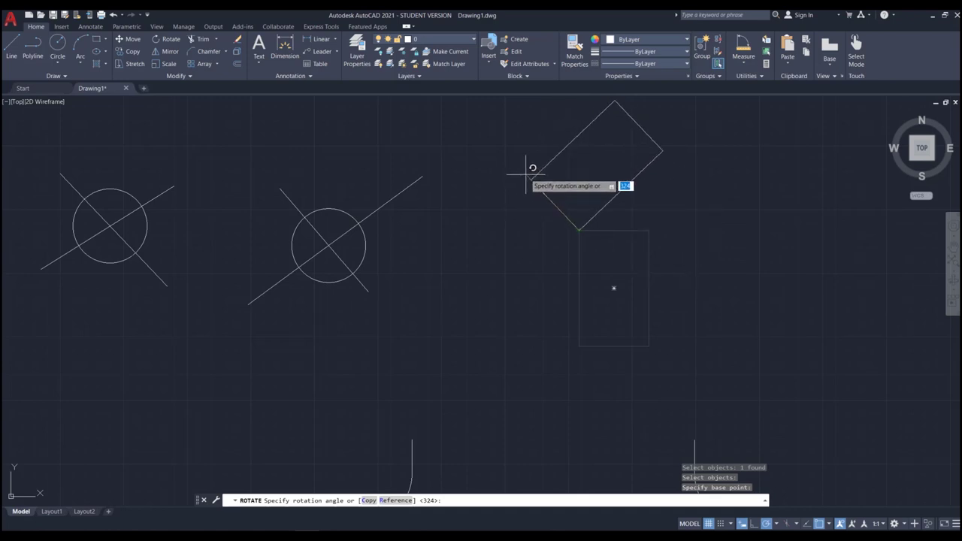
click(524, 197)
key(ctrl+z)
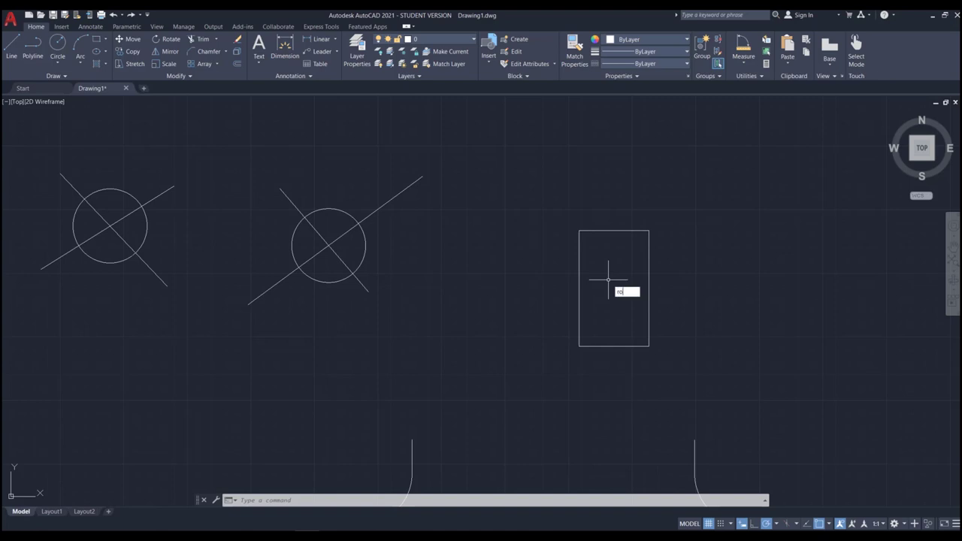
Step: Rotate the upright rectangle by 90 degrees about its upper-left corner
key(Return)
click(579, 272)
key(Return)
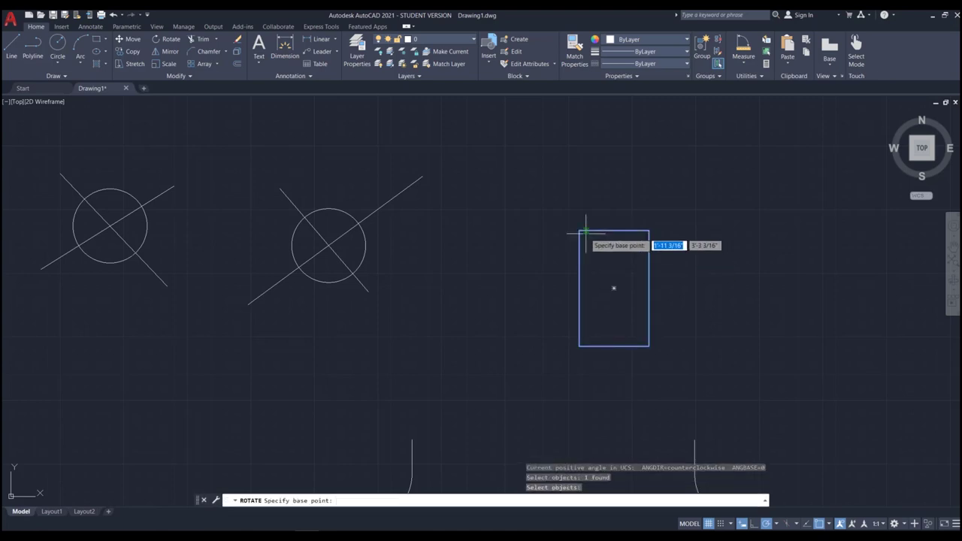
click(578, 230)
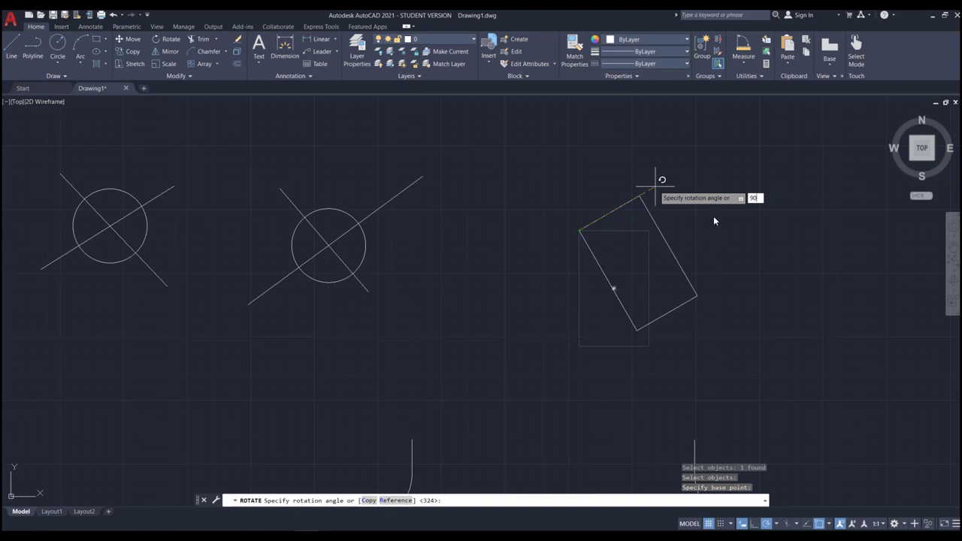
key(Return)
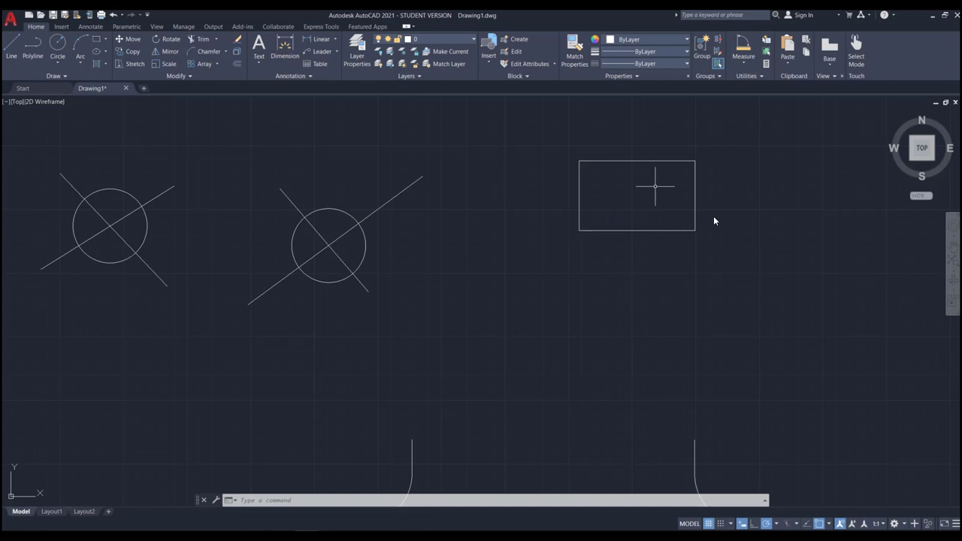
Step: Draw a horizontal line about 8 11/16" long right of the rectangle, continued from its right end by a line about 8 13/16" long sloping down-left
scroll(543, 229, down, 2)
scroll(699, 282, up, 2)
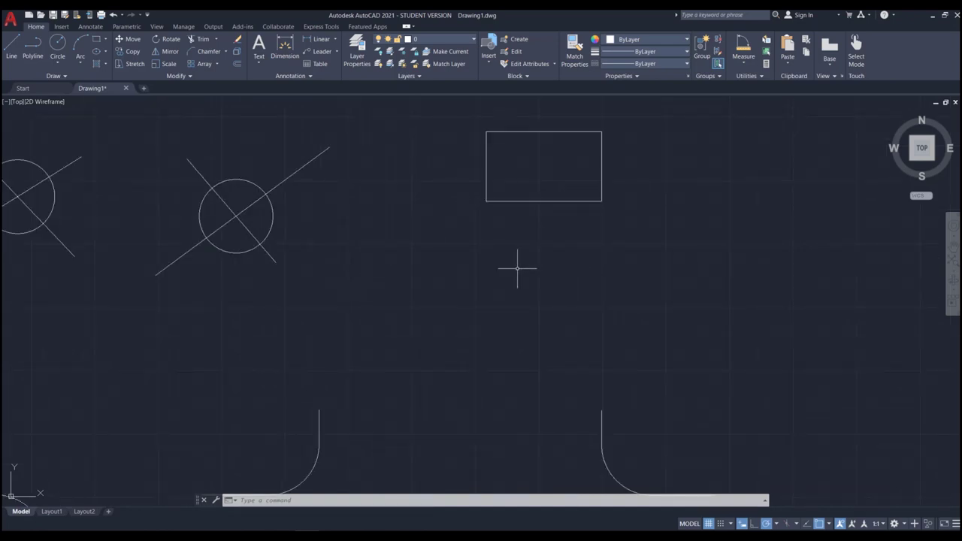
scroll(338, 266, down, 2)
scroll(605, 253, up, 2)
key(Return)
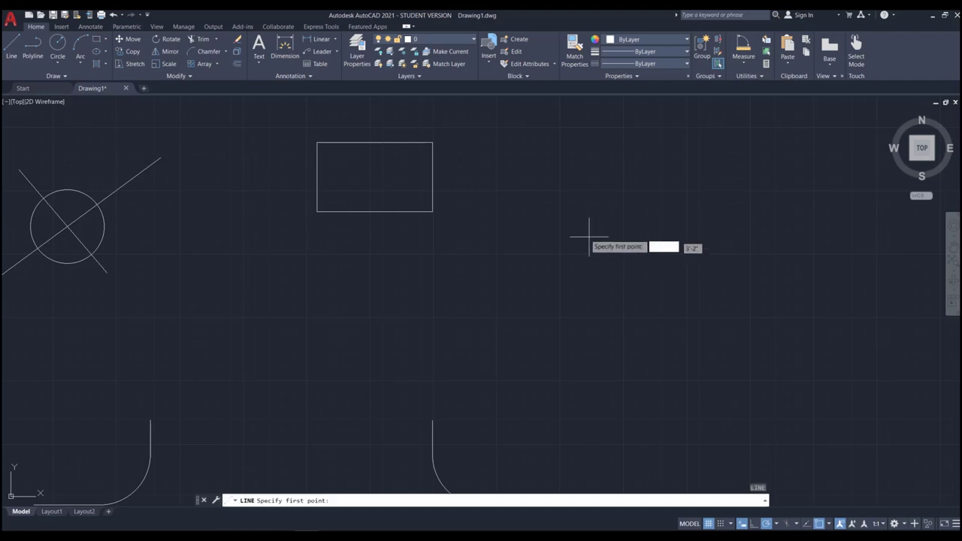
click(549, 211)
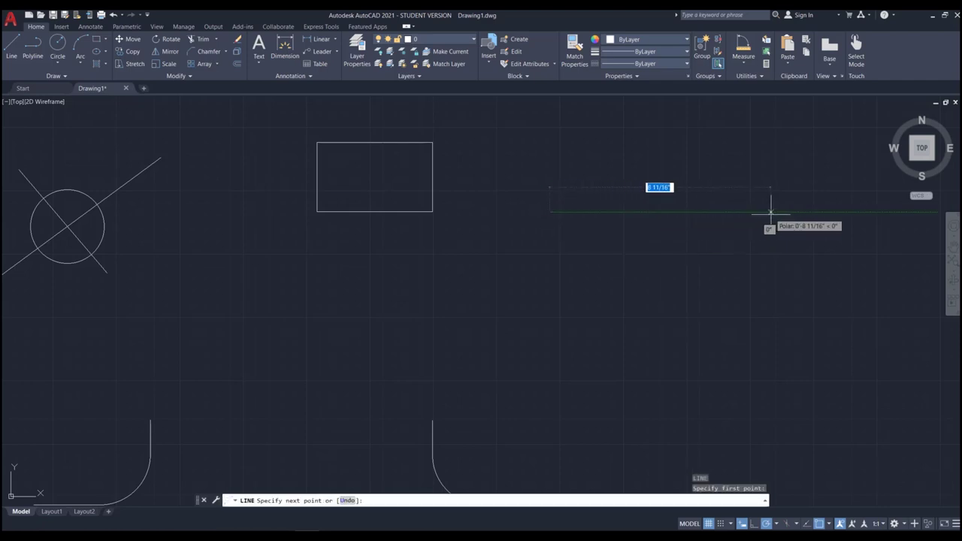
click(769, 213)
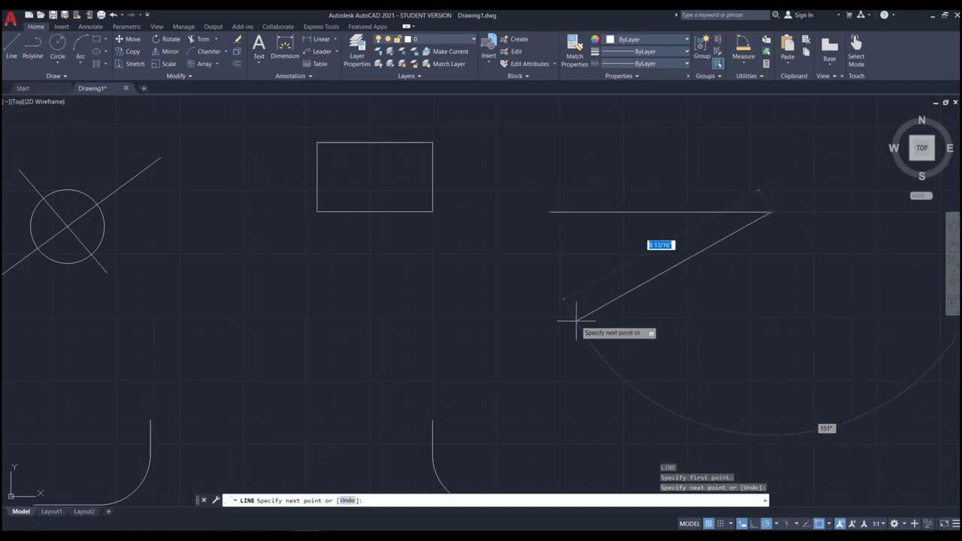
click(577, 321)
key(Return)
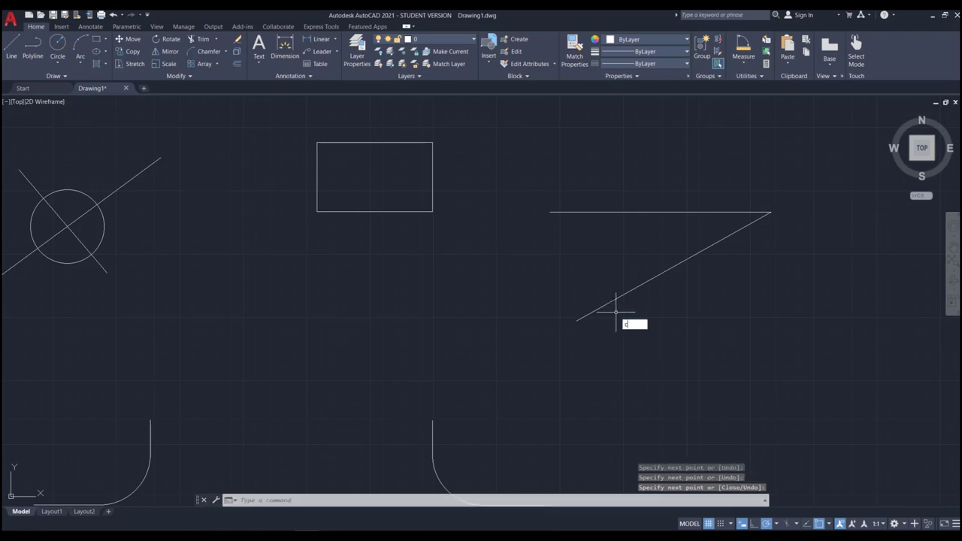
Step: Draw a small circle centered on the lower part of the sloping line
key(Return)
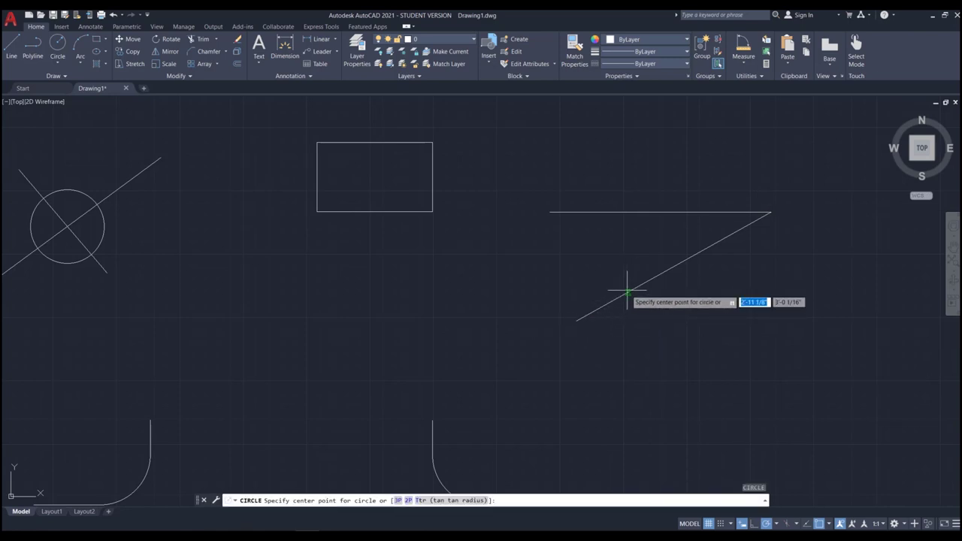
click(636, 288)
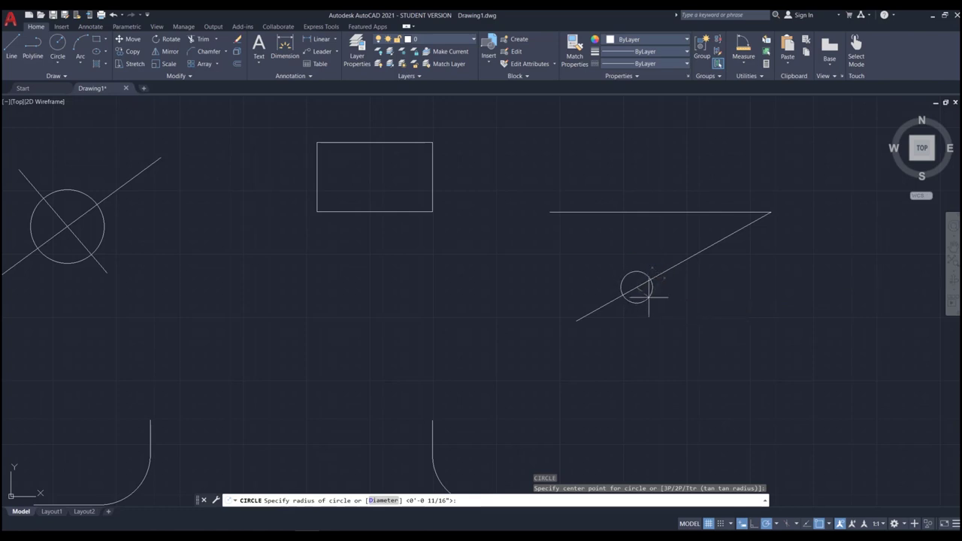
click(649, 298)
scroll(818, 233, up, 2)
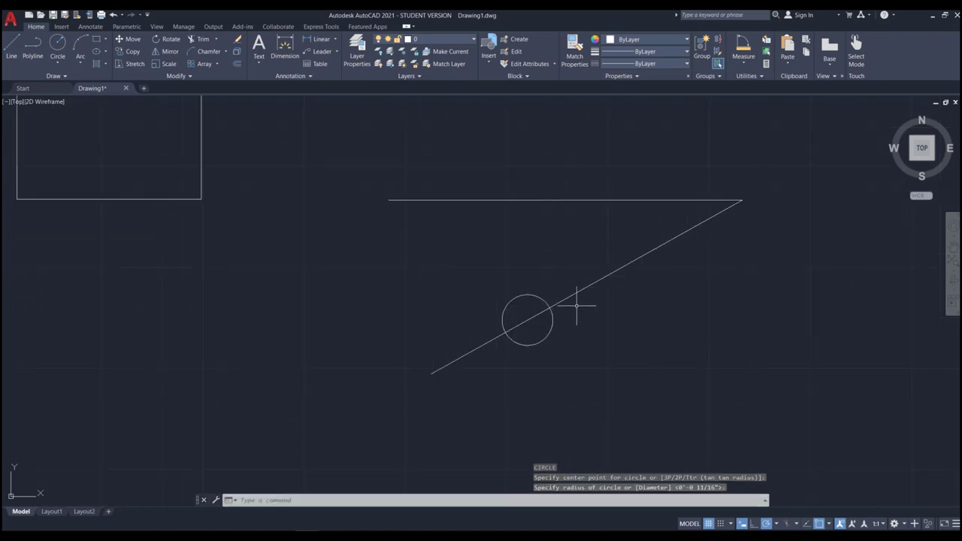
scroll(575, 308, down, 2)
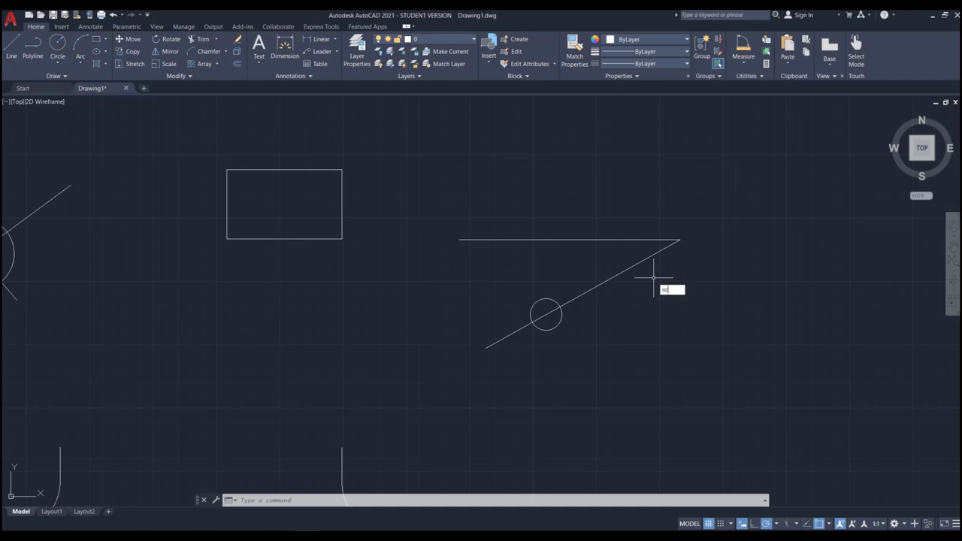
Step: Rotate the small circle about the lines' shared endpoint with the Reference option, taking its center as reference and aligning it to the horizontal line
key(Return)
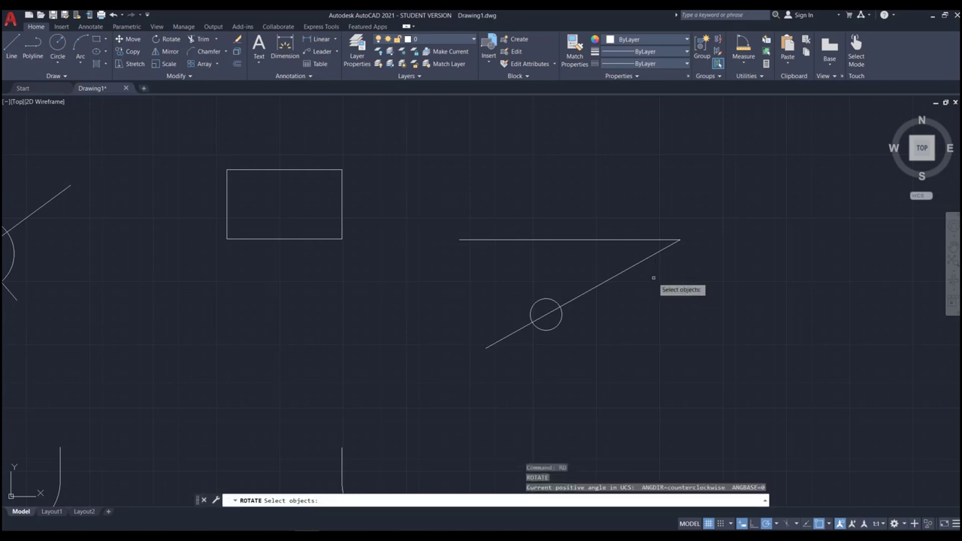
click(562, 315)
key(Return)
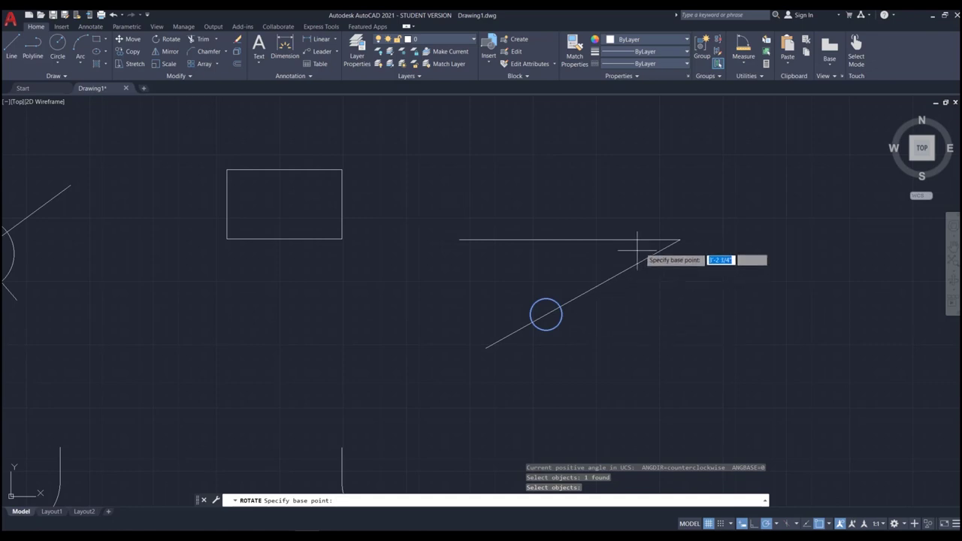
click(681, 240)
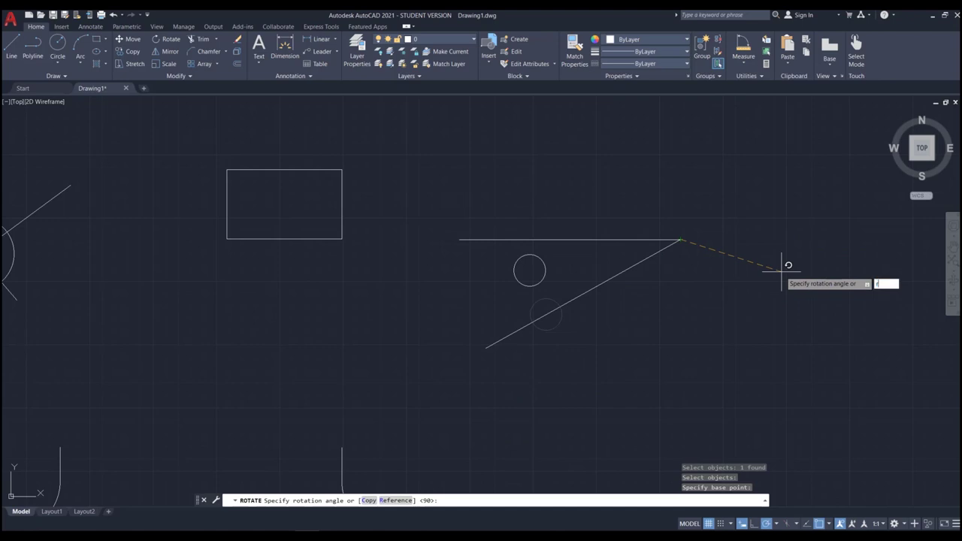
key(Return)
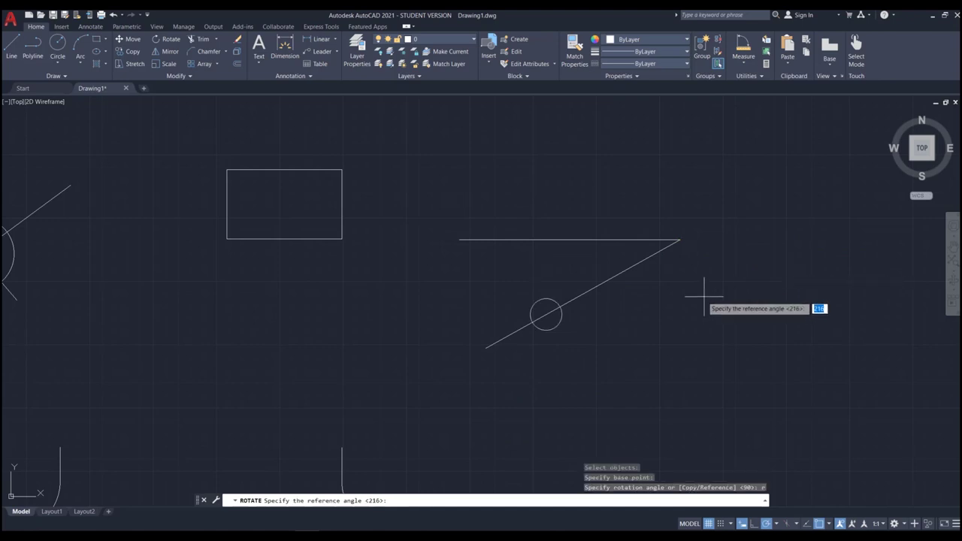
click(680, 240)
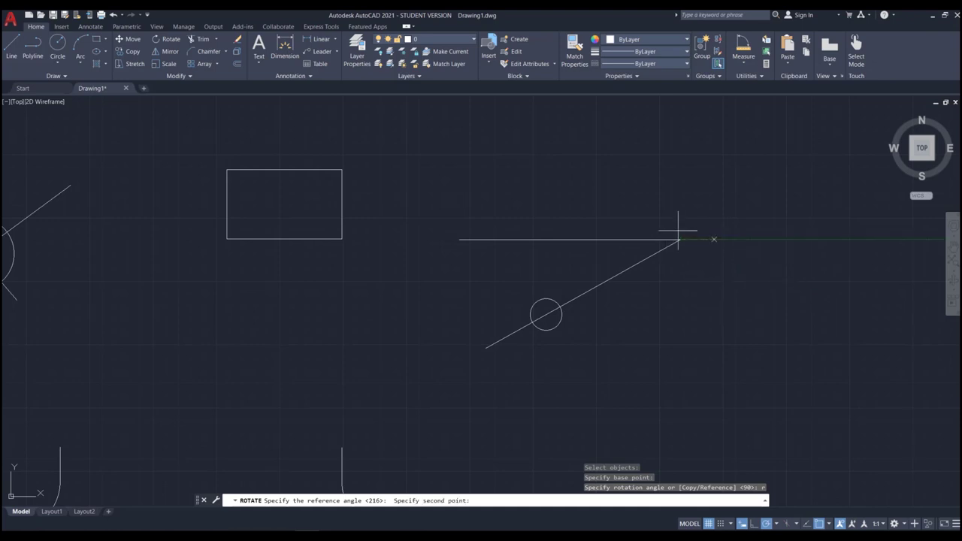
click(546, 314)
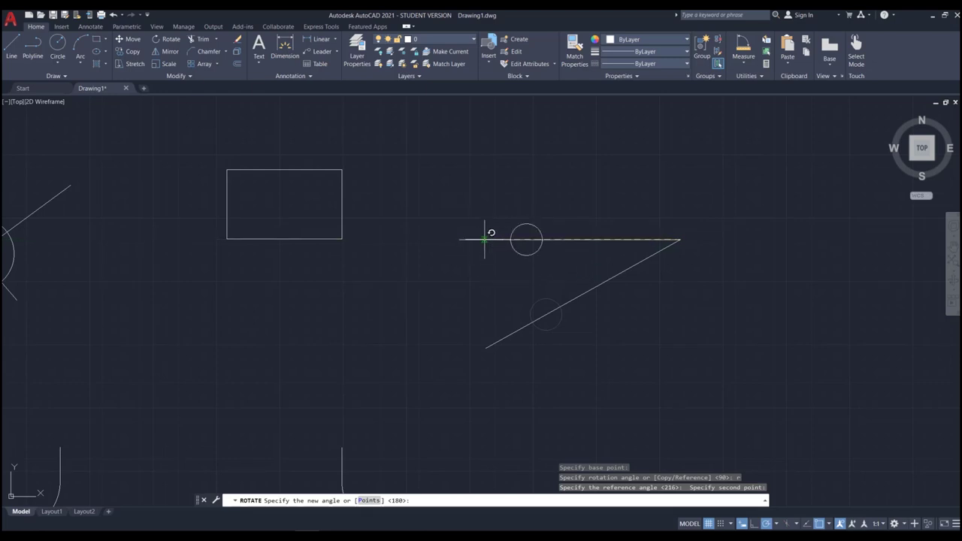
click(485, 239)
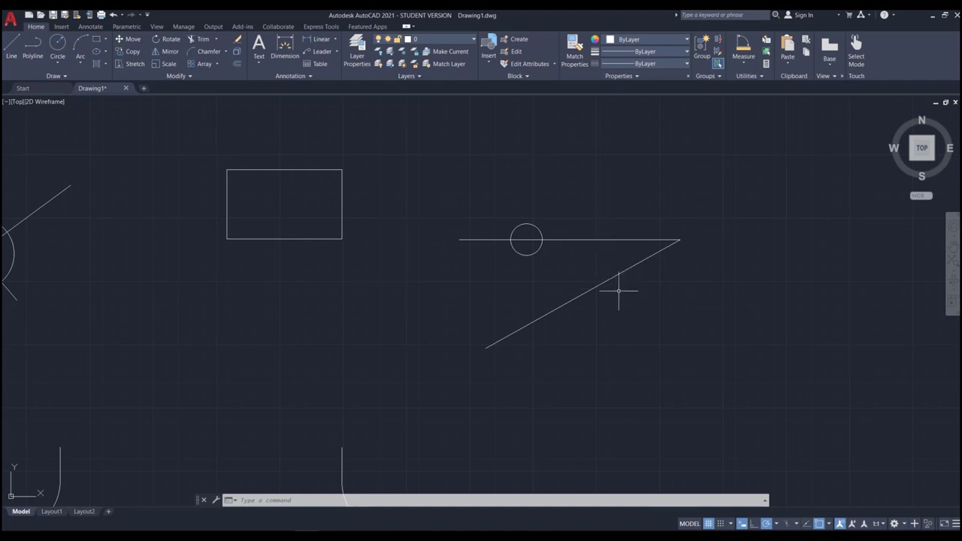
Step: Rotate the rectangle freehand about its lower-left corner so its long side slopes up to the left
scroll(650, 288, down, 2)
scroll(466, 262, up, 2)
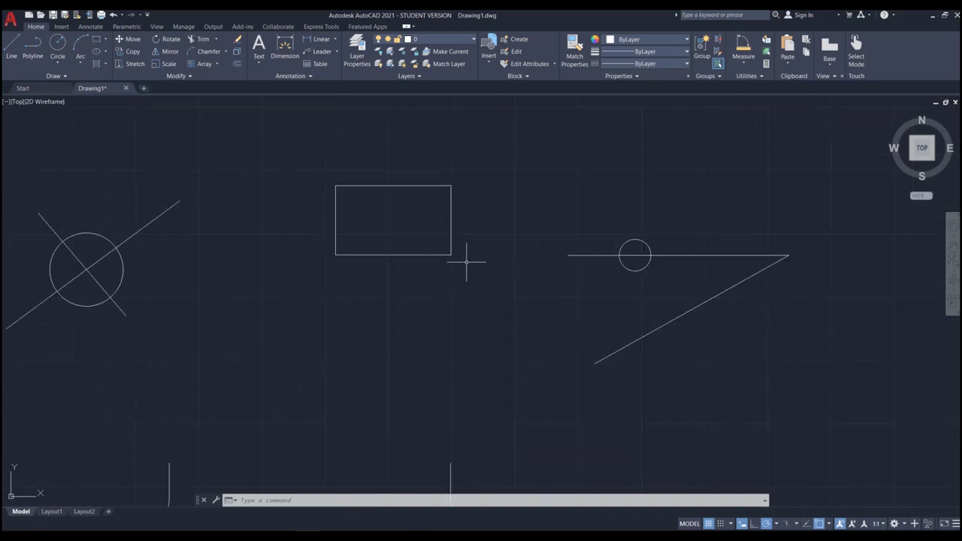
click(426, 254)
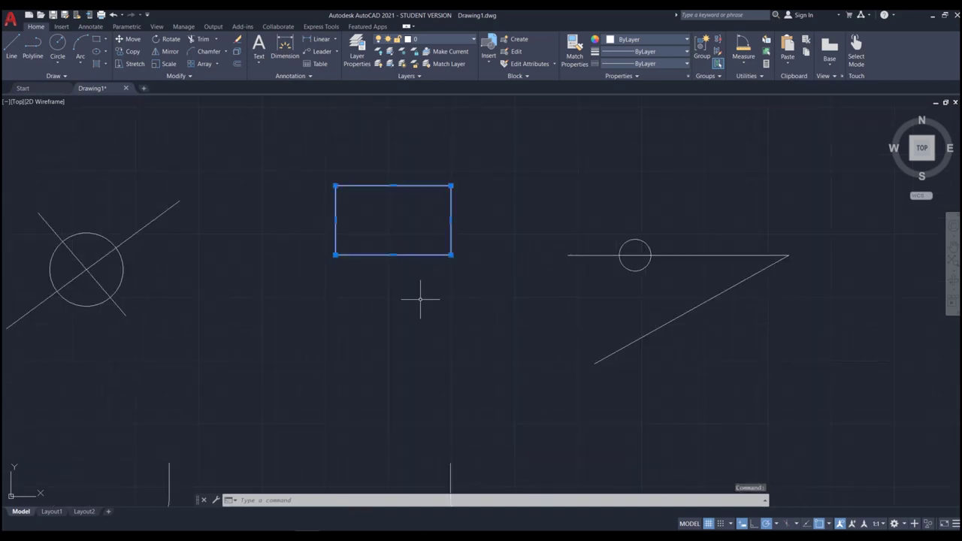
text(ro)
key(Return)
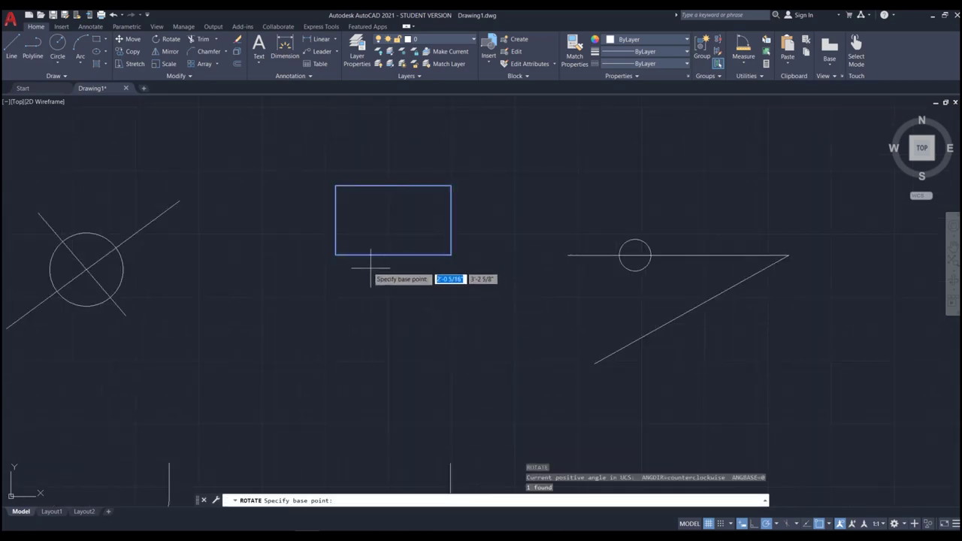
click(335, 256)
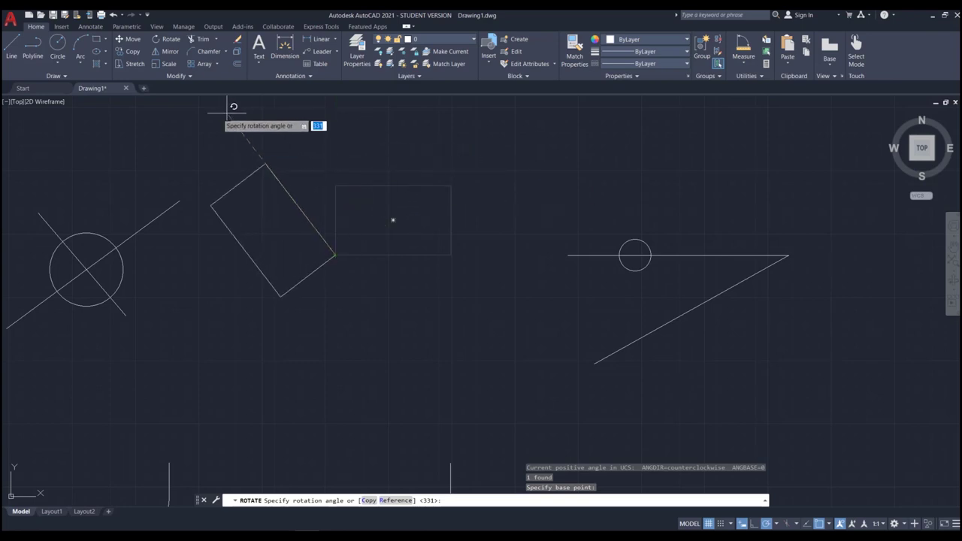
click(242, 138)
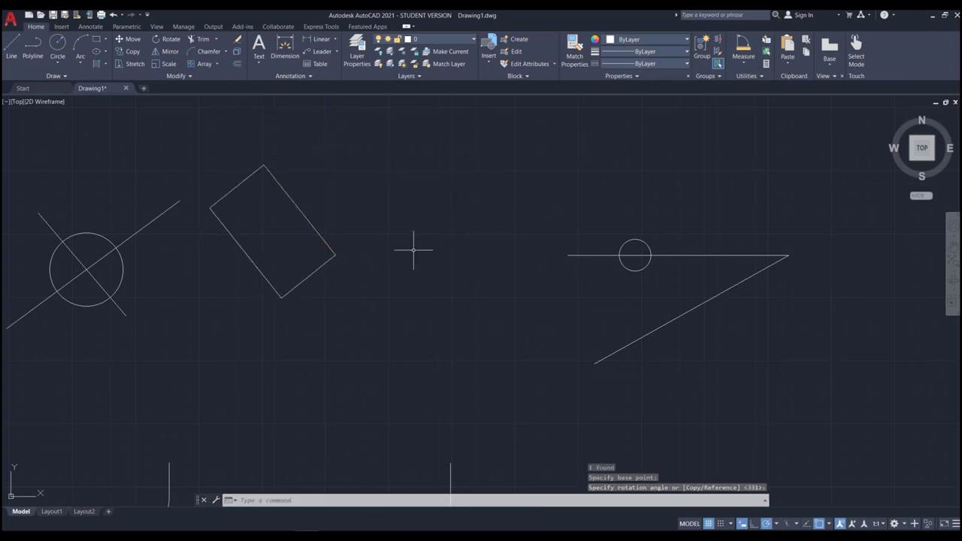
Step: Turn off grid snap and mirror the small circle and both lines about a vertical axis to their left, keeping the source objects
scroll(412, 250, down, 2)
scroll(527, 286, up, 4)
middle_drag(527, 286, 543, 308)
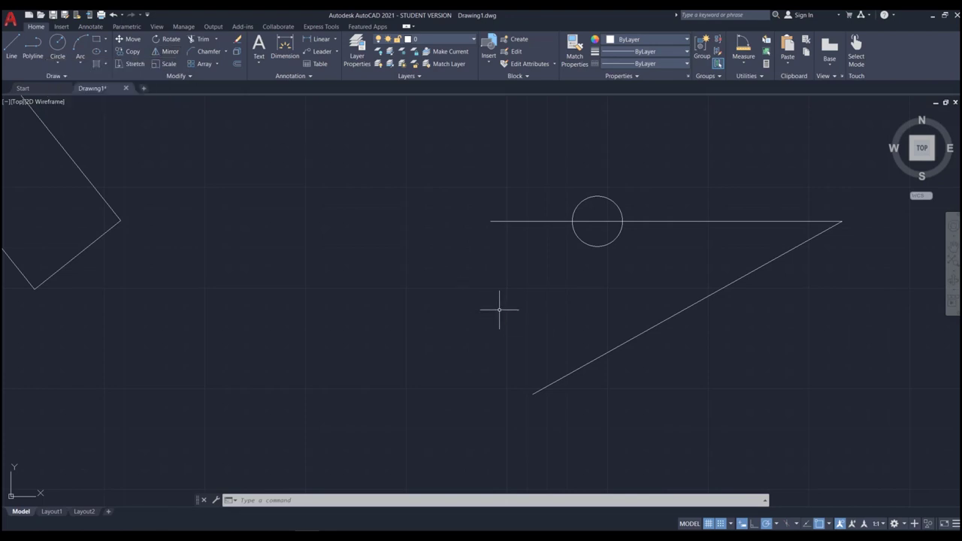
text(mirror)
key(Return)
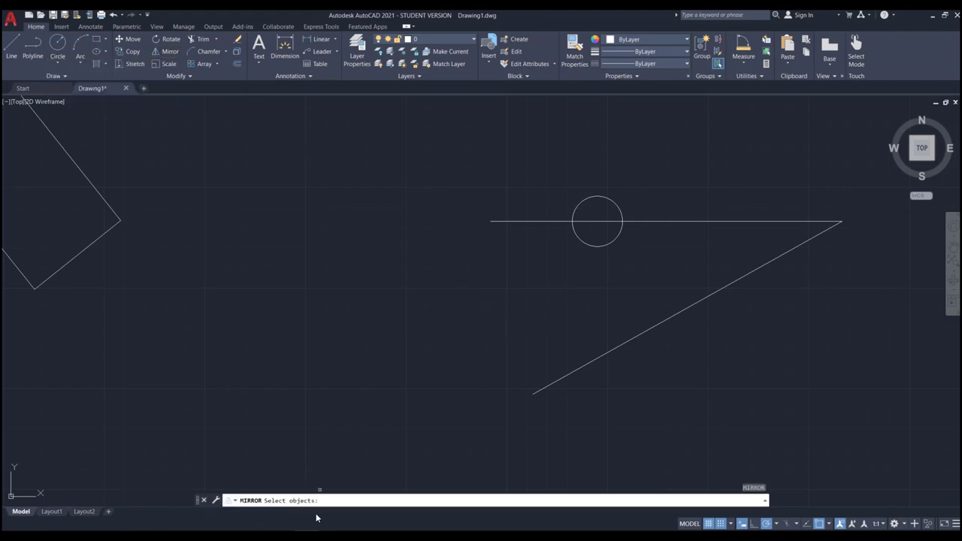
click(751, 142)
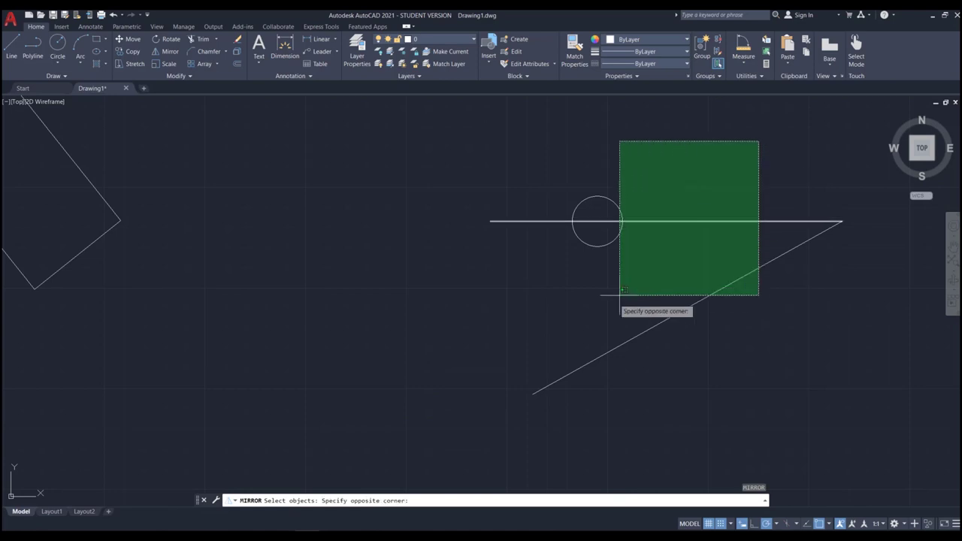
click(524, 396)
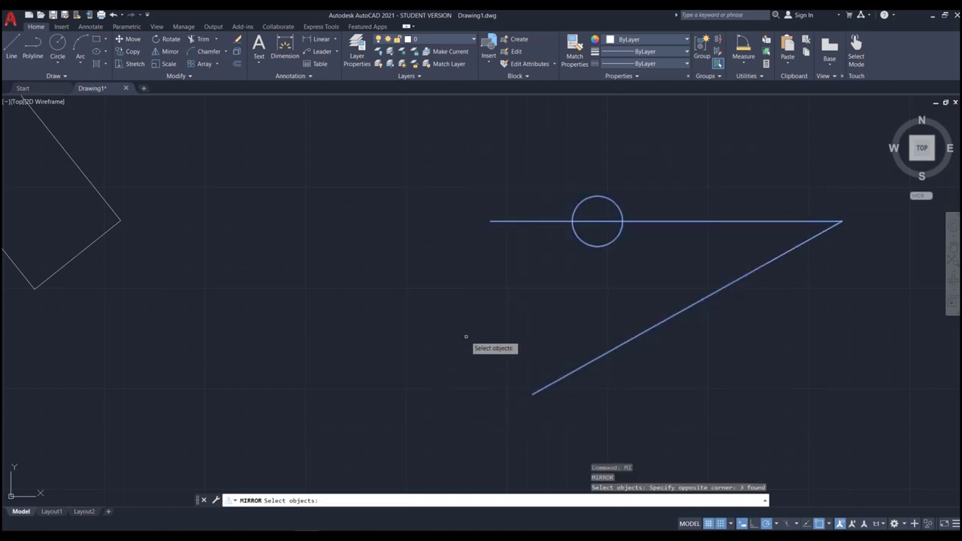
key(Return)
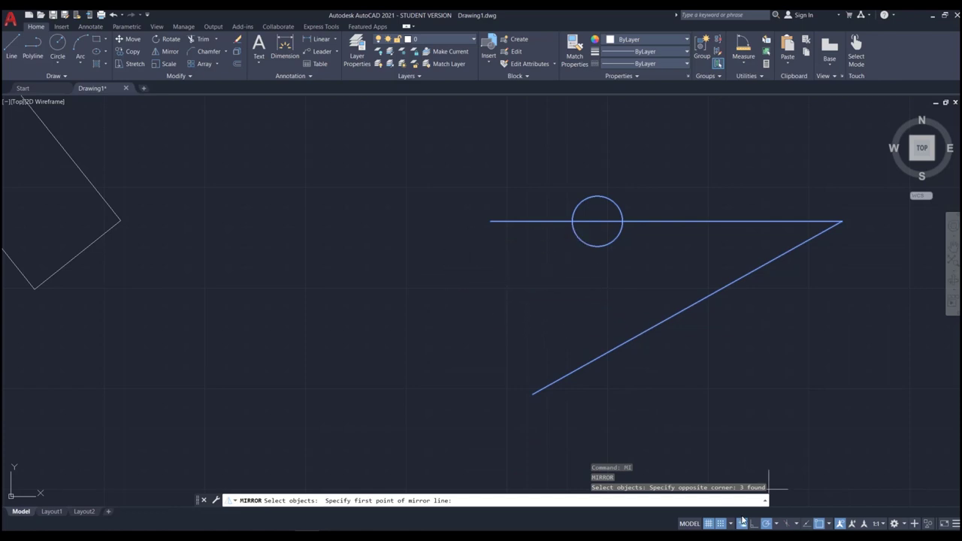
click(720, 523)
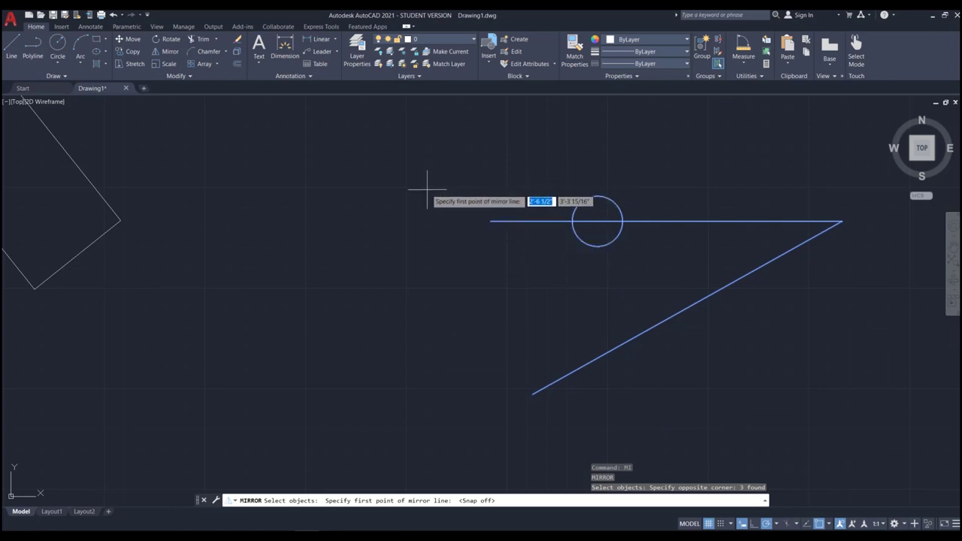
click(438, 197)
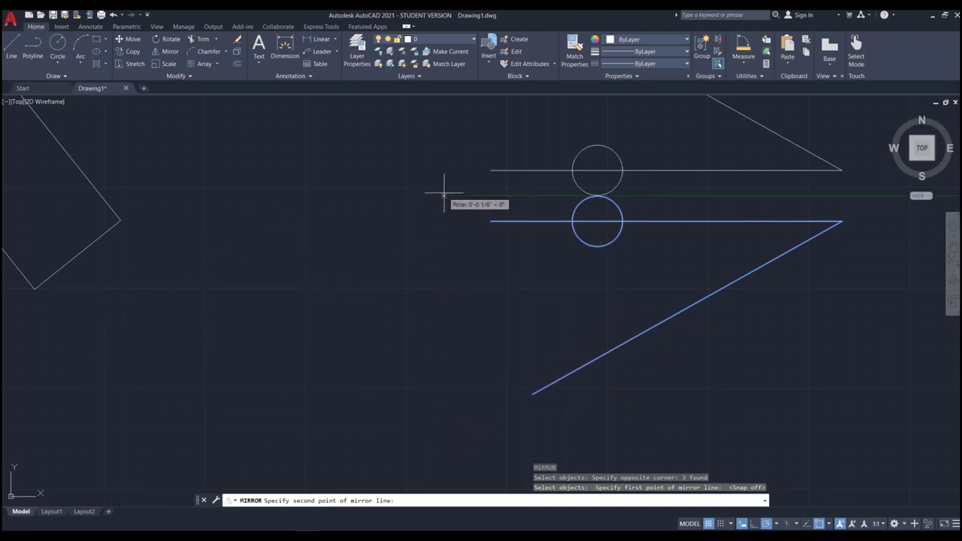
click(441, 393)
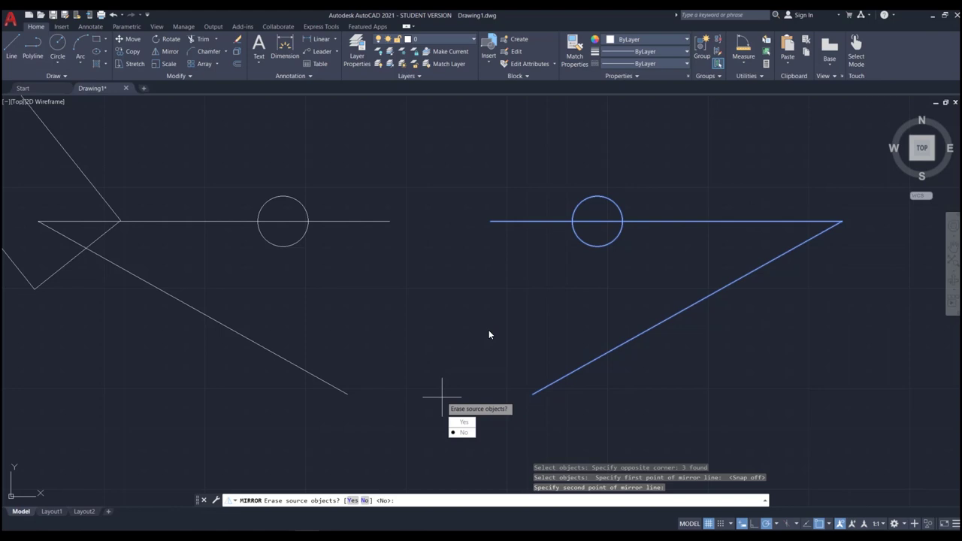
click(458, 441)
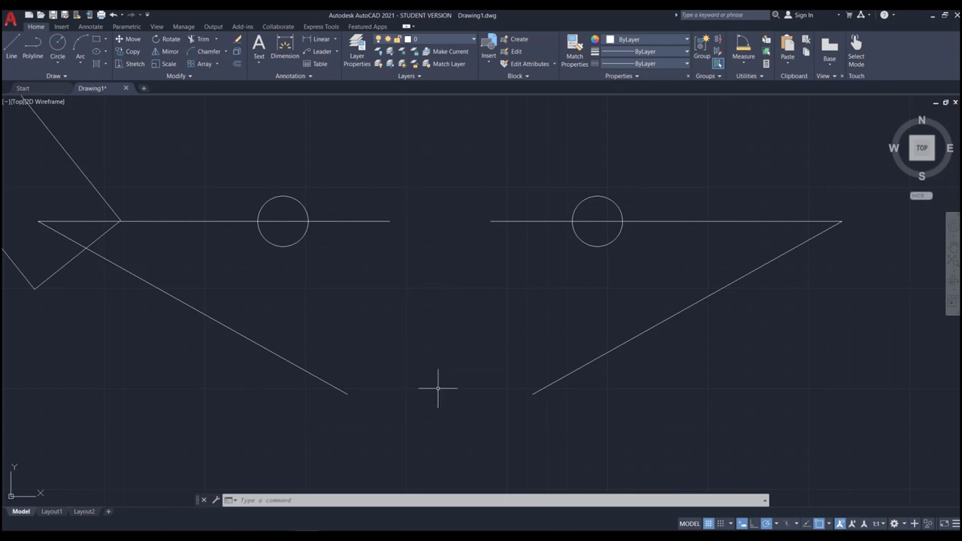
Step: Delete the mirrored copy of the circle and both lines
click(367, 160)
click(222, 366)
key(Delete)
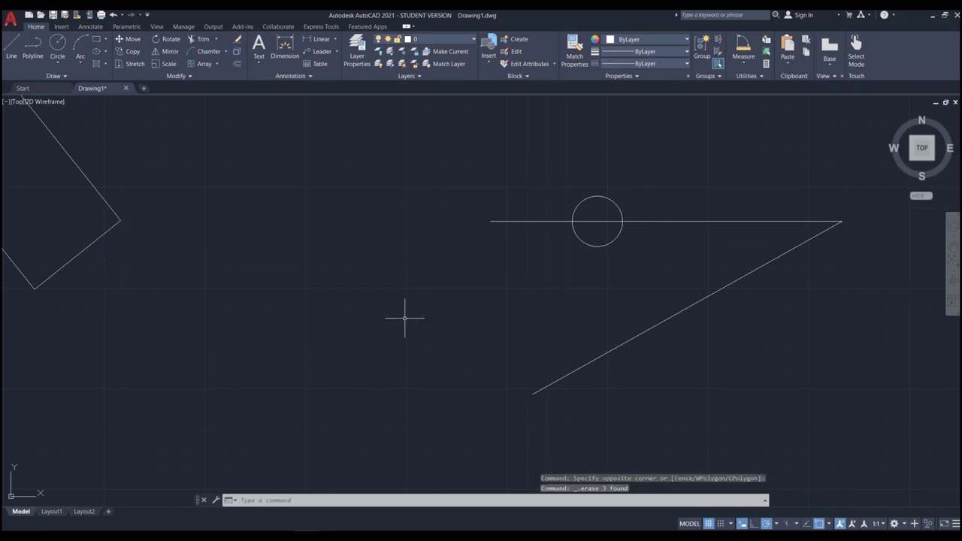
Step: Draw a vertical line just left of the horizontal line's left end as a mirror axis
key(Return)
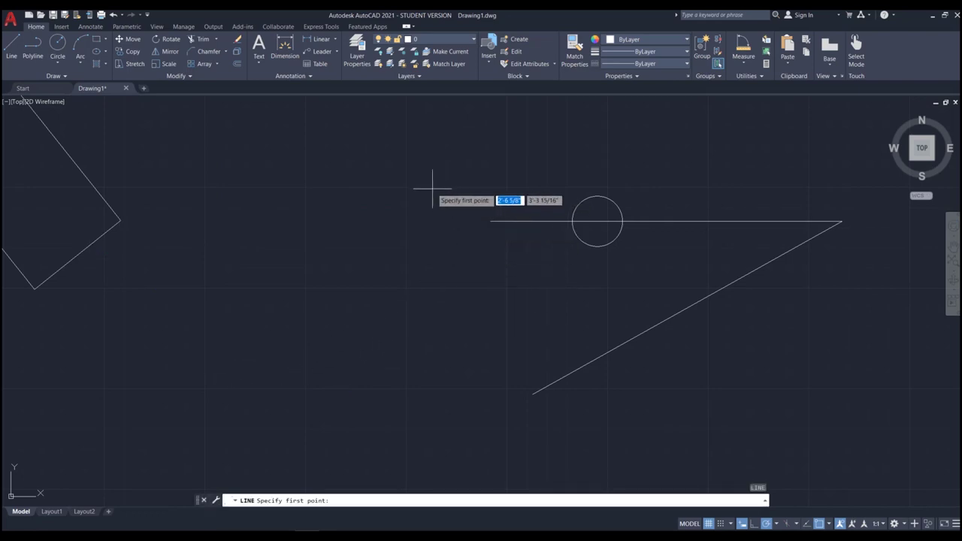
click(440, 172)
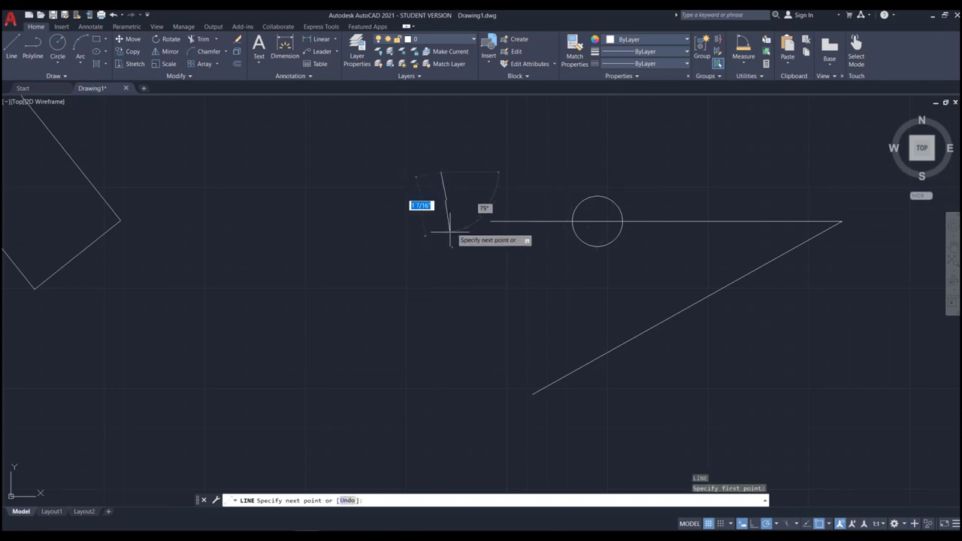
click(442, 303)
key(Return)
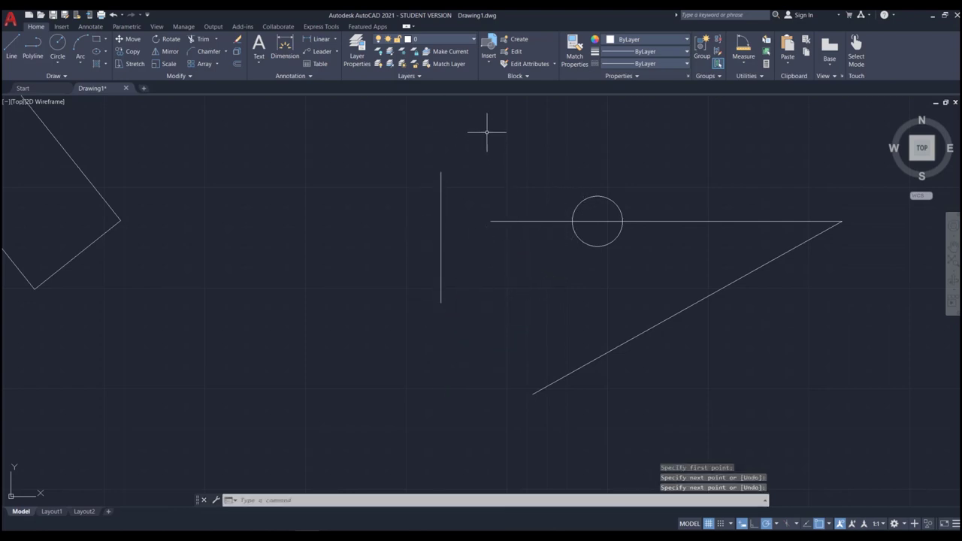
Step: Mirror the small circle and both lines about the drawn vertical line, using its two endpoints and keeping the source objects
text(mi)
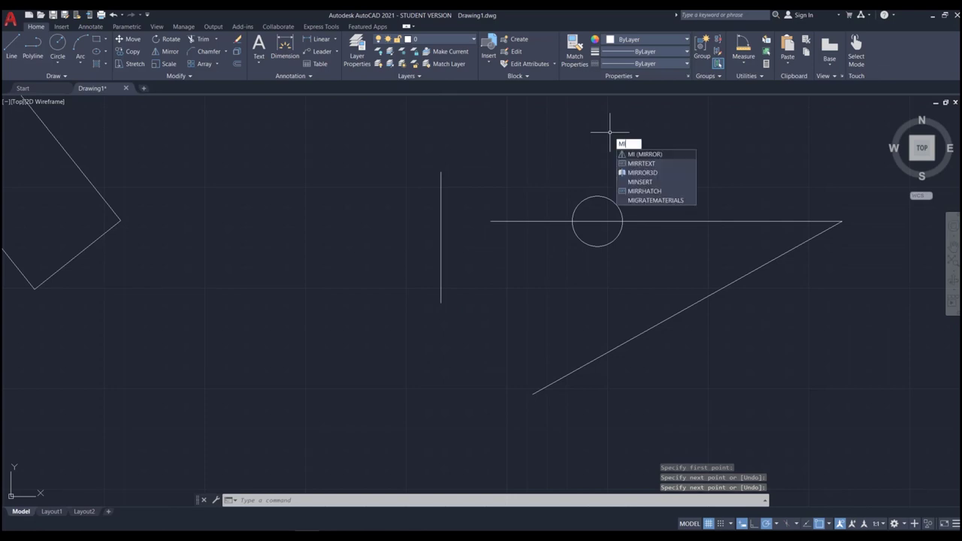
key(Return)
click(791, 166)
click(532, 380)
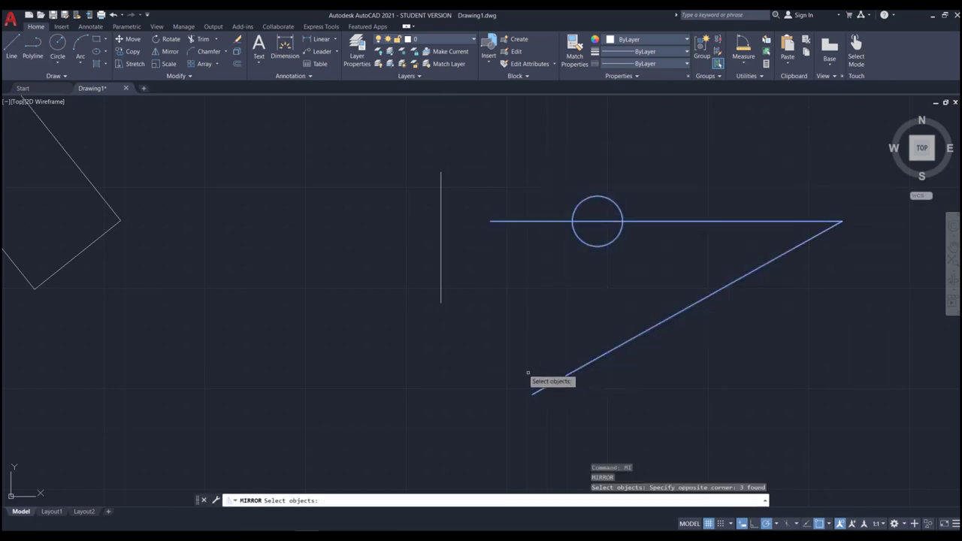
key(Return)
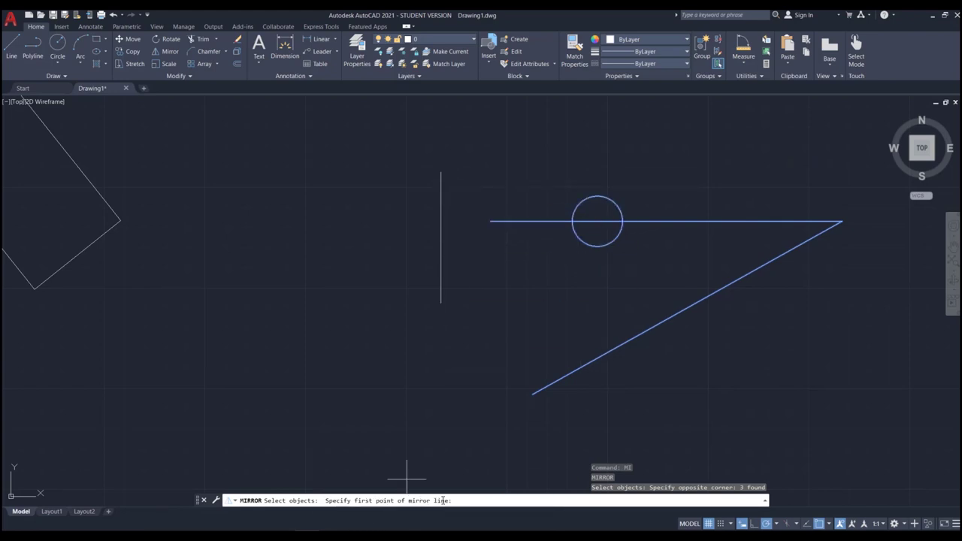
click(441, 173)
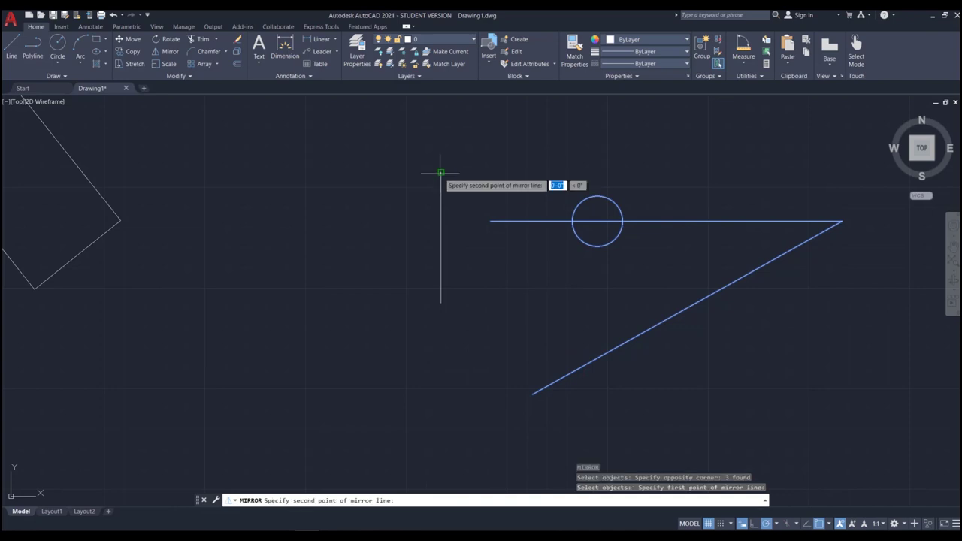
click(441, 303)
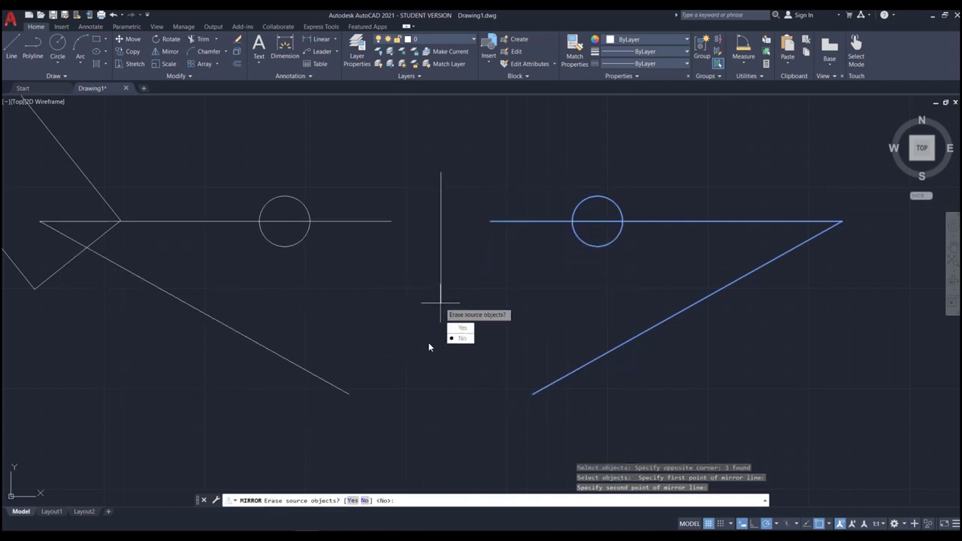
key(Return)
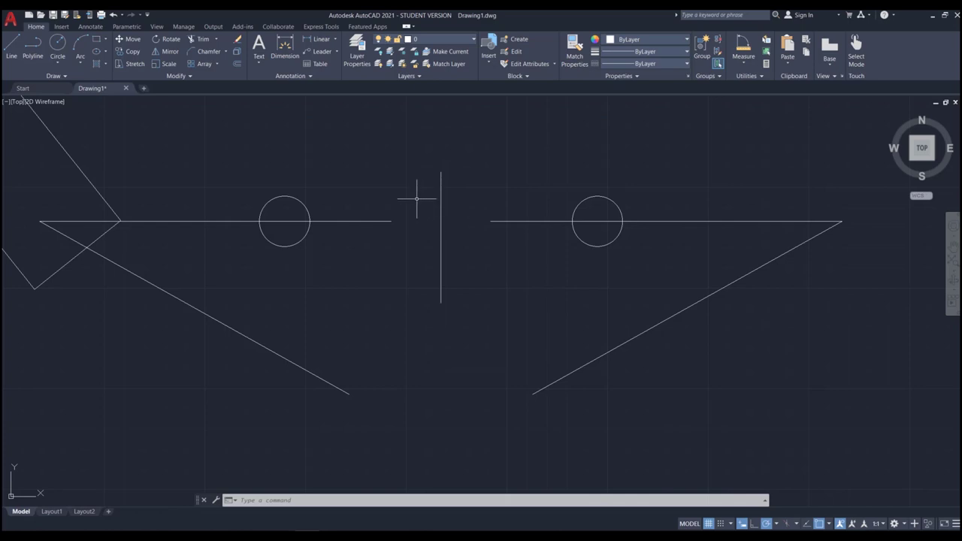
Step: Delete the mirrored circle and lines together with the vertical axis line
click(367, 174)
click(281, 298)
click(474, 253)
click(399, 279)
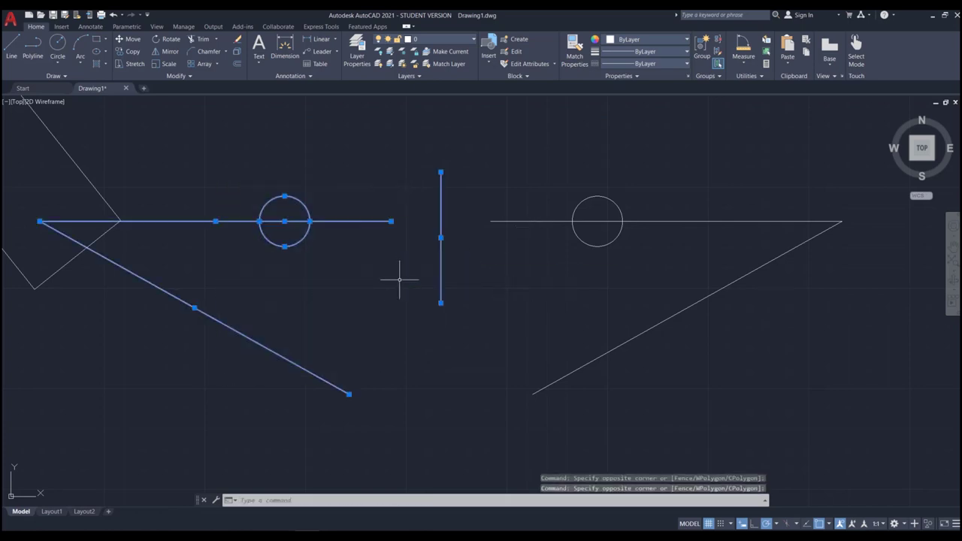
key(Delete)
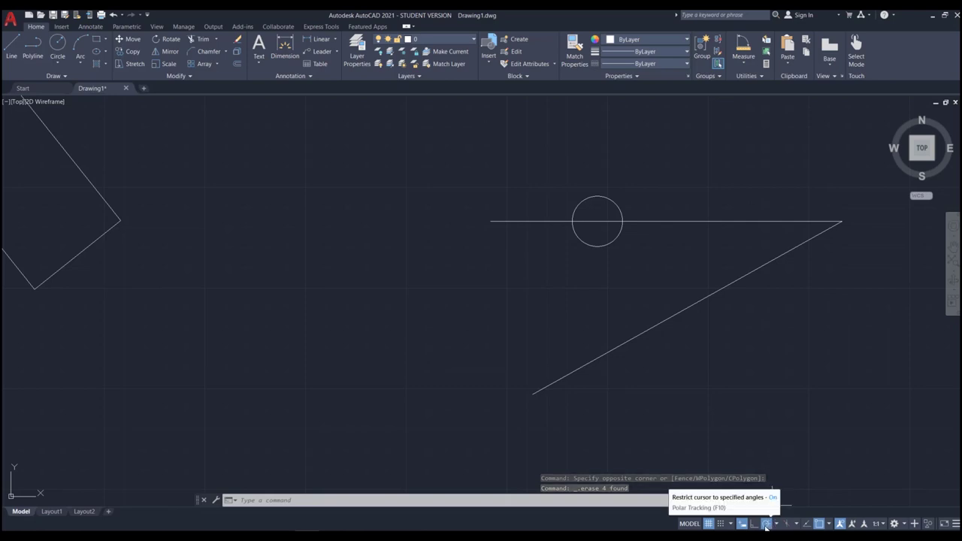
Step: Turn off polar tracking and try to mirror the small circle and both lines about a freehand axis to their left
click(657, 192)
click(638, 215)
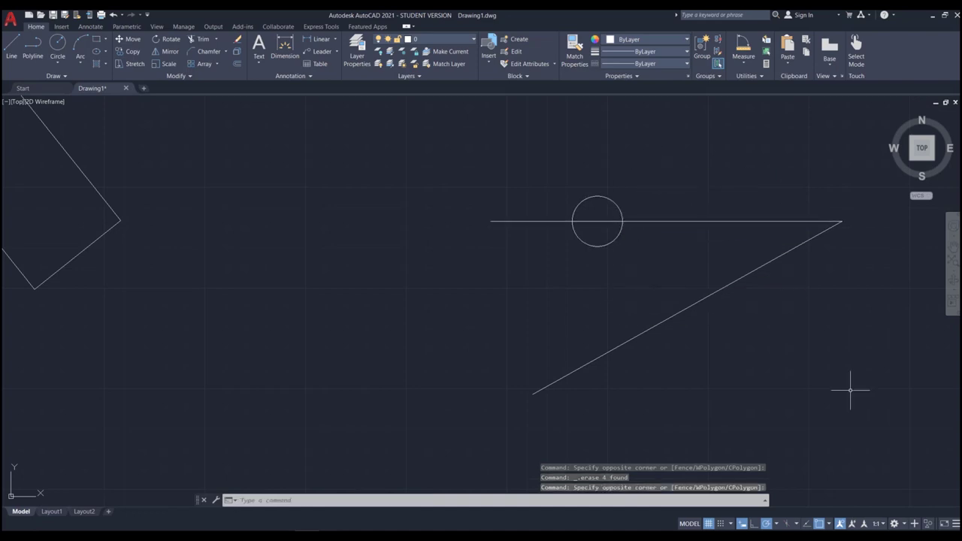
click(765, 525)
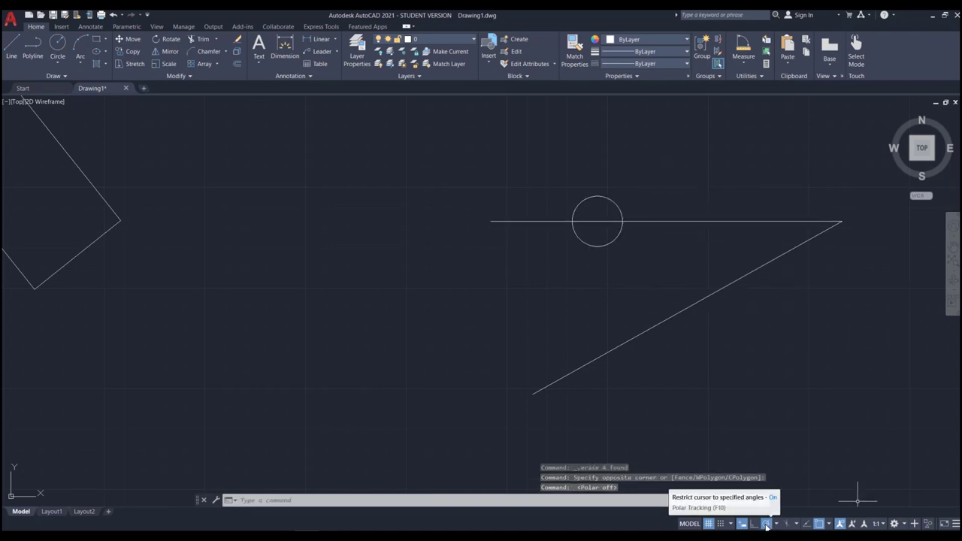
click(669, 188)
click(578, 379)
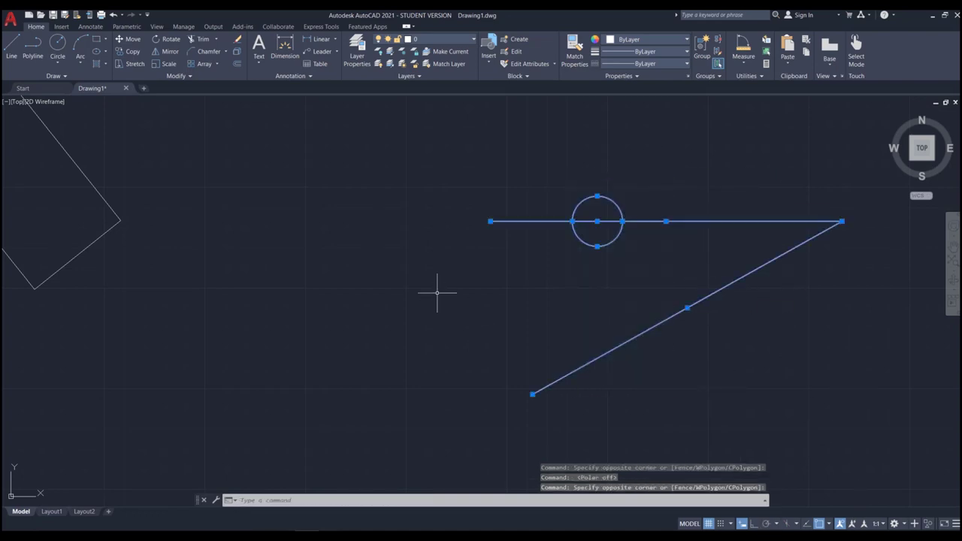
text(mi)
key(Return)
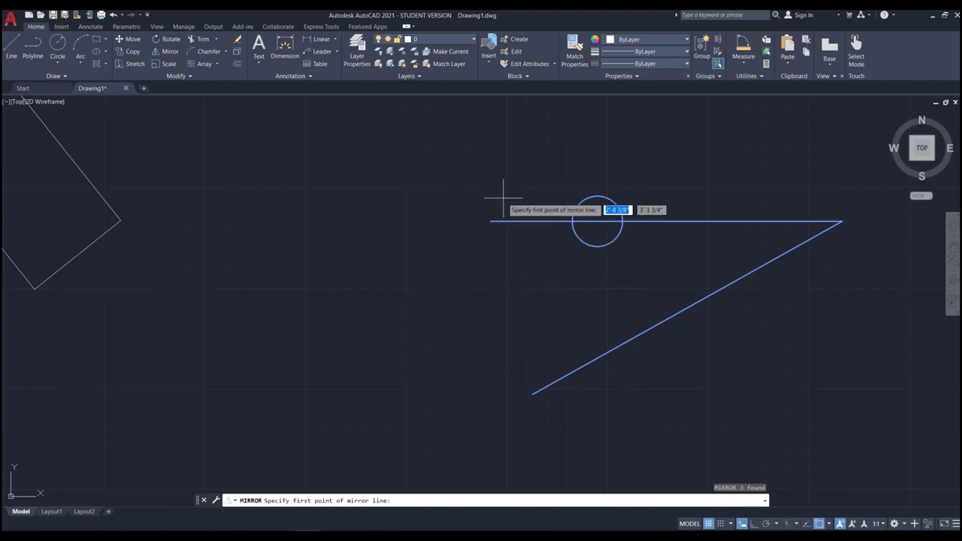
click(459, 205)
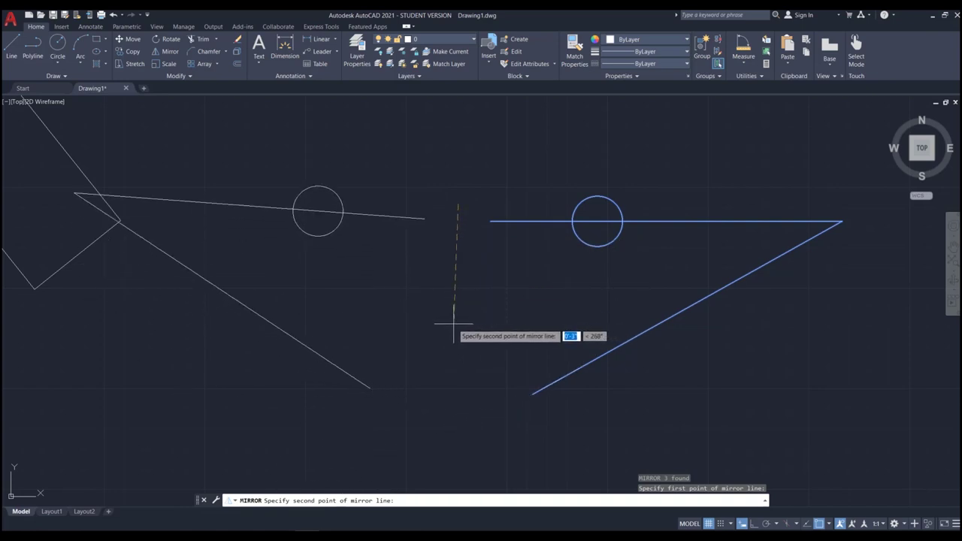
scroll(460, 322, up, 2)
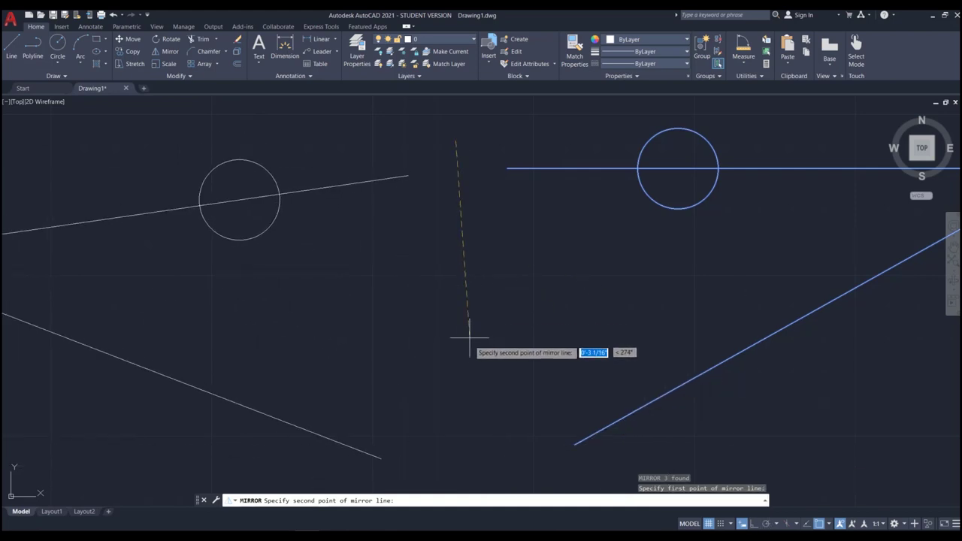
key(Escape)
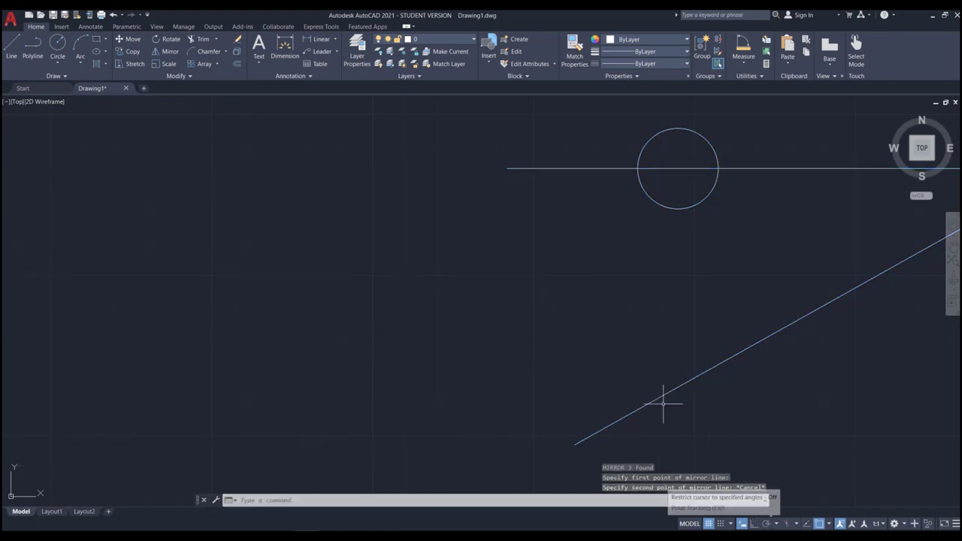
scroll(422, 235, down, 2)
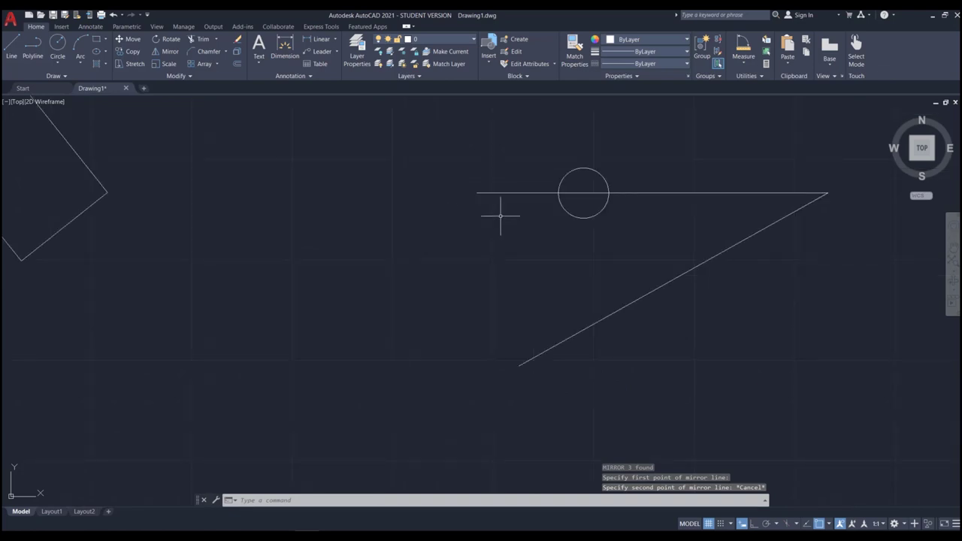
Step: Turn on polar tracking and mirror the circle and both lines about a vertical axis through the horizontal line's left endpoint, keeping the source objects
click(765, 524)
click(684, 142)
click(517, 368)
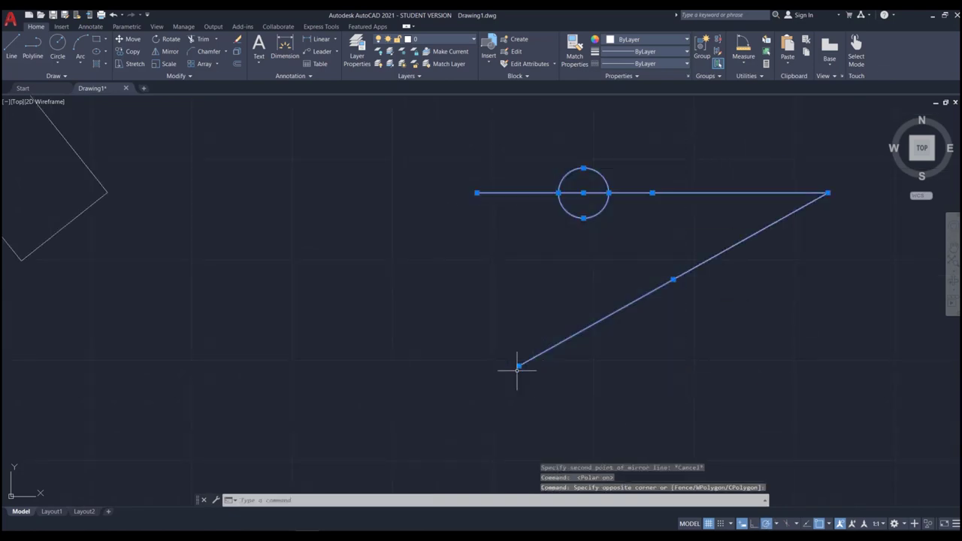
key(Return)
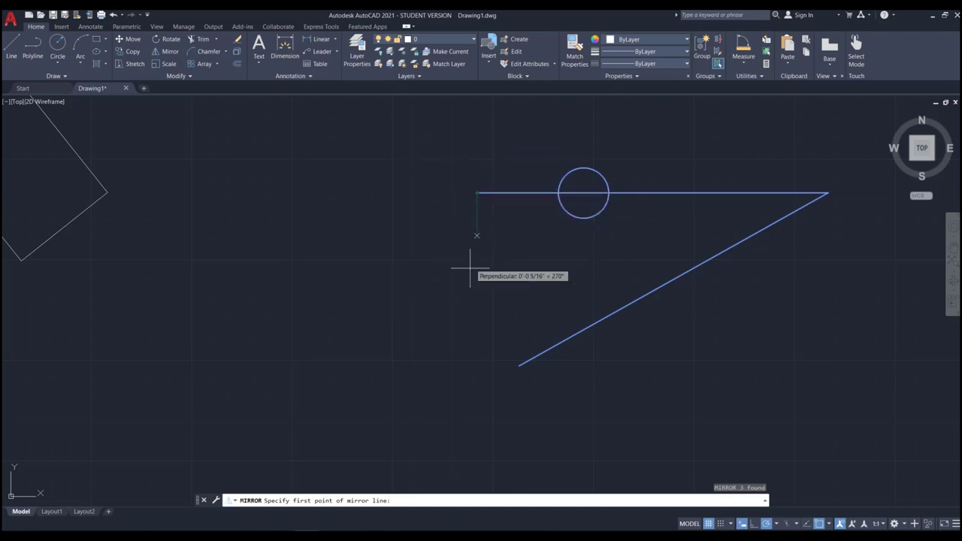
click(476, 193)
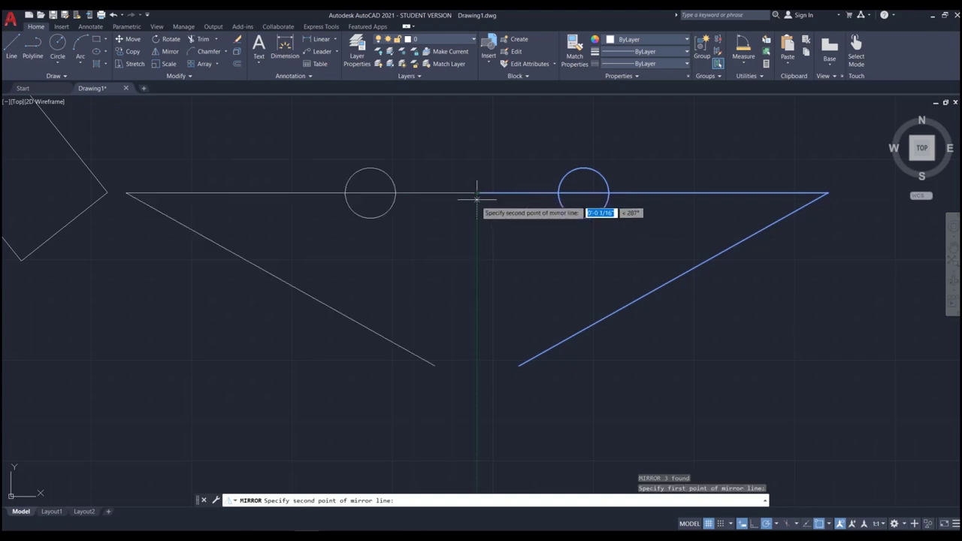
click(478, 285)
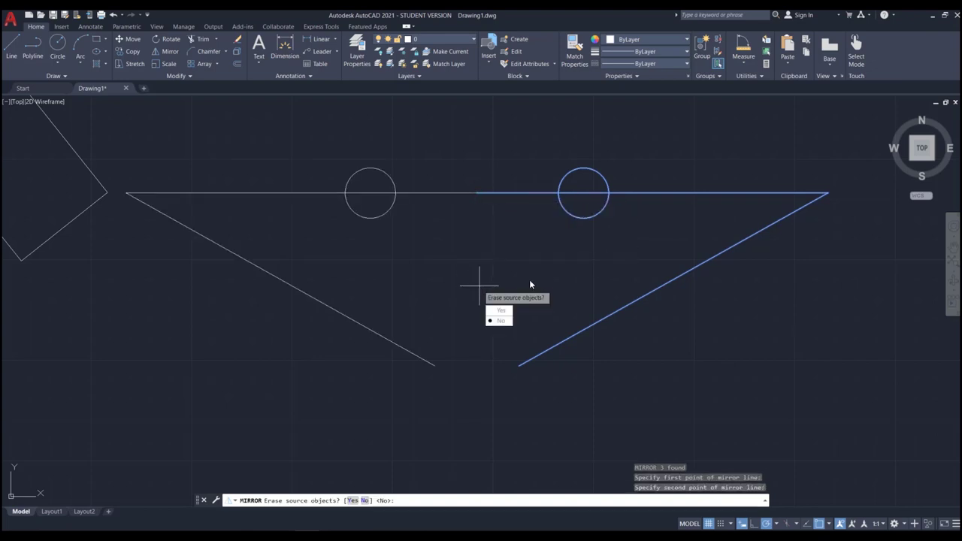
key(Return)
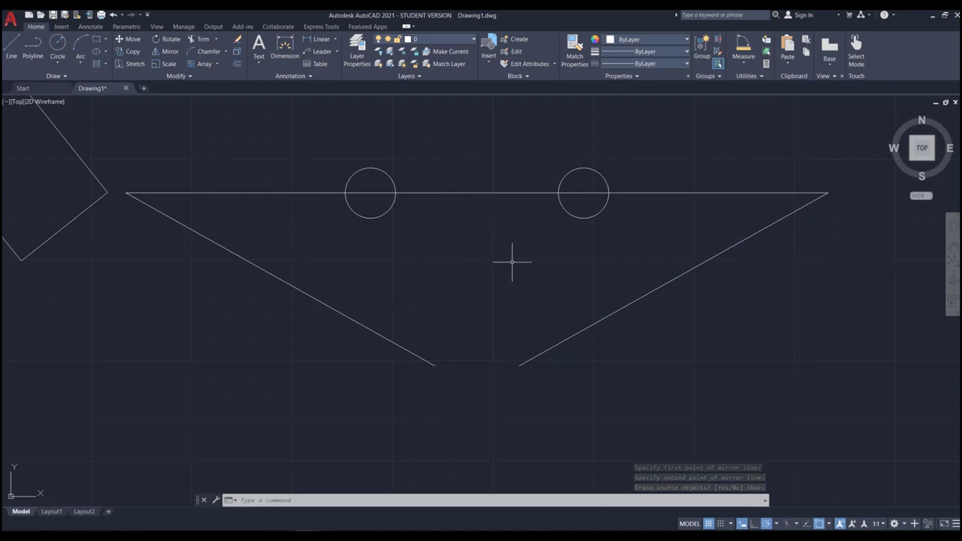
Step: Draw a vertical line upward from the point where the two horizontal lines meet and stretch its lower end down below them
text(l)
key(Return)
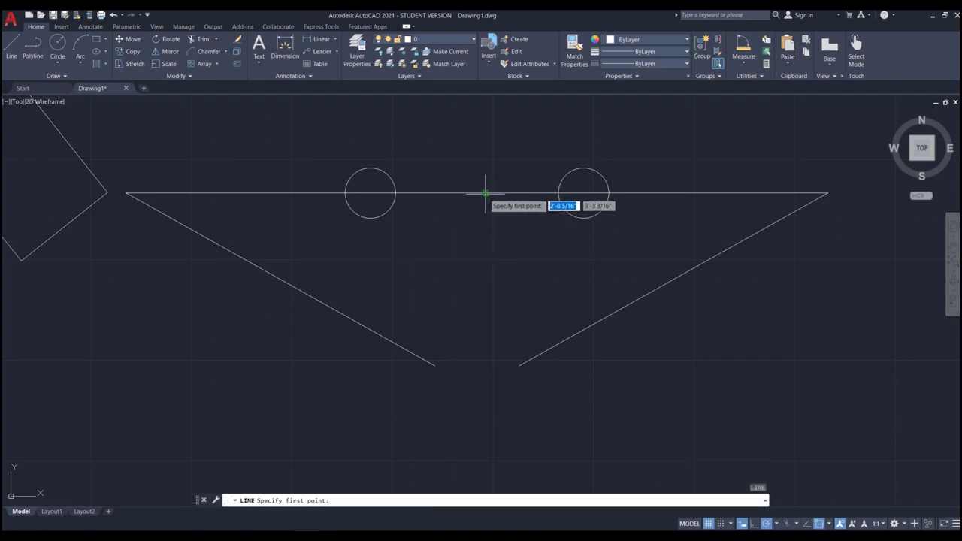
click(477, 194)
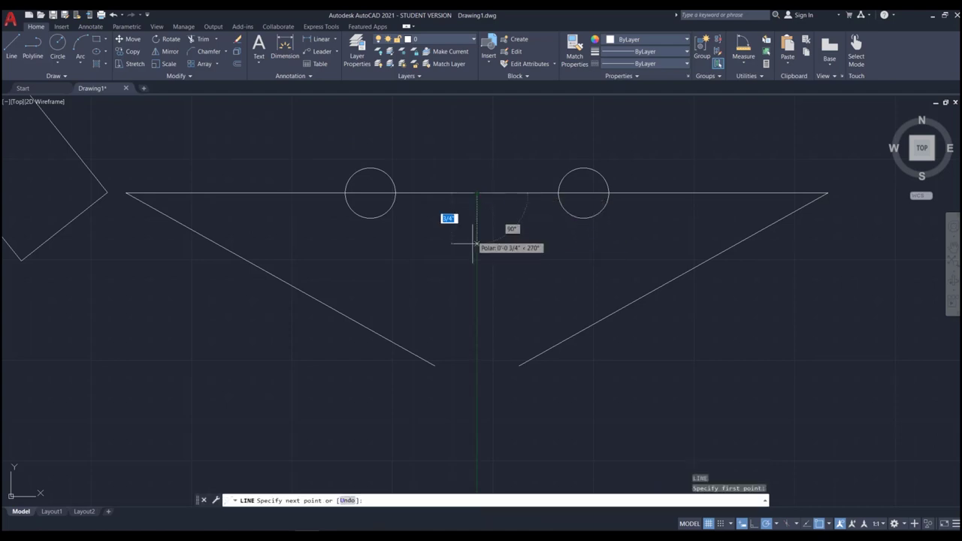
click(476, 103)
key(Return)
click(478, 183)
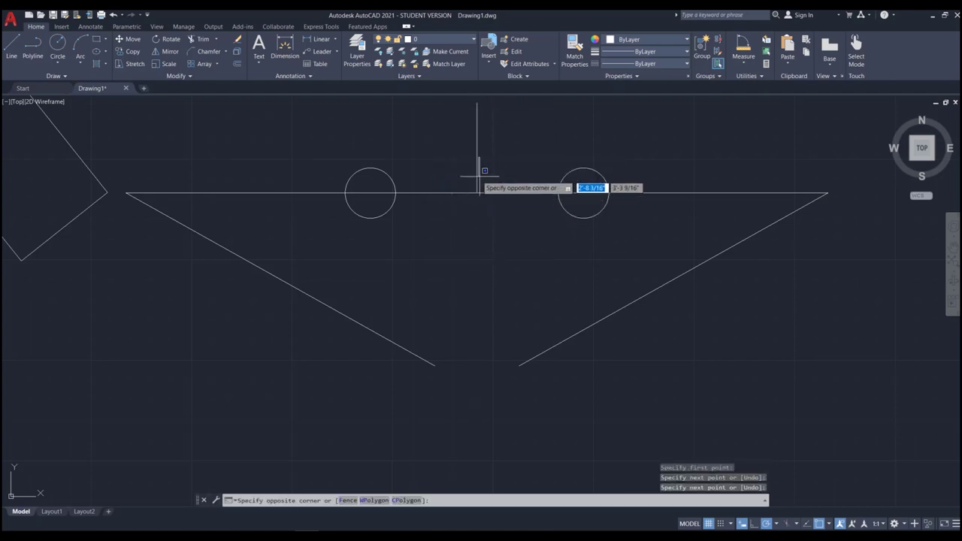
click(477, 191)
click(478, 192)
click(477, 264)
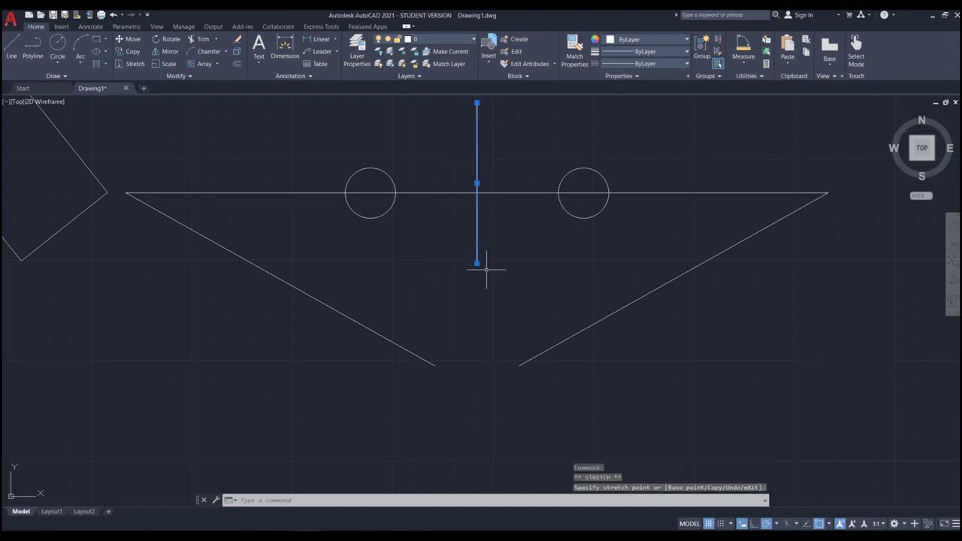
key(Escape)
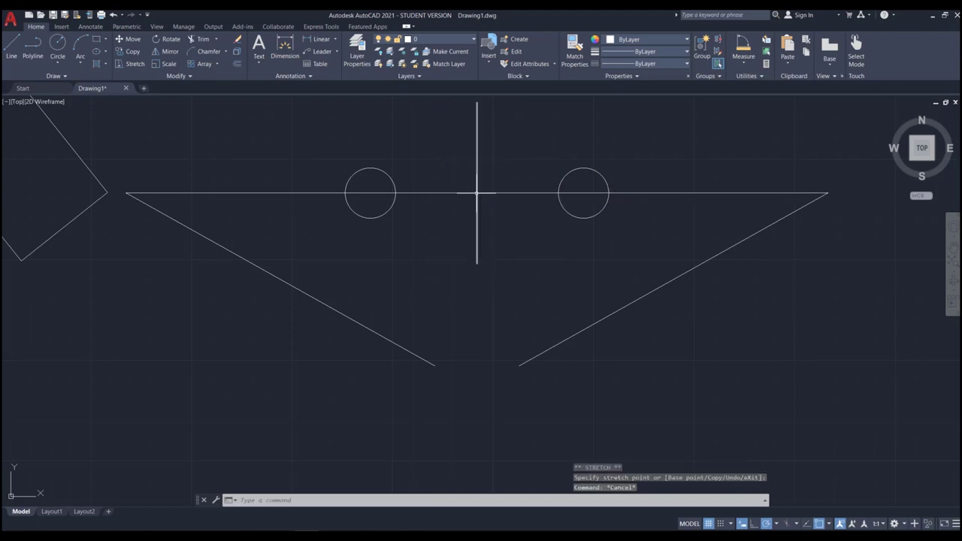
scroll(487, 188, up, 1)
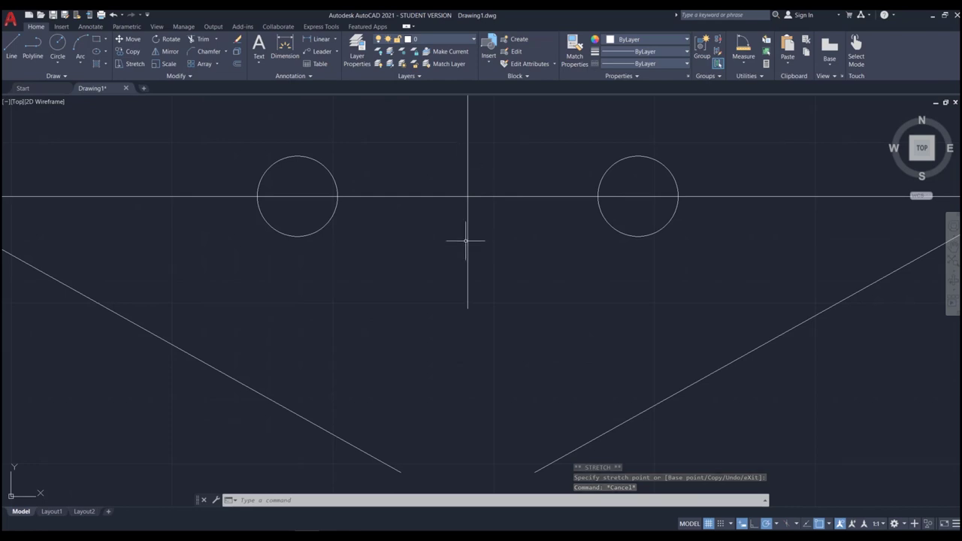
scroll(548, 267, down, 2)
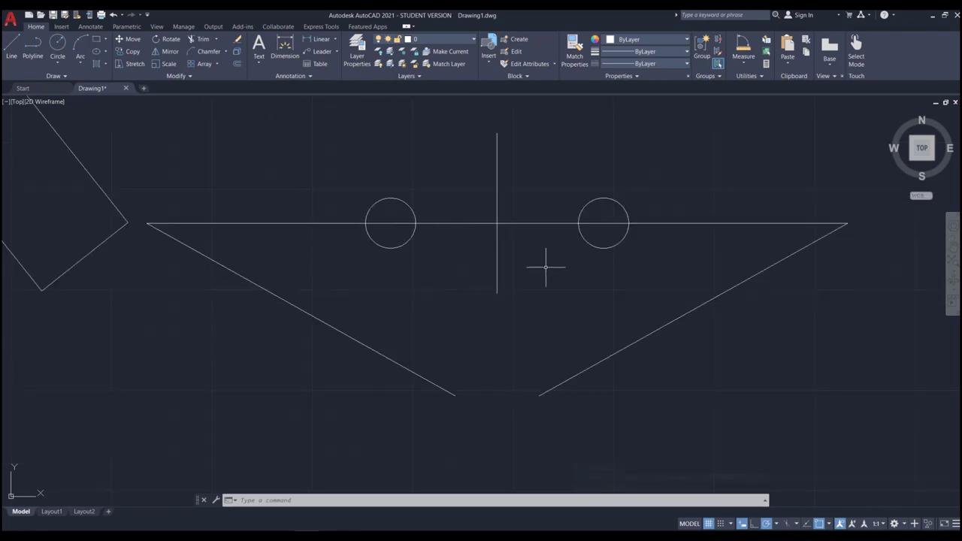
Step: Delete the vertical axis line and the mirrored circle and two lines on its left side
click(516, 166)
click(473, 189)
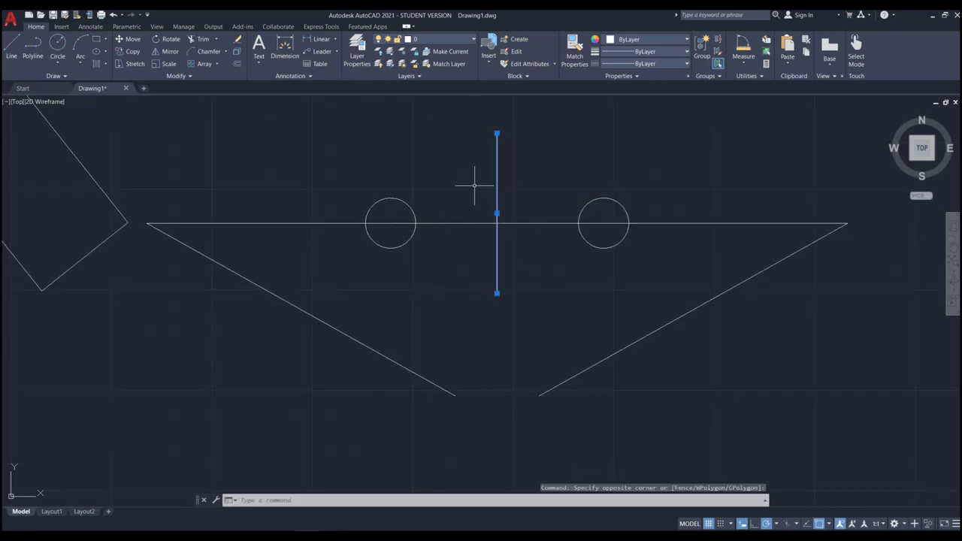
key(Delete)
click(464, 168)
click(333, 368)
key(Delete)
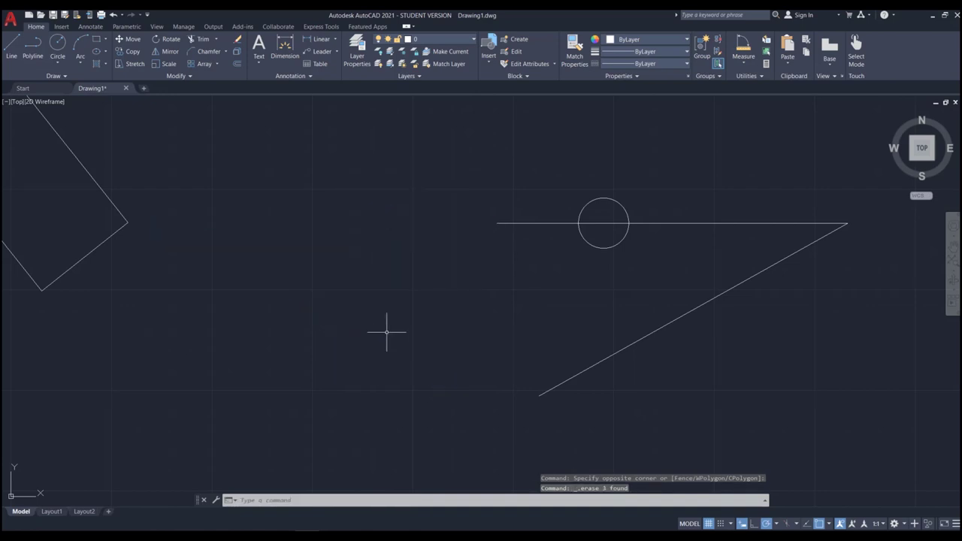
Step: Mirror the circle and both lines about a vertical axis just left of the horizontal line, erasing the source objects
click(739, 162)
click(589, 365)
text(mi)
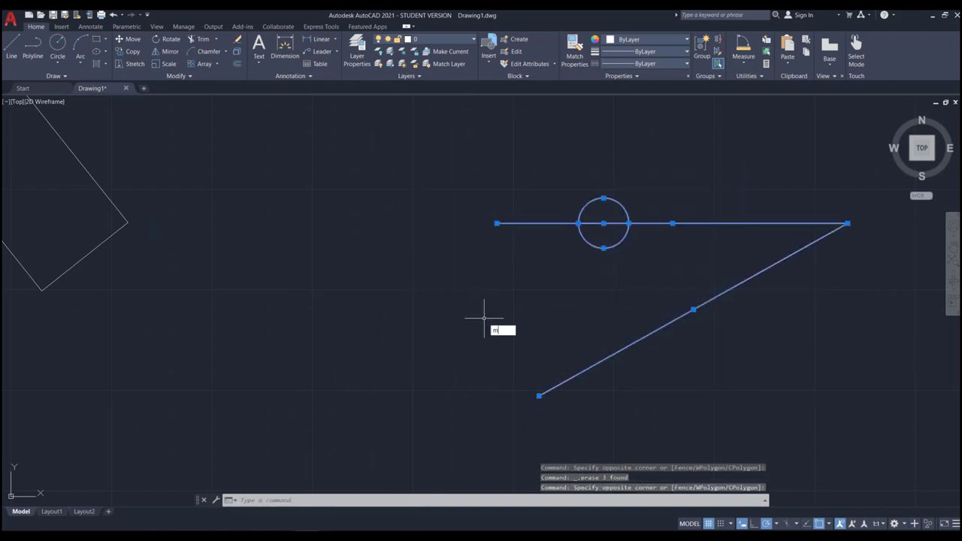
key(Return)
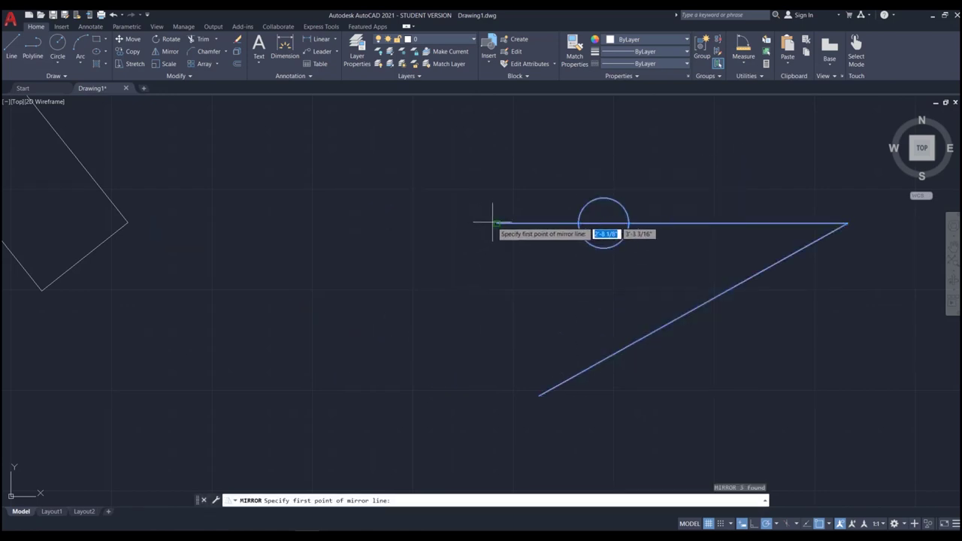
click(461, 194)
click(460, 334)
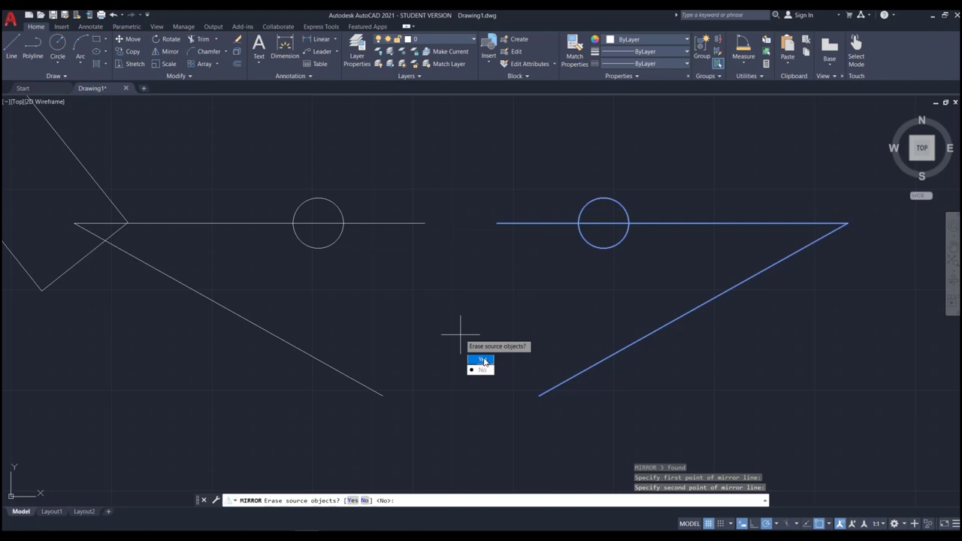
click(482, 360)
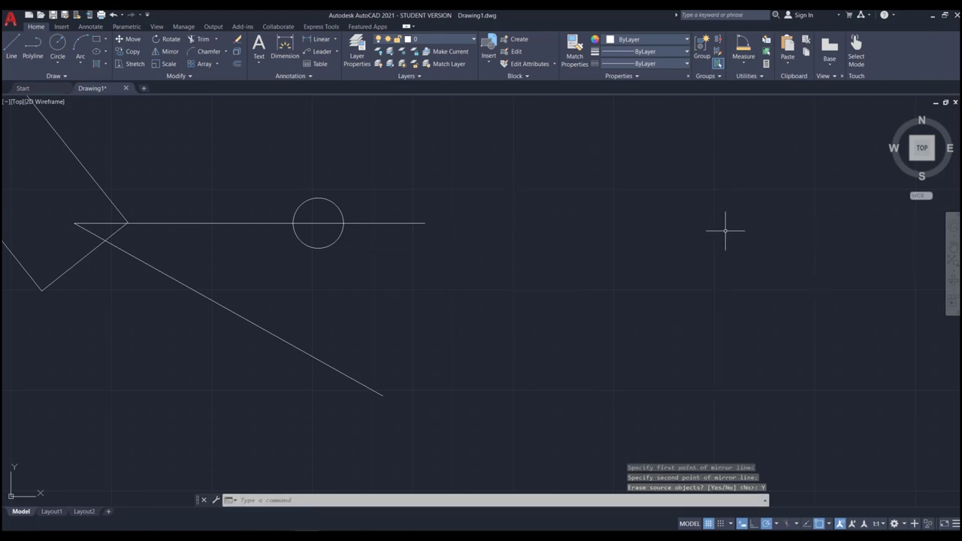
key(ctrl+z)
key(Escape)
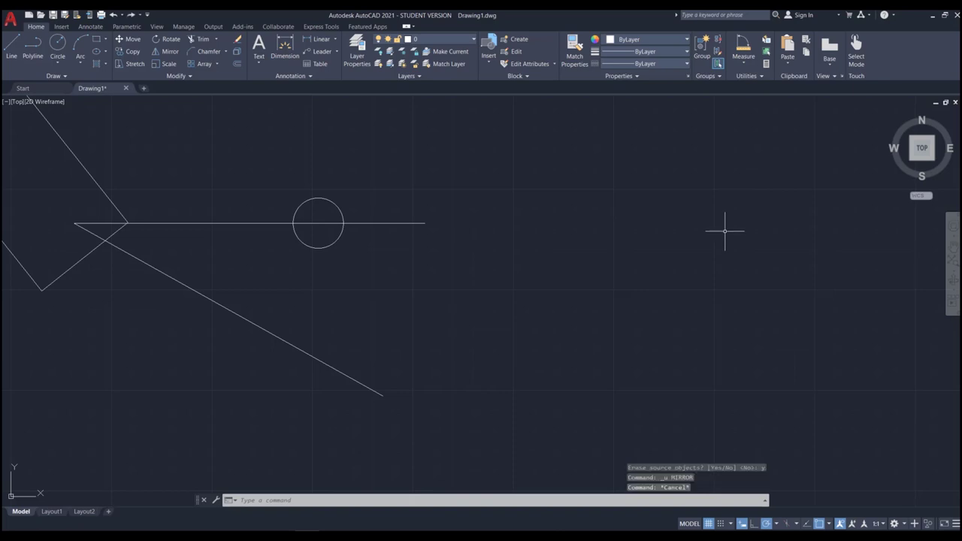
Step: Mirror the circle and both lines back about a vertical axis to their right, again erasing the source objects
click(369, 180)
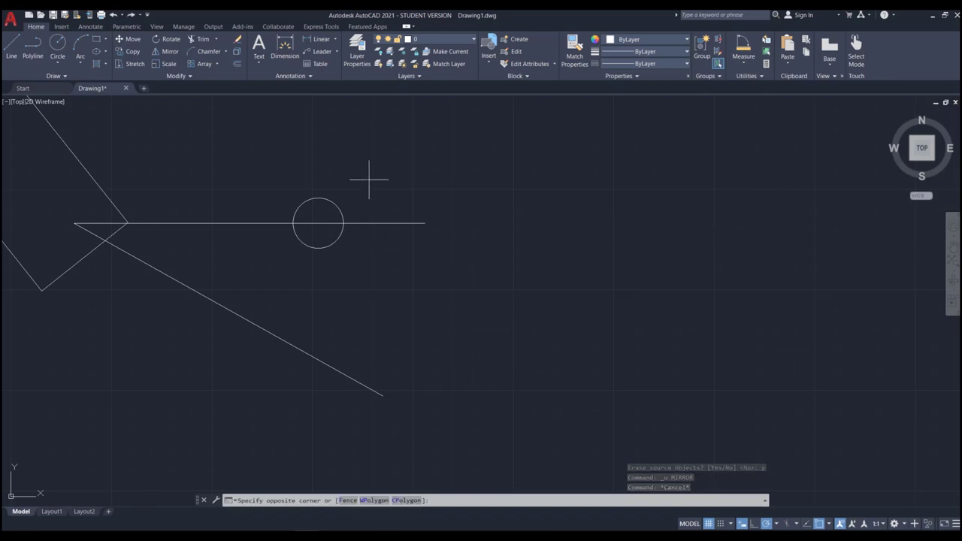
click(278, 374)
text(m)
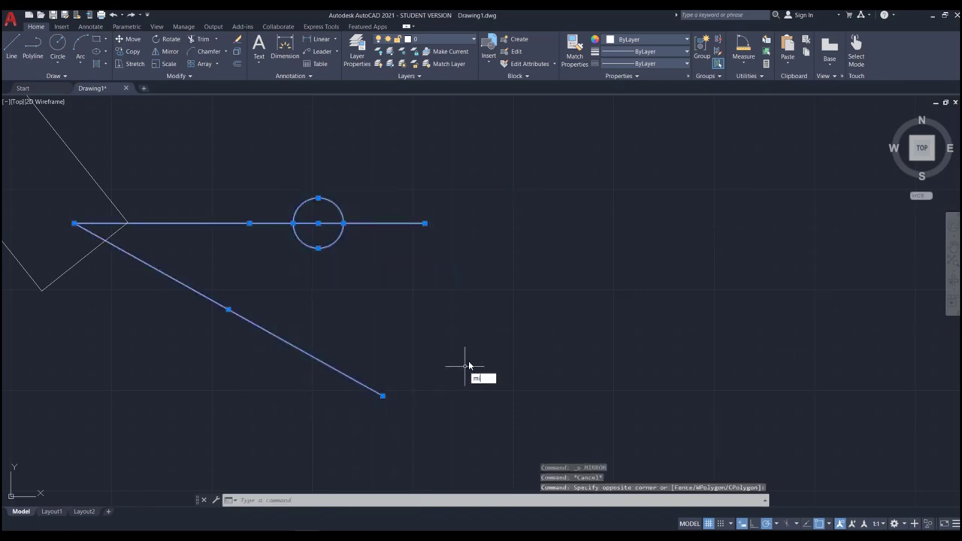
text(i)
key(Return)
click(494, 269)
click(489, 310)
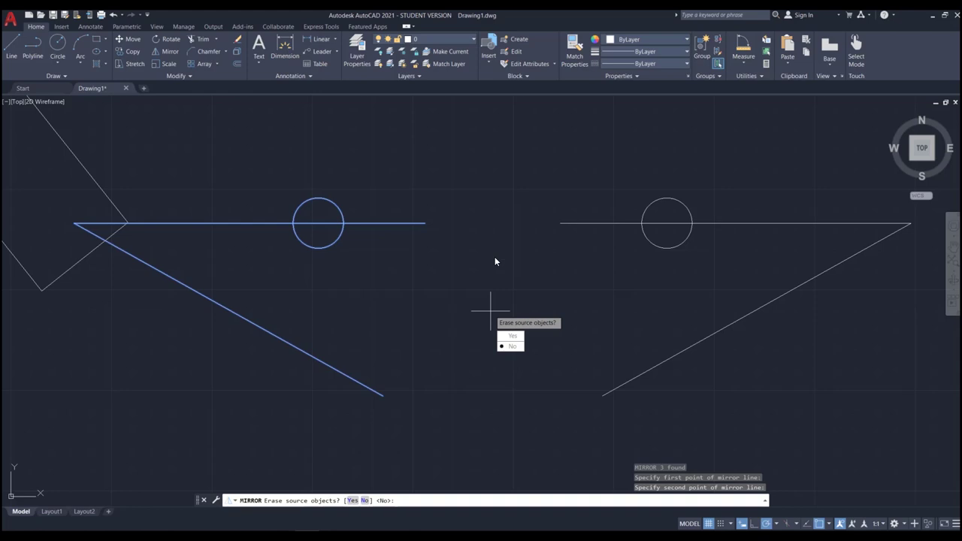
text(y)
key(Return)
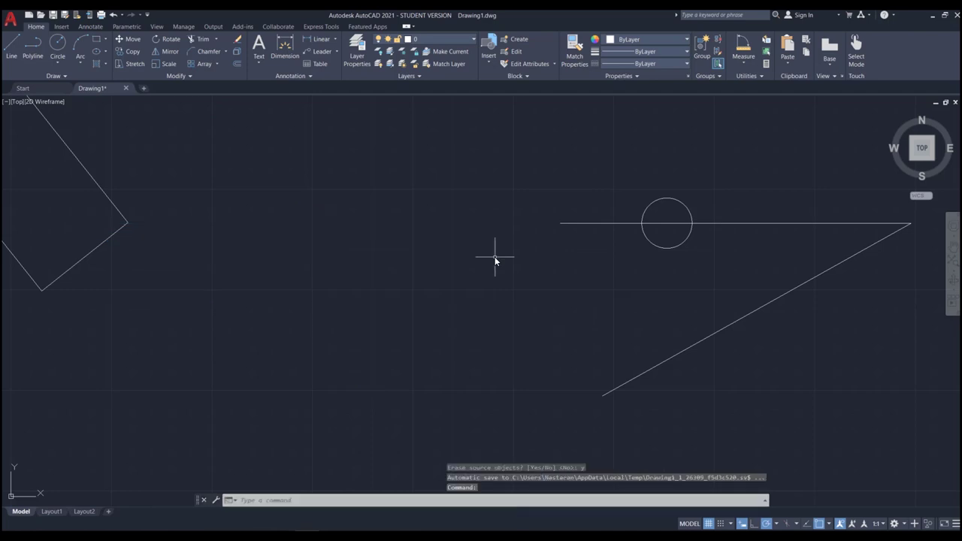
click(535, 265)
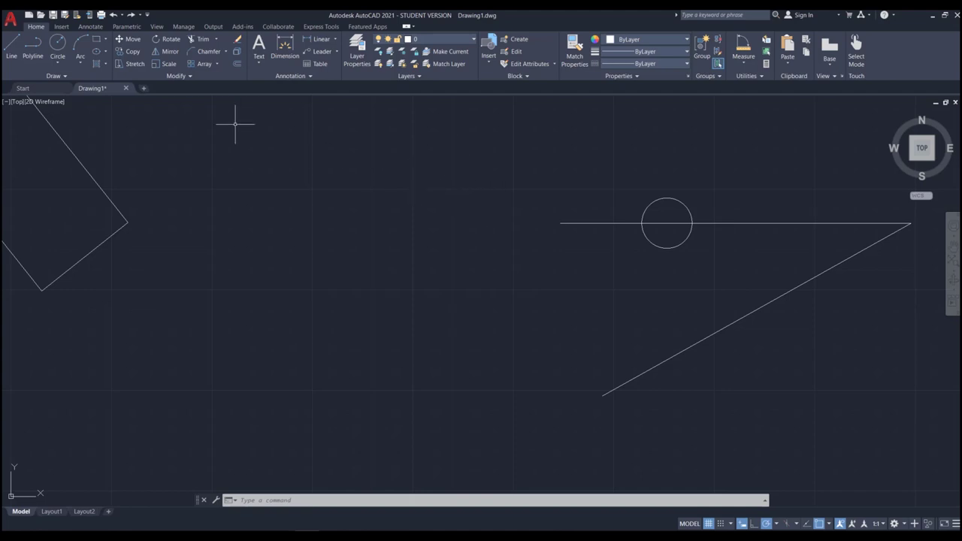
click(217, 64)
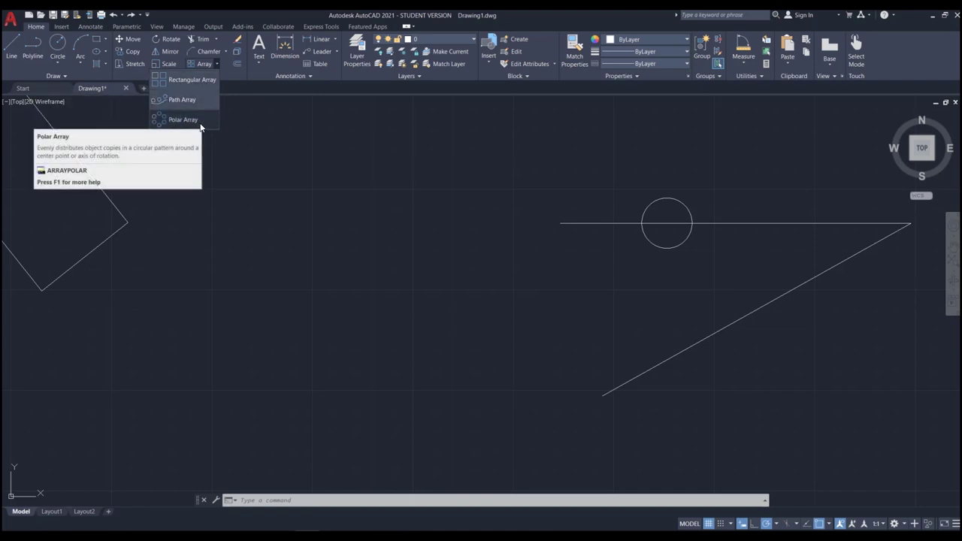
click(216, 63)
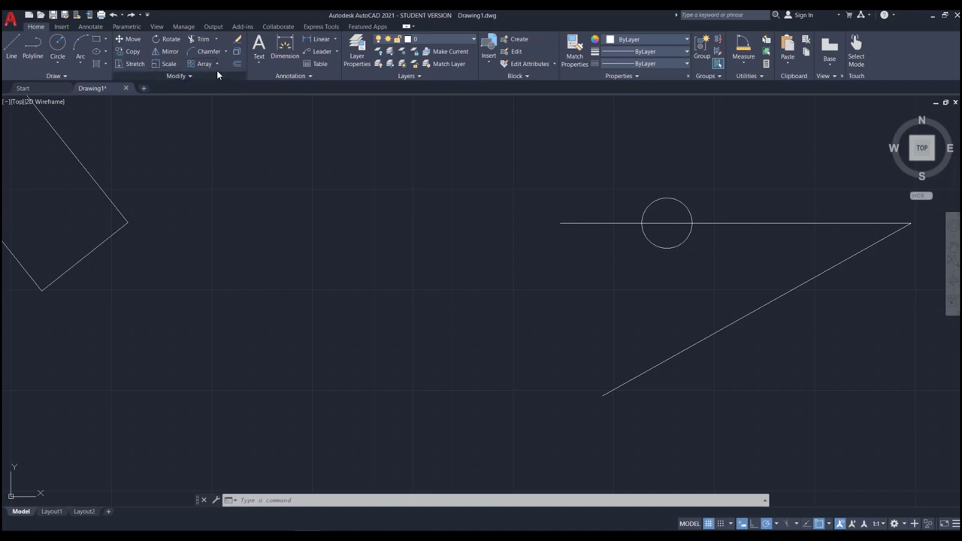
click(215, 65)
click(217, 65)
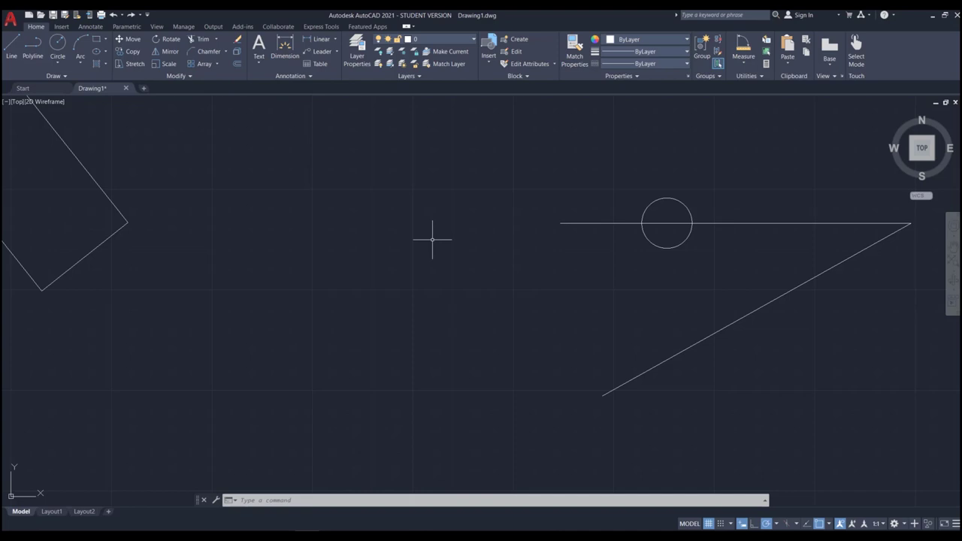
text(ar)
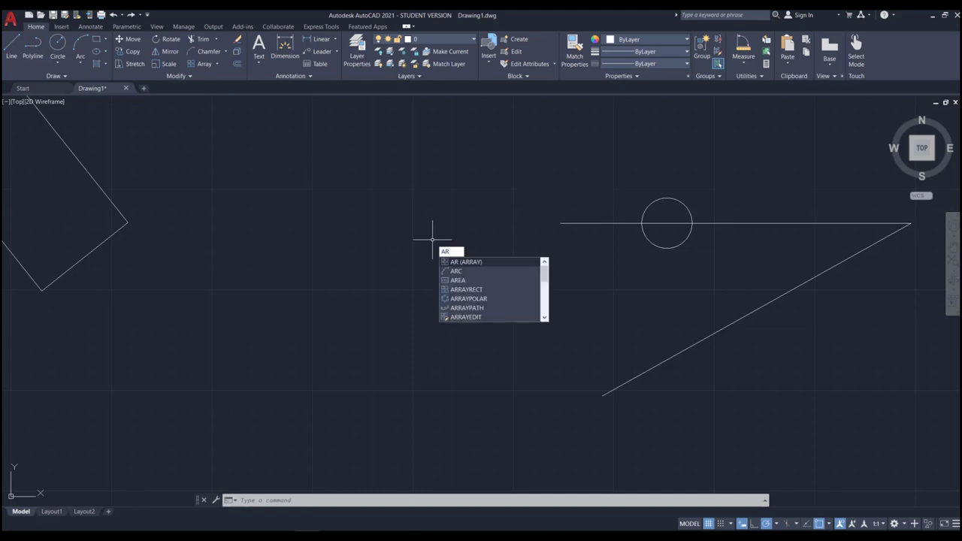
key(Return)
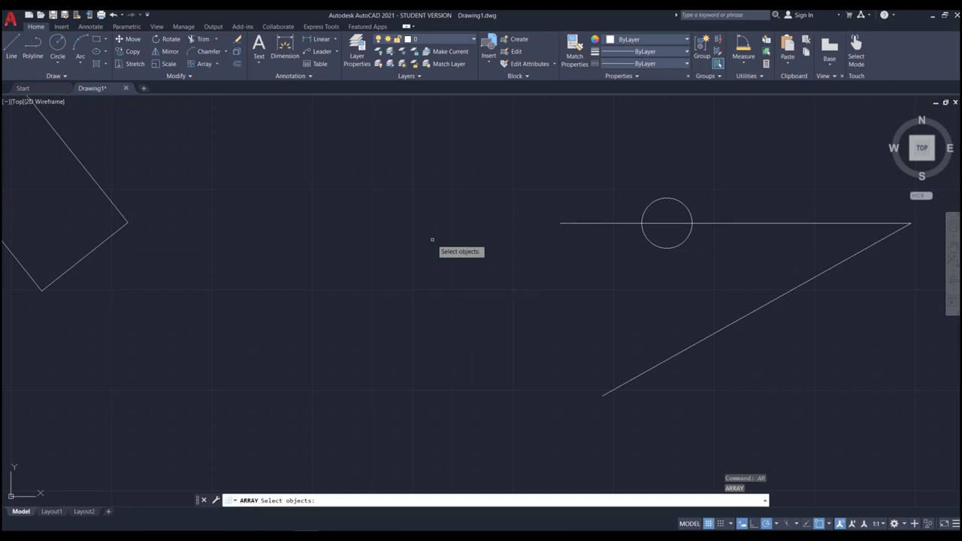
key(Escape)
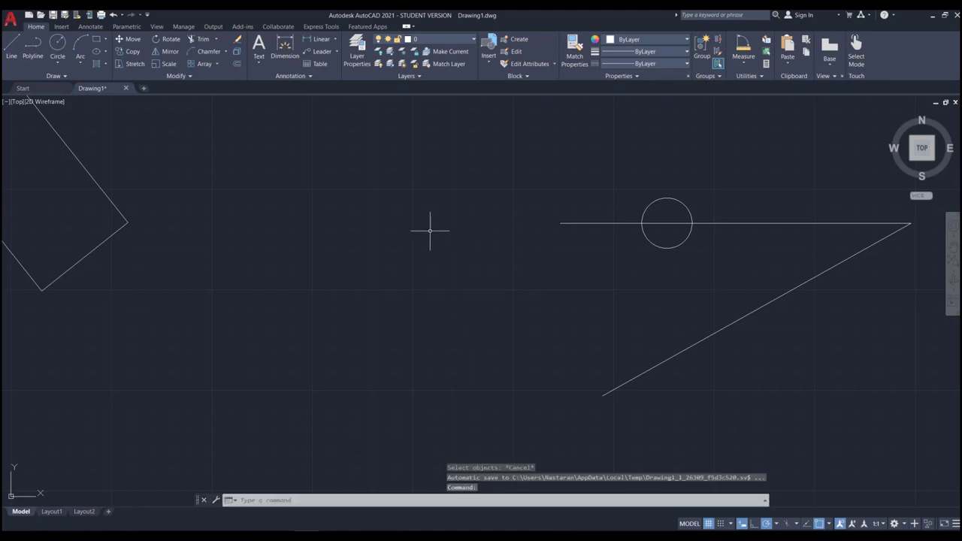
Step: Move the small circle from its center off the horizontal line to the empty area right of the drawing, about 4'-4" away
scroll(473, 218, down, 6)
click(502, 222)
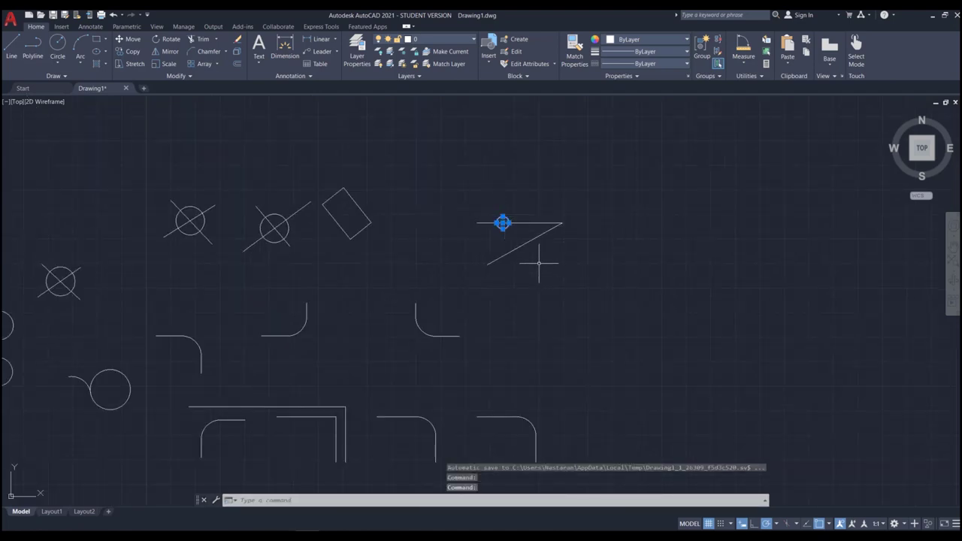
text(m)
key(Return)
click(502, 223)
scroll(457, 223, down, 5)
scroll(623, 275, up, 5)
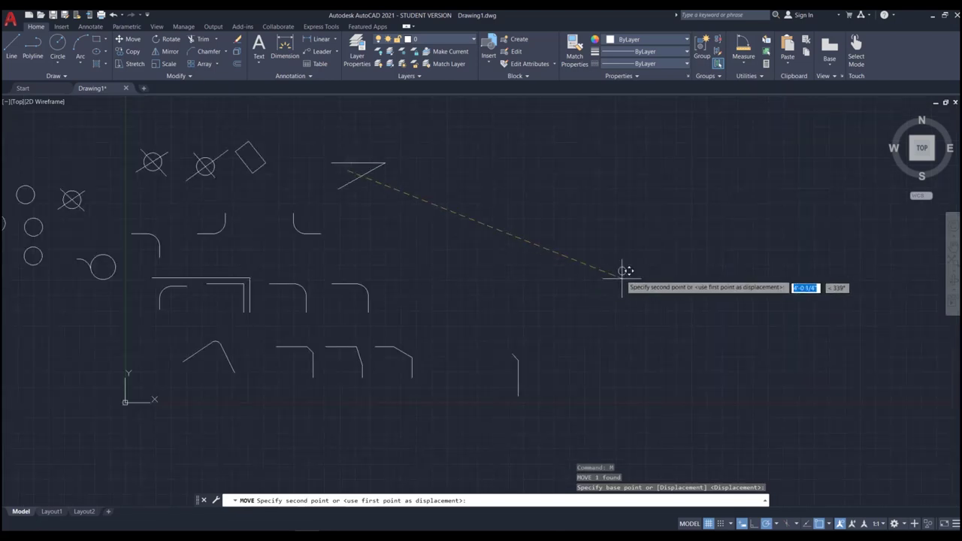
scroll(446, 268, down, 2)
scroll(578, 278, up, 3)
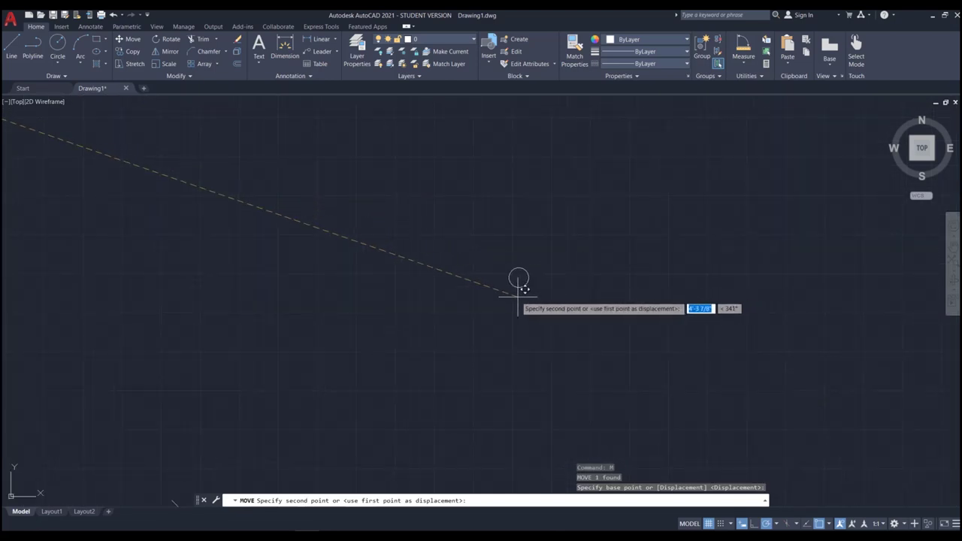
key(Escape)
scroll(561, 278, up, 2)
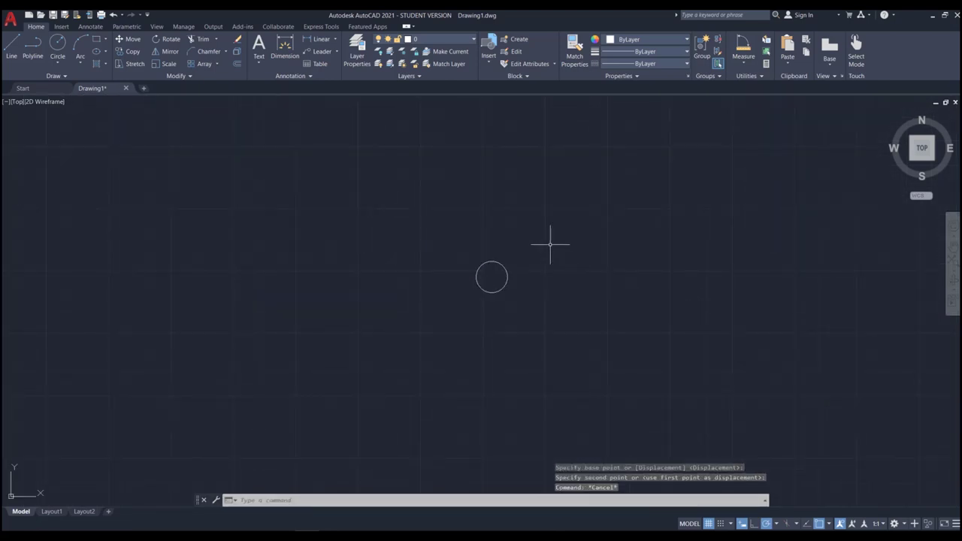
Step: Start a rectangular array of the single circle
text(ar)
key(Return)
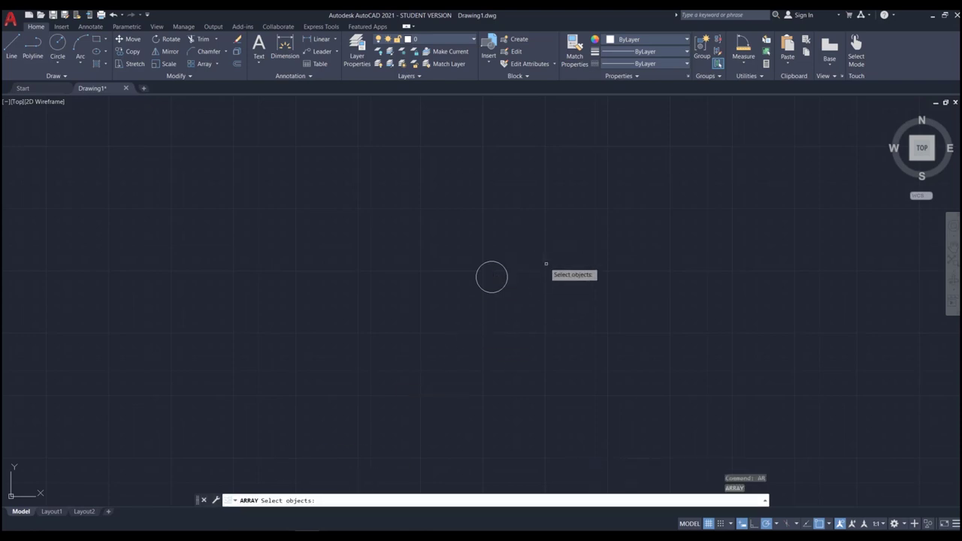
click(492, 262)
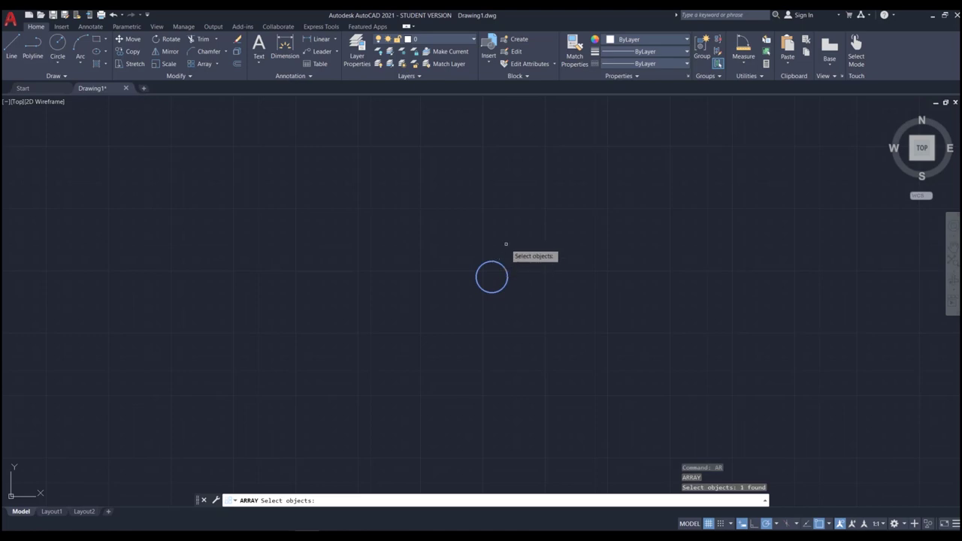
key(Return)
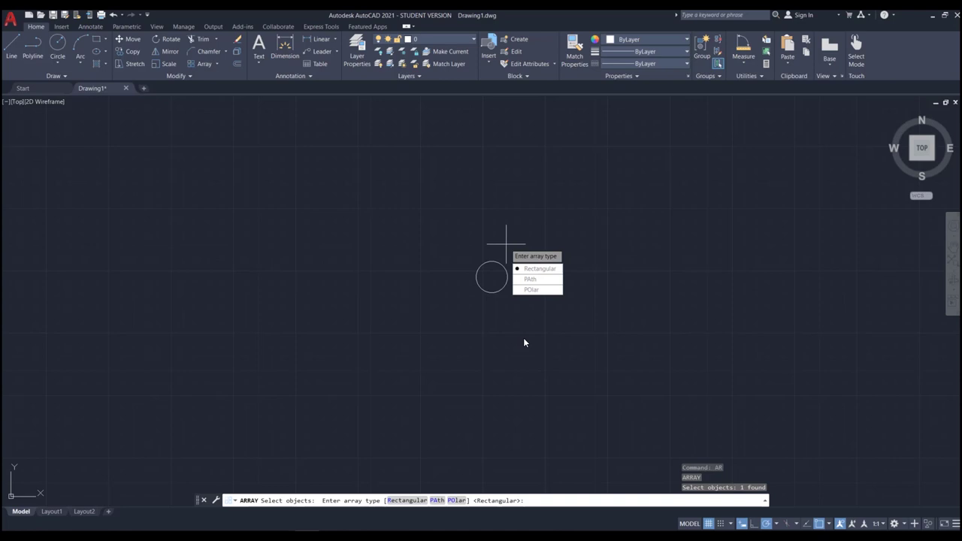
text(r)
key(Return)
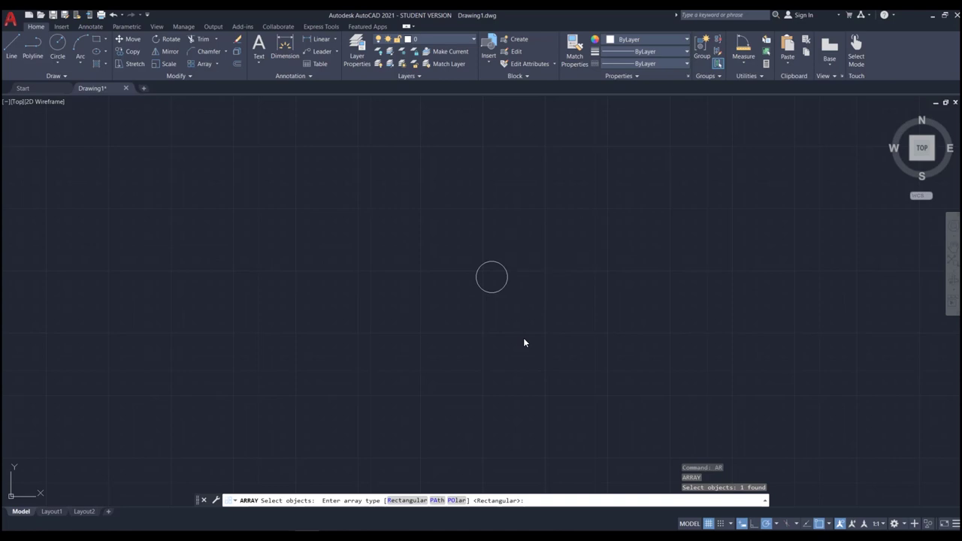
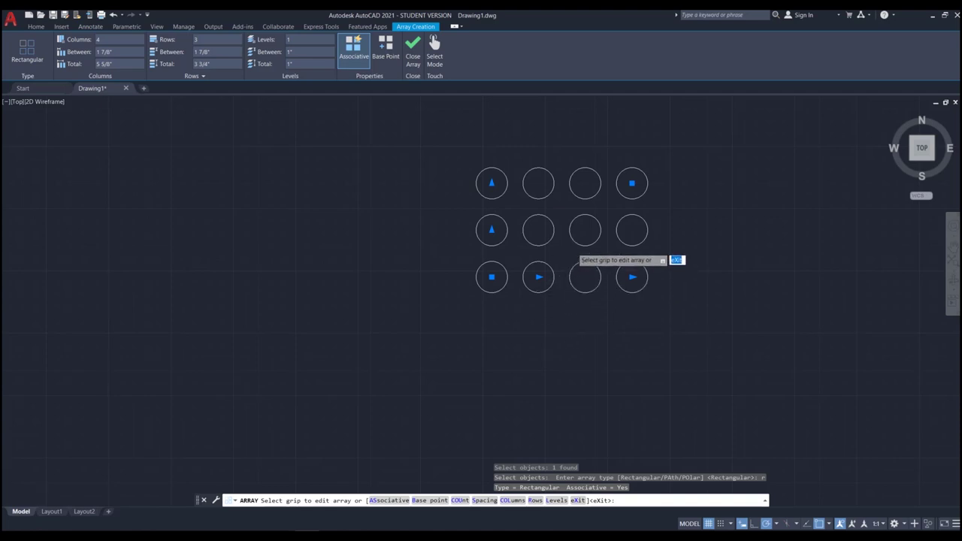
Step: Widen the circle array's column spacing to about 2 5/16" and its row spacing to about 2 1/4"
scroll(575, 252, up, 2)
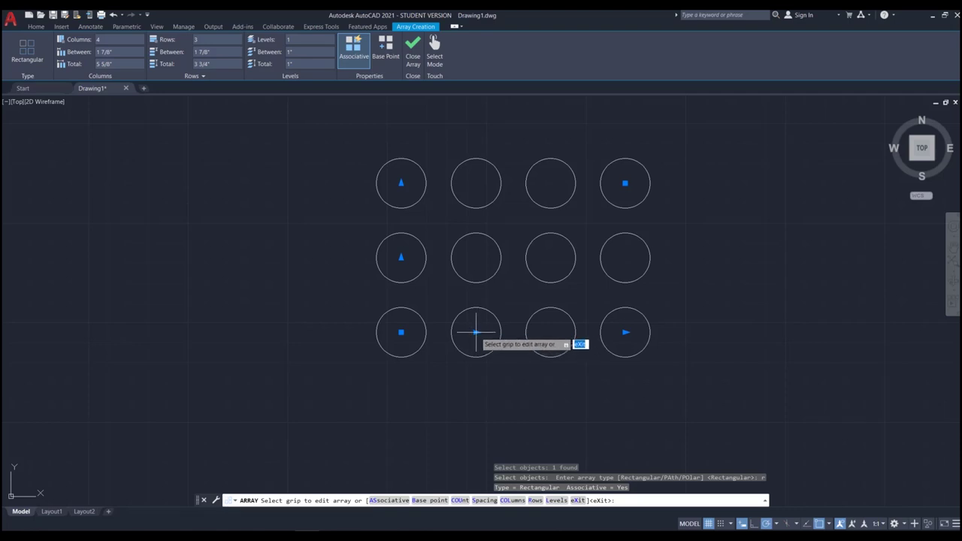
click(476, 331)
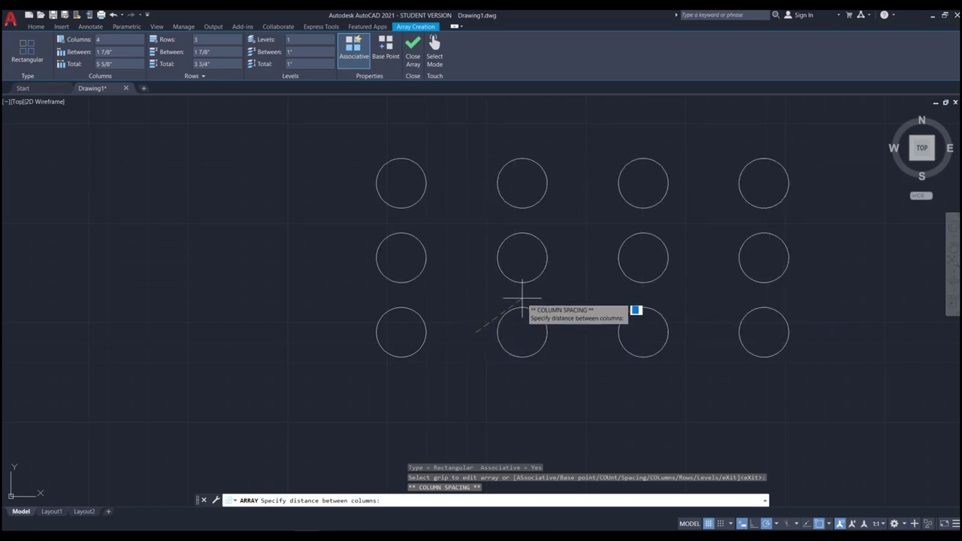
click(490, 327)
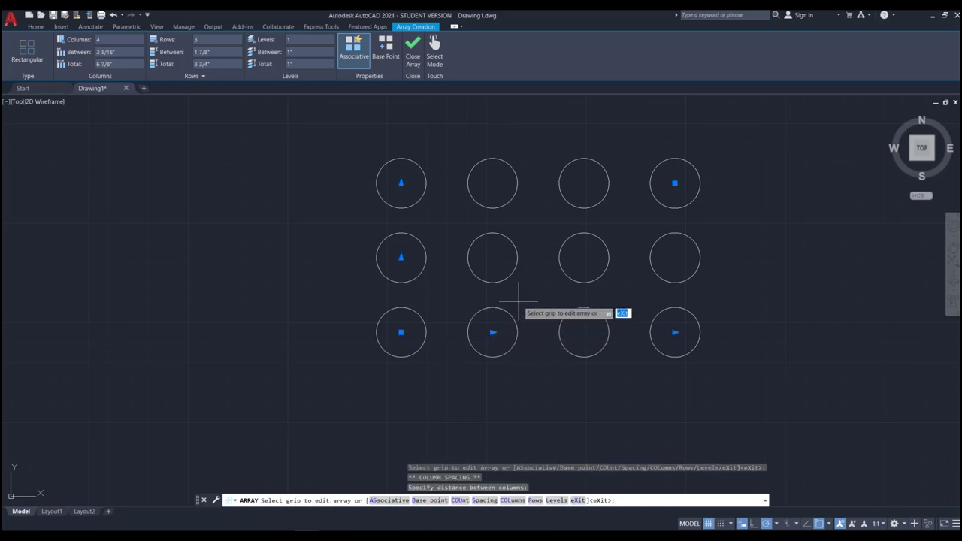
scroll(402, 293, down, 2)
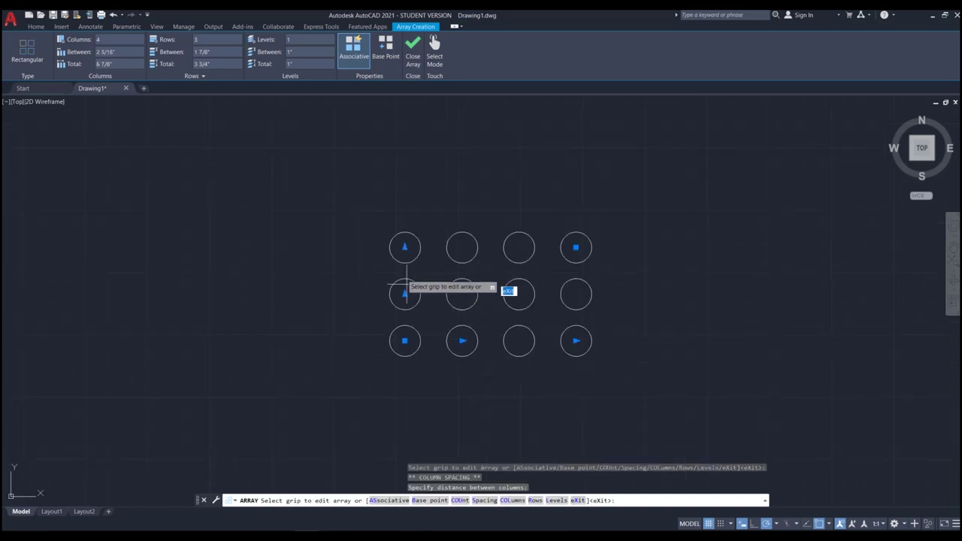
scroll(408, 318, up, 2)
middle_drag(409, 318, 410, 313)
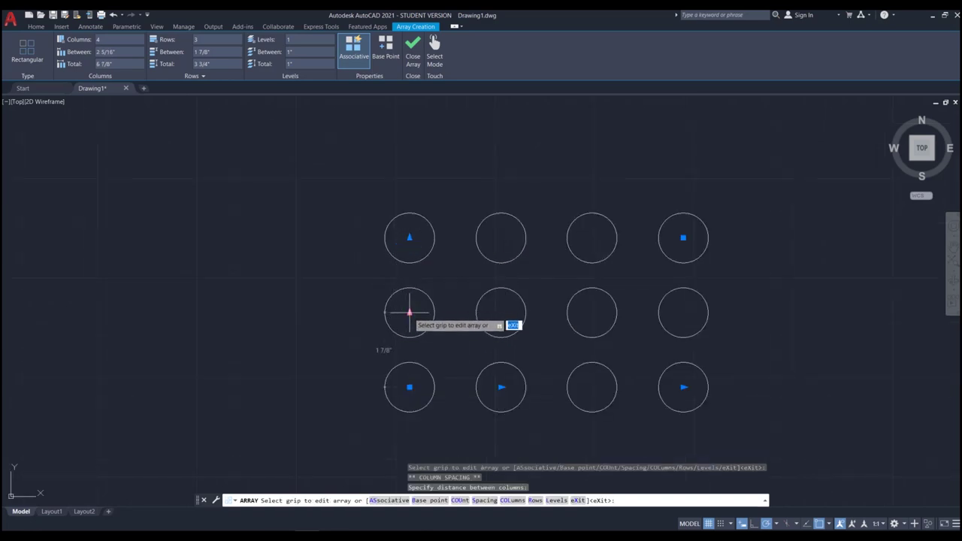
click(410, 313)
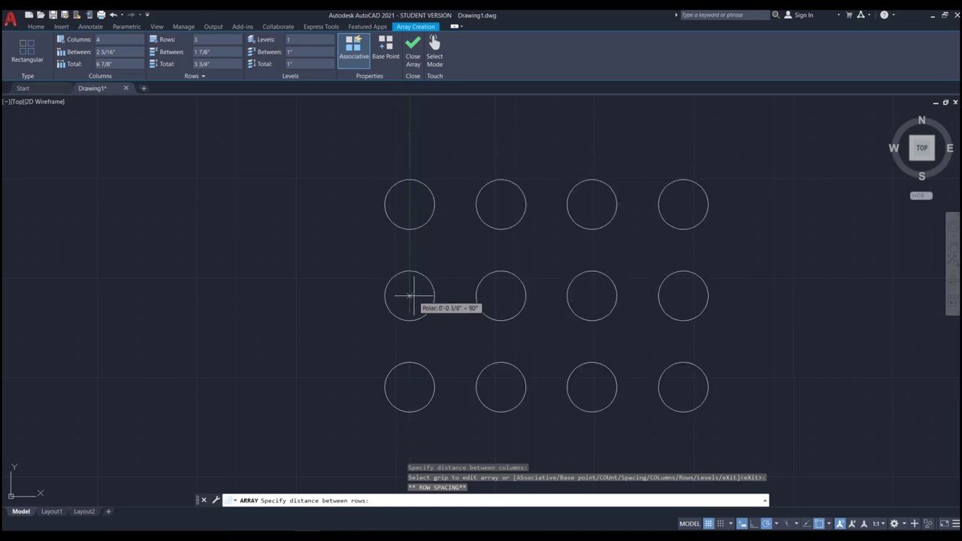
click(409, 298)
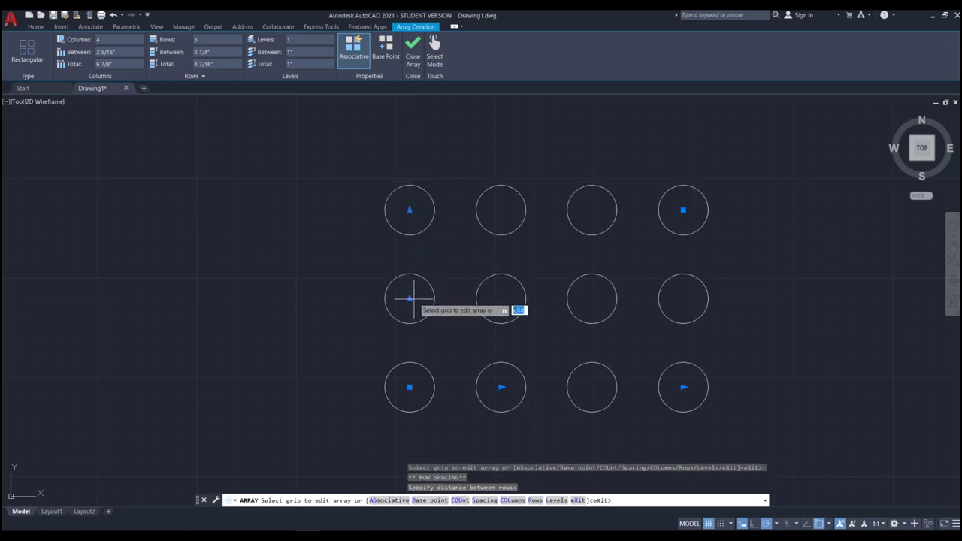
Step: Extend the circle array to seven columns with the column count grip on the last circle of the base row
scroll(326, 270, down, 2)
scroll(579, 316, up, 2)
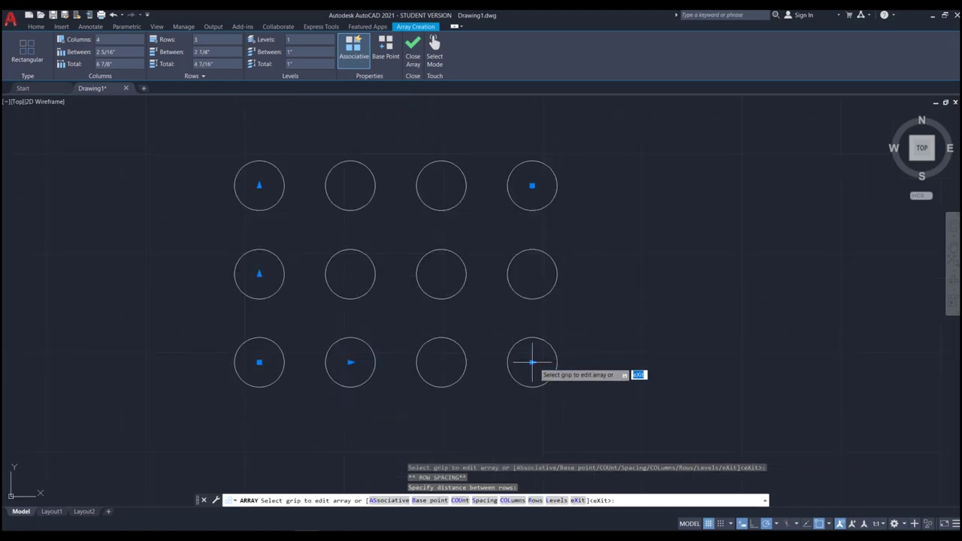
click(532, 363)
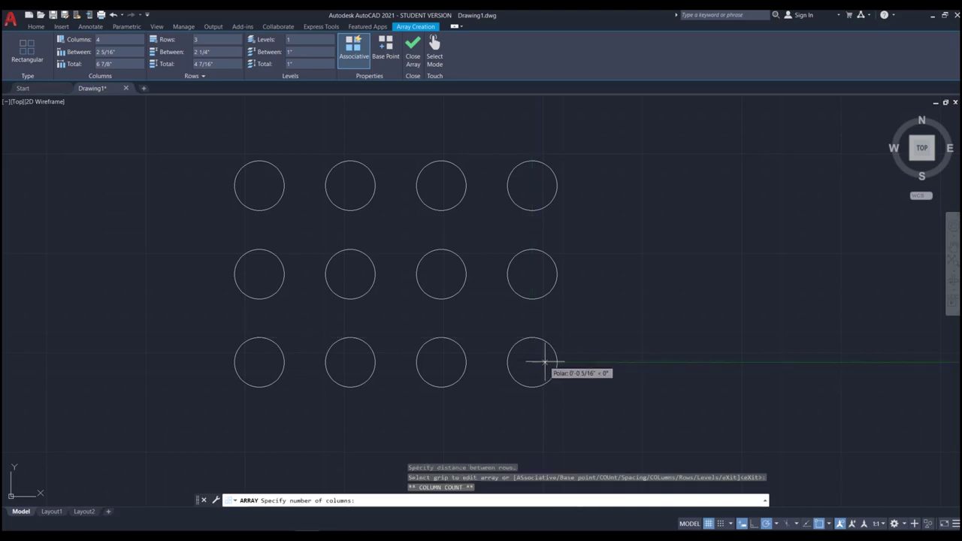
scroll(321, 363, down, 2)
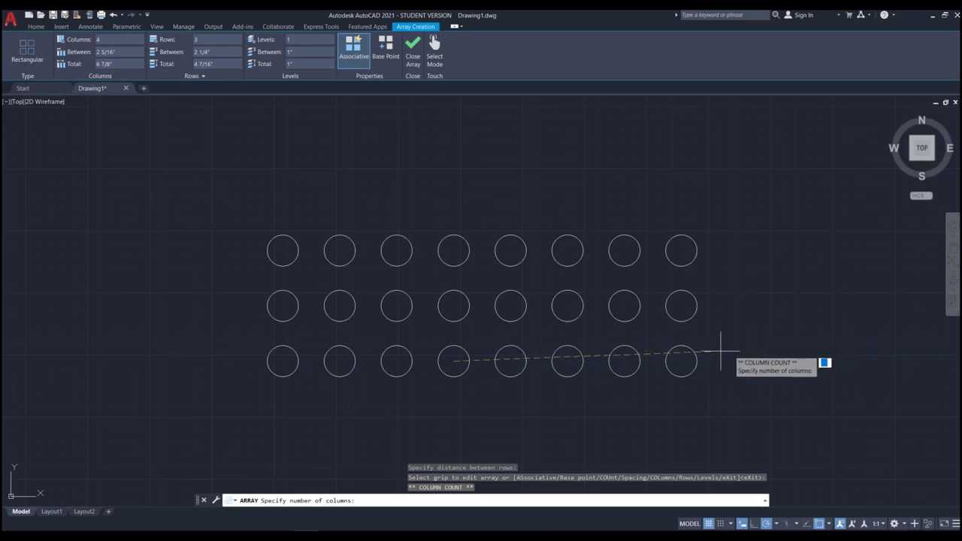
click(636, 353)
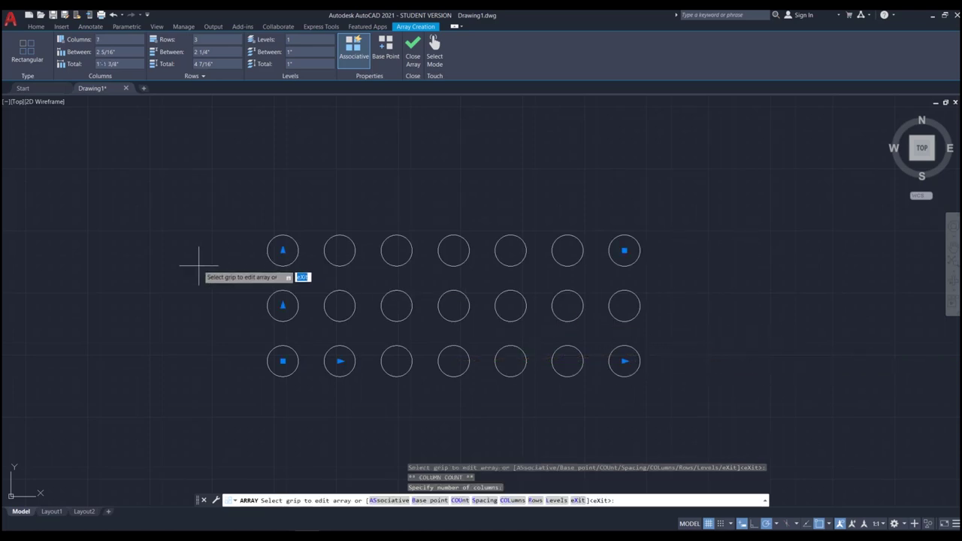
Step: Extend the circle array upward to five rows with the row count grip on the first column's uppermost circle
scroll(263, 255, up, 2)
scroll(372, 323, down, 2)
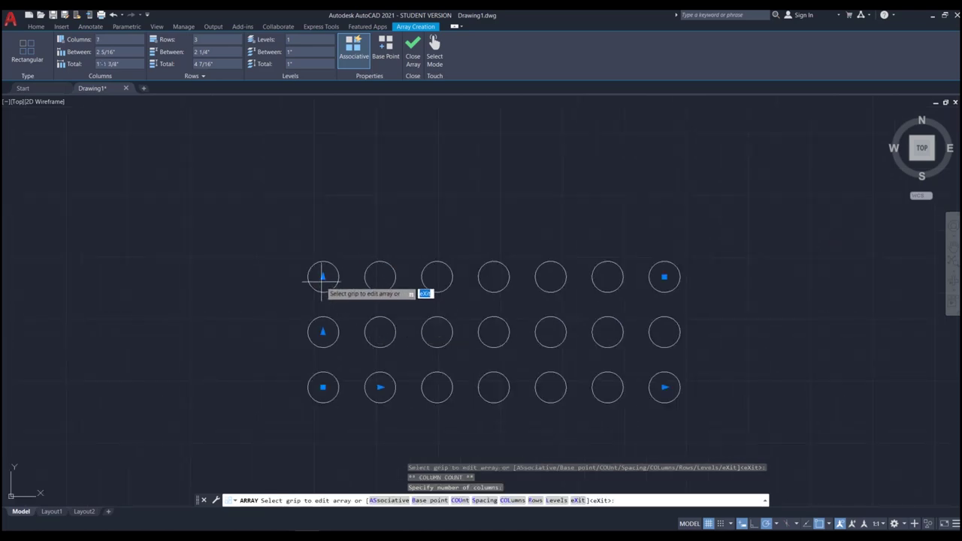
click(323, 278)
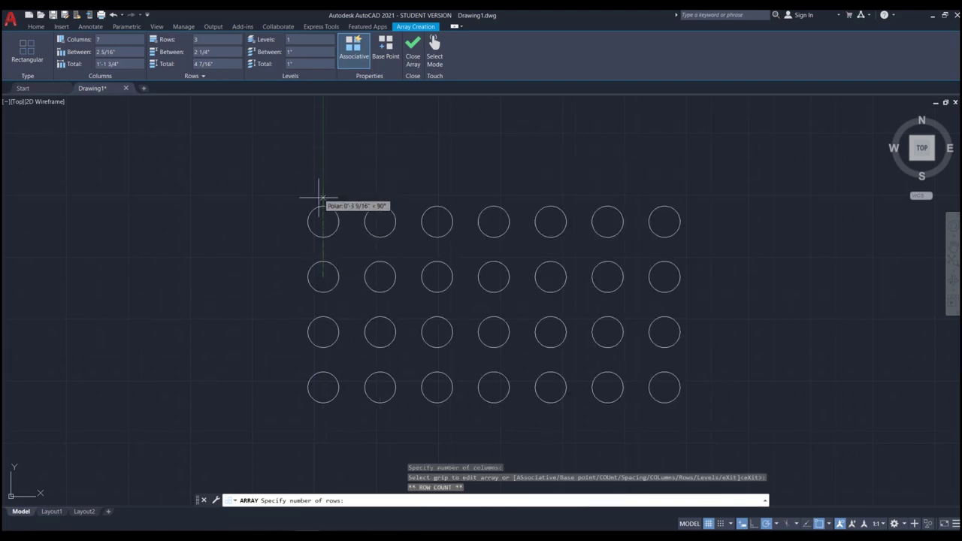
scroll(354, 237, down, 3)
scroll(354, 237, up, 2)
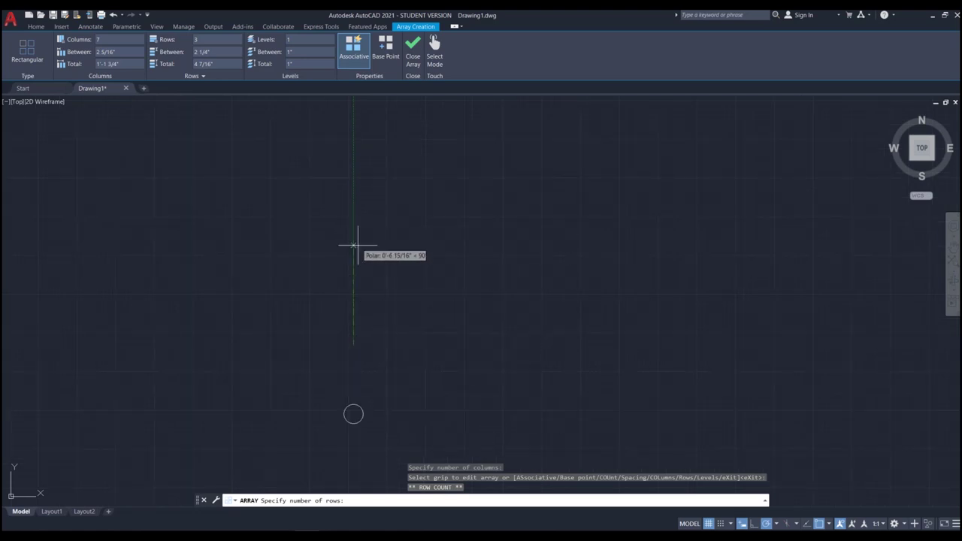
click(354, 265)
scroll(475, 243, down, 3)
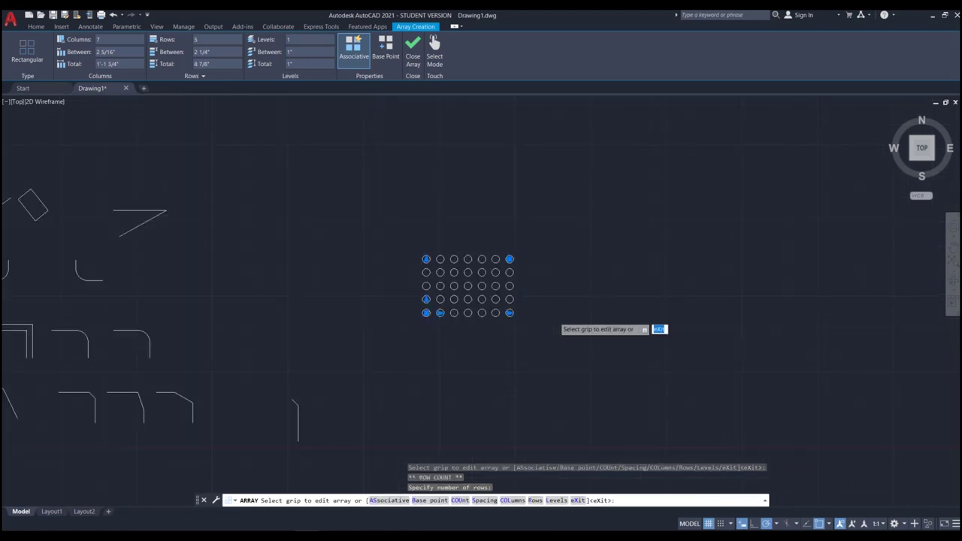
scroll(555, 316, up, 3)
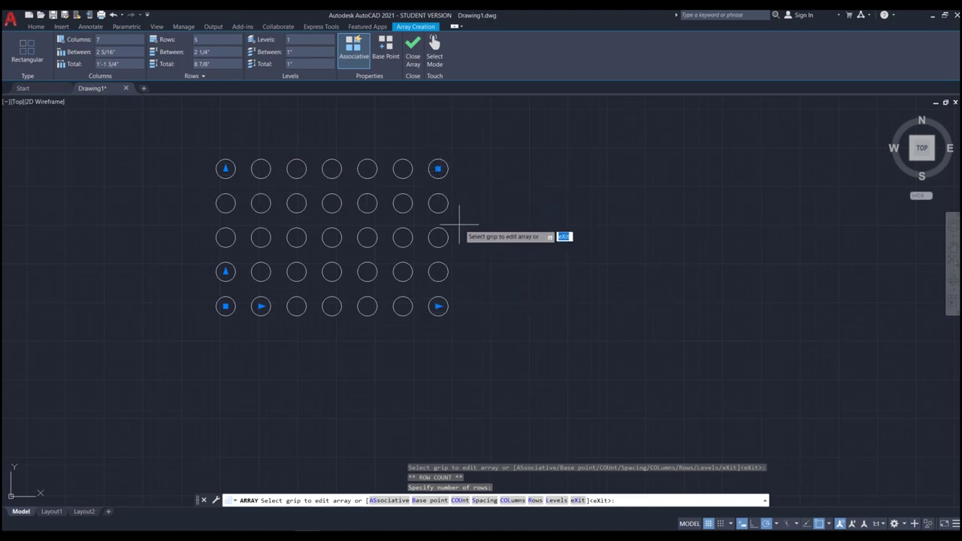
Step: Enlarge the array to ten columns by five rows with the combined row and column count grip, and finish the array
scroll(473, 255, down, 2)
scroll(462, 200, up, 2)
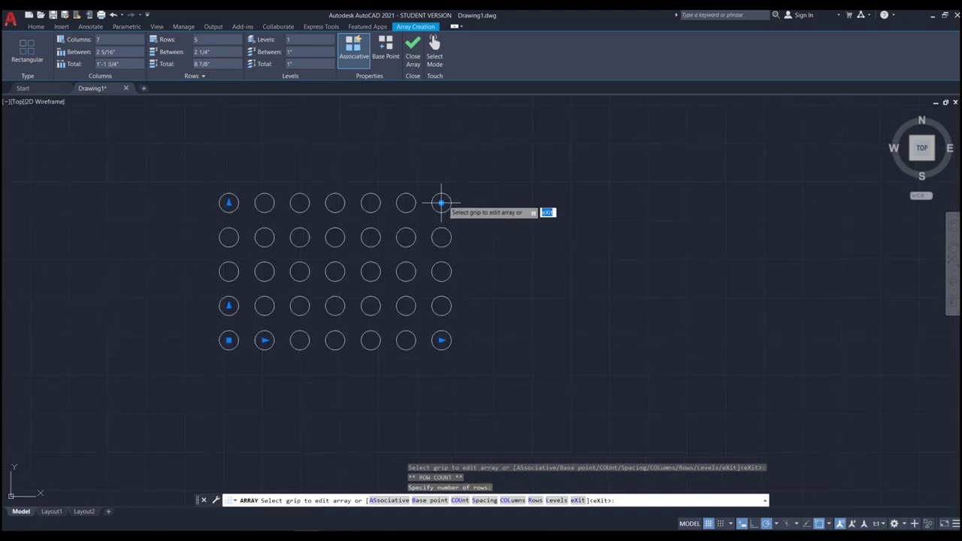
click(441, 201)
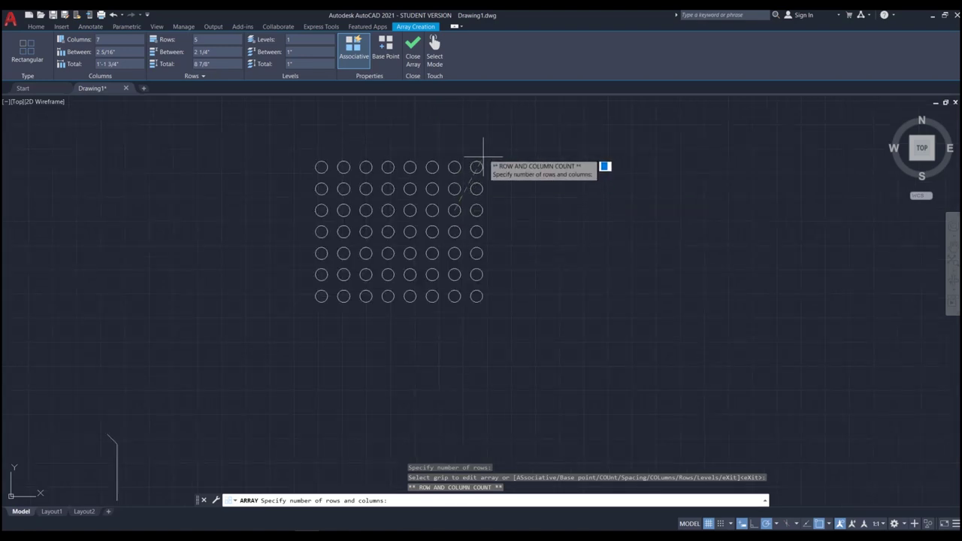
click(524, 183)
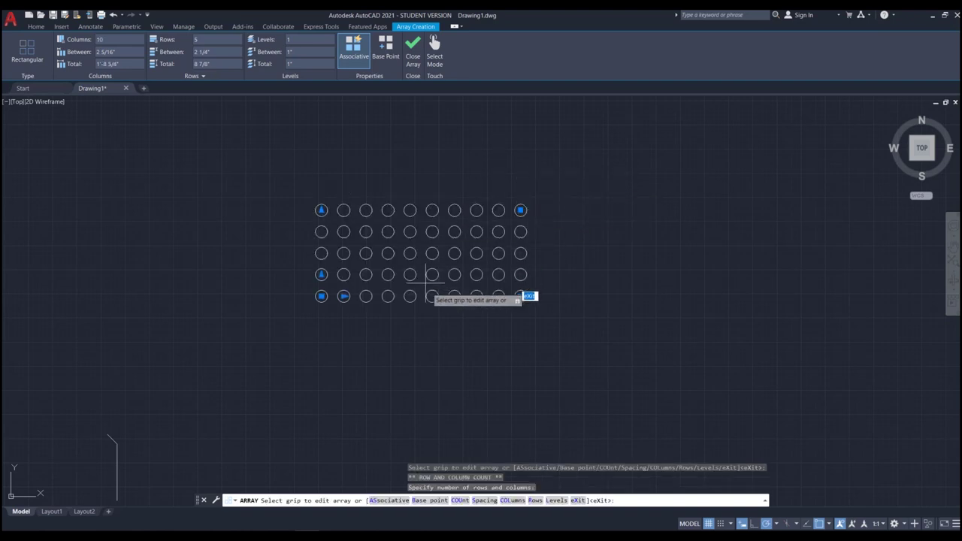
scroll(447, 229, up, 4)
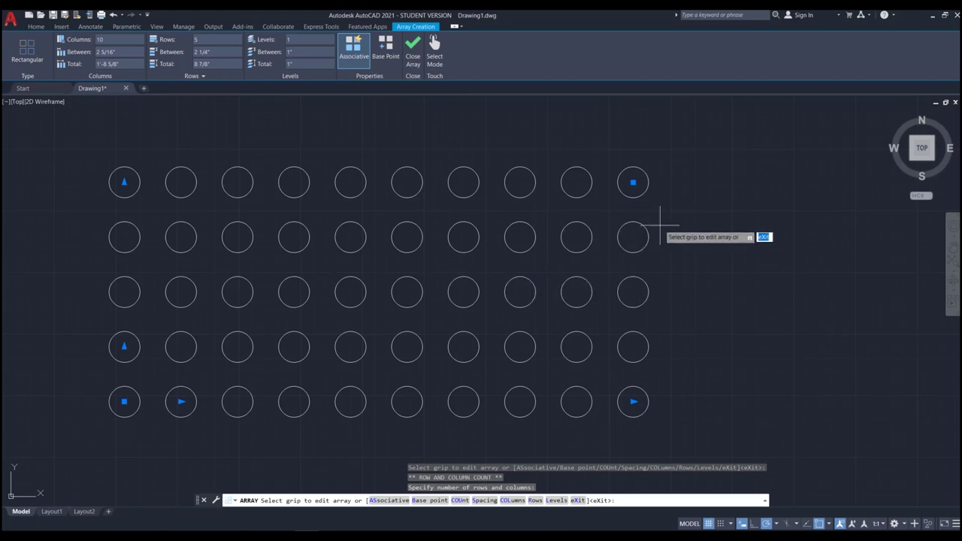
scroll(498, 259, down, 2)
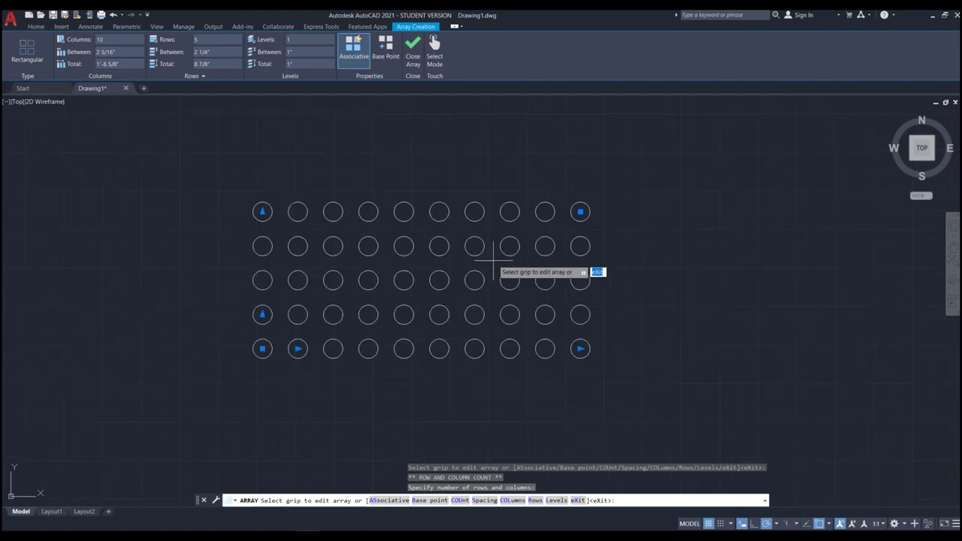
scroll(509, 261, up, 2)
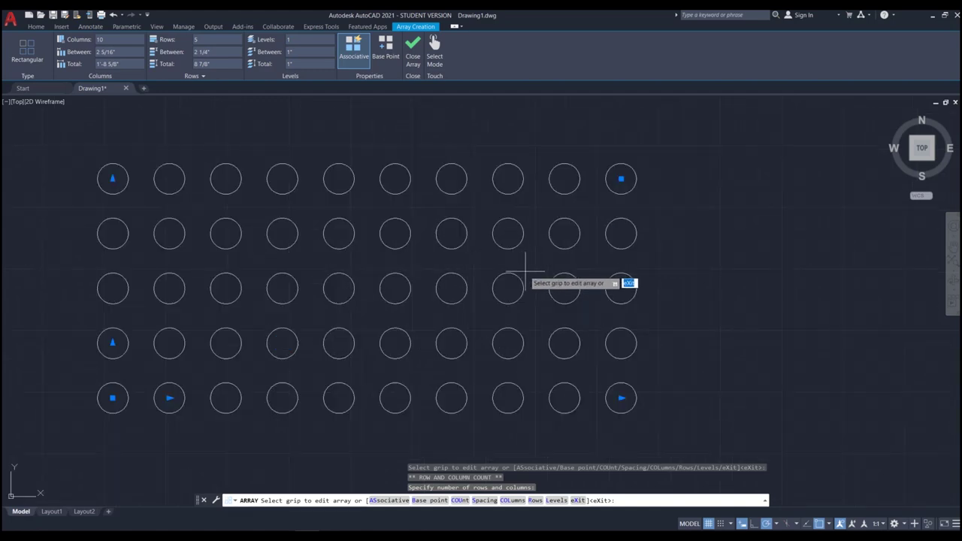
key(Return)
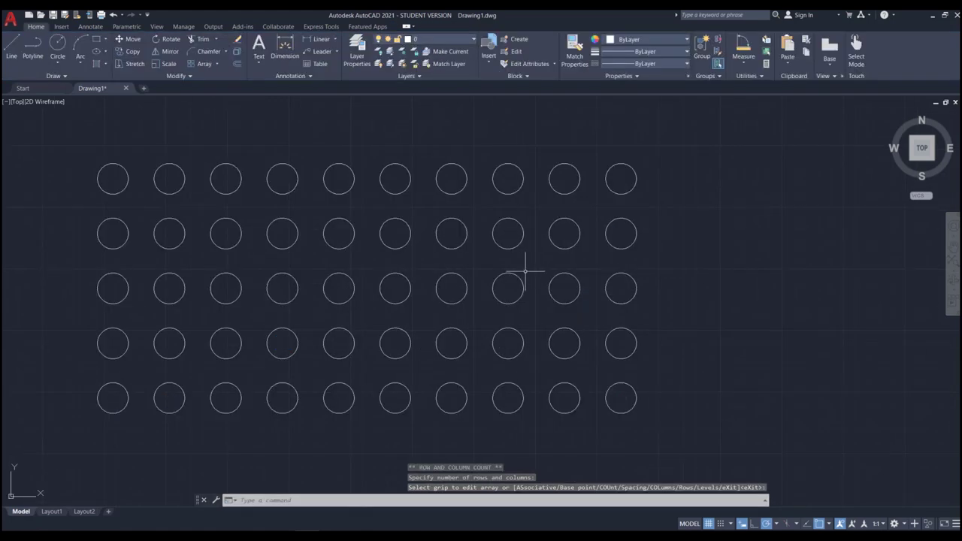
scroll(538, 275, down, 2)
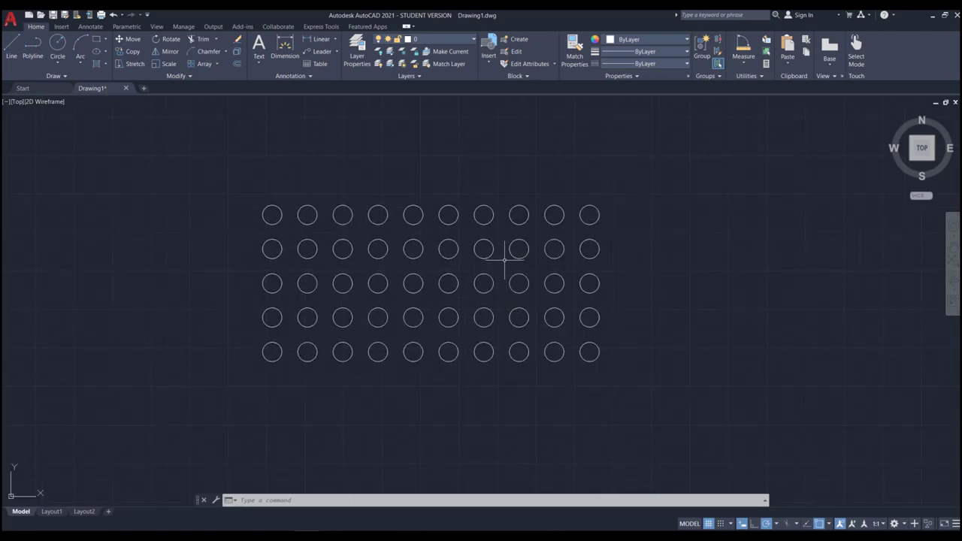
click(448, 275)
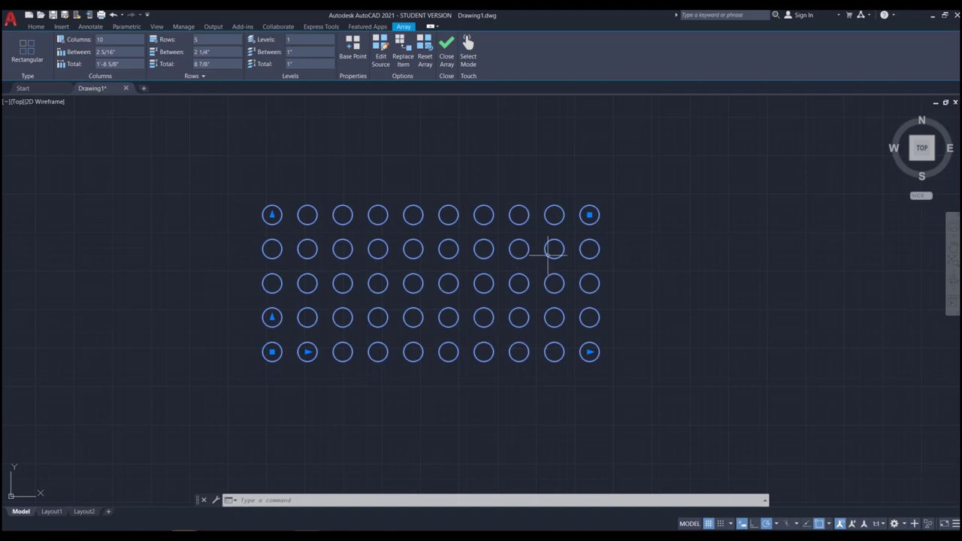
key(Escape)
key(Escape)
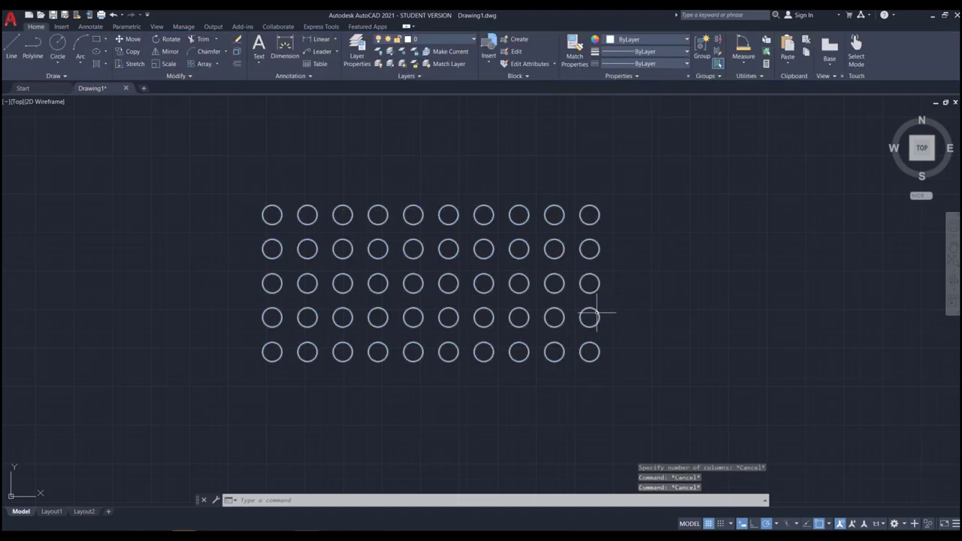
Step: Select the finished circle array and extend it to 14 columns and 6 rows with its count grips
click(600, 316)
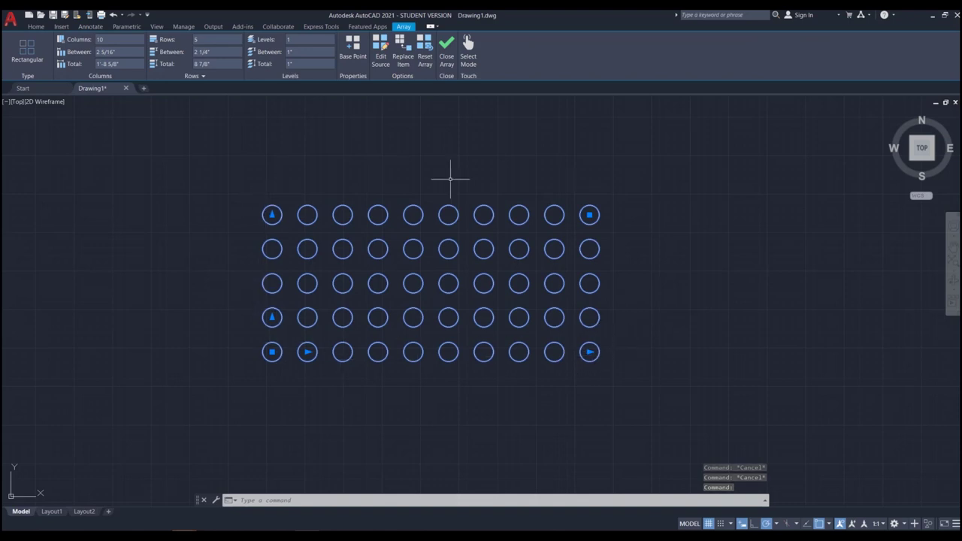
click(589, 352)
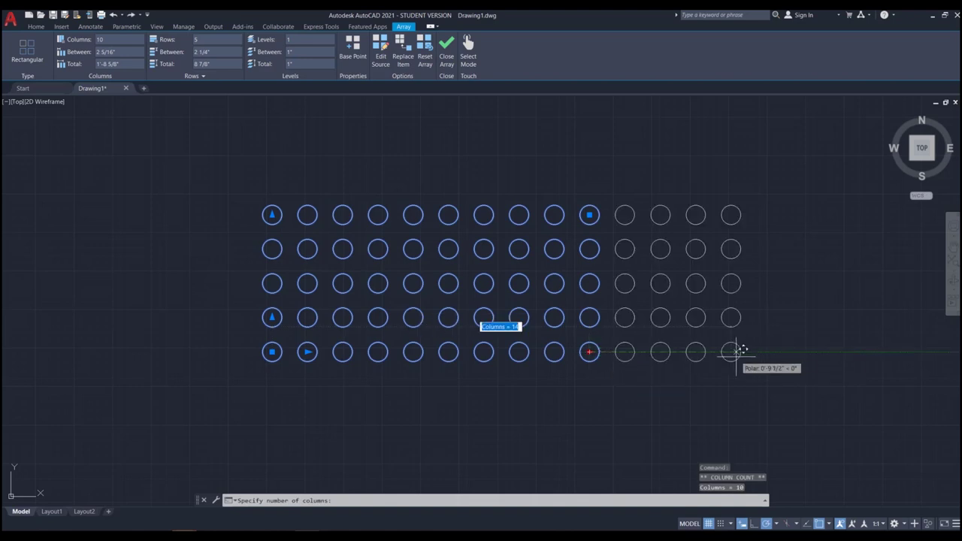
click(741, 351)
click(272, 215)
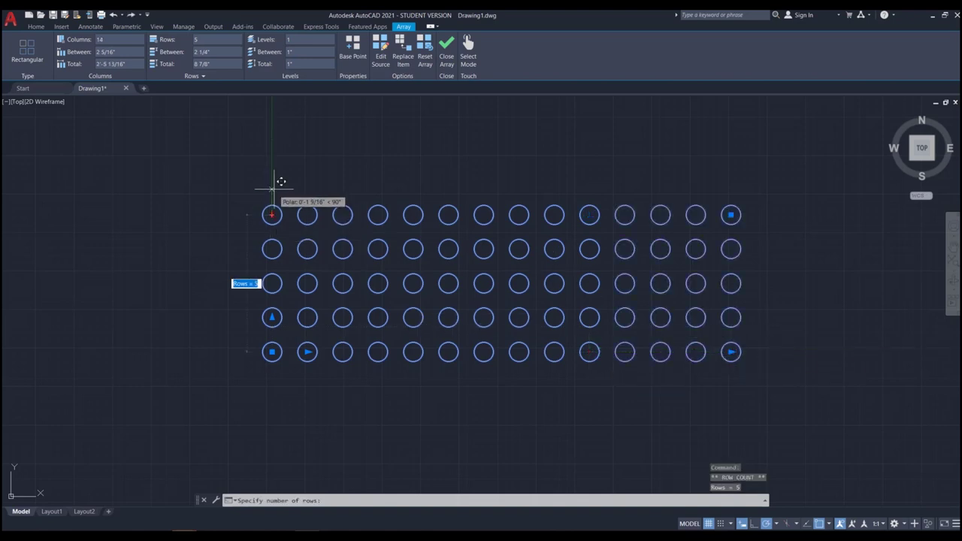
click(270, 158)
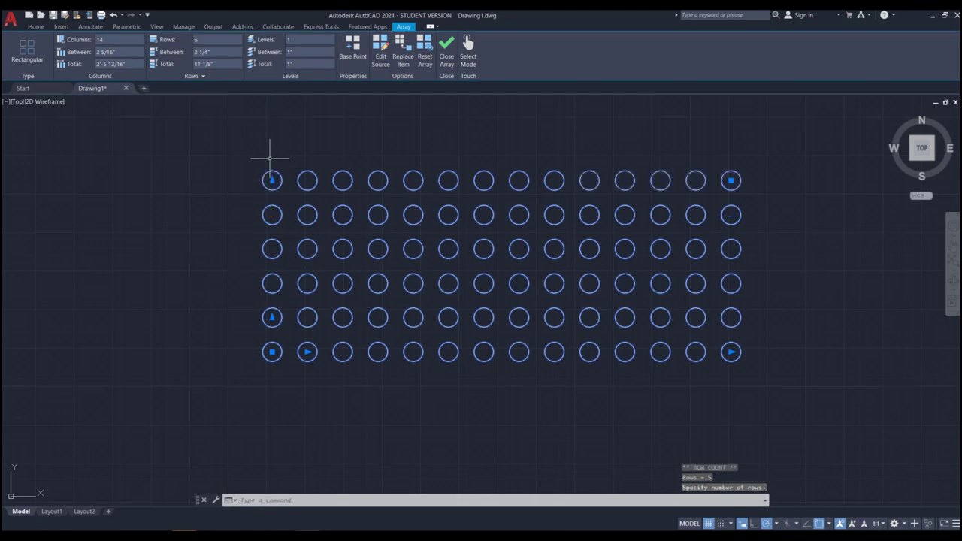
Step: Select the circle array and set it to 6 columns and 4 rows
key(Escape)
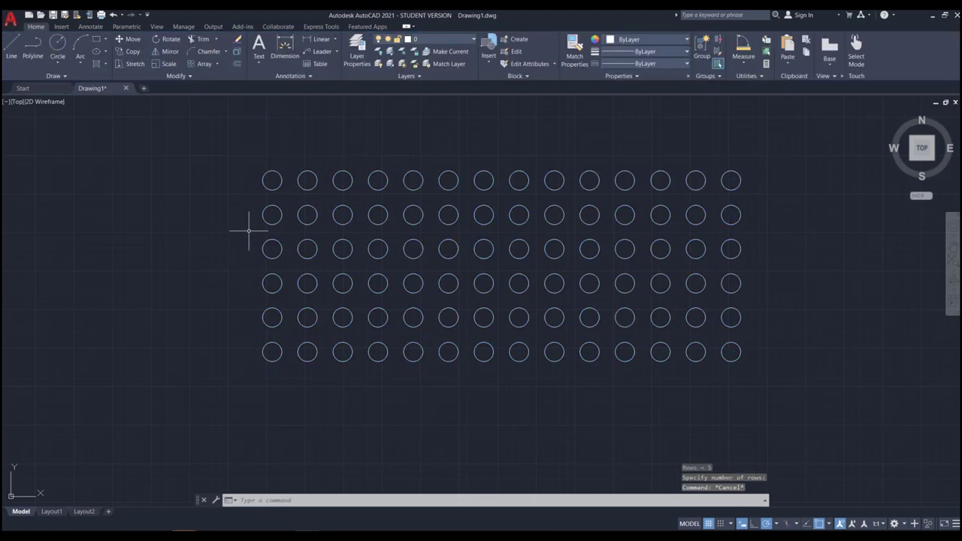
click(418, 253)
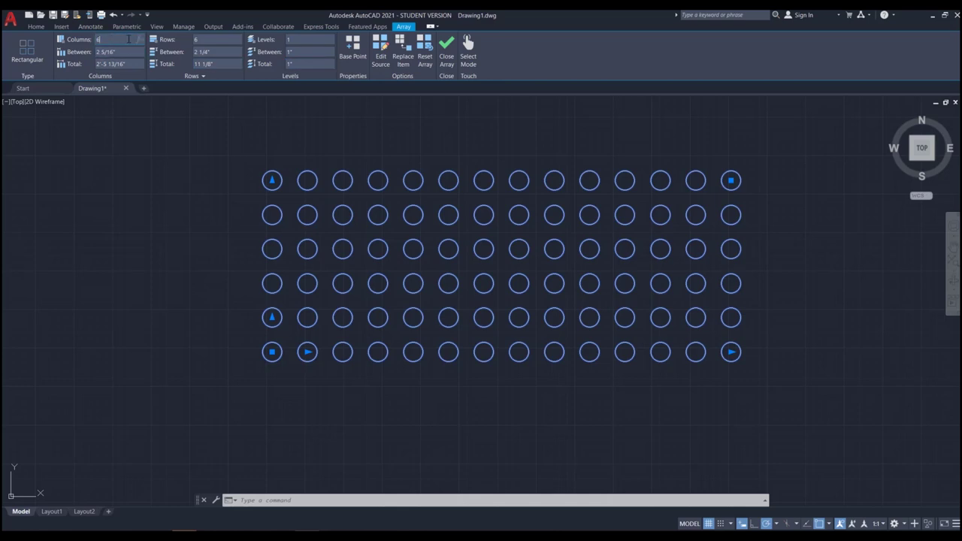
click(219, 40)
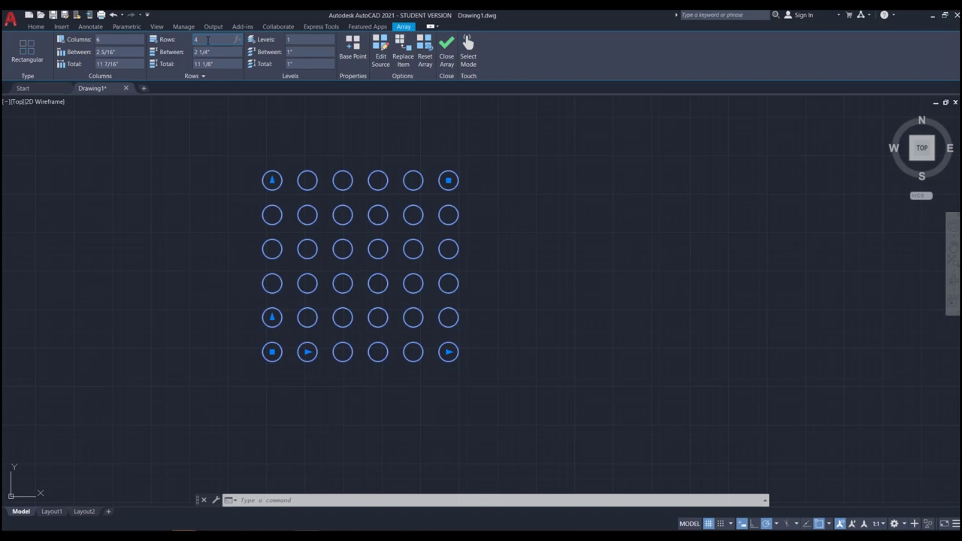
text(4)
Step: Set the spacing between the array's rows to 4 inches
click(218, 52)
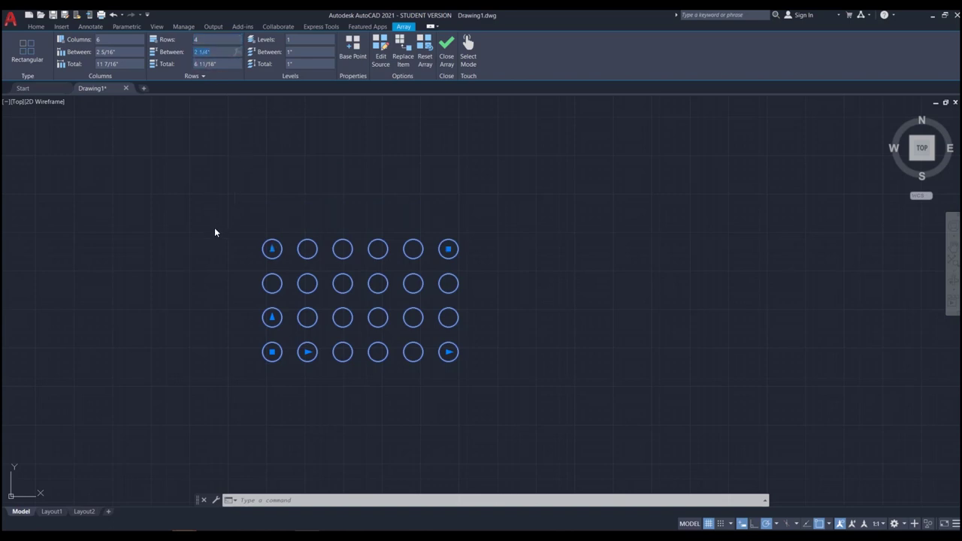
scroll(205, 216, up, 2)
scroll(339, 181, down, 2)
scroll(390, 236, up, 2)
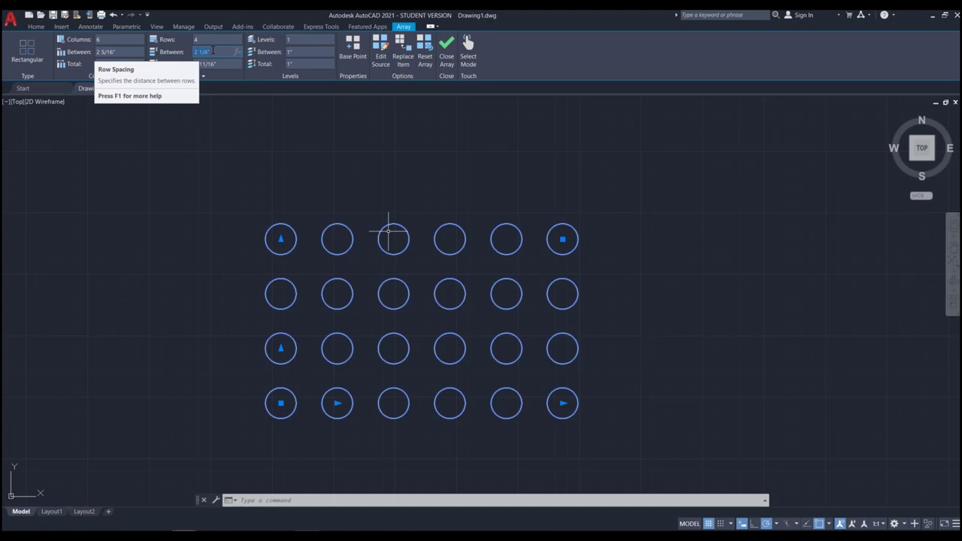
key(Tab)
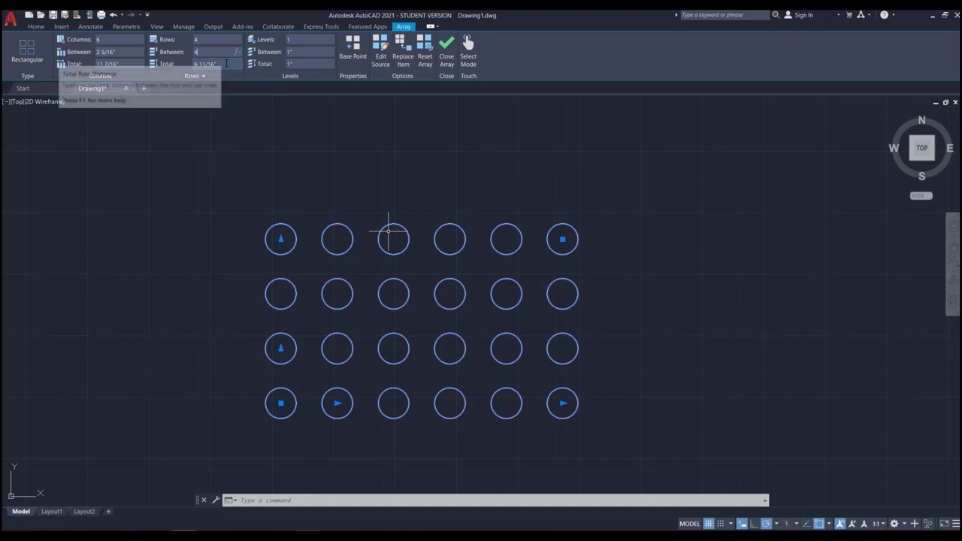
scroll(376, 363, down, 3)
scroll(362, 226, up, 1)
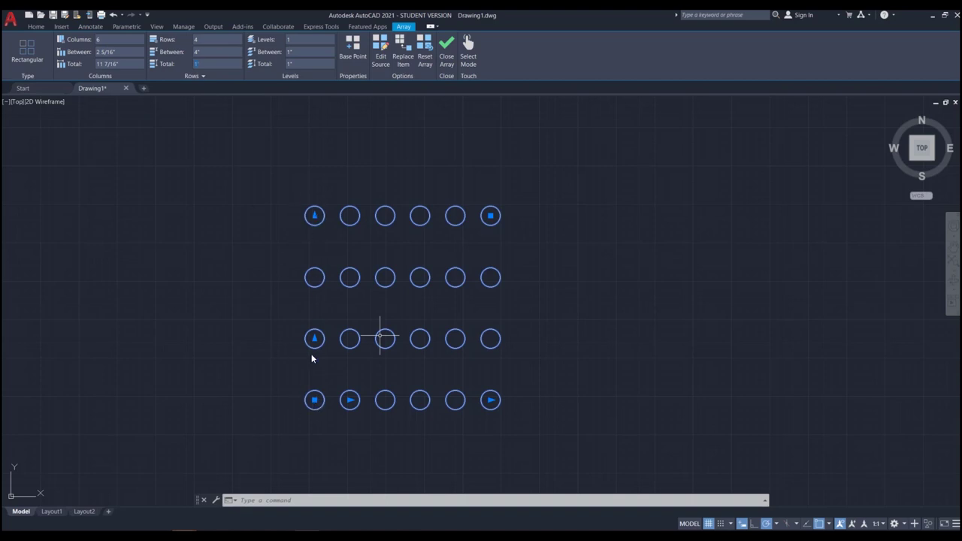
Step: Set the array's total row distance to 2 feet
click(213, 65)
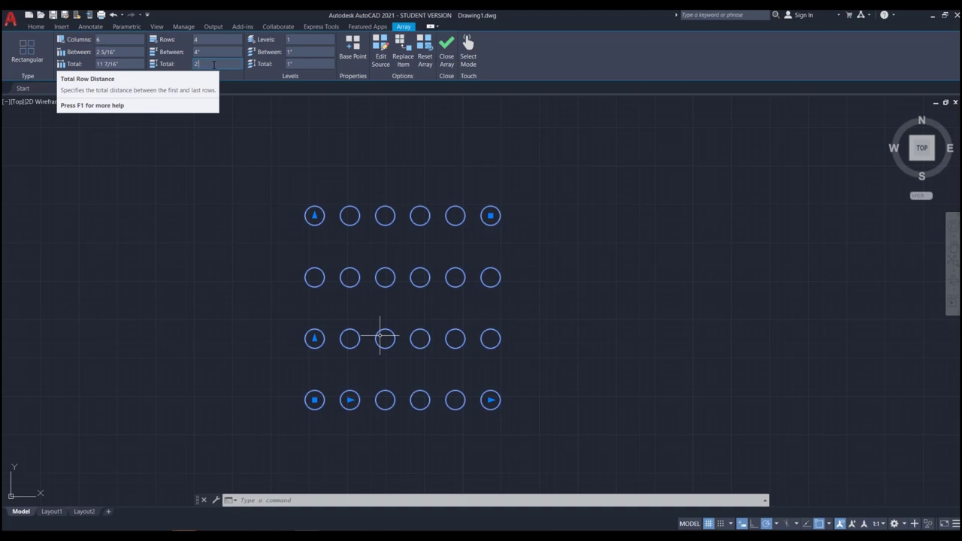
text(')
key(Return)
scroll(360, 325, down, 4)
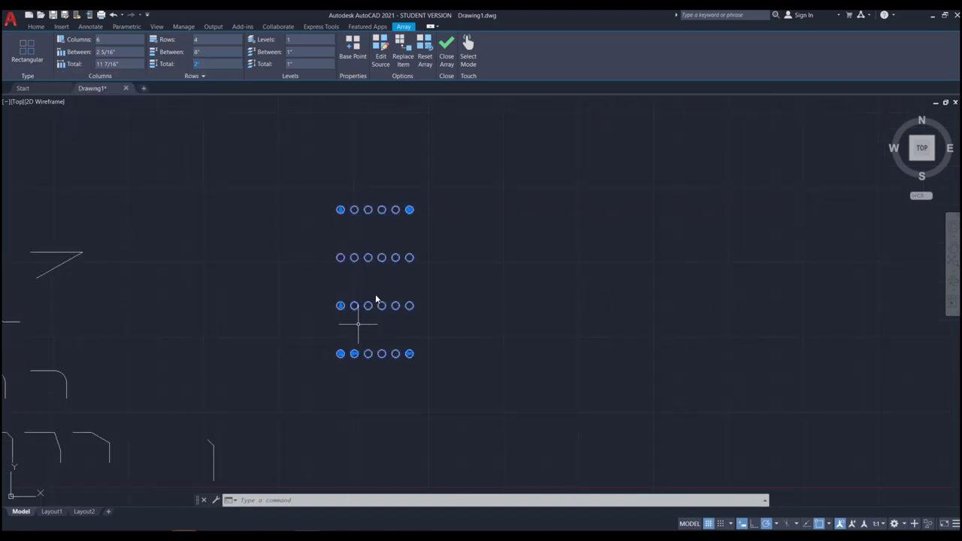
scroll(375, 297, up, 2)
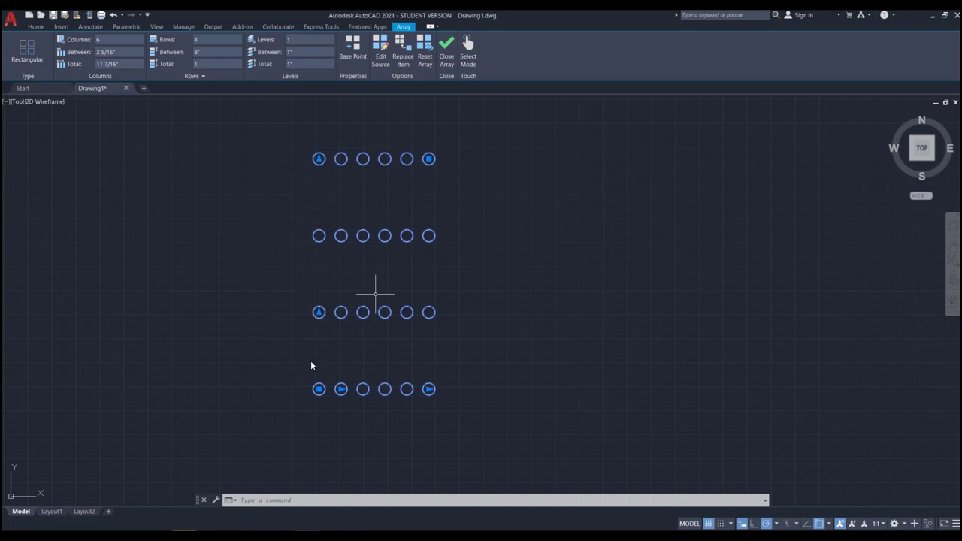
Step: Set the array's total row distance to 1 foot and close the array
click(208, 63)
text(1')
key(Return)
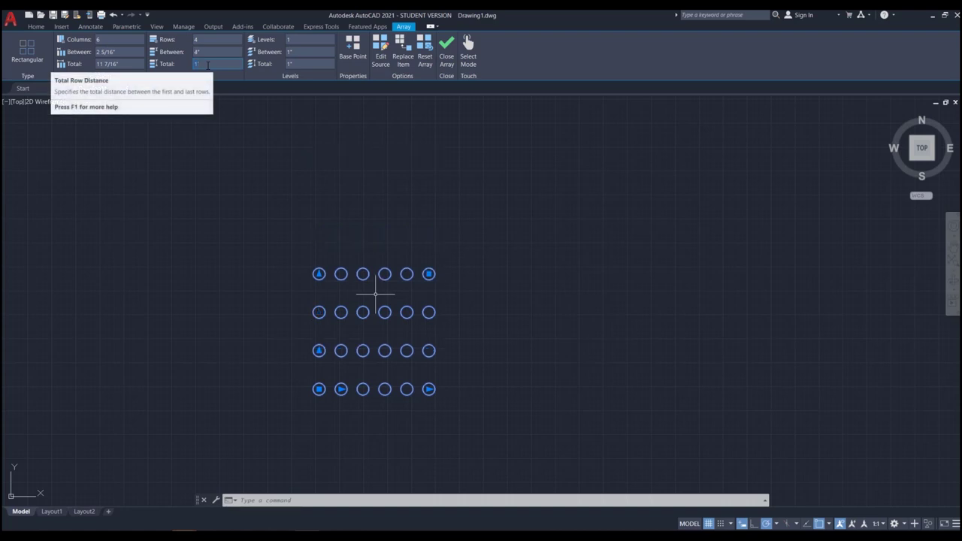
click(206, 49)
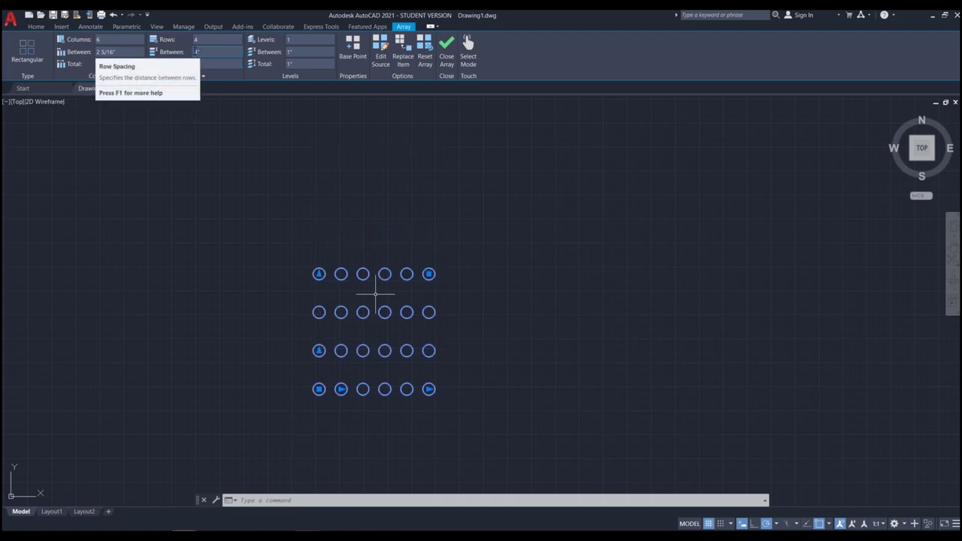
key(Tab)
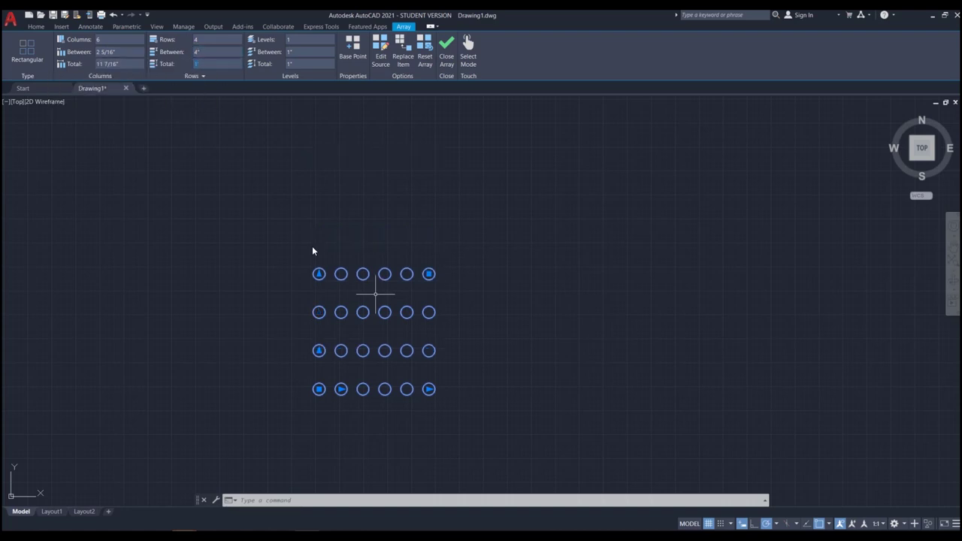
click(256, 342)
click(183, 150)
click(446, 53)
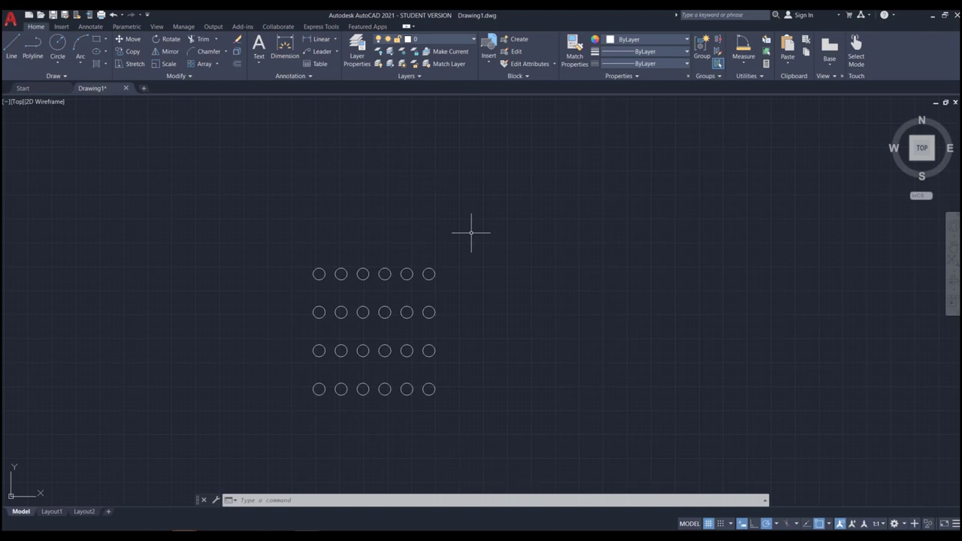
Step: Select the finished array and try the column count grip on the last circle of the base row
click(428, 274)
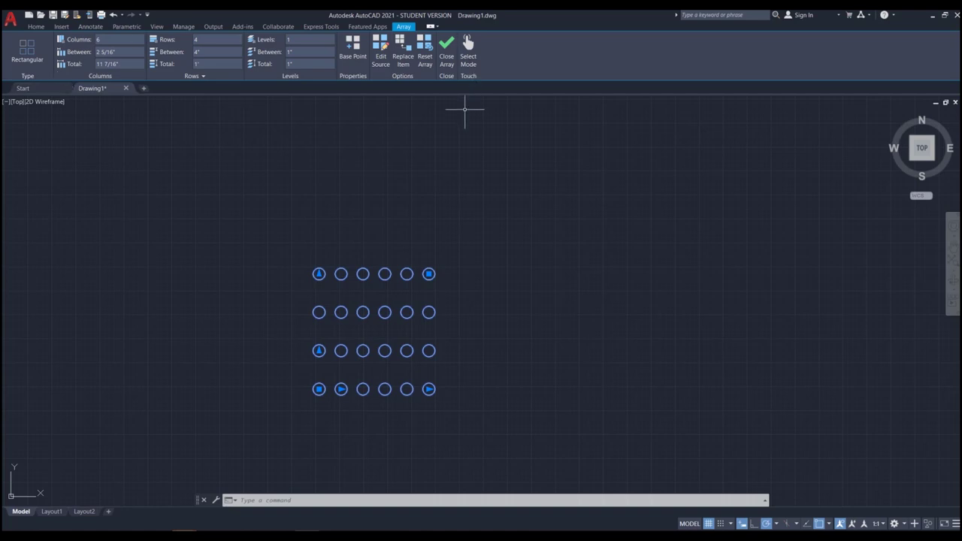
click(428, 389)
scroll(442, 376, up, 4)
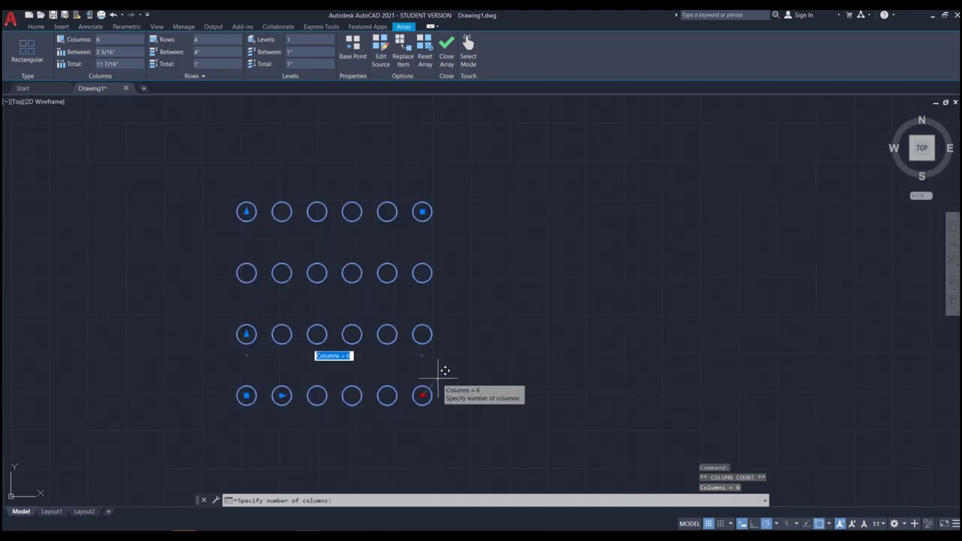
scroll(445, 417, down, 4)
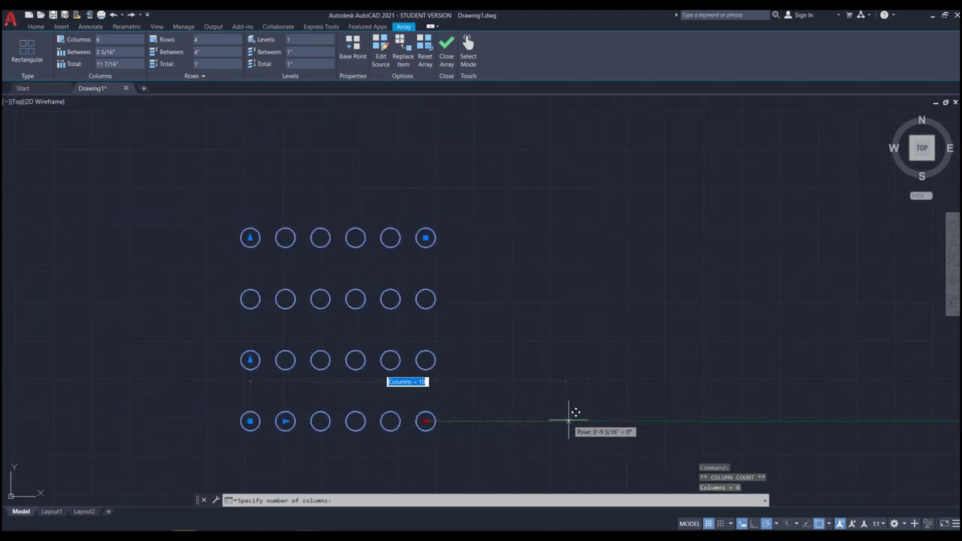
key(Escape)
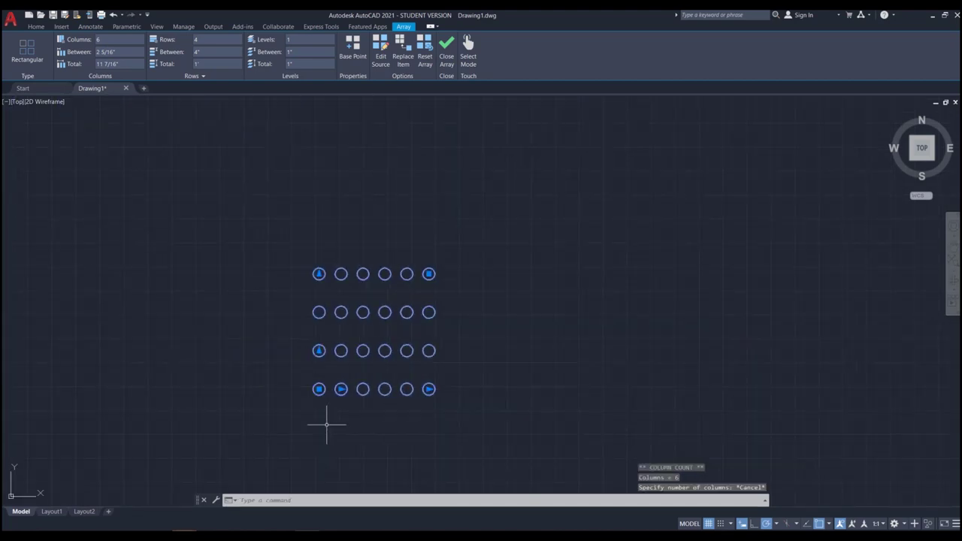
Step: Widen the array's column spacing to about 5 3/4 inches with the column spacing grip, and deselect the array
click(339, 389)
scroll(370, 389, up, 4)
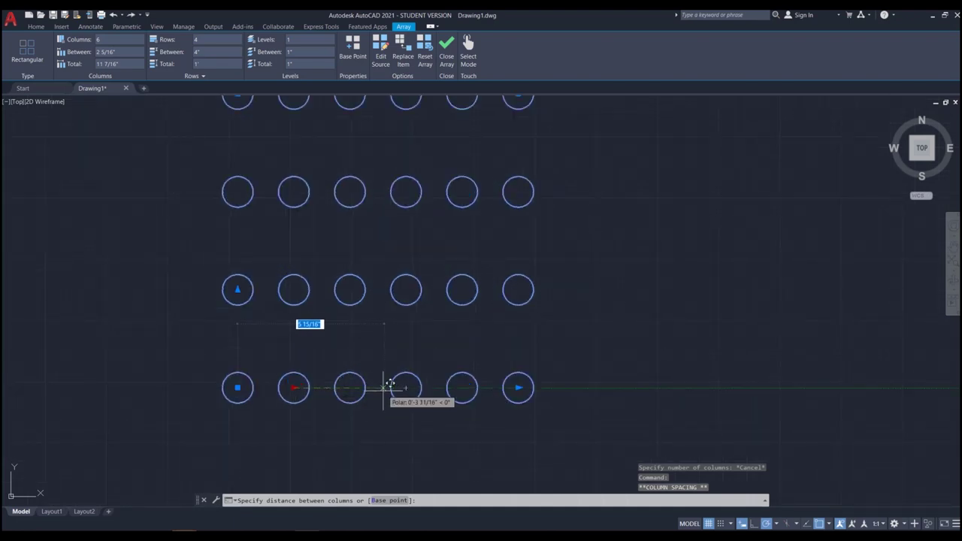
click(380, 387)
scroll(386, 392, down, 4)
scroll(387, 392, up, 2)
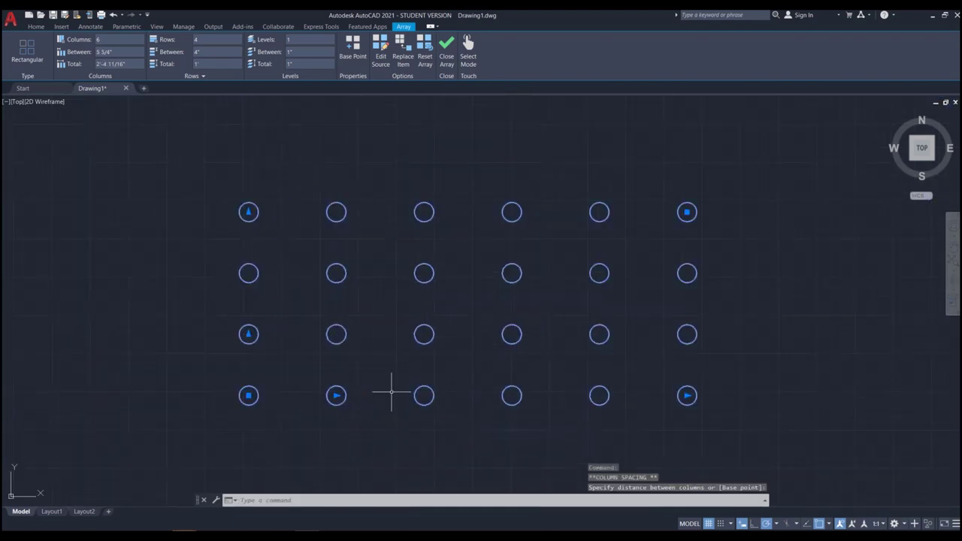
key(Escape)
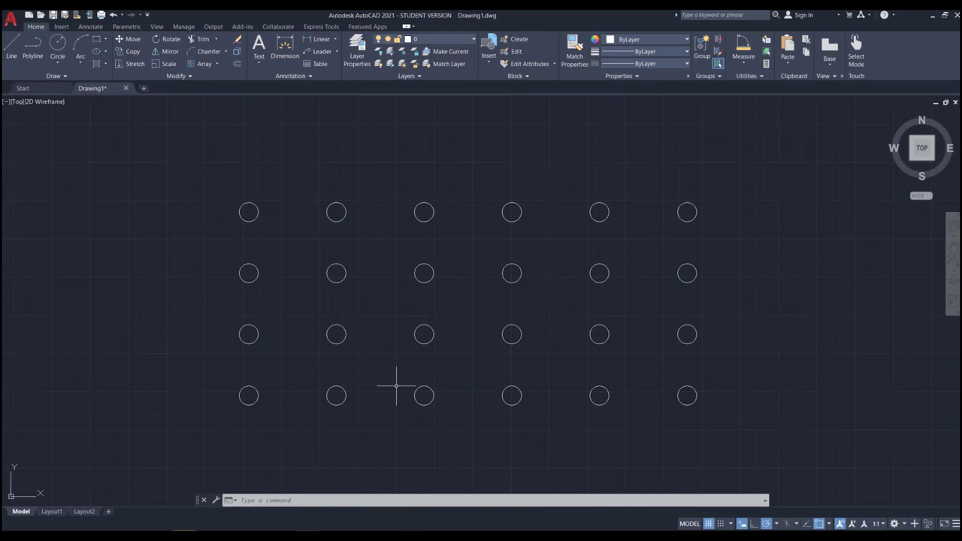
Step: Undo all the array edits and the array itself, back to the single original circle
key(ctrl+z)
key(ctrl+z)
key(ctrl+z)
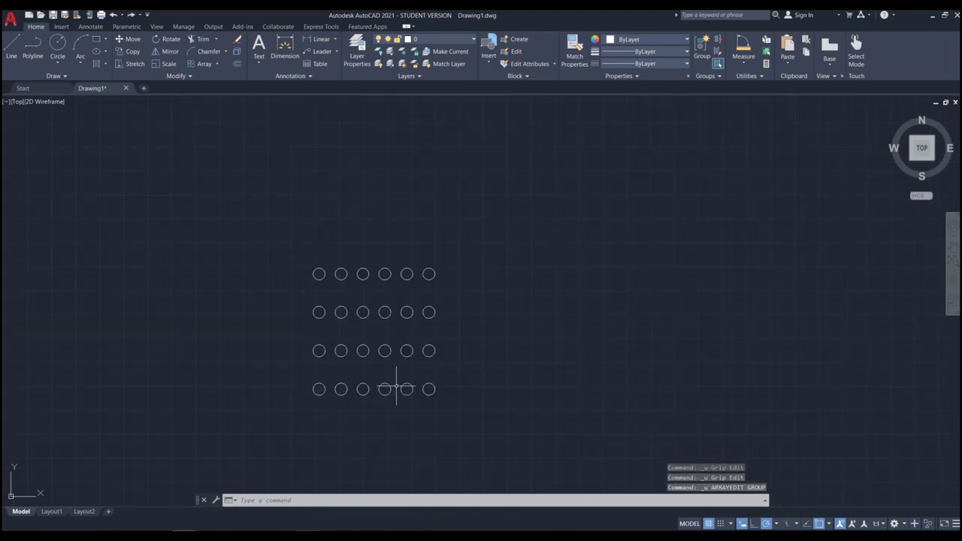
key(ctrl+z)
key(ctrl+z)
key(ctrl+z)
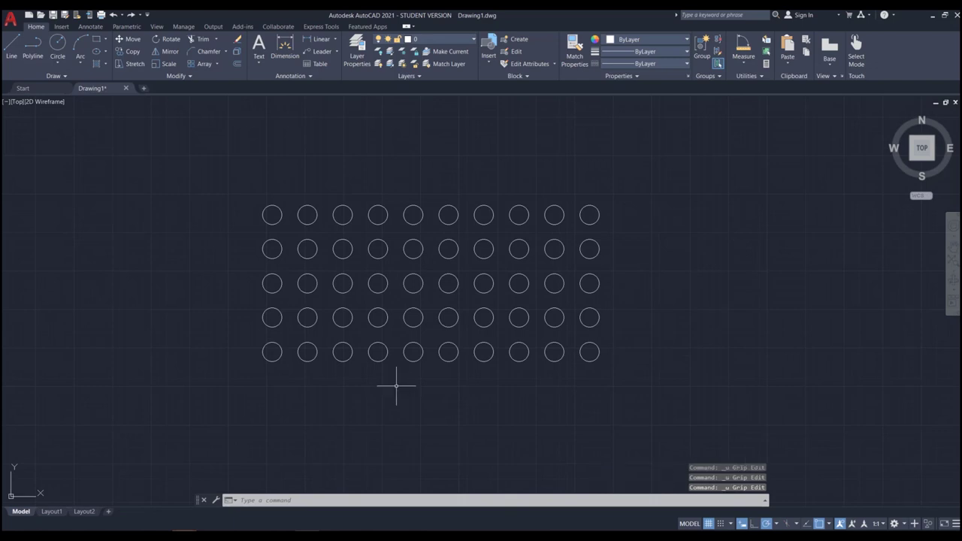
key(ctrl+z)
key(ctrl+z)
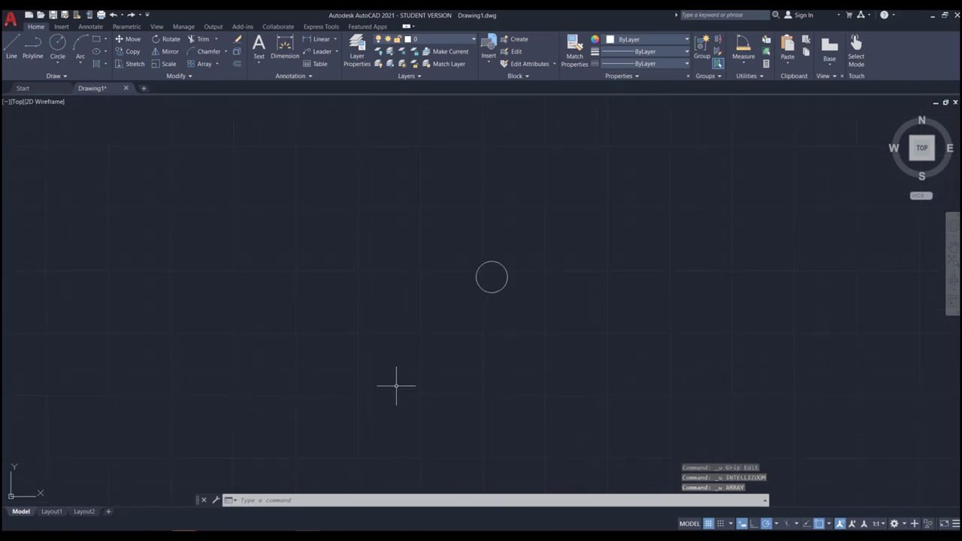
Step: Array the single circle with the Rectangular array type, keeping the default 4 columns and 3 rows
scroll(350, 359, down, 3)
scroll(334, 368, down, 3)
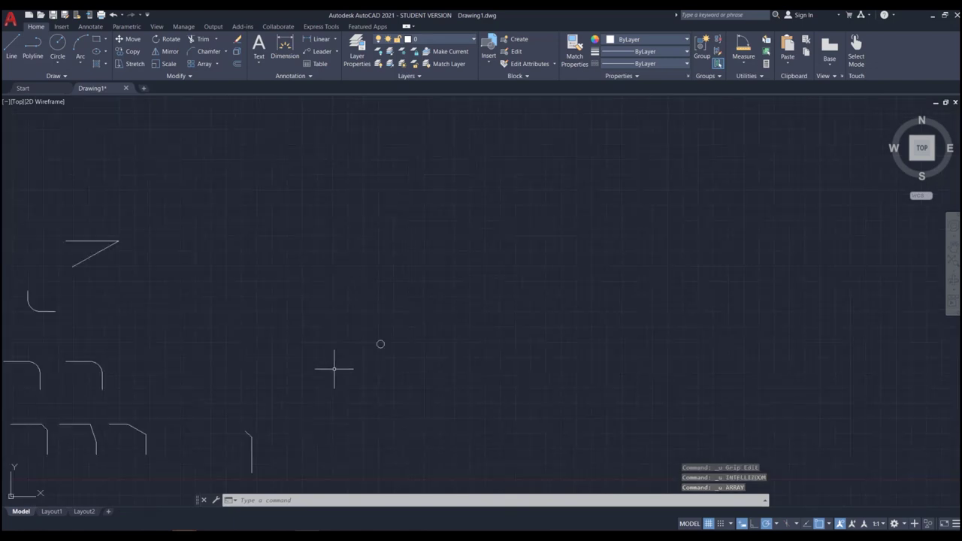
scroll(395, 348, up, 3)
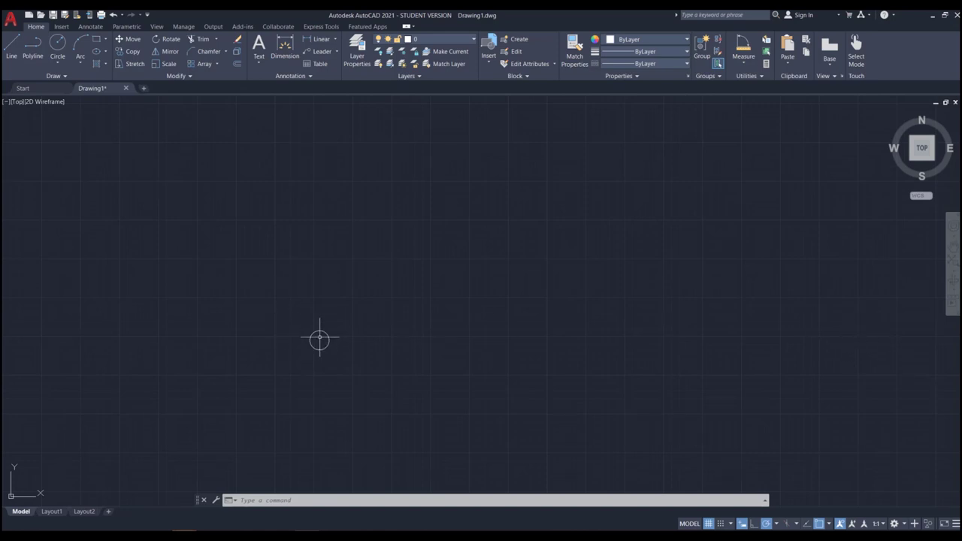
scroll(272, 351, down, 1)
scroll(328, 326, up, 1)
text(ar)
key(Return)
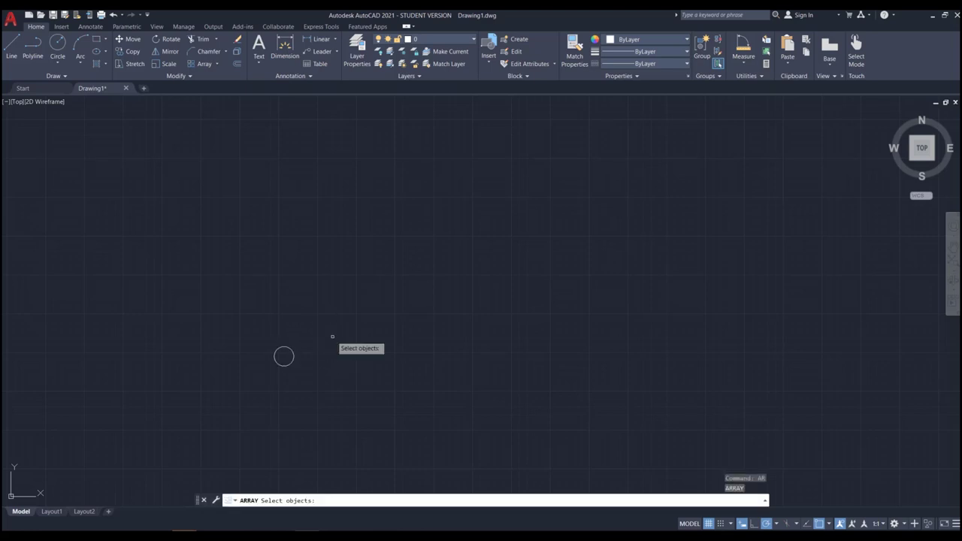
click(293, 355)
key(Return)
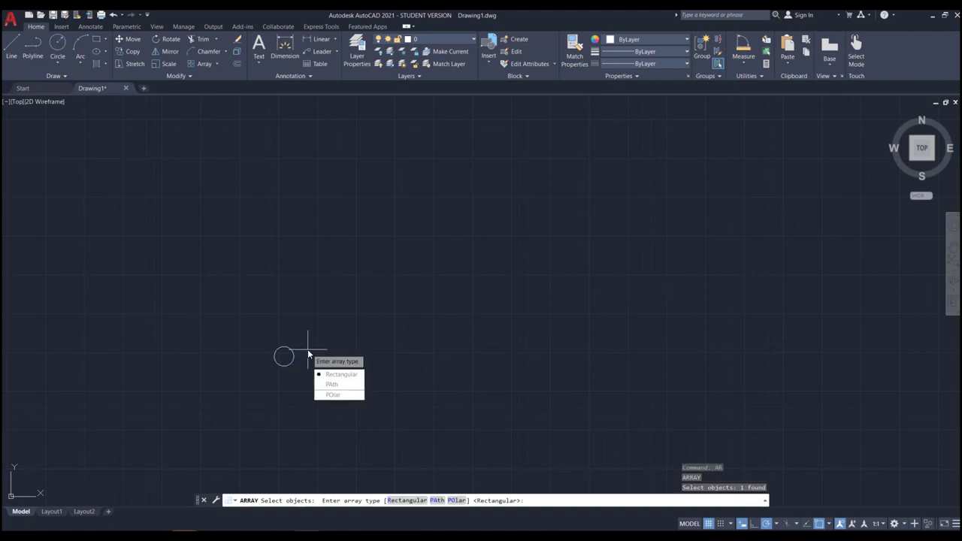
text(r)
key(Return)
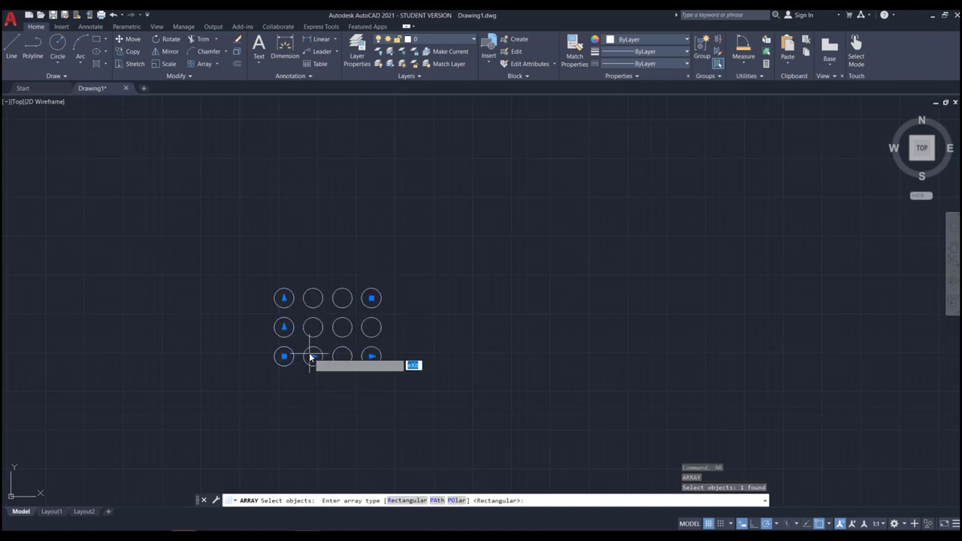
Step: Try the new array's column count grip, and undo the rectangular array
click(371, 356)
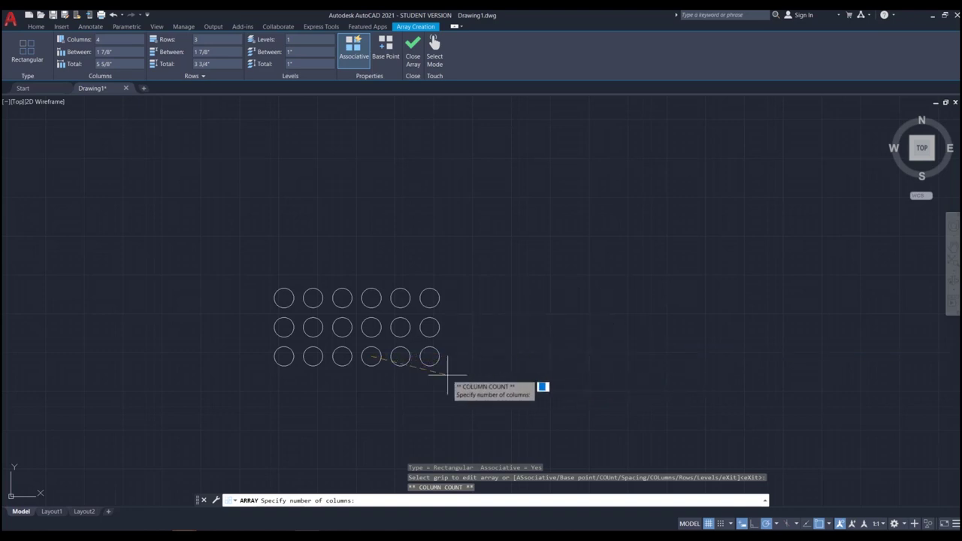
key(Escape)
key(ctrl+z)
key(ctrl+z)
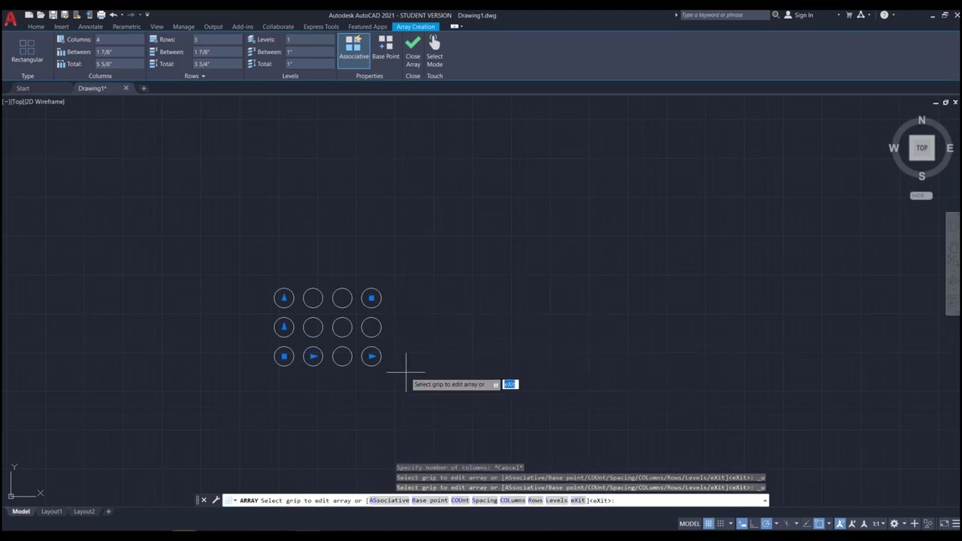
key(Escape)
key(ctrl+z)
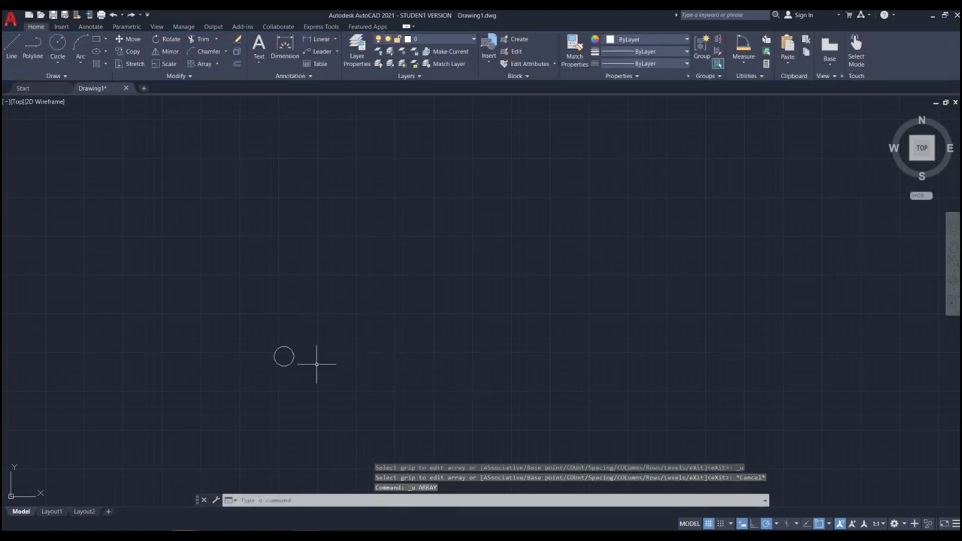
Step: Run the Array command on the circle again and choose the Rectangular array type
text(ar)
key(Return)
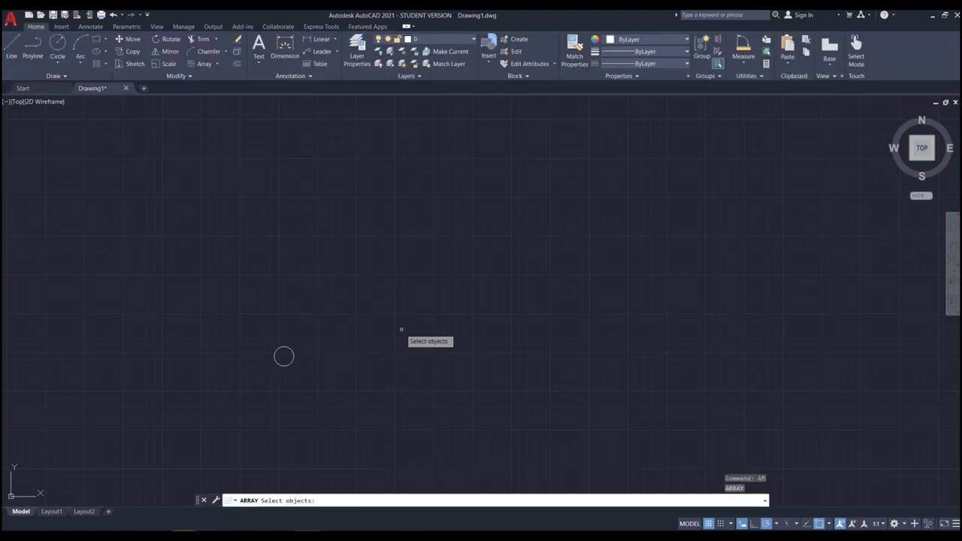
click(290, 363)
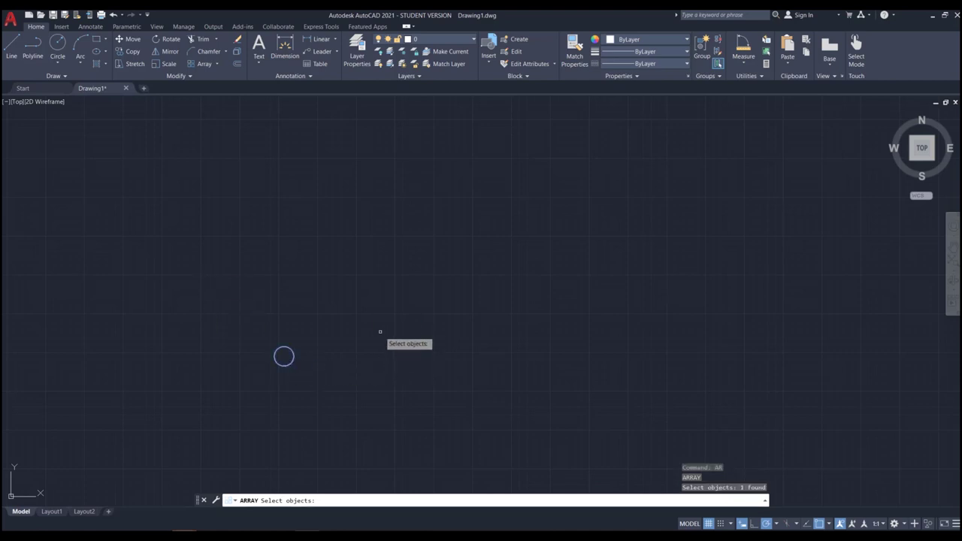
key(Return)
text(r)
key(Return)
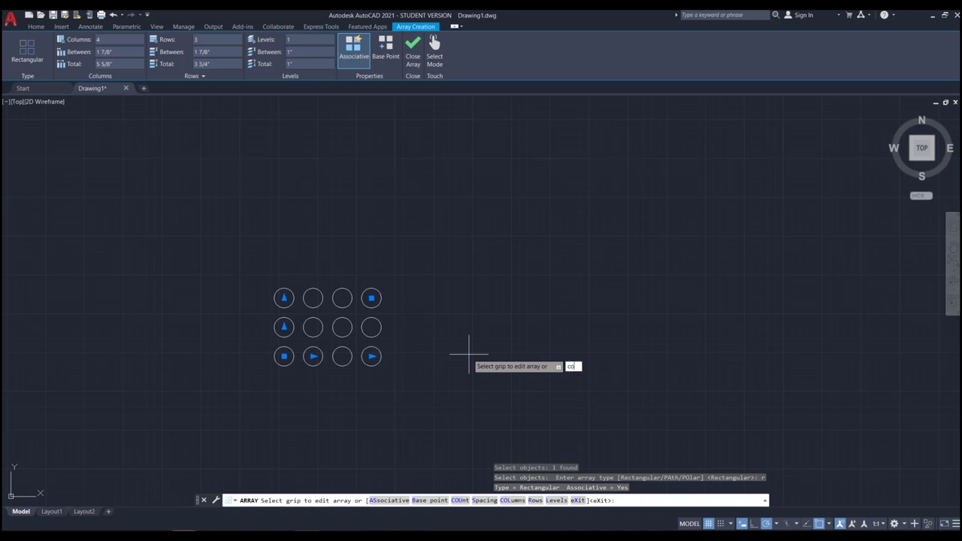
Step: Use the Count option to set the circle array to 100 columns and 50 rows
key(Return)
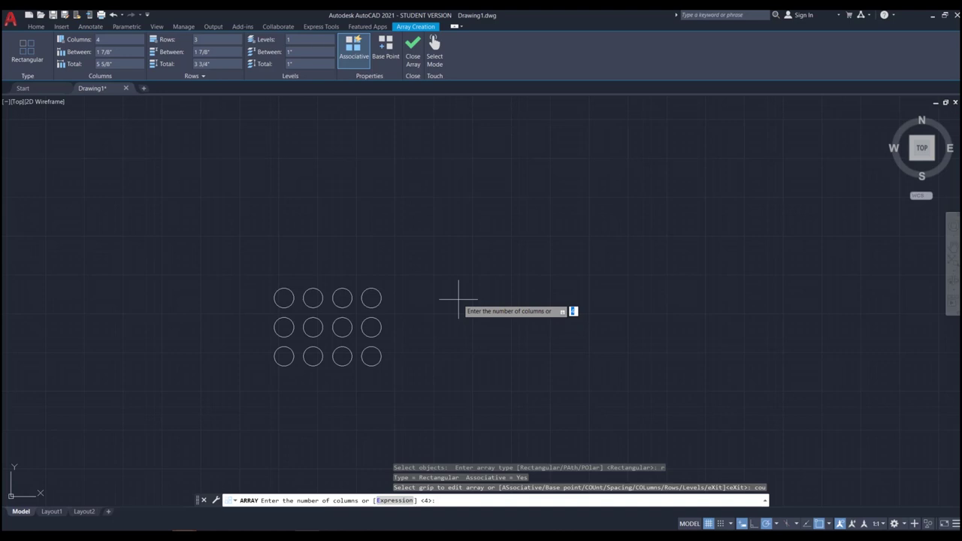
text(100)
key(Return)
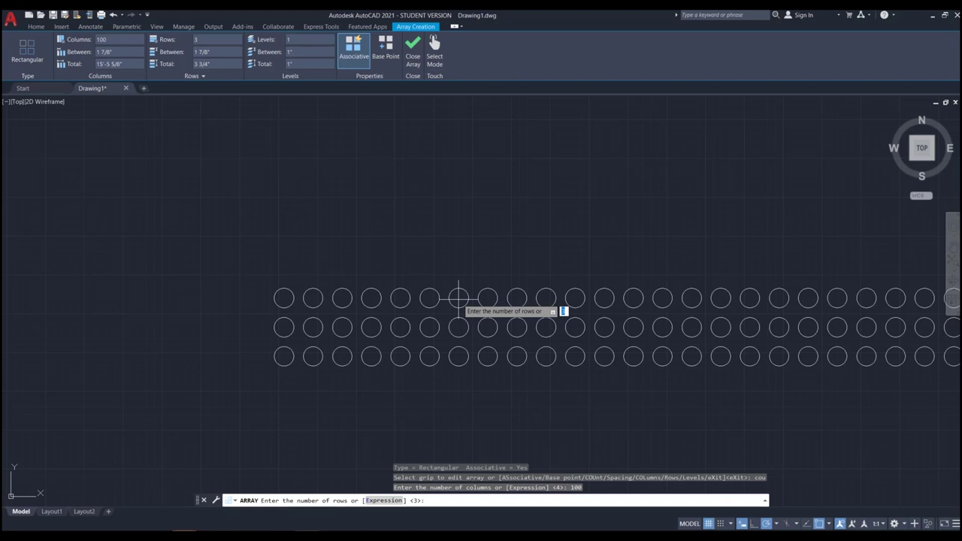
text(50)
key(Return)
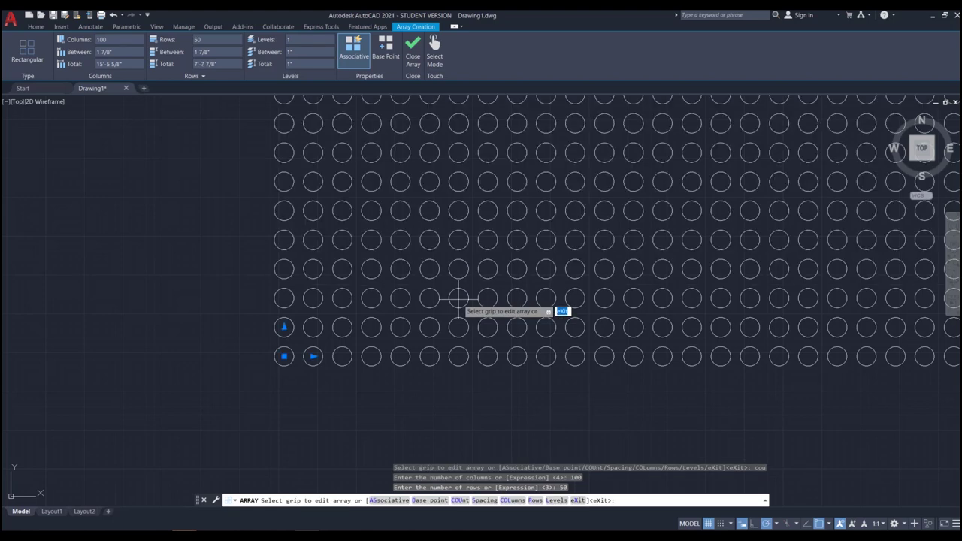
scroll(459, 298, down, 6)
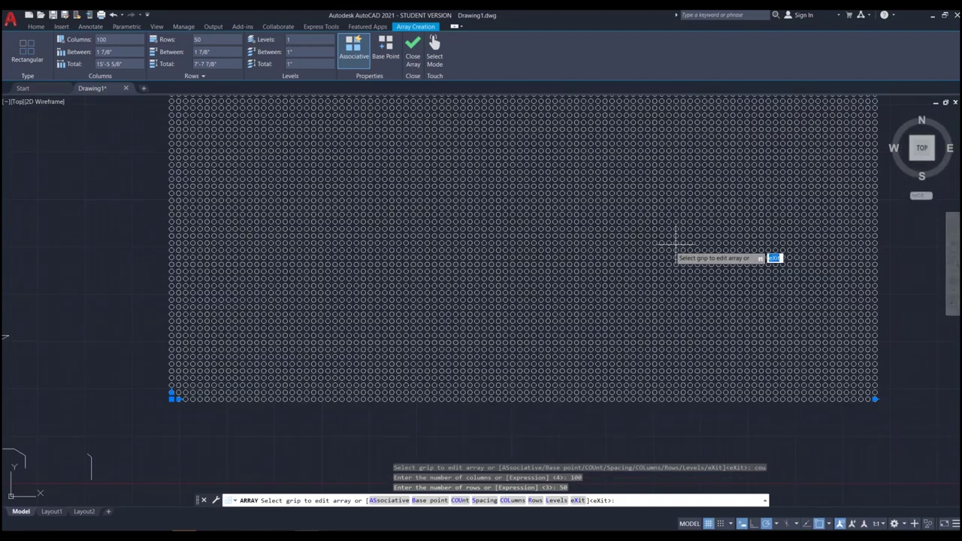
scroll(491, 300, down, 2)
scroll(498, 239, up, 2)
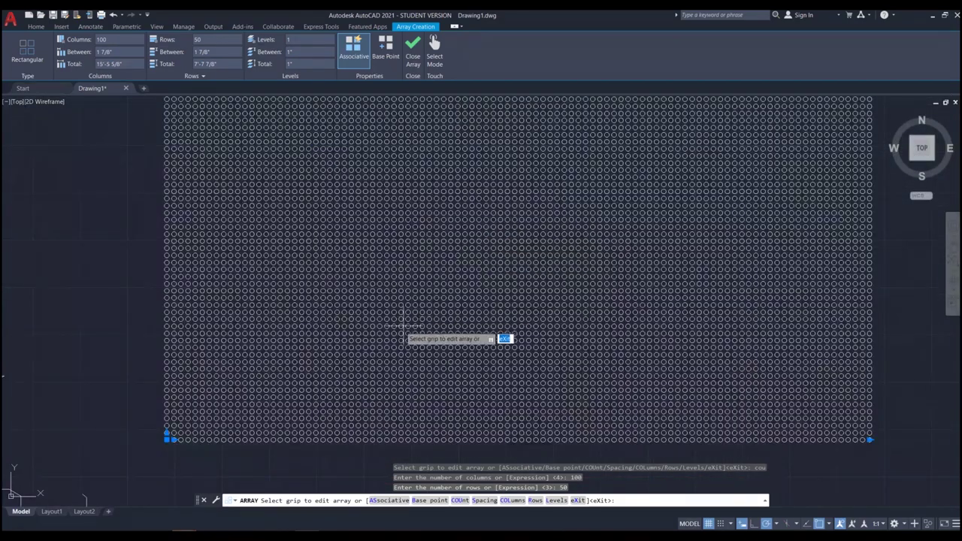
key(F7)
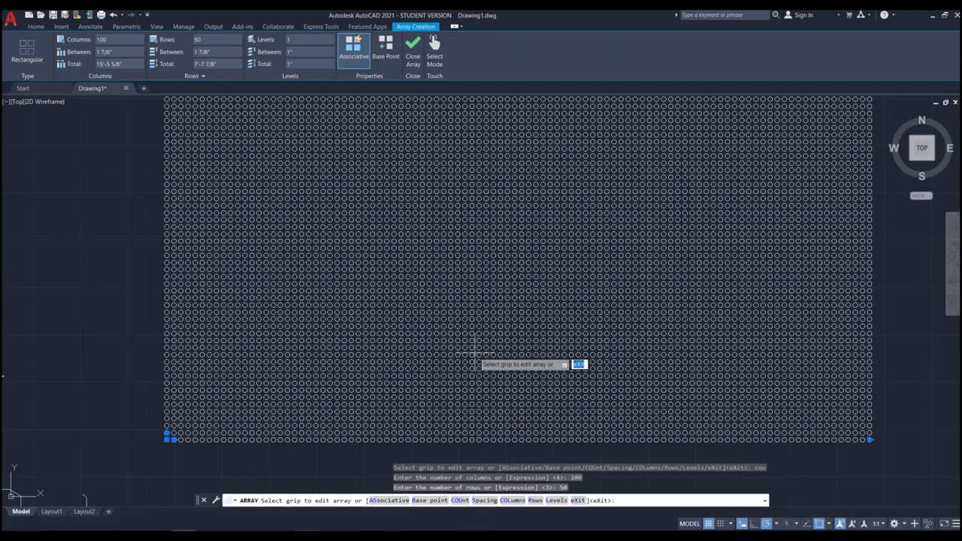
Step: Use the Spacing option to set 3" between columns and 2" between rows, and finish the circle array
text(s)
key(Return)
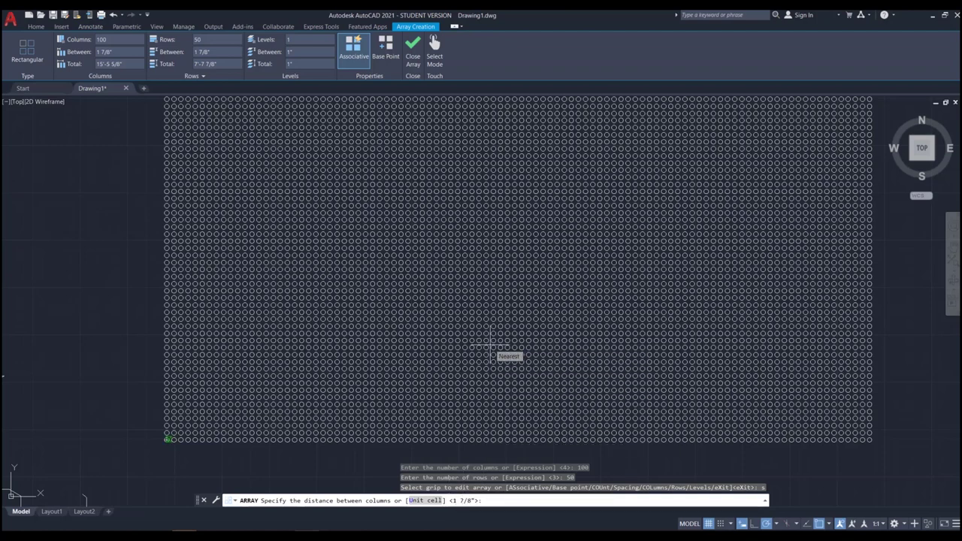
text(3)
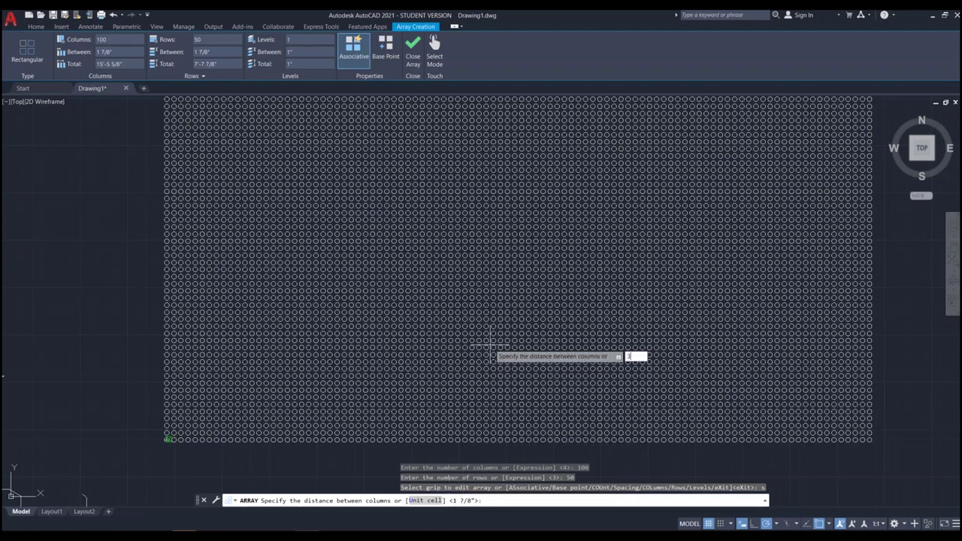
key(Return)
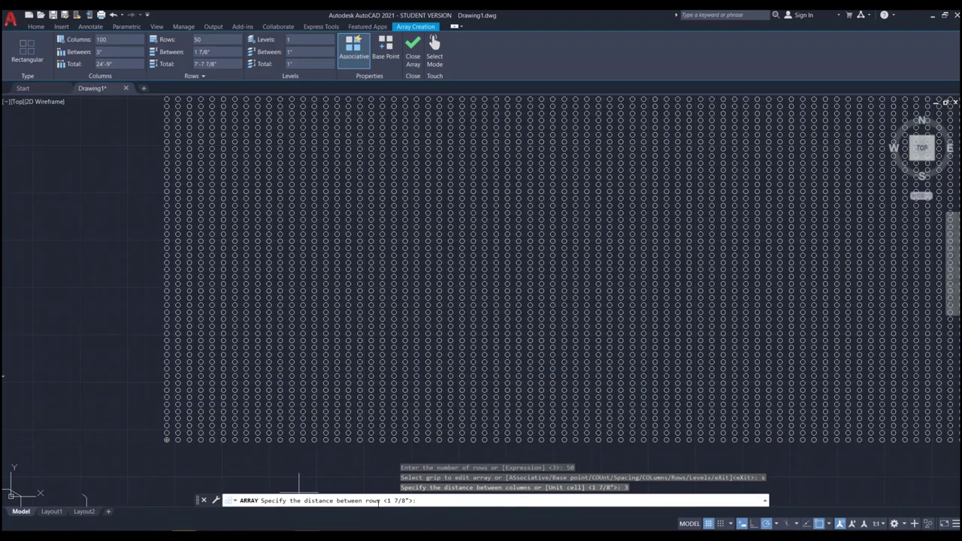
text(2)
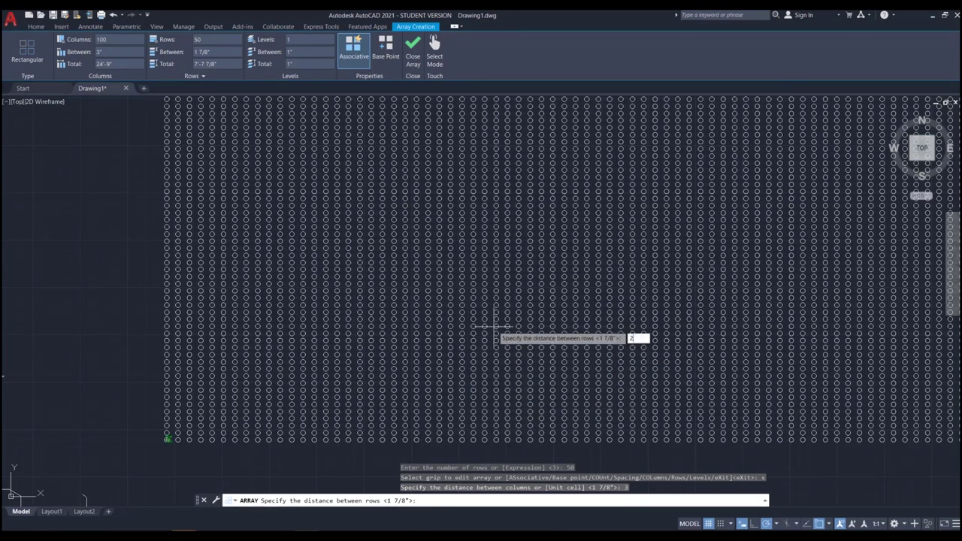
key(Return)
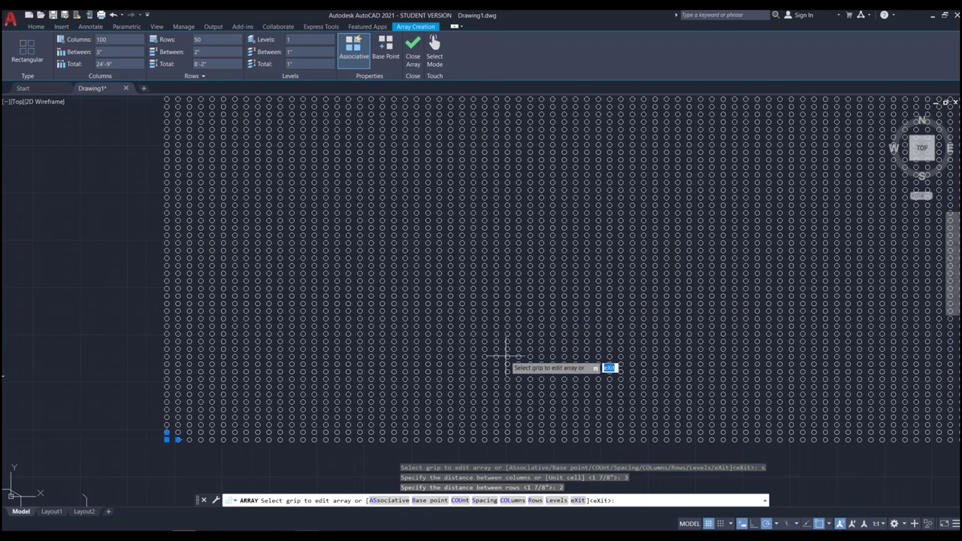
key(Return)
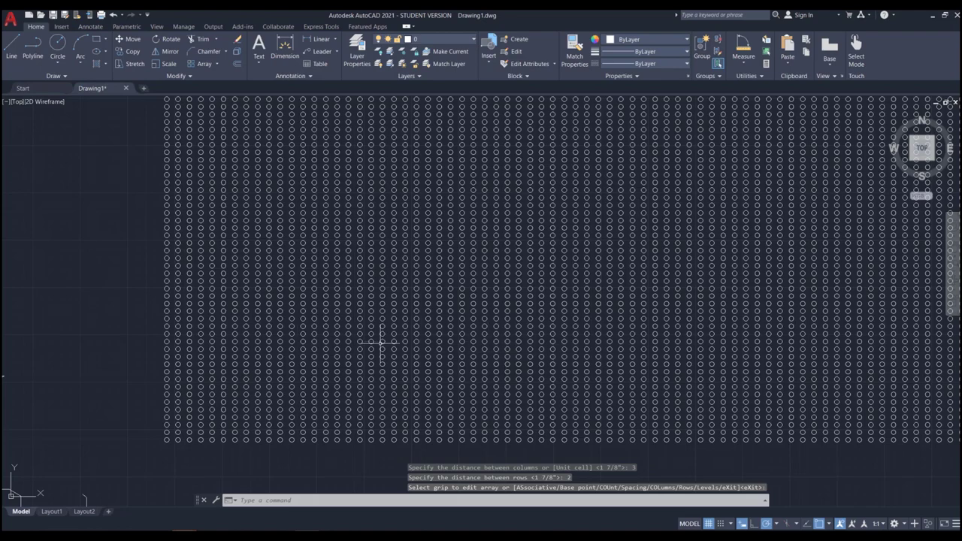
Step: Check the center-to-center distance between the first two circles in the array's bottom row with the Dist command
scroll(339, 359, down, 2)
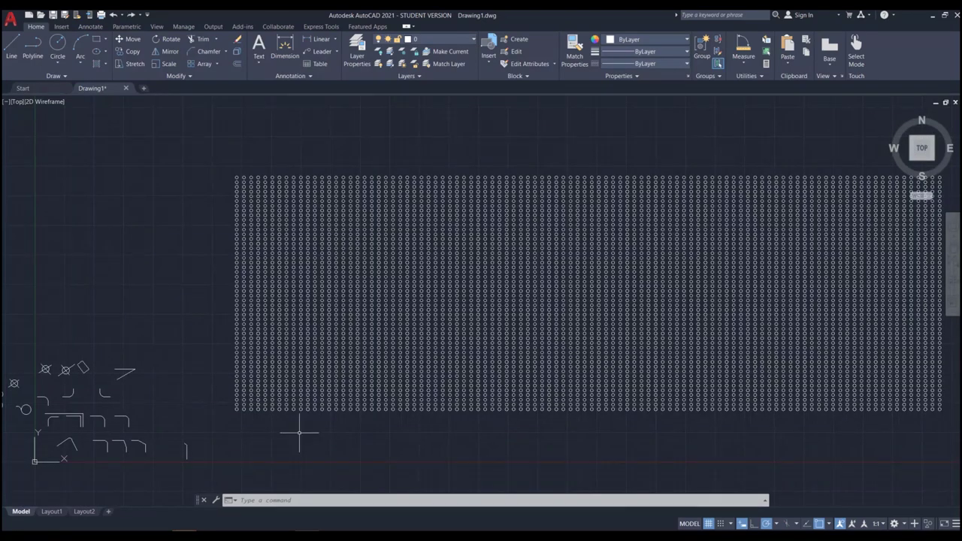
scroll(233, 423, up, 5)
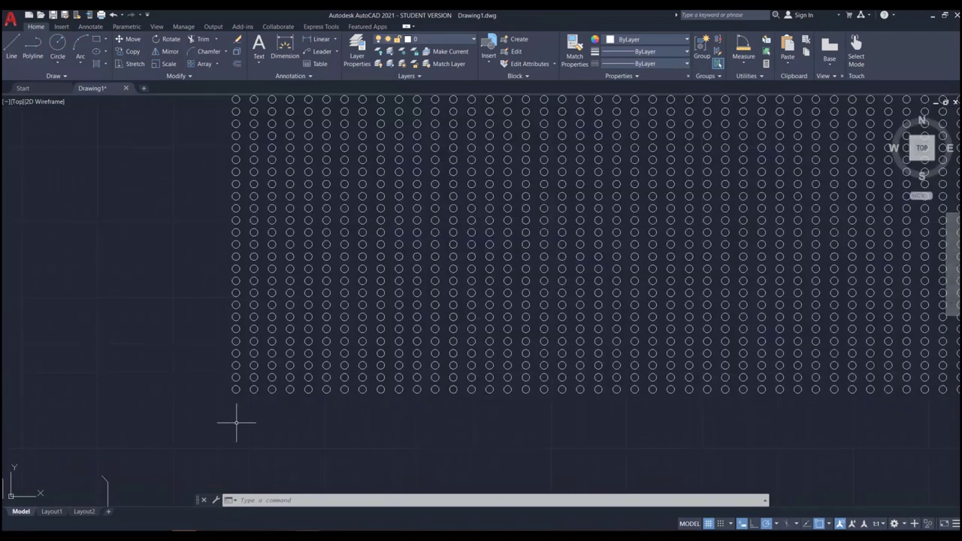
scroll(315, 350, down, 2)
scroll(288, 390, up, 4)
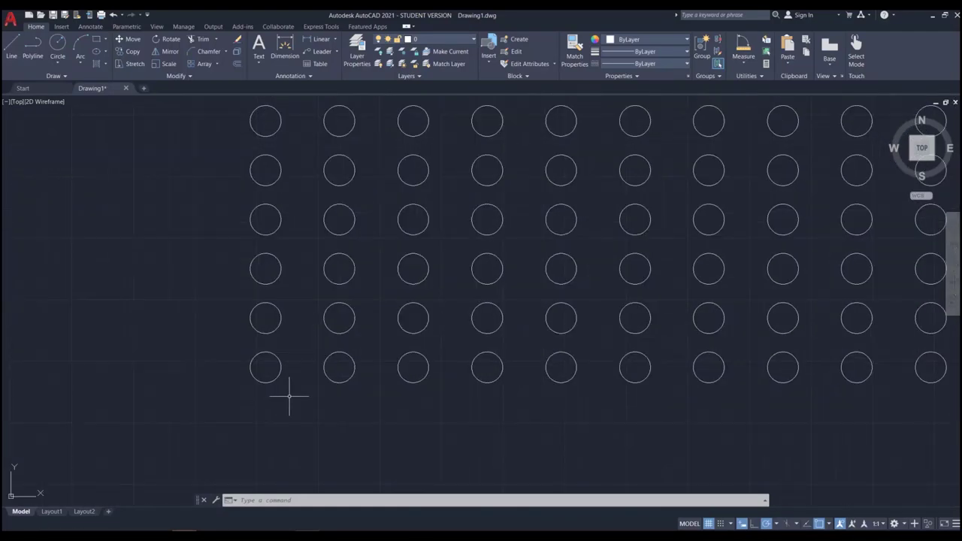
text(di)
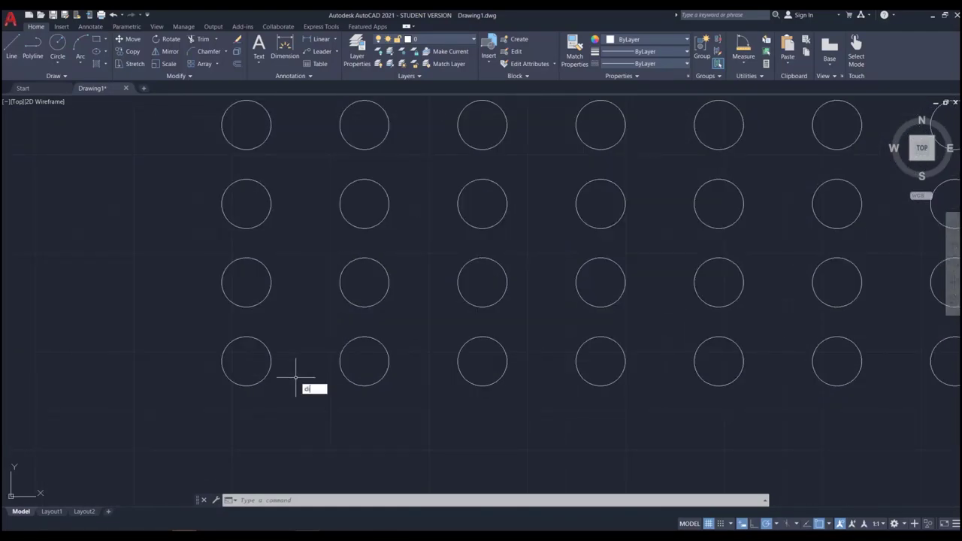
key(Return)
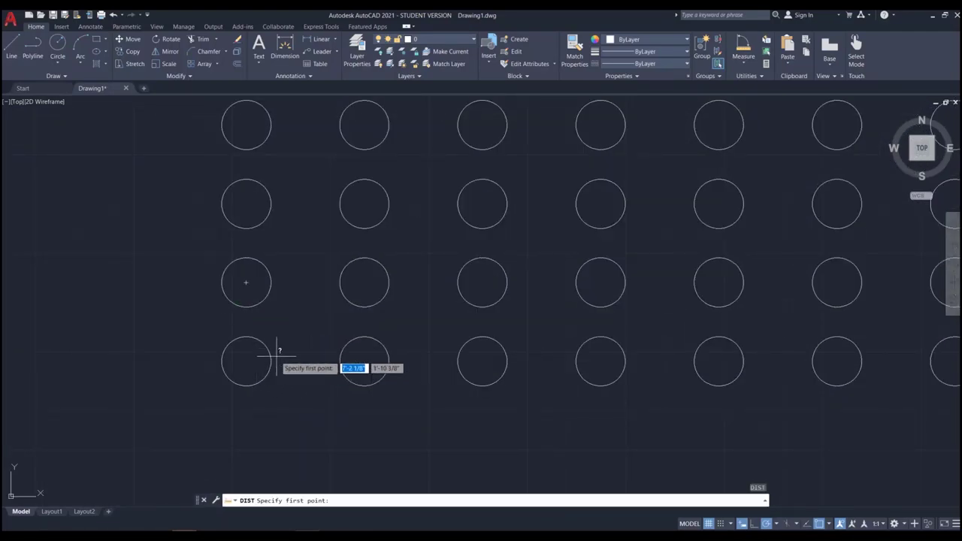
click(246, 360)
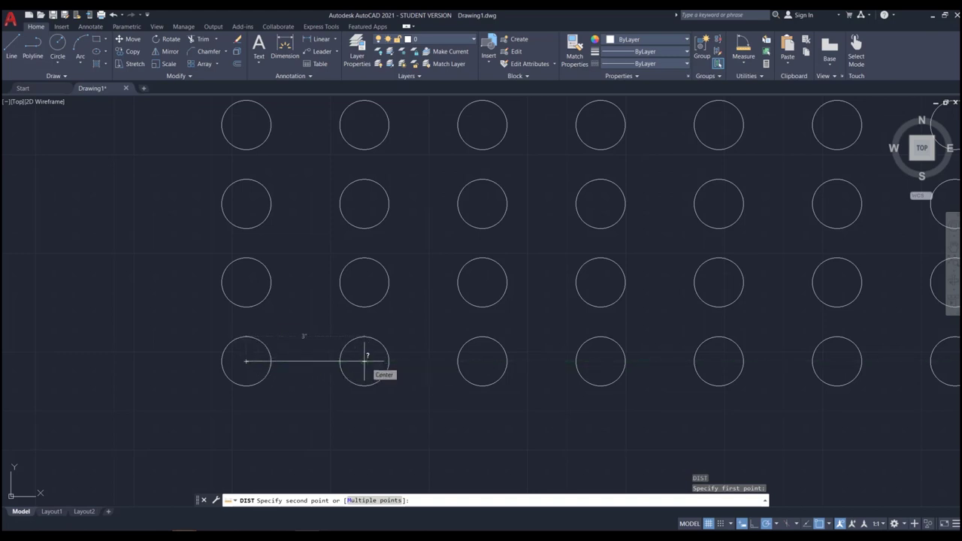
key(Escape)
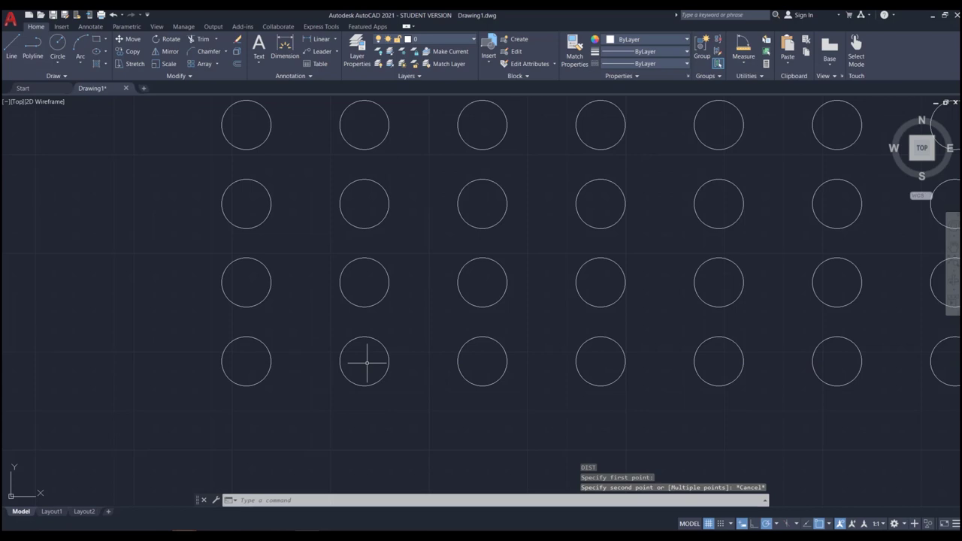
Step: Draw a 1" by 1" square in the empty area below the circle array using the Rectangle command's Dimensions option
scroll(368, 363, down, 5)
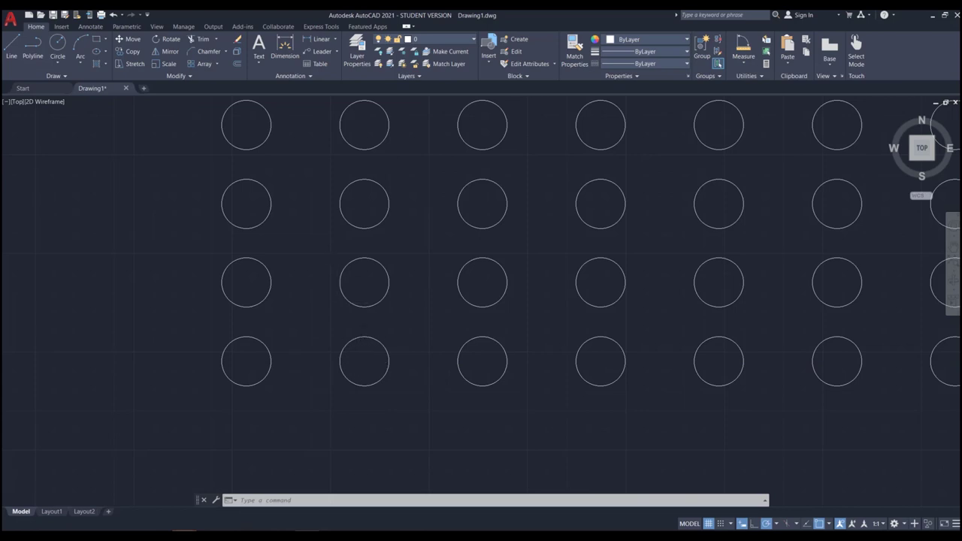
scroll(399, 209, up, 3)
scroll(410, 316, down, 2)
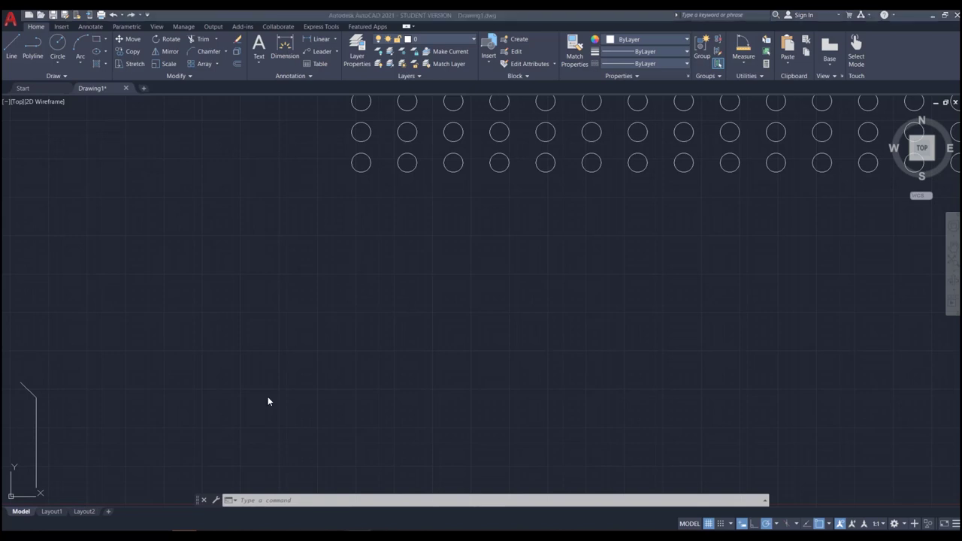
click(366, 280)
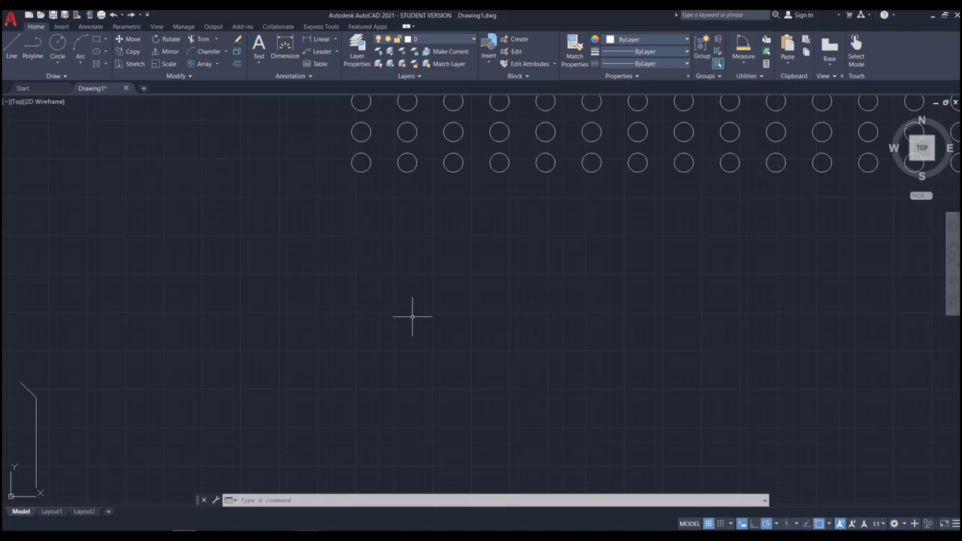
text(rec)
key(Return)
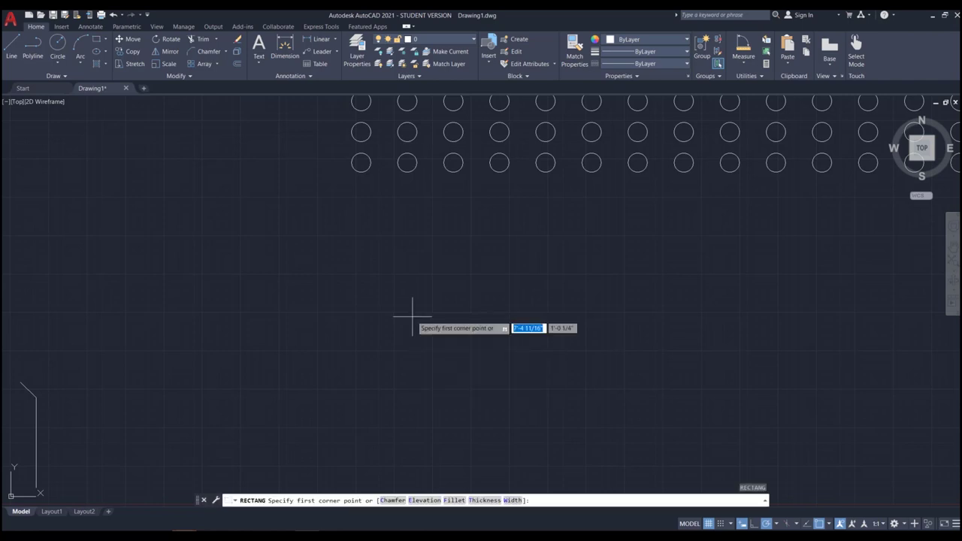
click(373, 291)
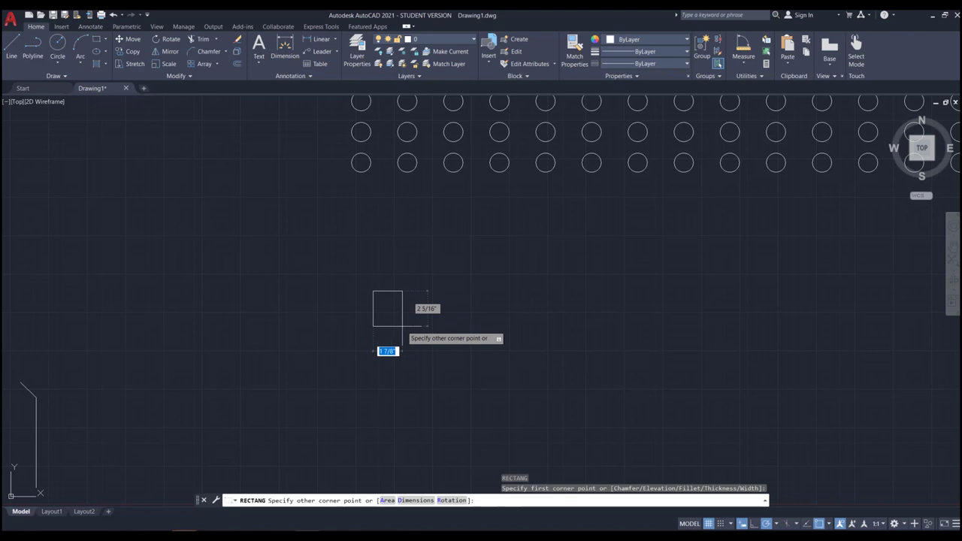
text(d)
key(Return)
text(1)
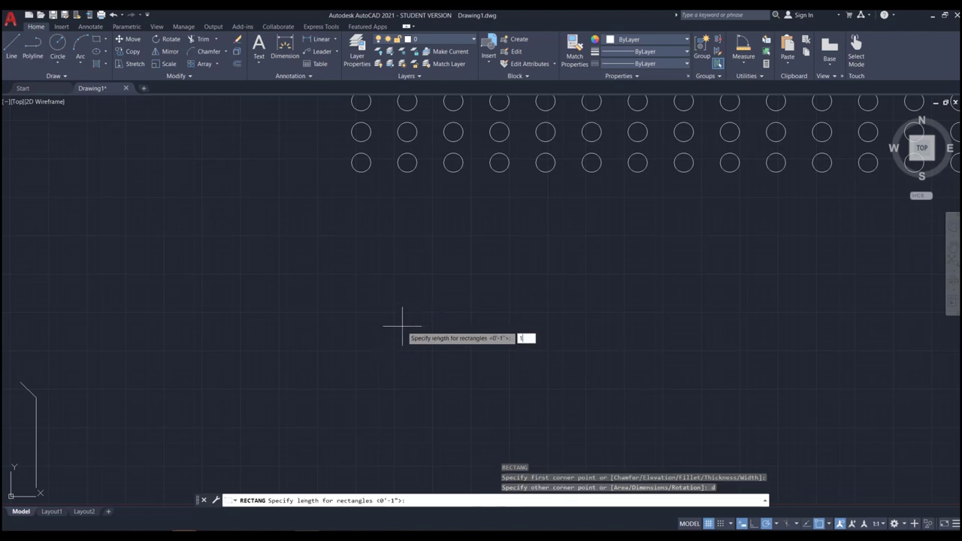
key(Return)
text(1)
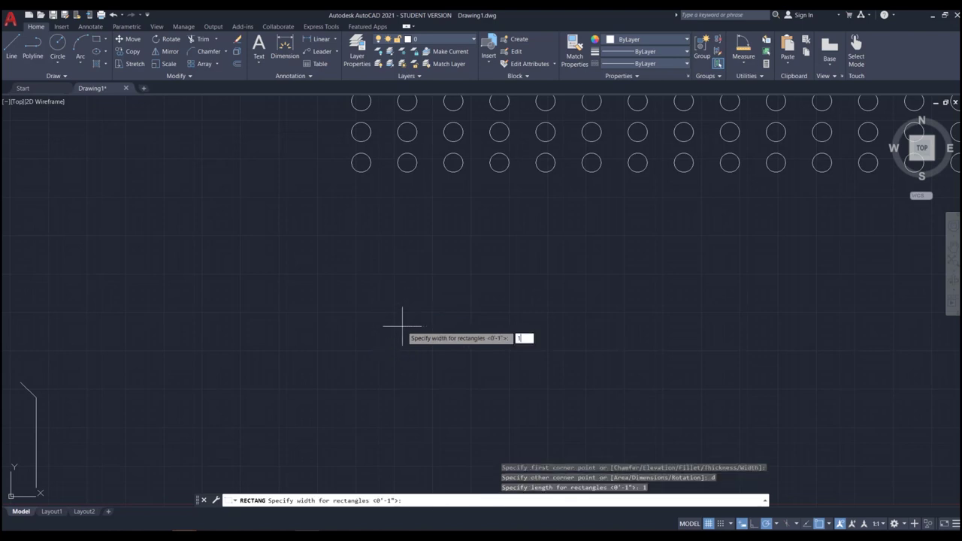
key(Return)
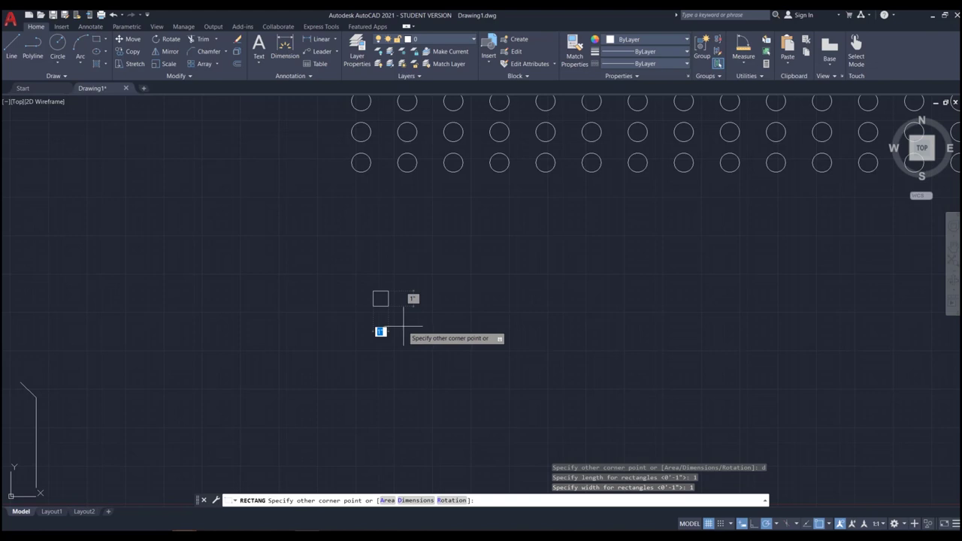
click(404, 325)
Step: Array the new square with the Rectangular type, keeping the default 4 columns and 3 rows
scroll(369, 290, up, 2)
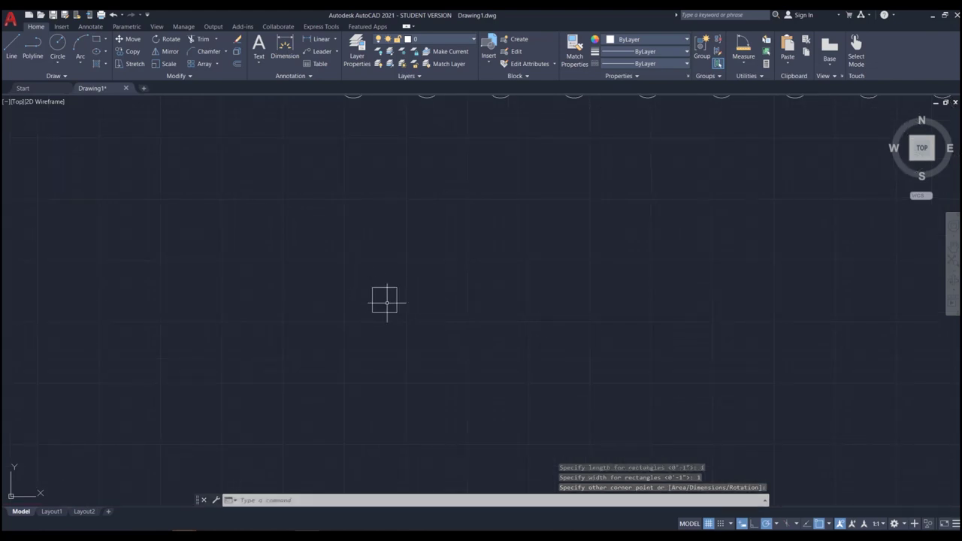
text(AR)
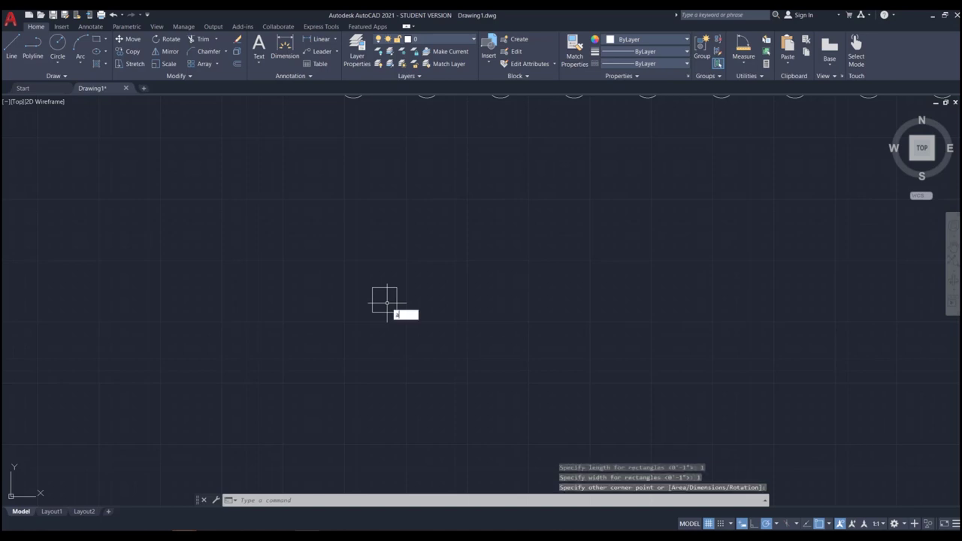
key(Return)
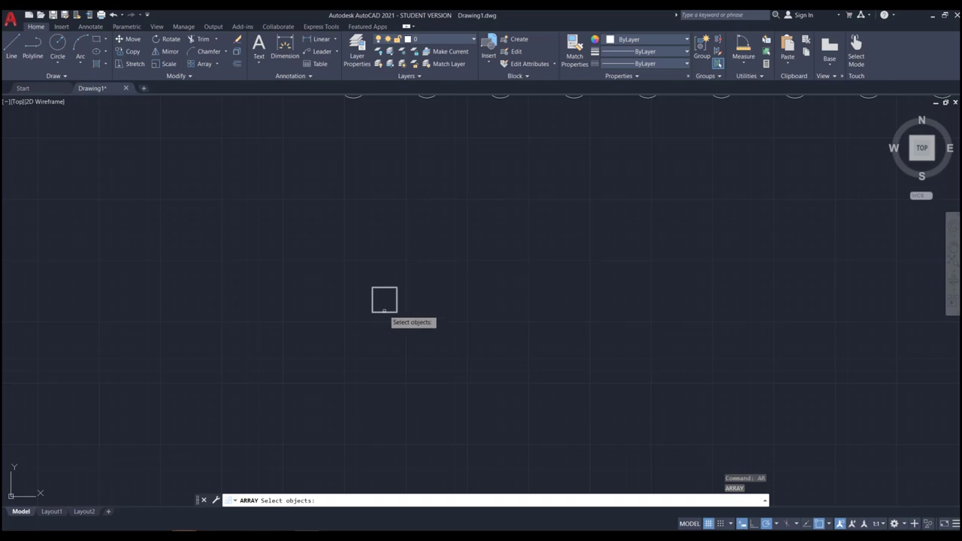
click(383, 311)
key(Return)
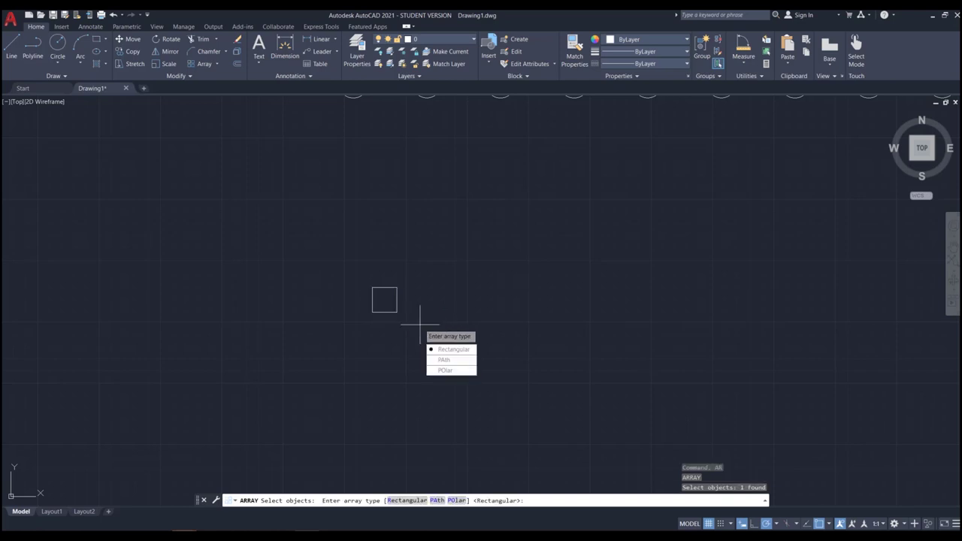
text(r)
key(Return)
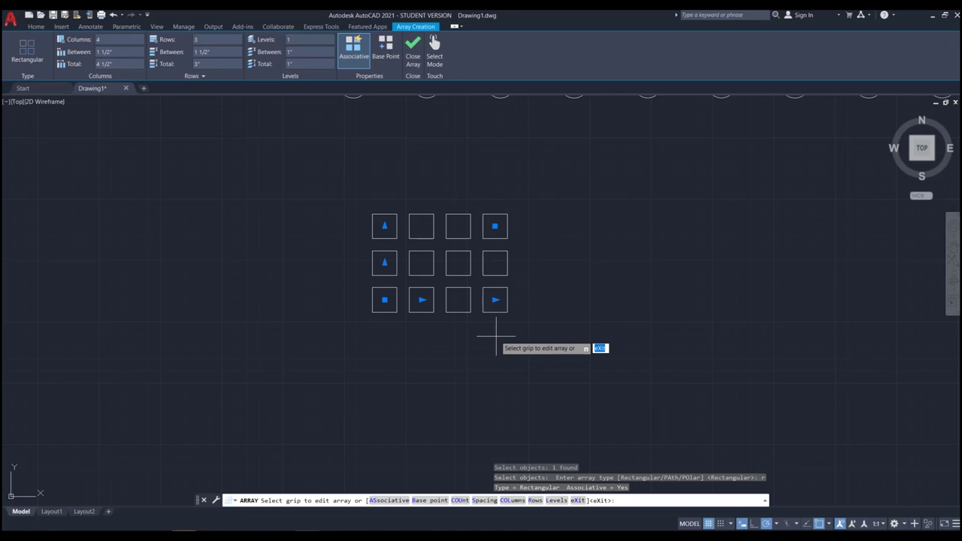
key(Return)
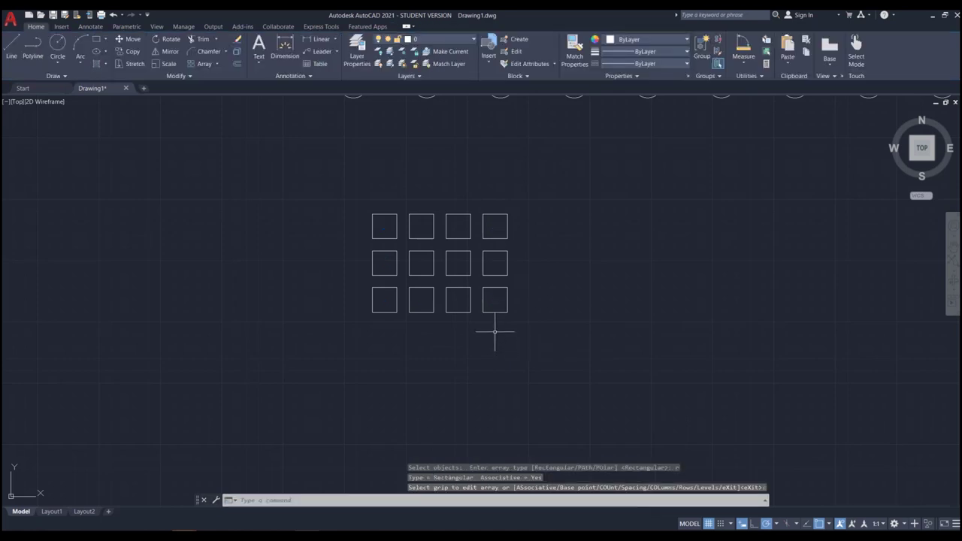
Step: Set the array of squares to 6 columns and 6 rows
click(482, 293)
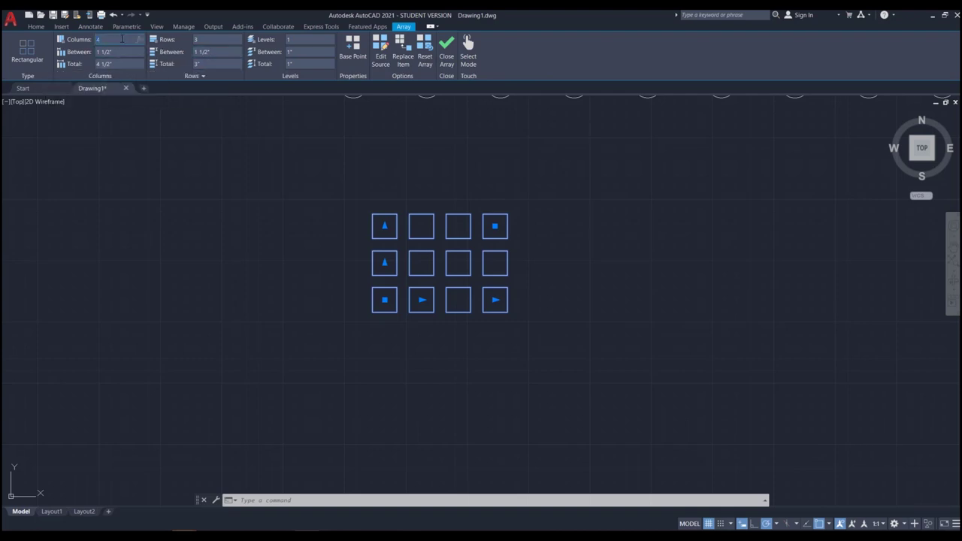
click(212, 39)
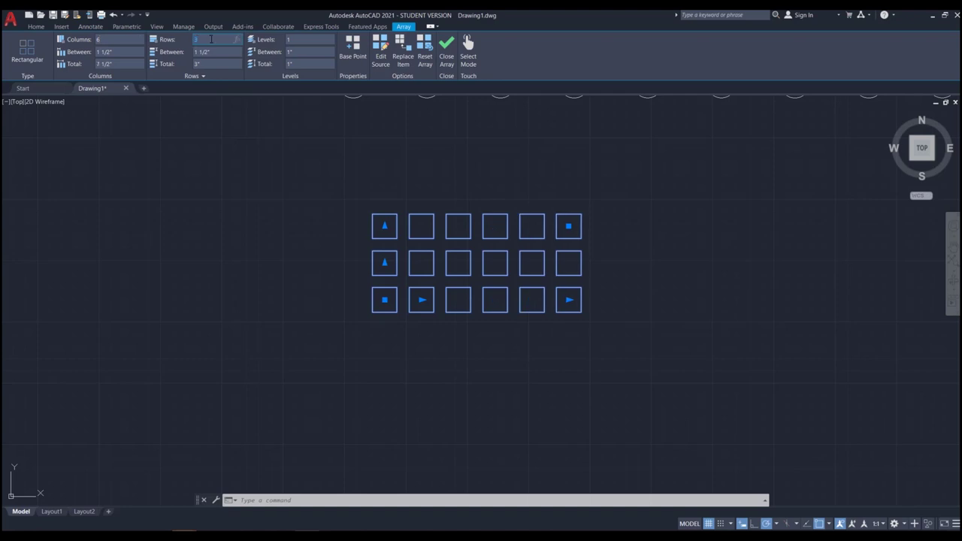
text(6)
Step: Set the spacing in the square array to 1 1/8" between columns and 1 1/8" between rows
click(221, 52)
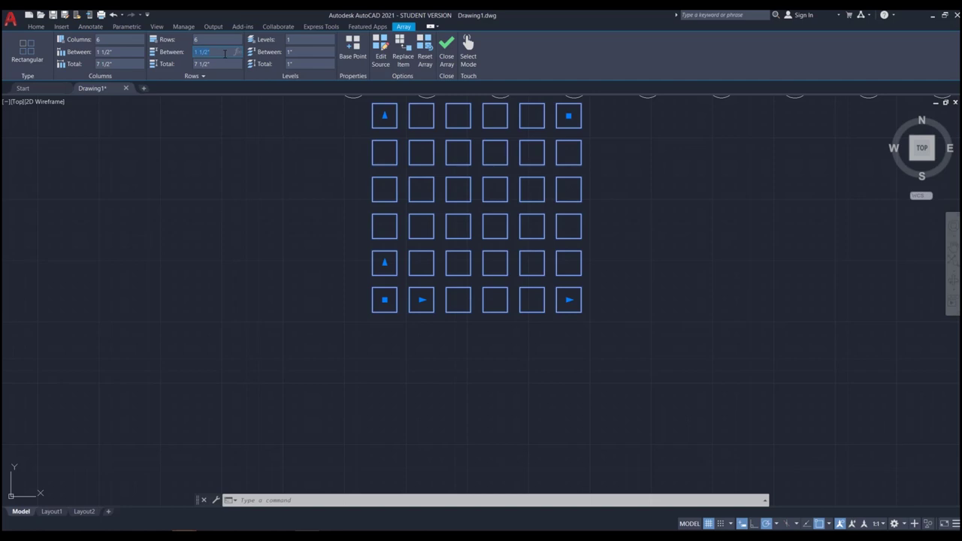
click(119, 52)
text(1)
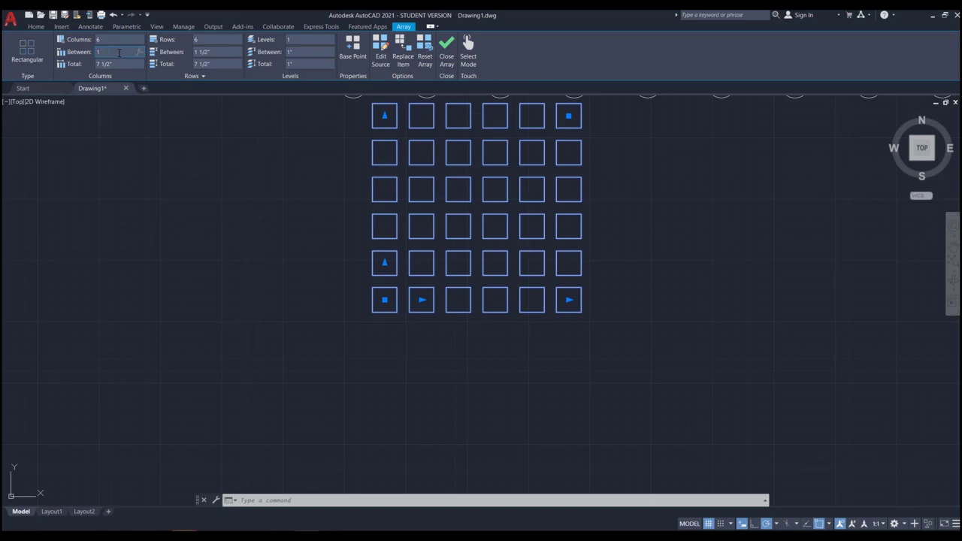
text( 1/8)
click(223, 51)
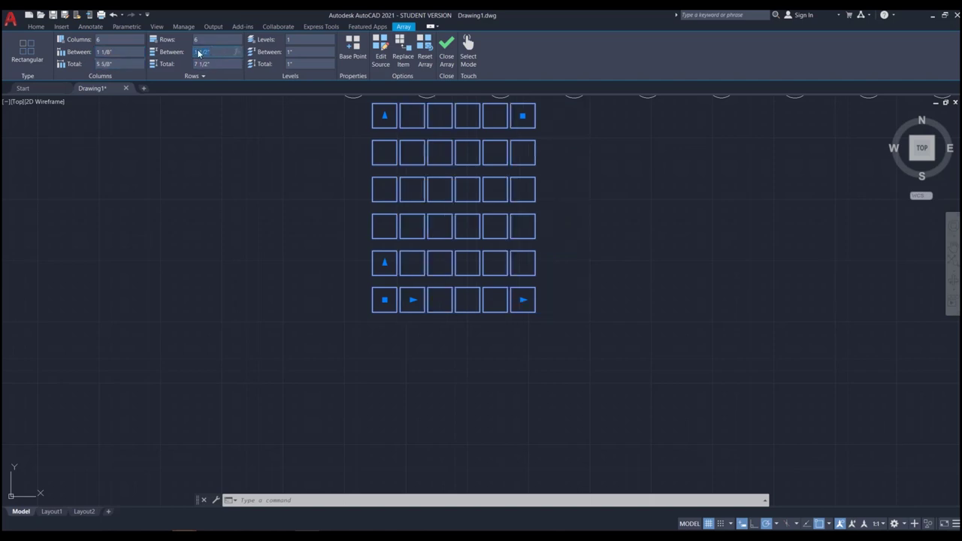
click(121, 51)
click(221, 52)
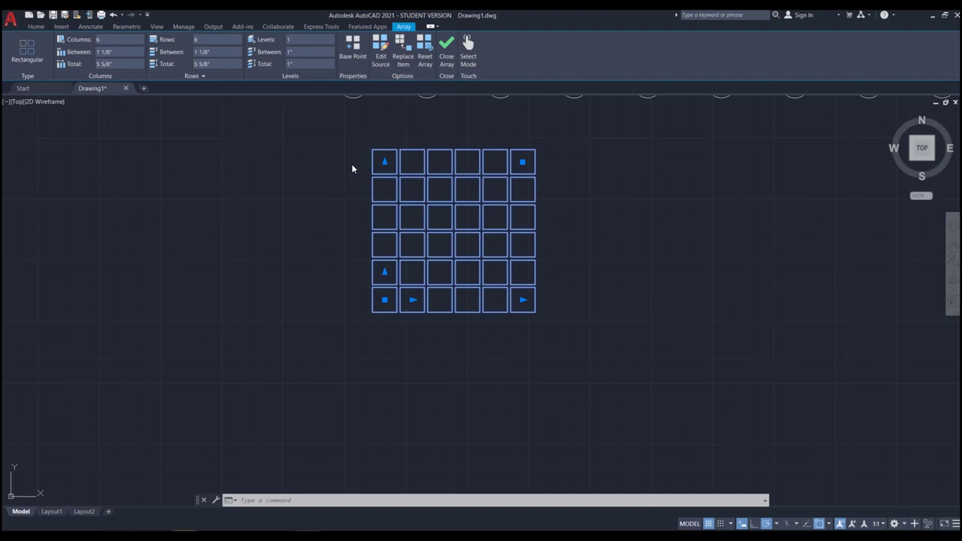
key(Escape)
scroll(453, 135, up, 2)
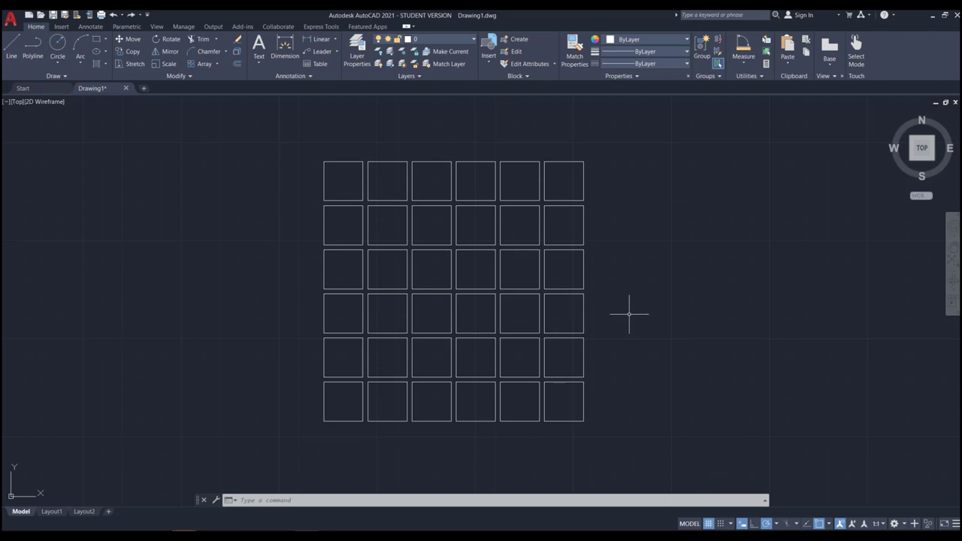
scroll(346, 287, down, 2)
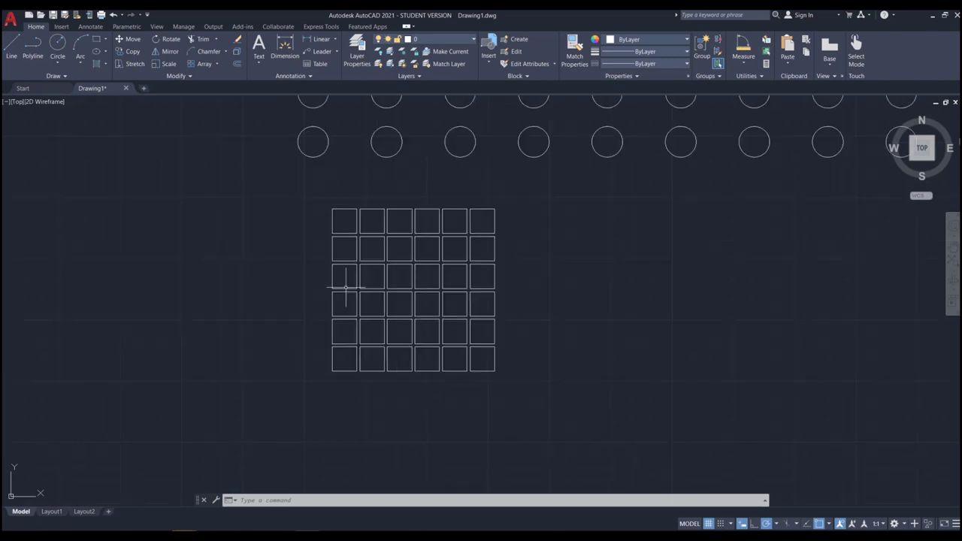
scroll(747, 328, up, 2)
scroll(392, 282, down, 2)
scroll(633, 297, up, 2)
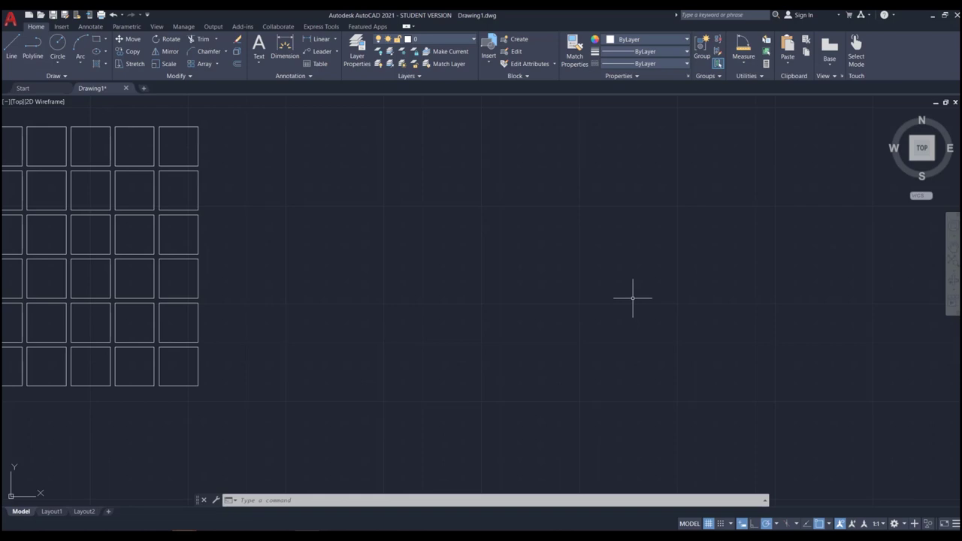
key(Escape)
key(Escape)
key(Escape)
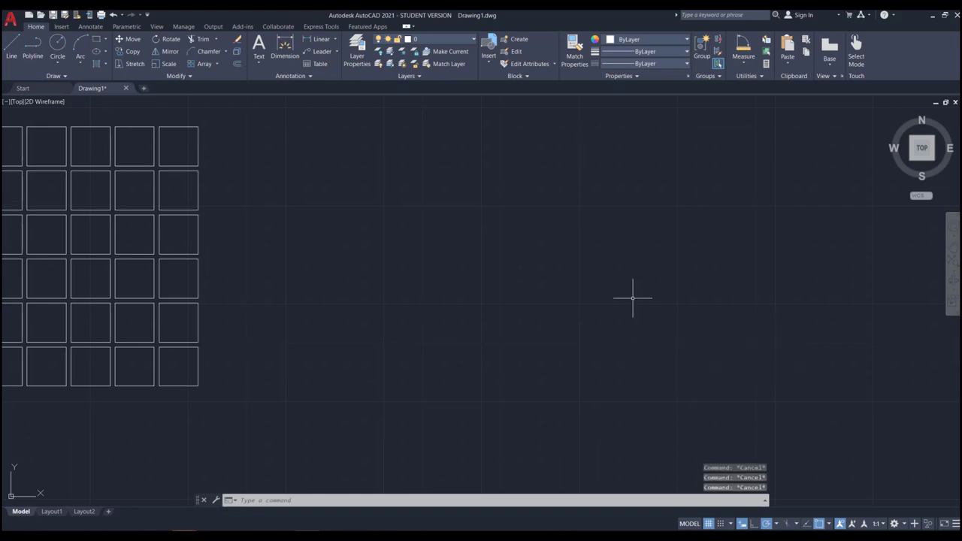
text(ll)
key(Return)
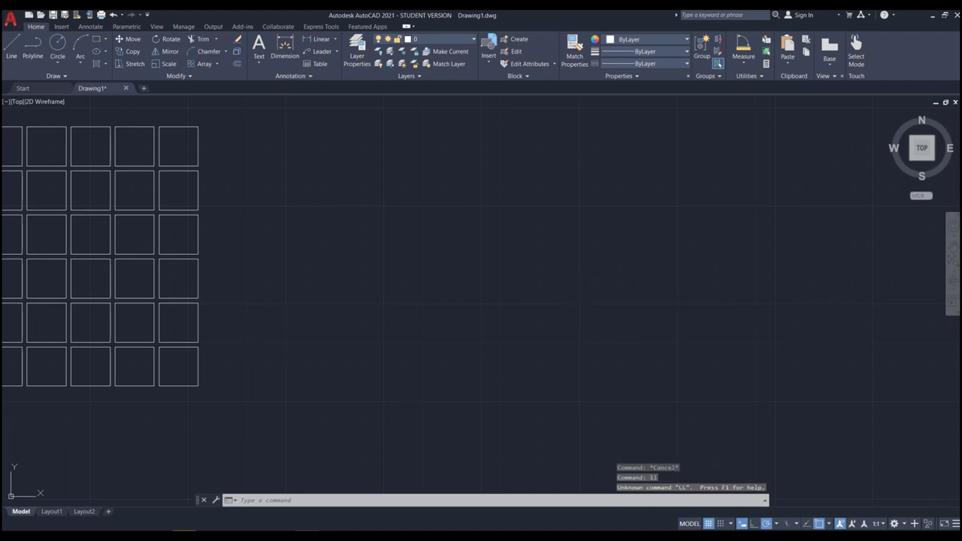
key(Escape)
Step: Draw a single line at an exact 45° angle in the empty area beside the square array
text(l)
key(Return)
click(565, 290)
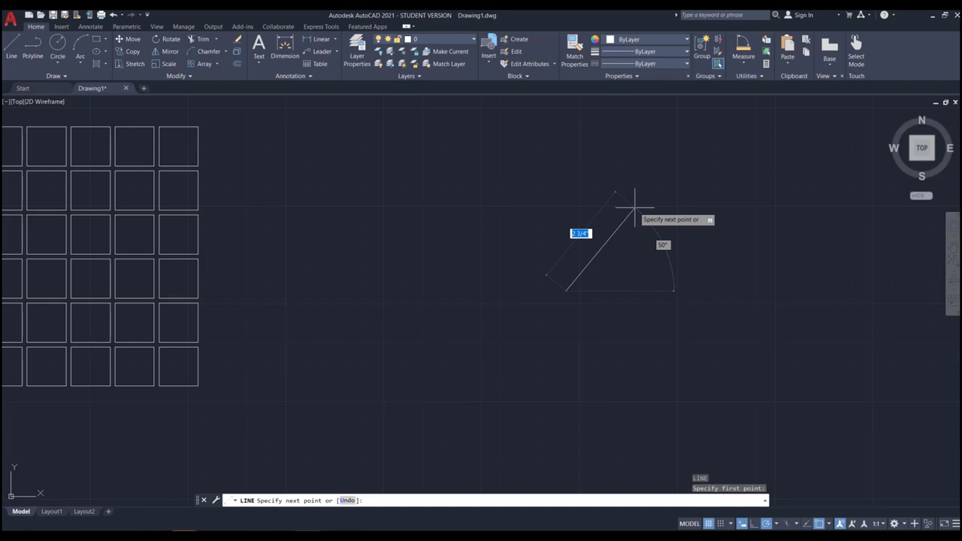
text(<45)
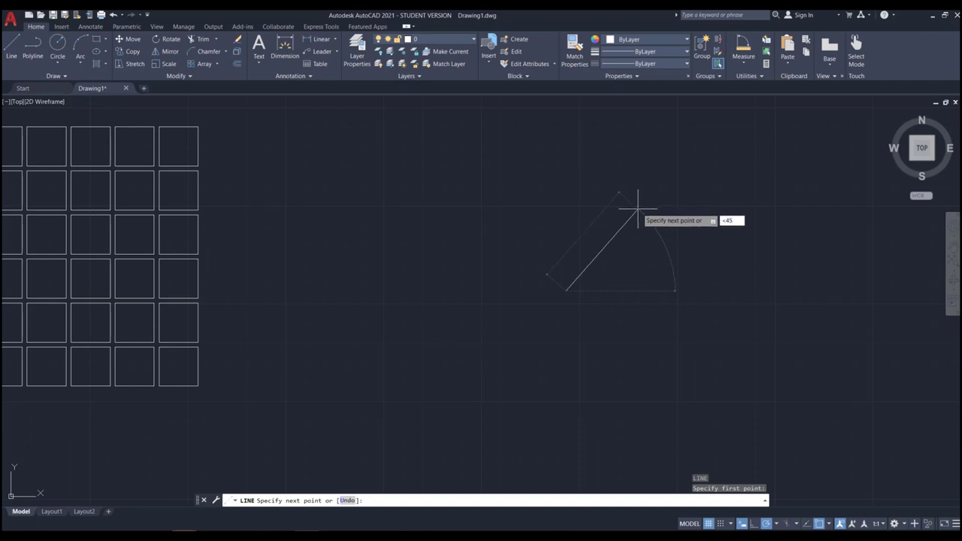
key(Return)
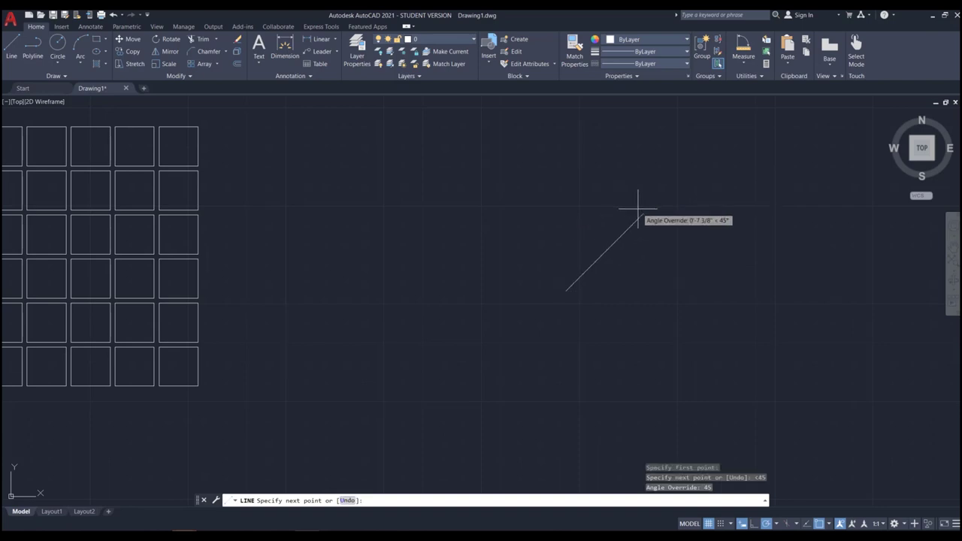
click(644, 208)
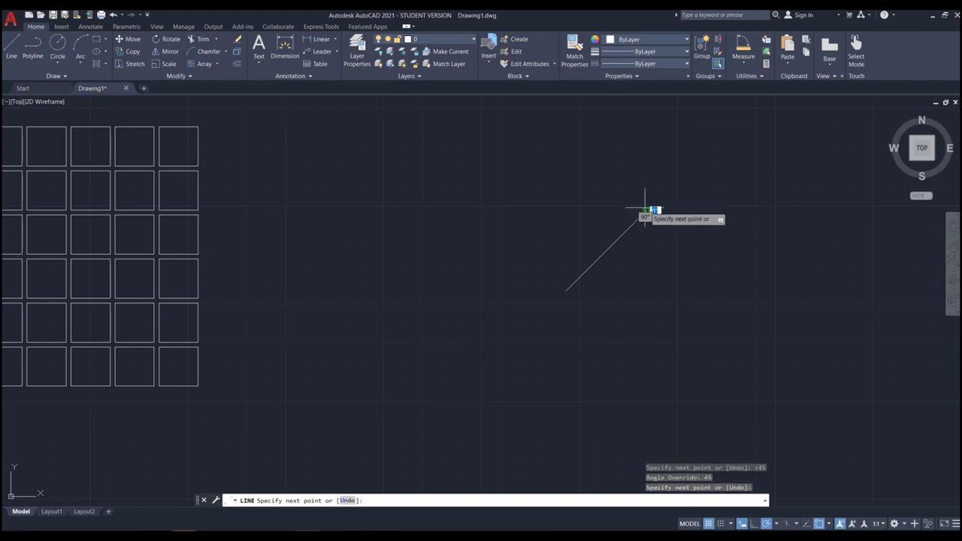
key(Return)
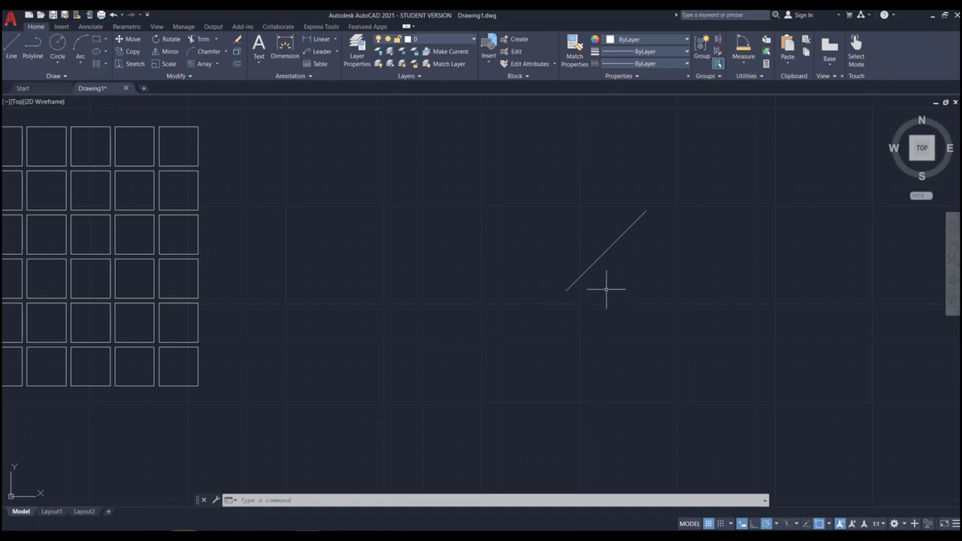
Step: Array the 45° line with the Polar type, using its lower endpoint as the center and keeping the default 6 items
key(Return)
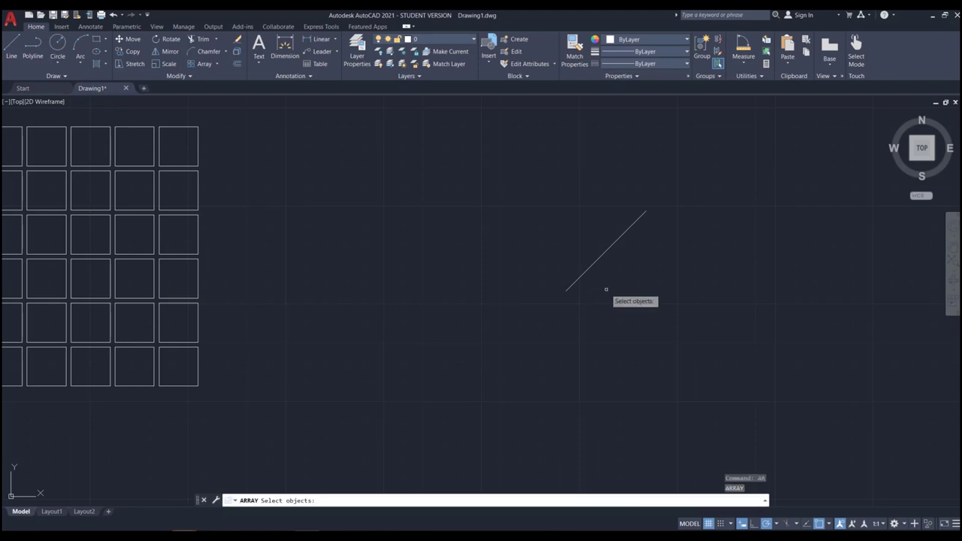
click(594, 264)
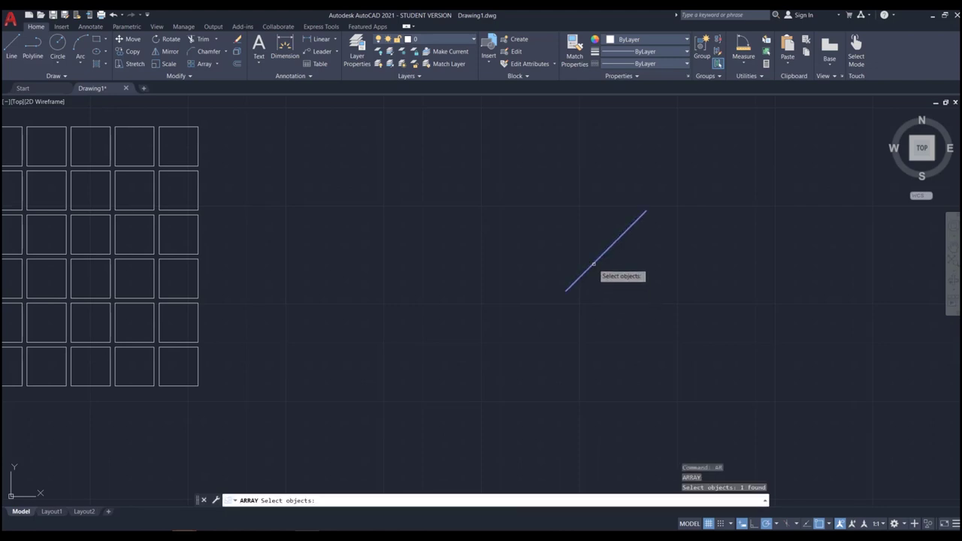
key(Return)
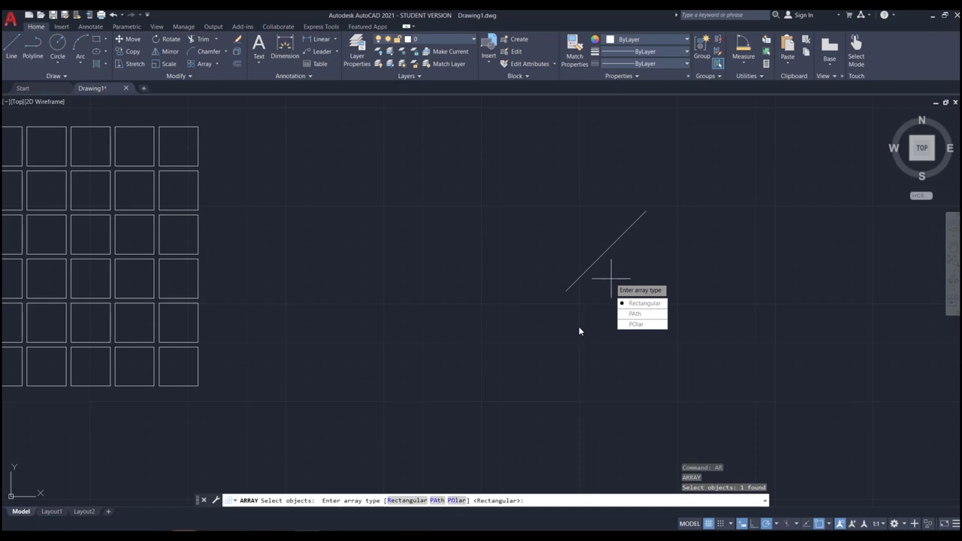
text(po)
key(Return)
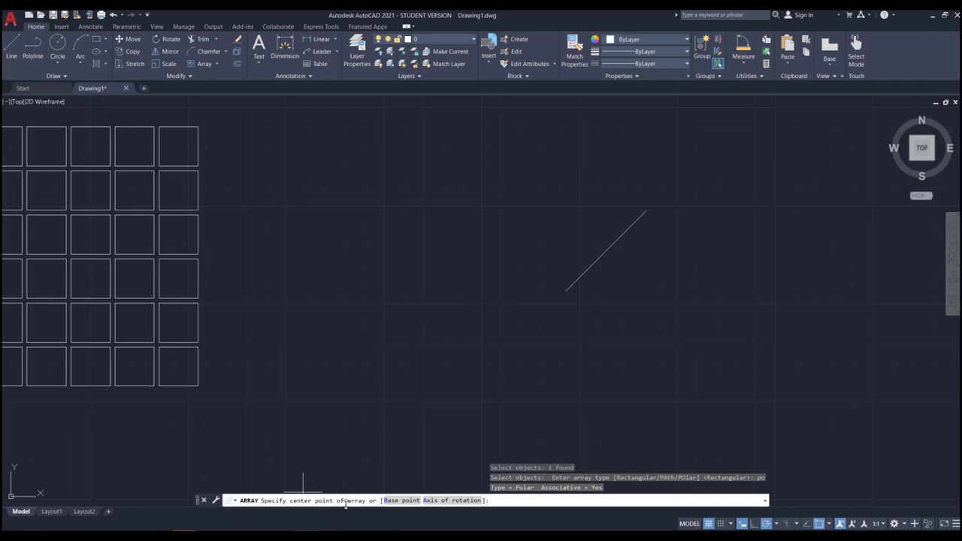
click(566, 291)
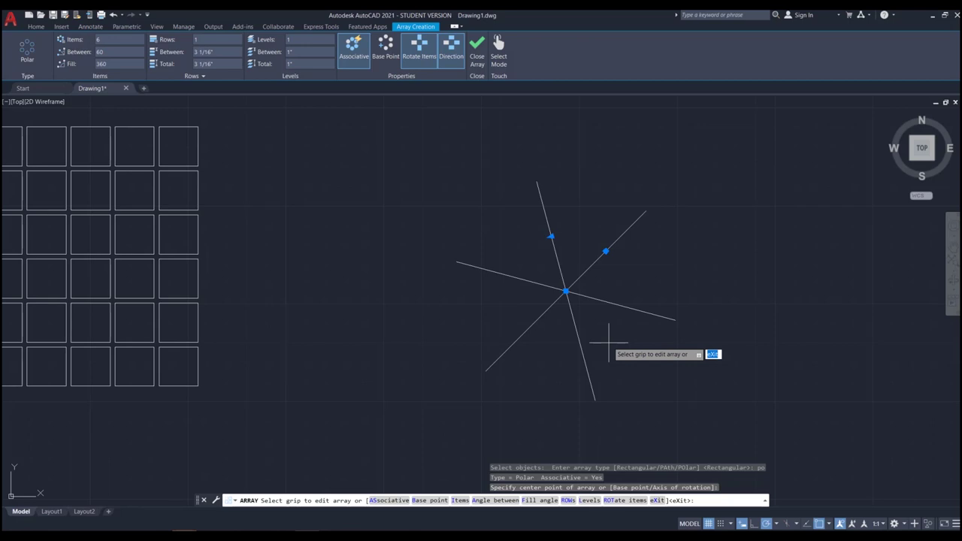
Step: Try to move the polar array by its center grip with grid snap off
key(F9)
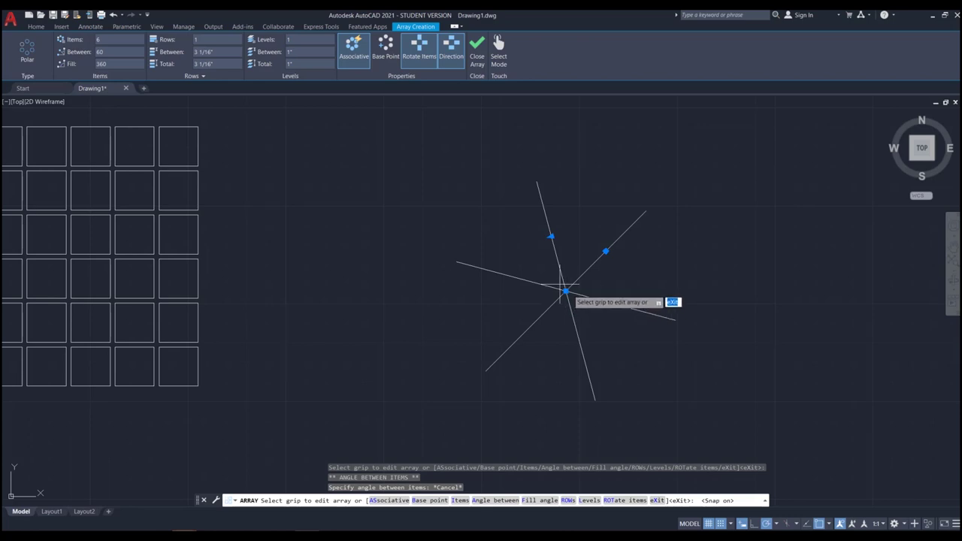
click(726, 524)
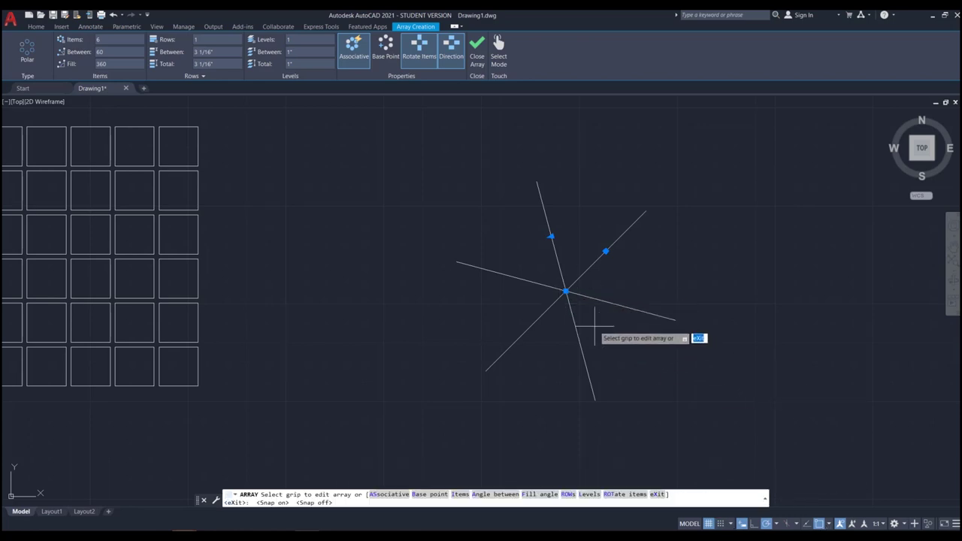
click(565, 291)
scroll(554, 290, down, 3)
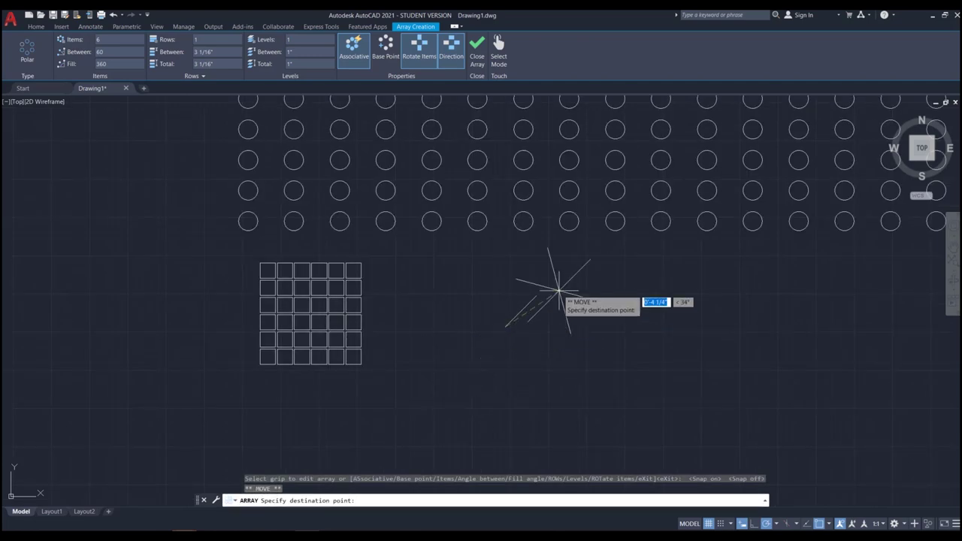
scroll(580, 318, up, 5)
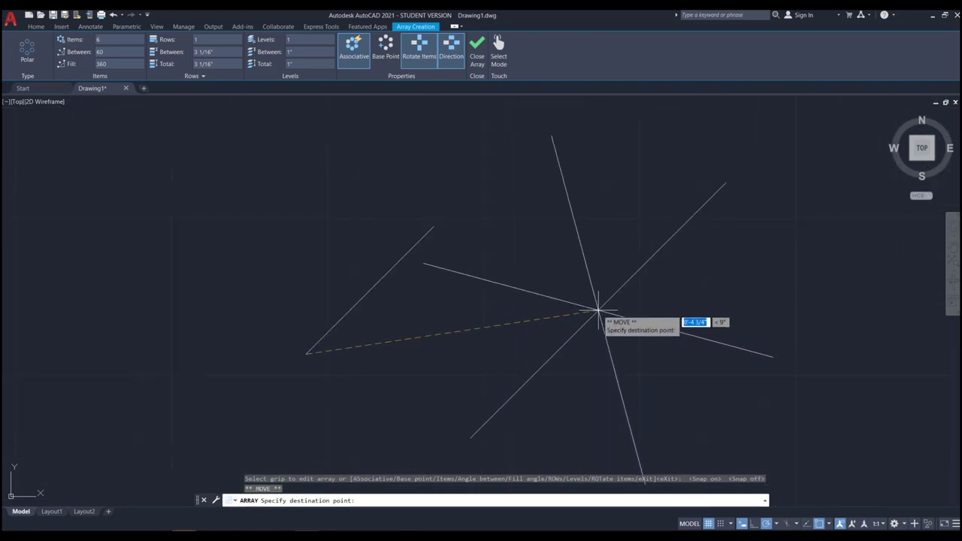
key(Escape)
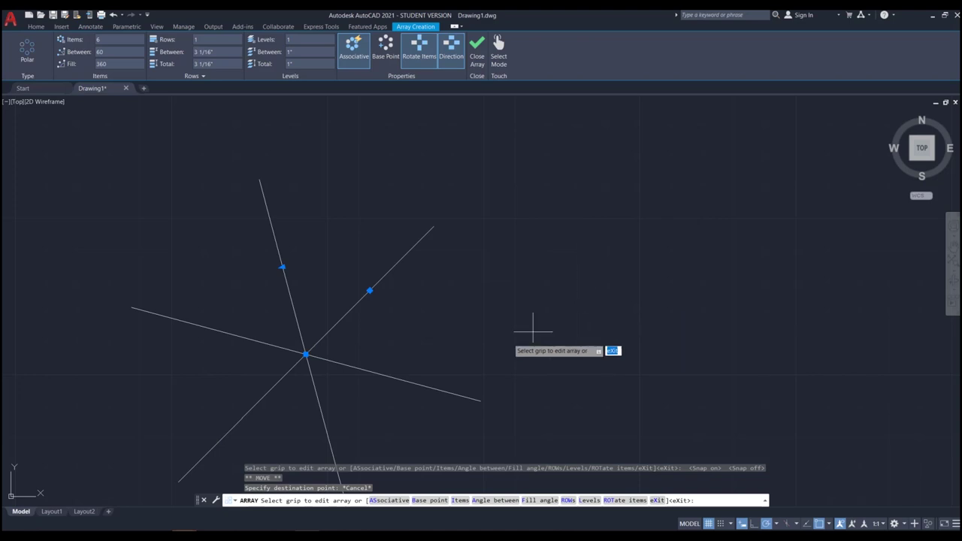
Step: Use the polar array's grips to set about 31° between items and an item count of 12
scroll(548, 318, down, 2)
scroll(361, 333, up, 4)
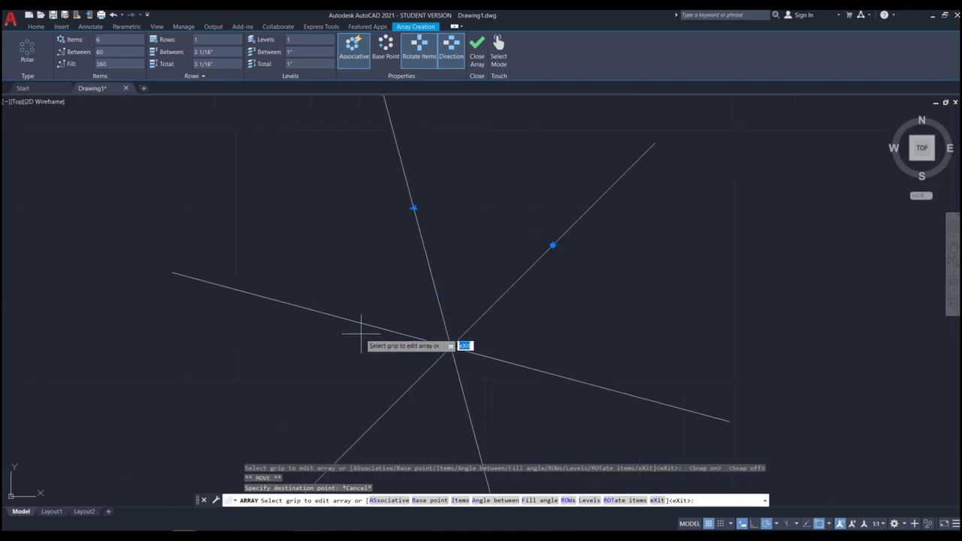
click(412, 208)
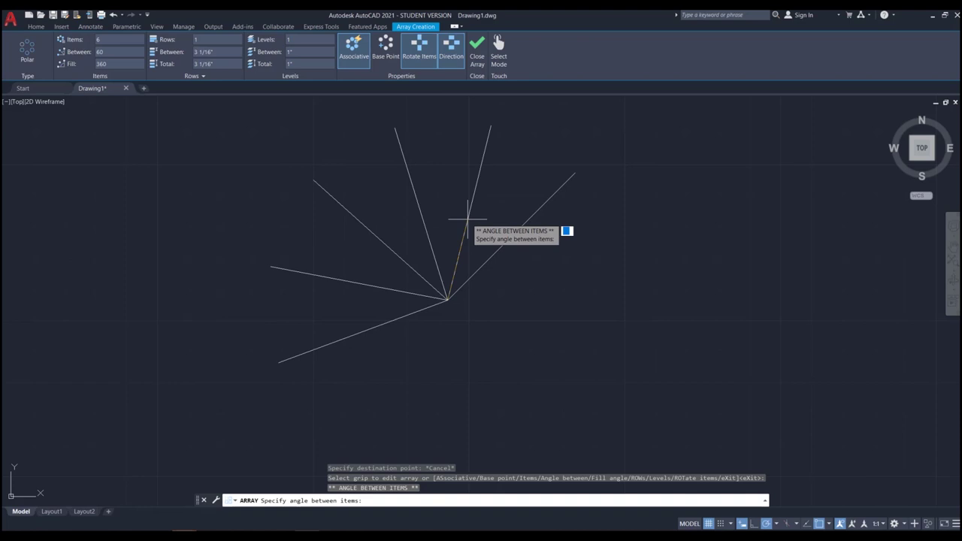
click(467, 219)
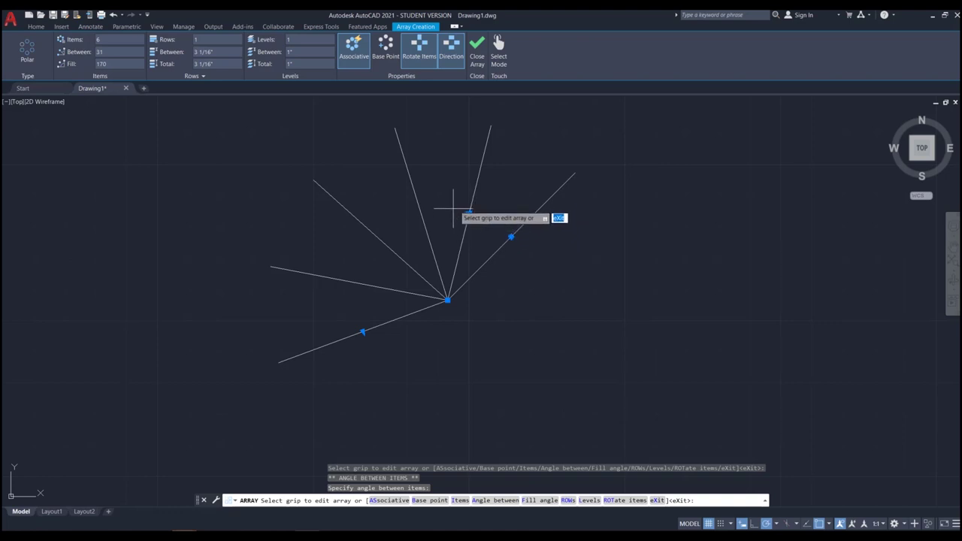
click(362, 332)
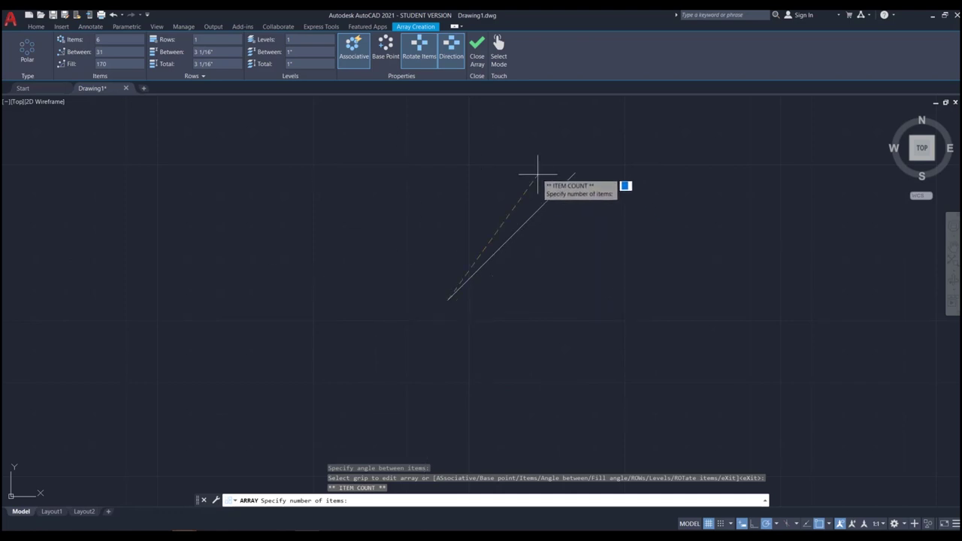
click(571, 213)
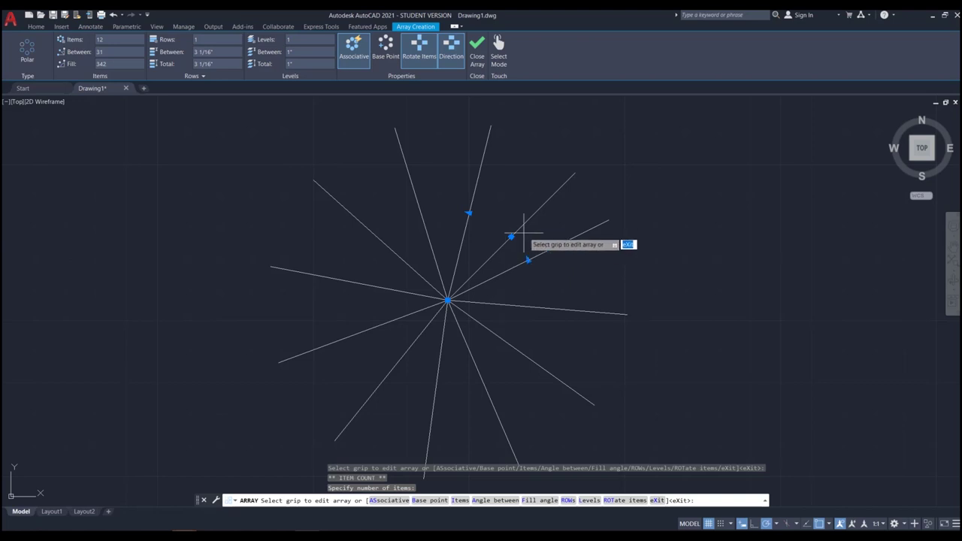
Step: Stretch the polar array's radius outward with its grip so the lines separate from the center, and finish the array
click(511, 237)
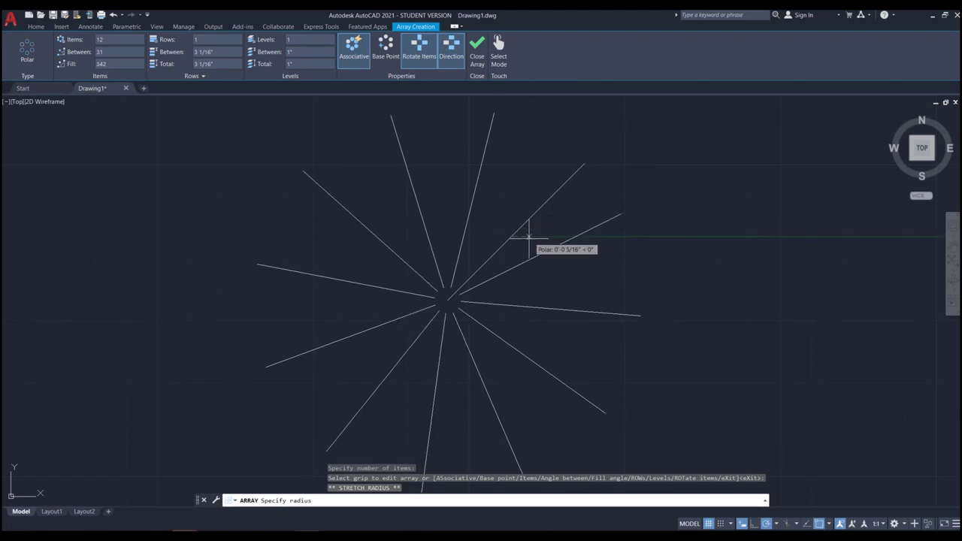
click(549, 199)
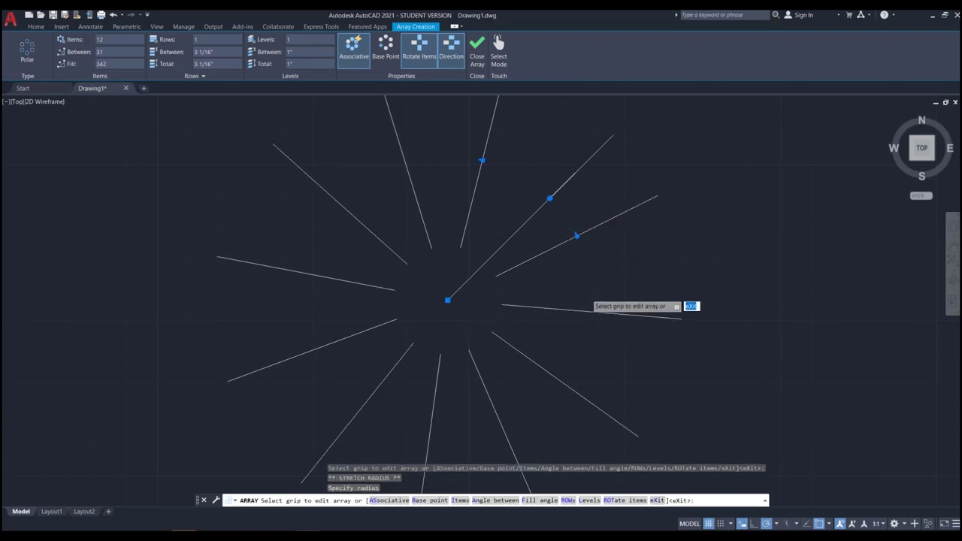
scroll(584, 293, down, 4)
scroll(597, 290, up, 4)
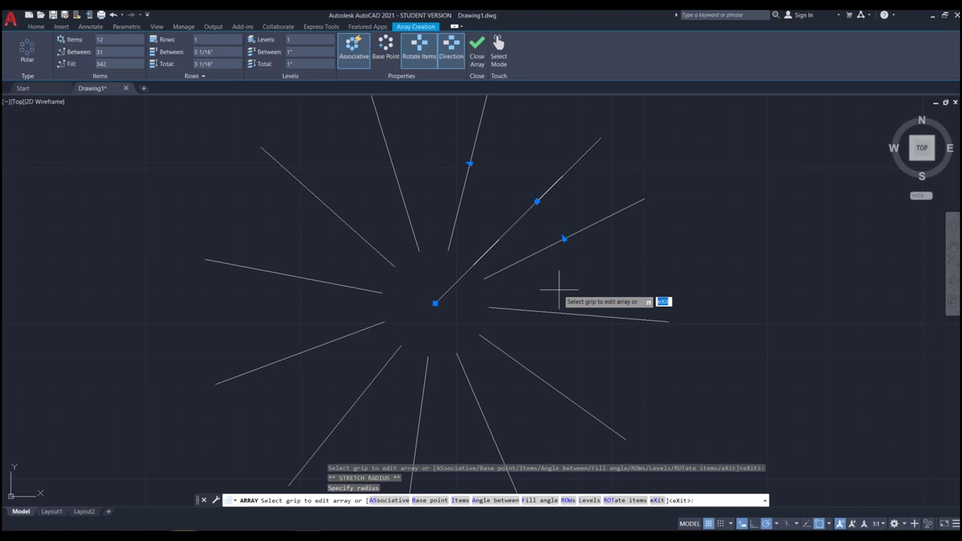
key(Return)
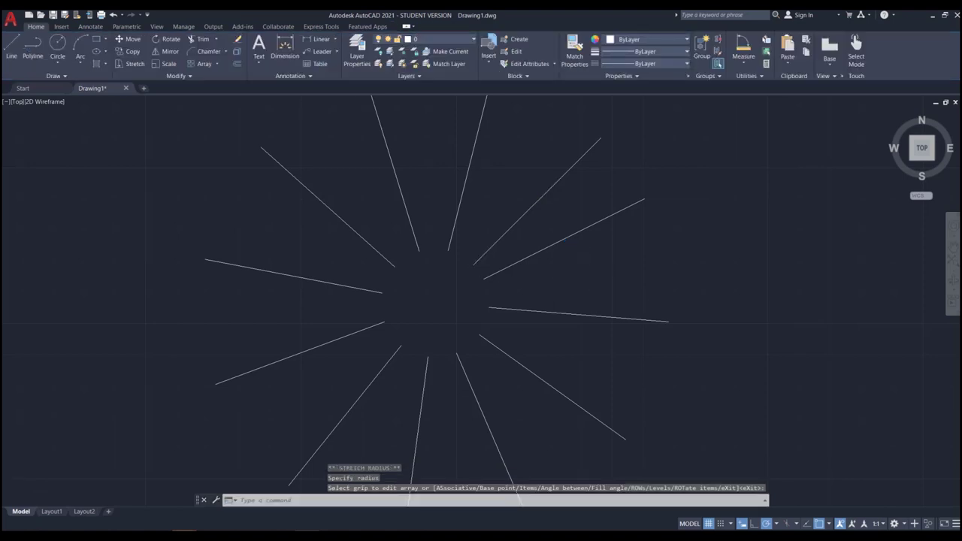
Step: Select the finished polar array of lines and set its item count to 16
scroll(571, 268, down, 5)
scroll(579, 295, up, 5)
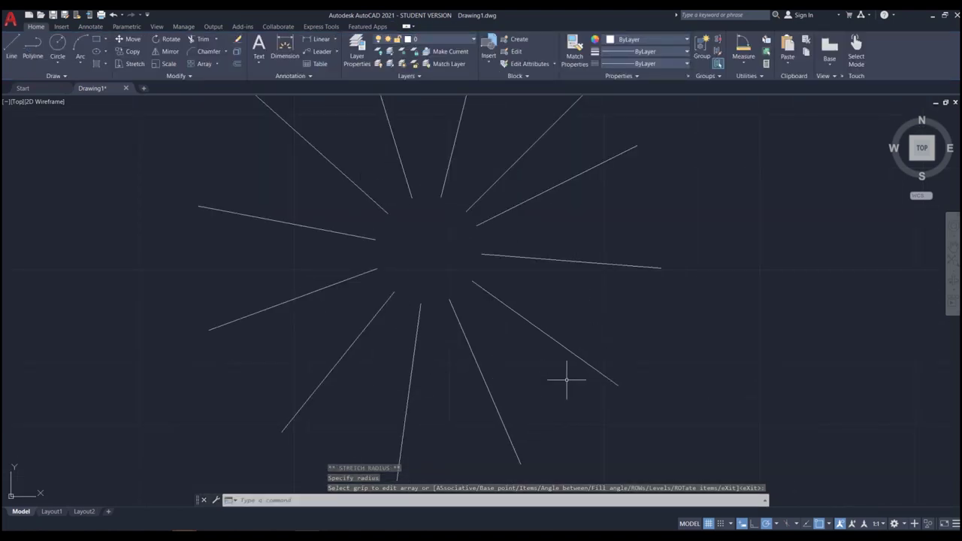
scroll(579, 343, down, 5)
scroll(580, 348, up, 5)
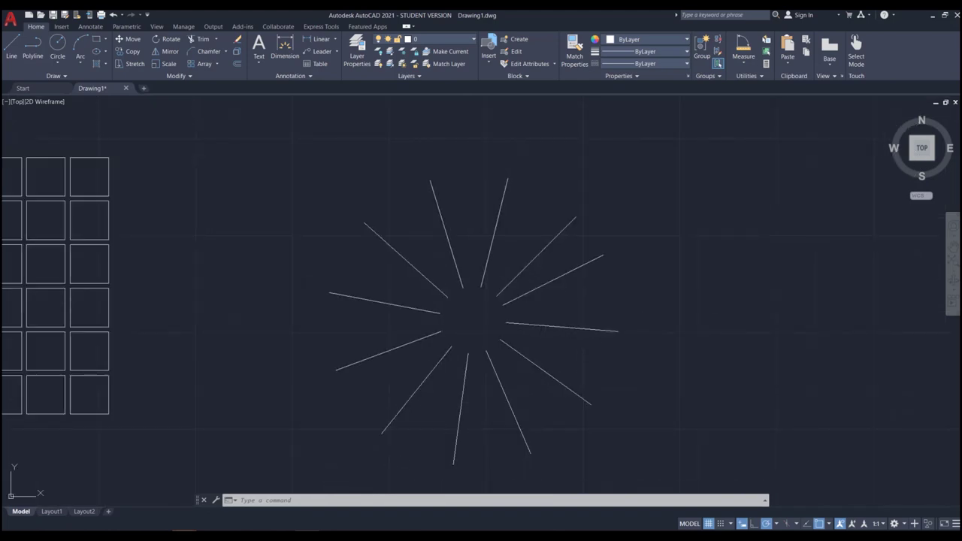
click(524, 289)
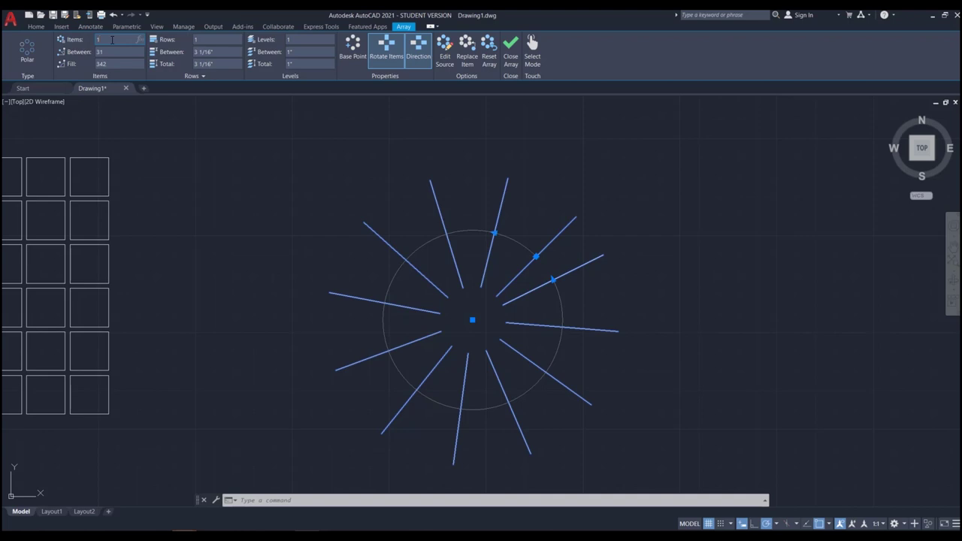
key(Return)
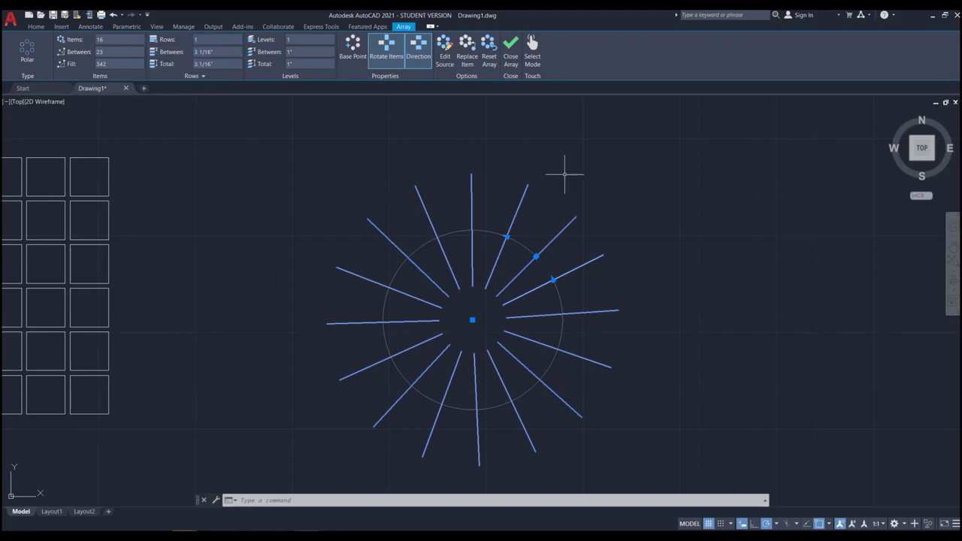
Step: Set the polar array's row count to 3
click(209, 39)
text(3)
key(Tab)
scroll(414, 311, down, 2)
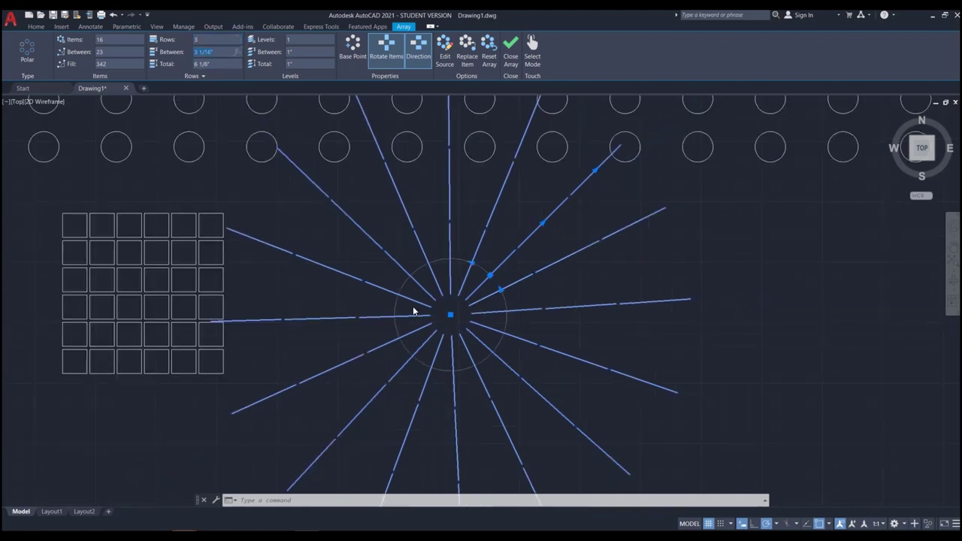
scroll(413, 308, down, 2)
scroll(413, 306, up, 2)
Step: Set the polar array's row count to 1 and deselect the array
click(216, 40)
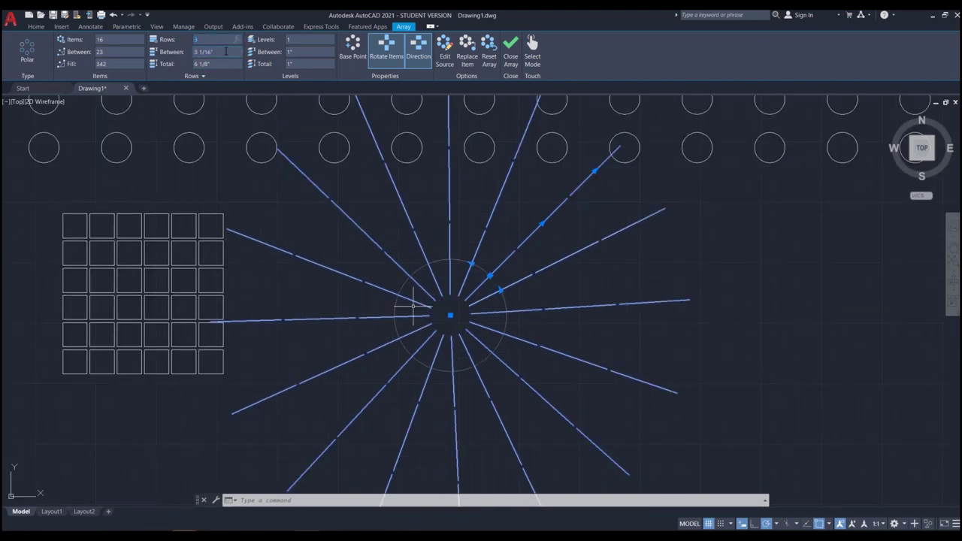
text(1)
key(Tab)
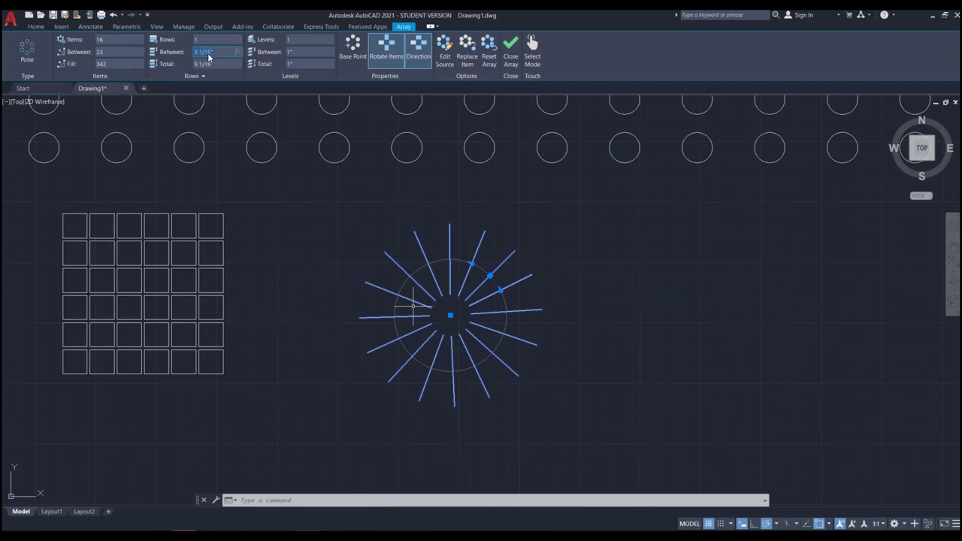
click(550, 225)
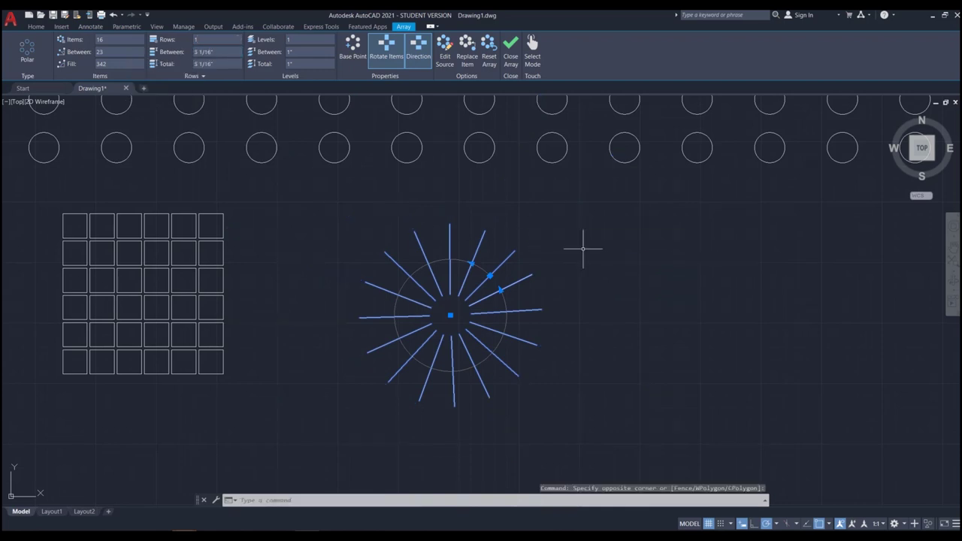
key(Escape)
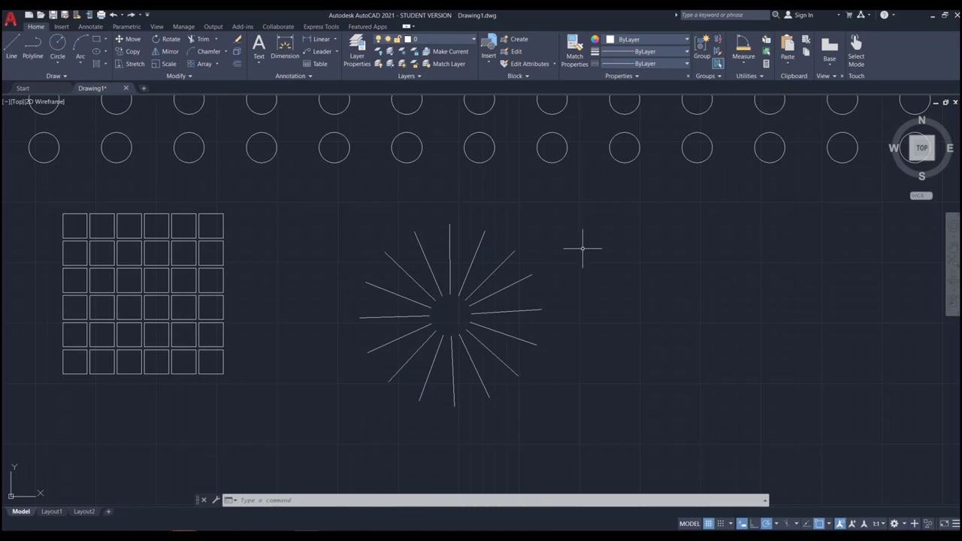
Step: Undo the polar array and its edits back to the single 45° line
text(u)
key(Return)
text(u)
key(Return)
text(u)
key(Return)
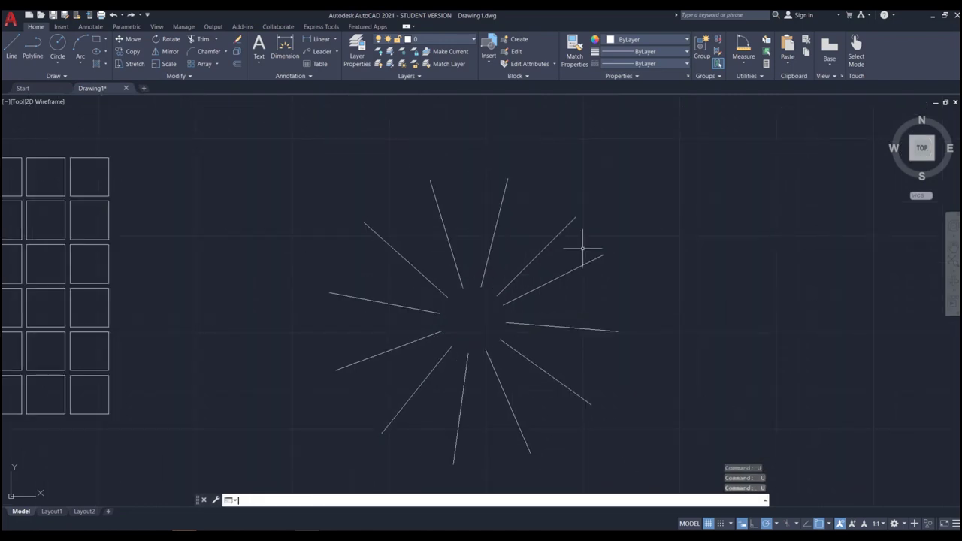
text(u)
key(Return)
text(u)
key(Return)
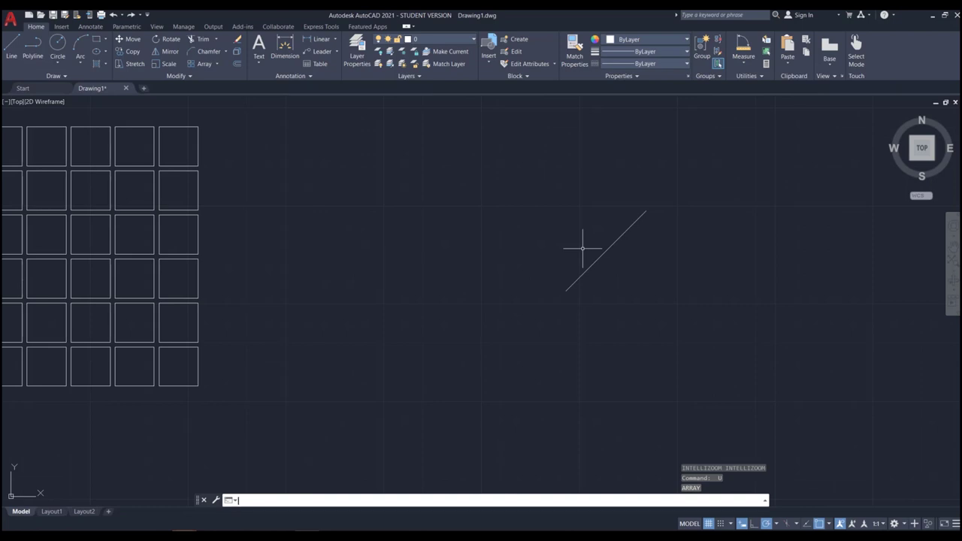
Step: Array the 45° line with the Polar type, using its lower endpoint as the array's center point
scroll(557, 263, down, 2)
scroll(618, 295, up, 2)
text(ar)
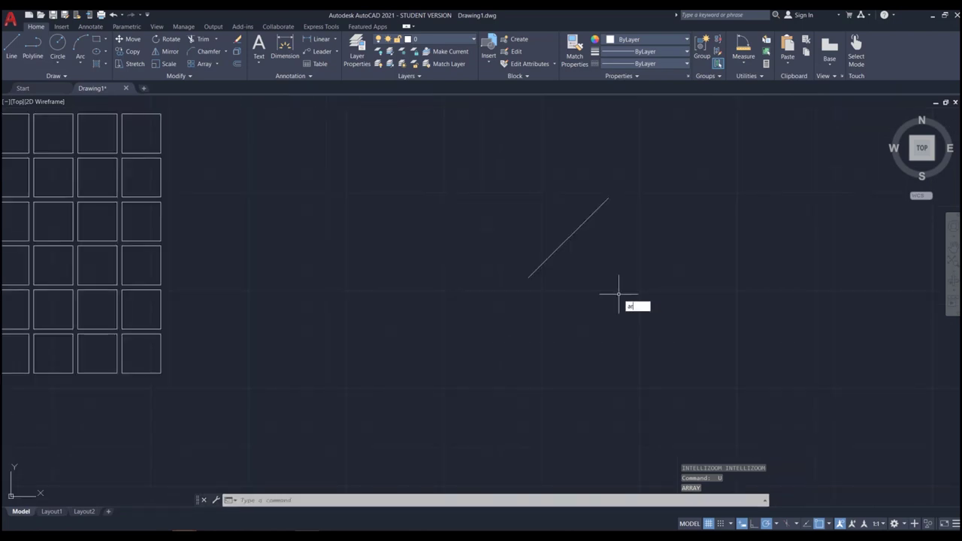
key(Return)
click(557, 248)
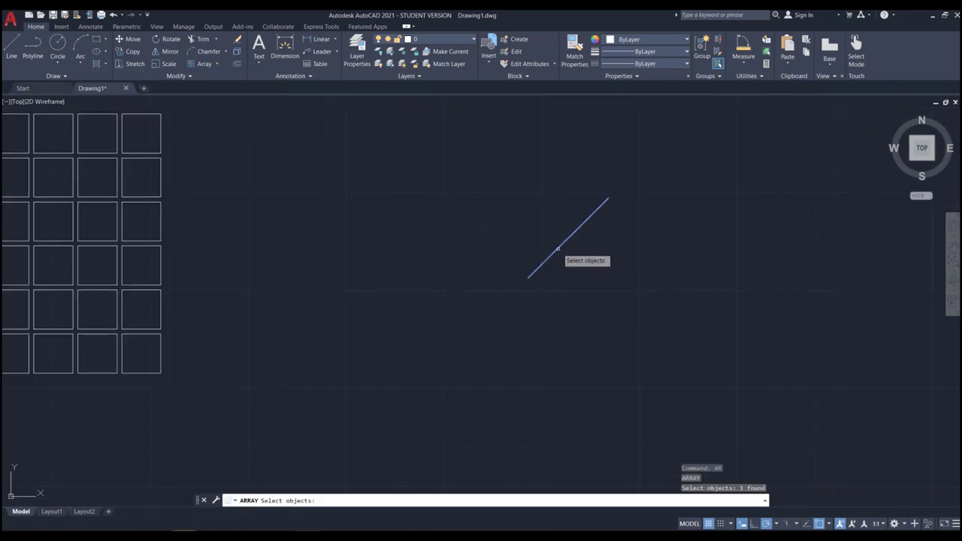
key(Return)
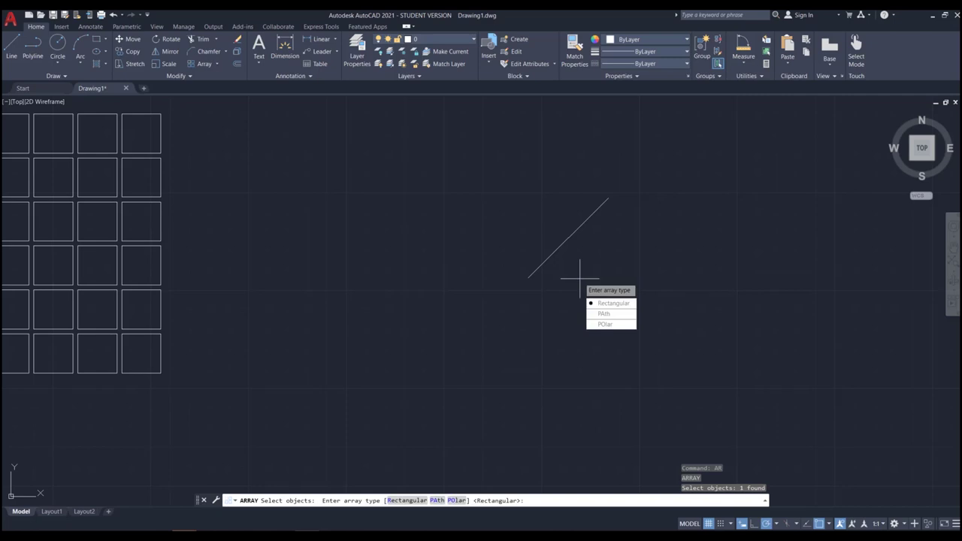
text(po)
key(Return)
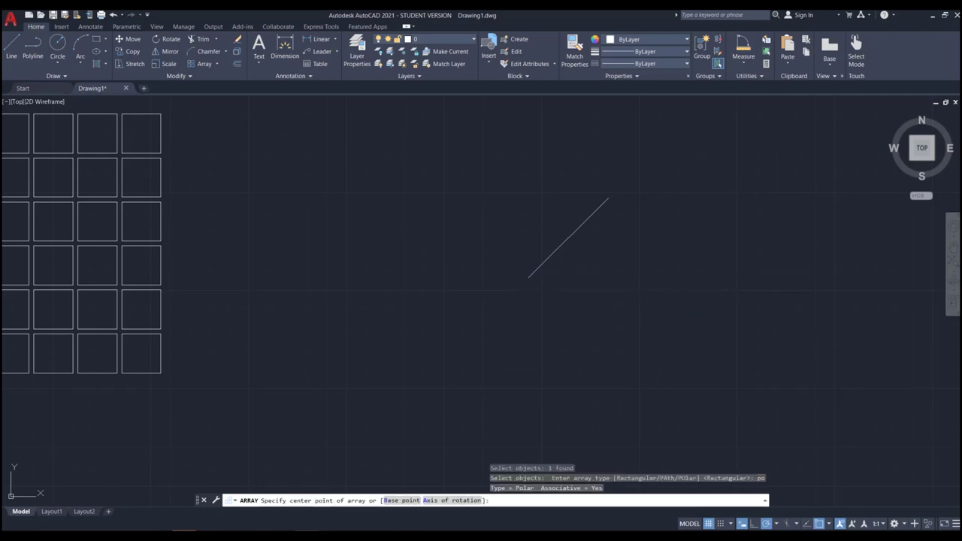
click(528, 278)
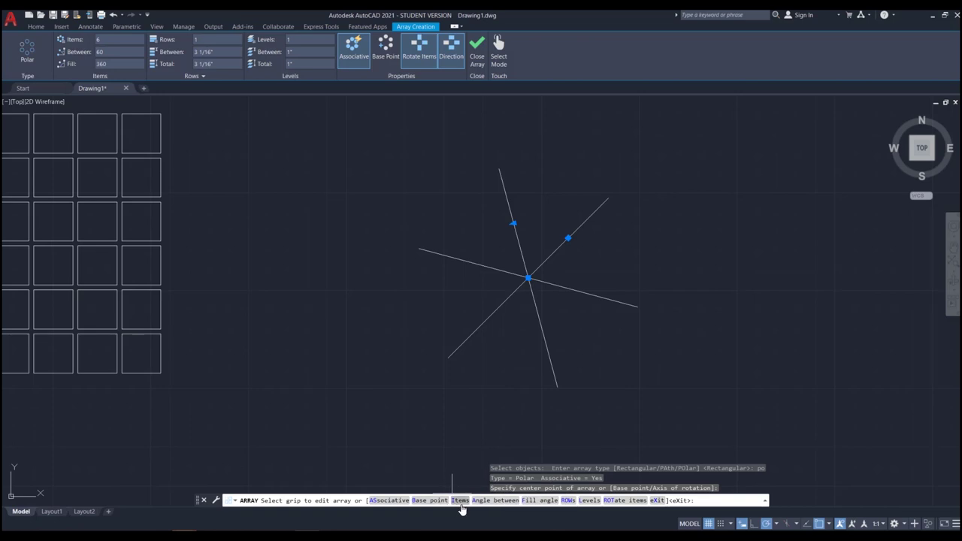
Step: Use the Items option to set the number of items in the polar array to 4
text(i)
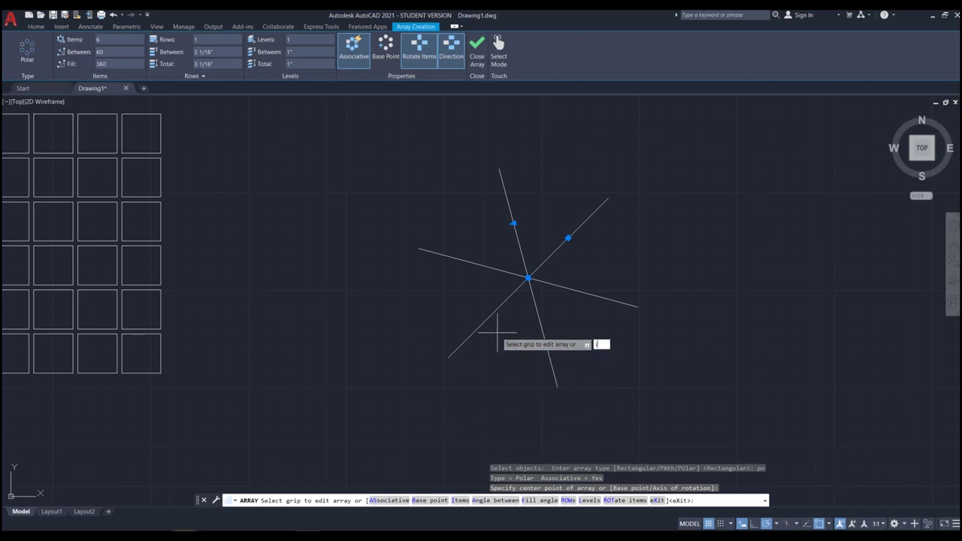
key(Return)
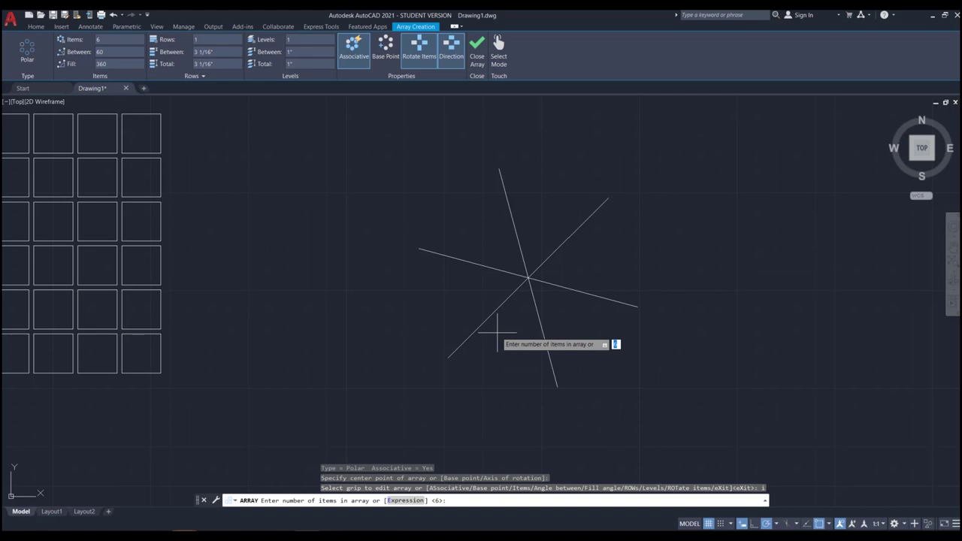
text(4)
key(Return)
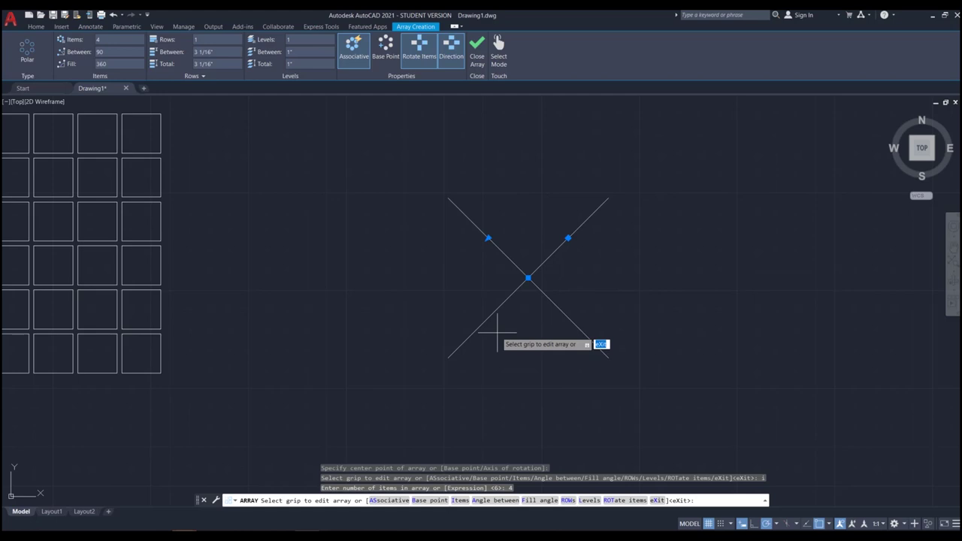
Step: Use the Items option to set the number of items in the polar array to 8
text(f)
key(Return)
text(8)
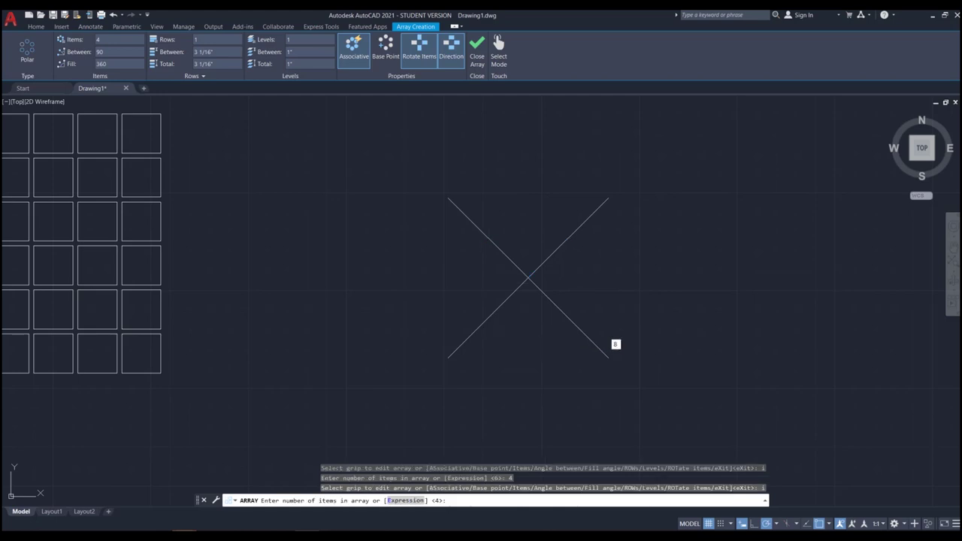
key(Return)
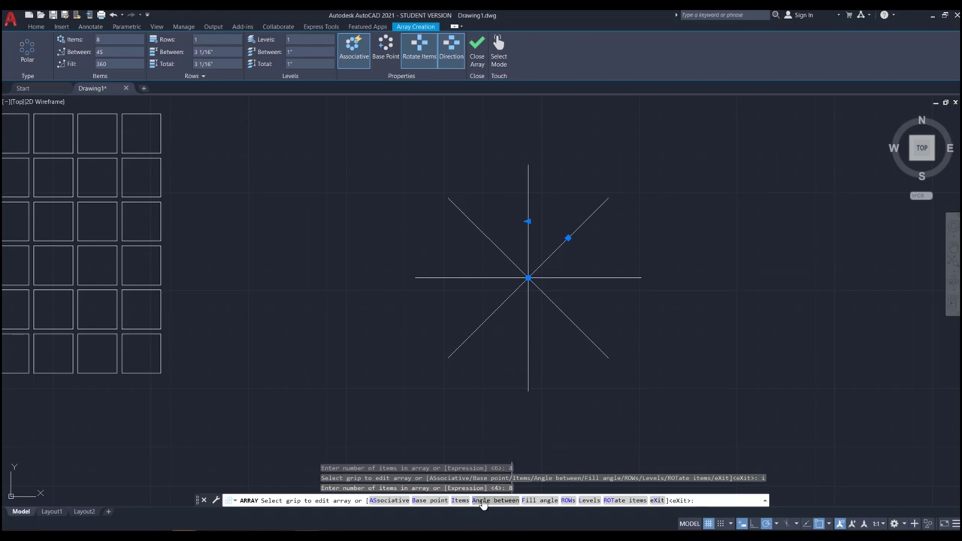
Step: Set the angle between the polar array's items to 20° with the Angle between option and end the command
text(a)
key(Return)
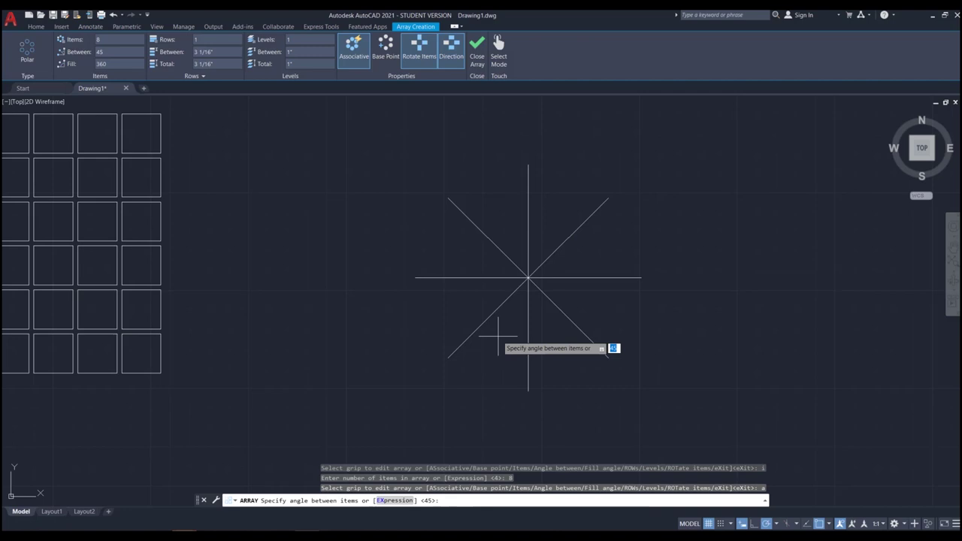
text(20)
key(Return)
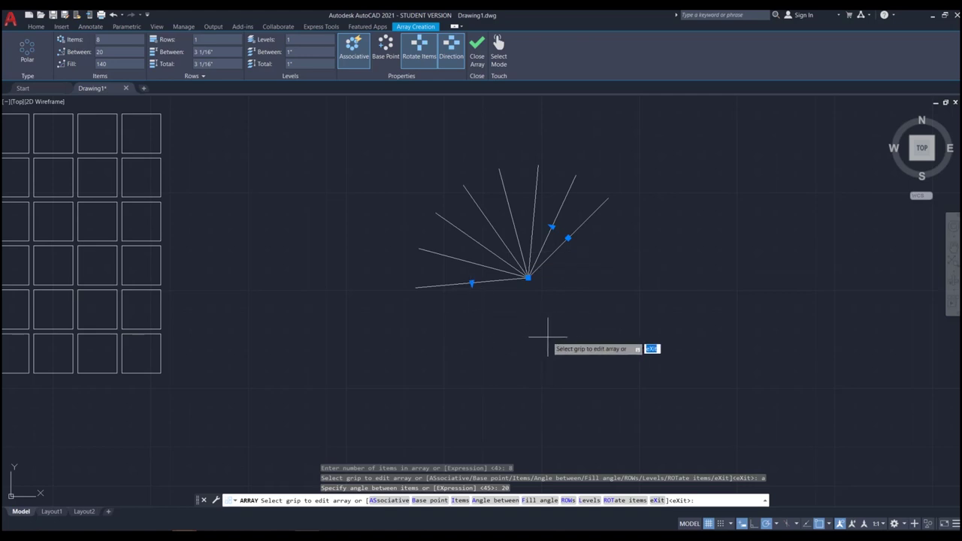
key(Escape)
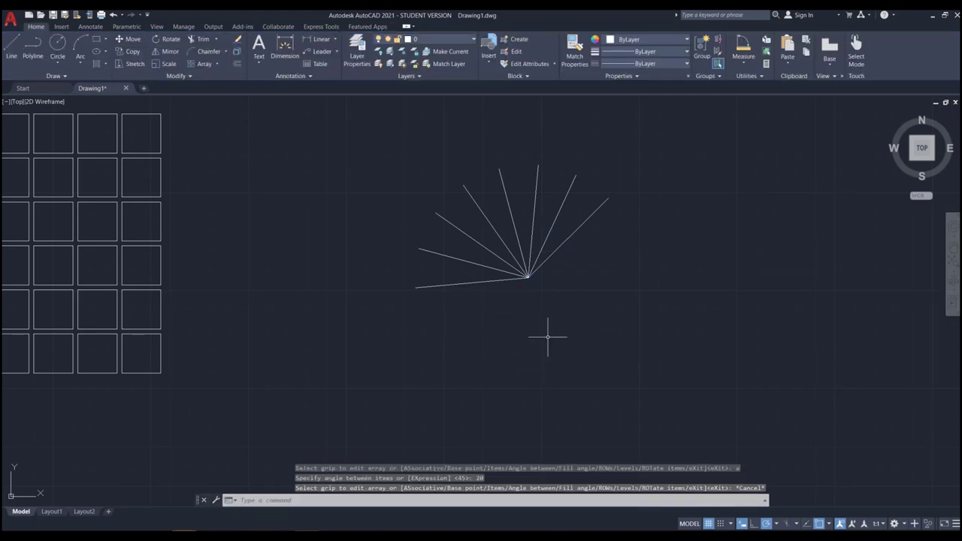